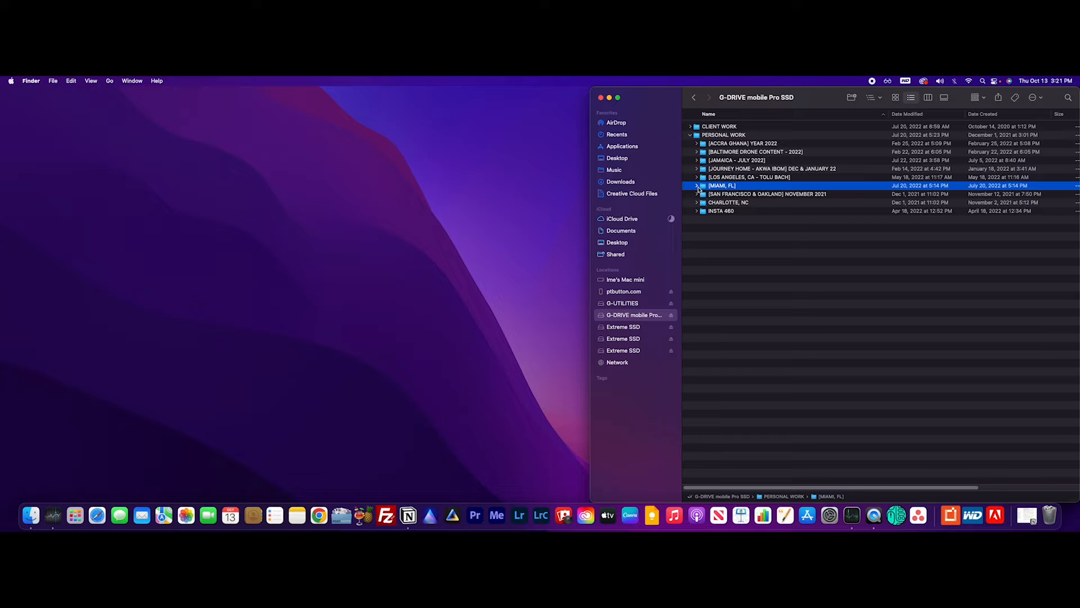
Step: Open the [MIAMI, FL] folder in PERSONAL WORK and collapse its 04 - EXPORTS folder
left_click(739, 235)
double_click(731, 185)
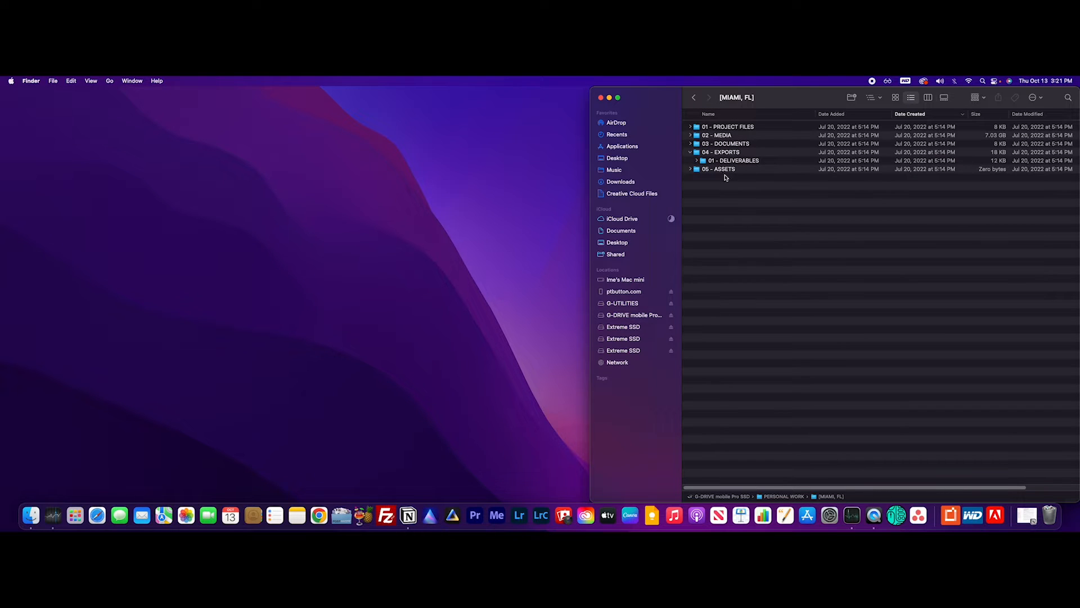
left_click(691, 152)
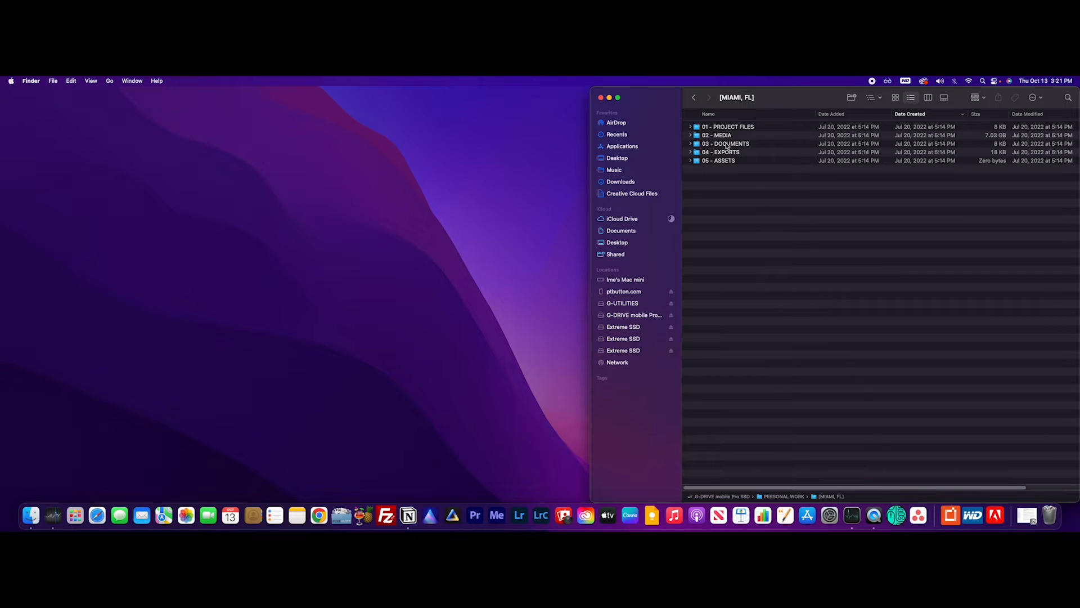
Step: Open the 02 - MEDIA folder and collapse the expanded camera folders and the 01 - FOOTAGE folder
left_click(723, 137)
left_click(736, 185)
left_click(727, 137)
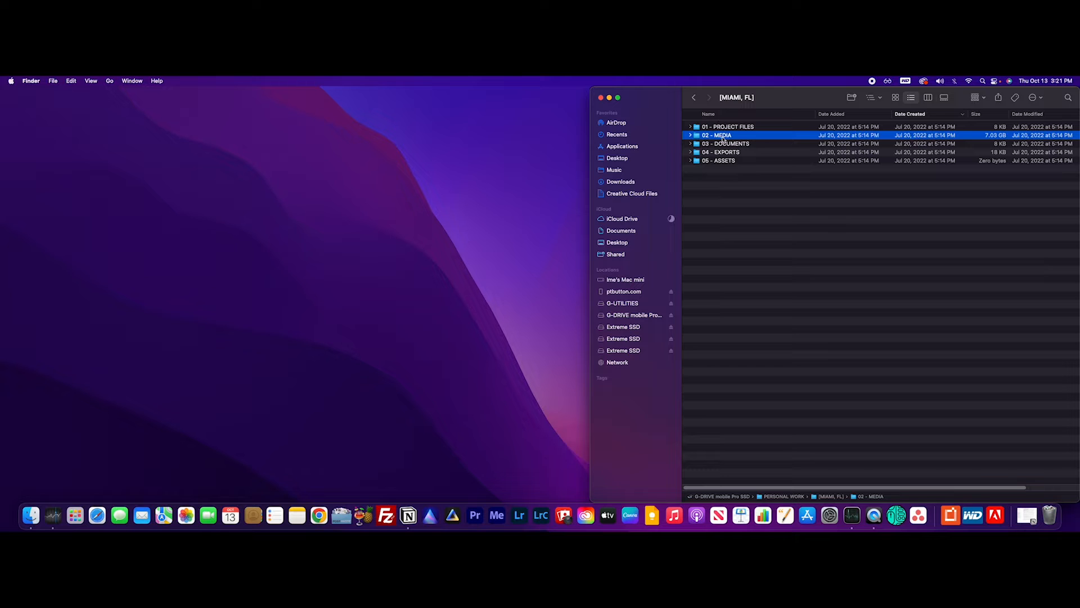
double_click(719, 135)
left_click(697, 144)
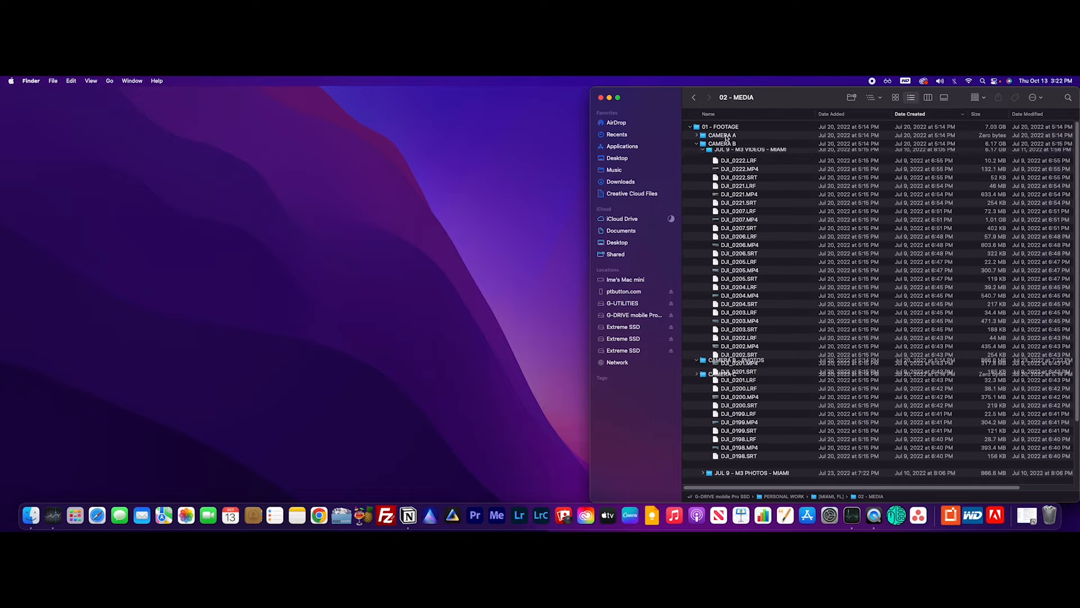
left_click(698, 144)
left_click(696, 152)
left_click(690, 126)
Step: Step through the 02 - MEDIA subfolders one by one, from 01 - FOOTAGE to 06 - PROMOTIONS
left_click(719, 130)
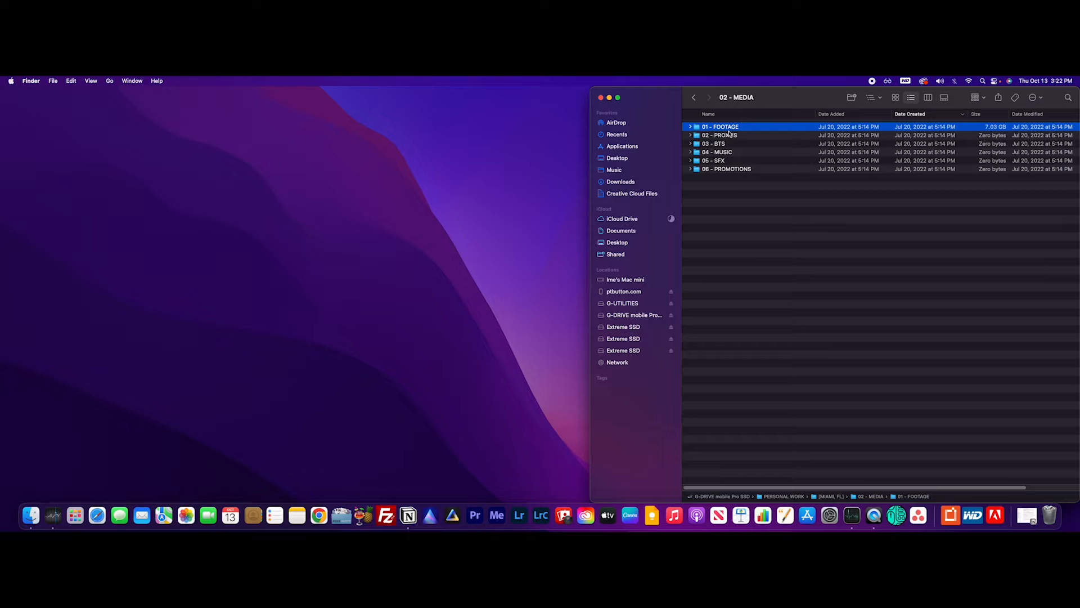
left_click(723, 135)
left_click(723, 144)
left_click(723, 152)
left_click(724, 161)
left_click(724, 169)
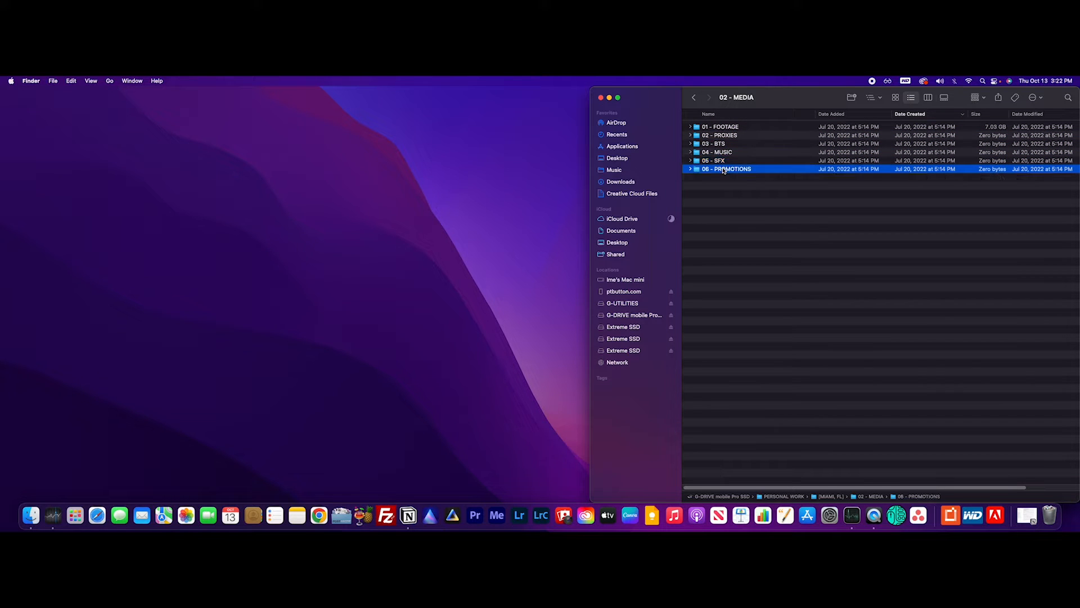
Step: Open the 01 - FOOTAGE folder and compare its CAMERA B and CAMERA B - PHOTOS folders
left_click(728, 129)
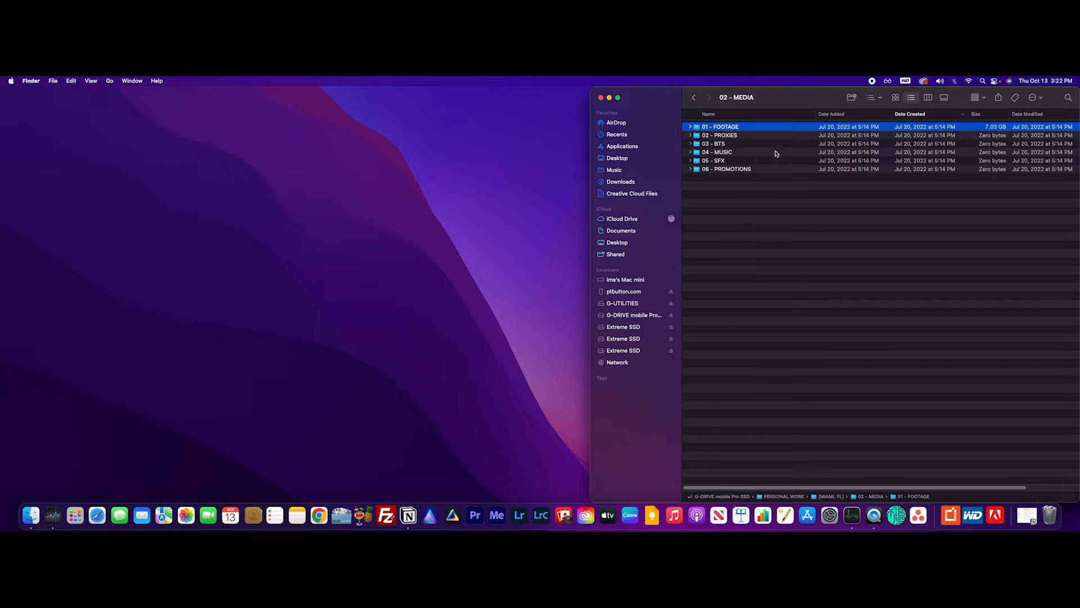
double_click(728, 127)
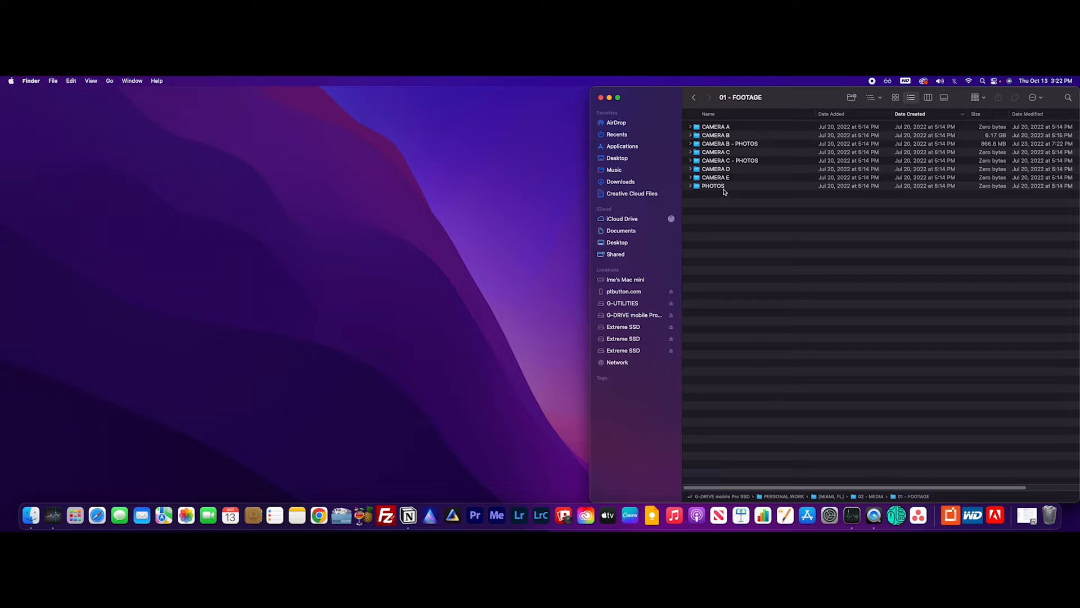
left_click(730, 138)
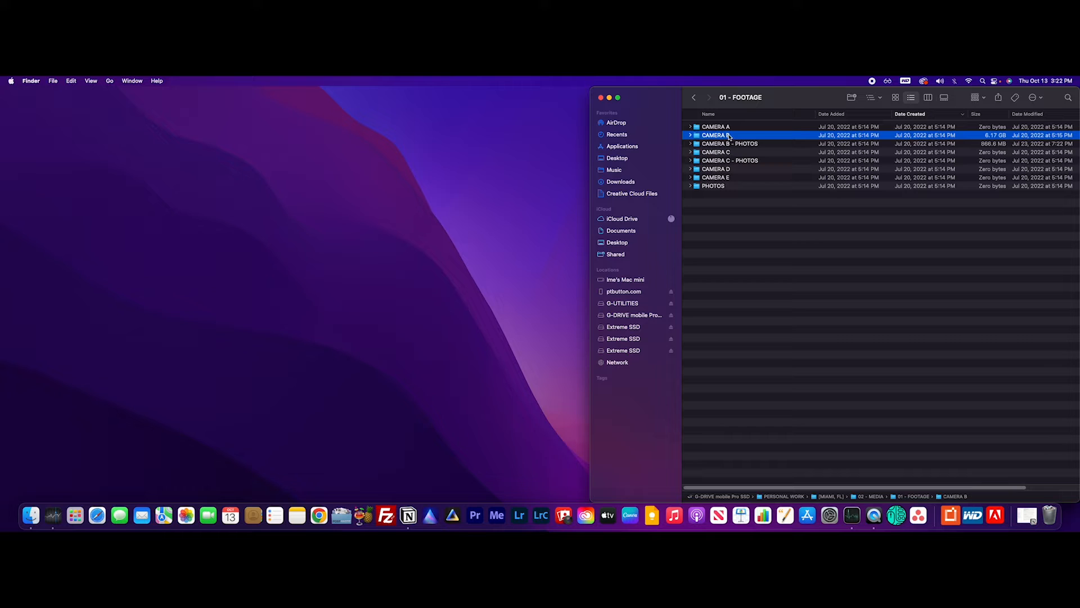
left_click(723, 145)
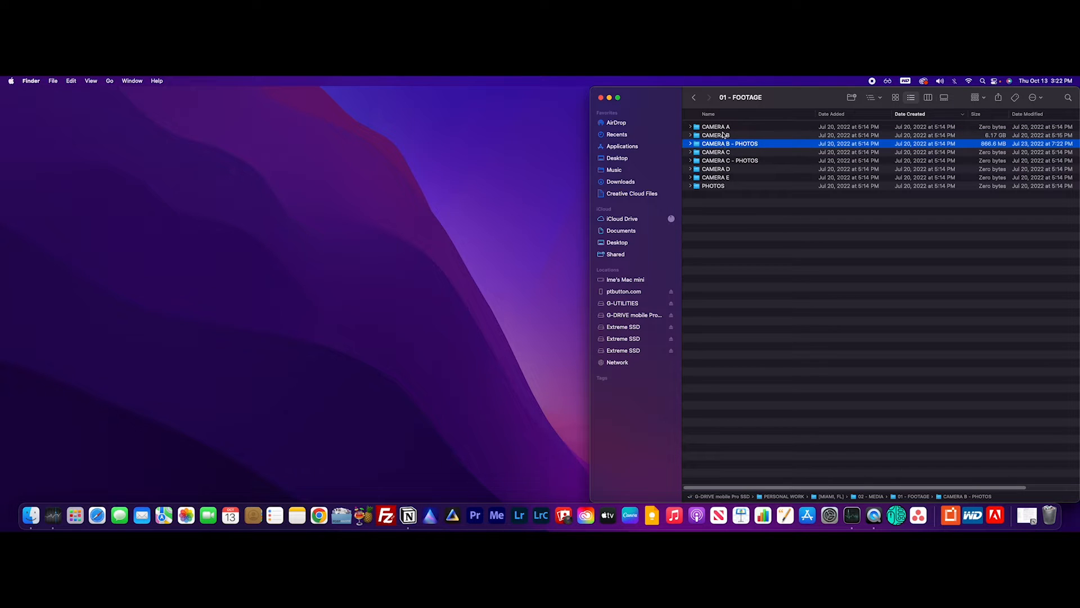
left_click(723, 136)
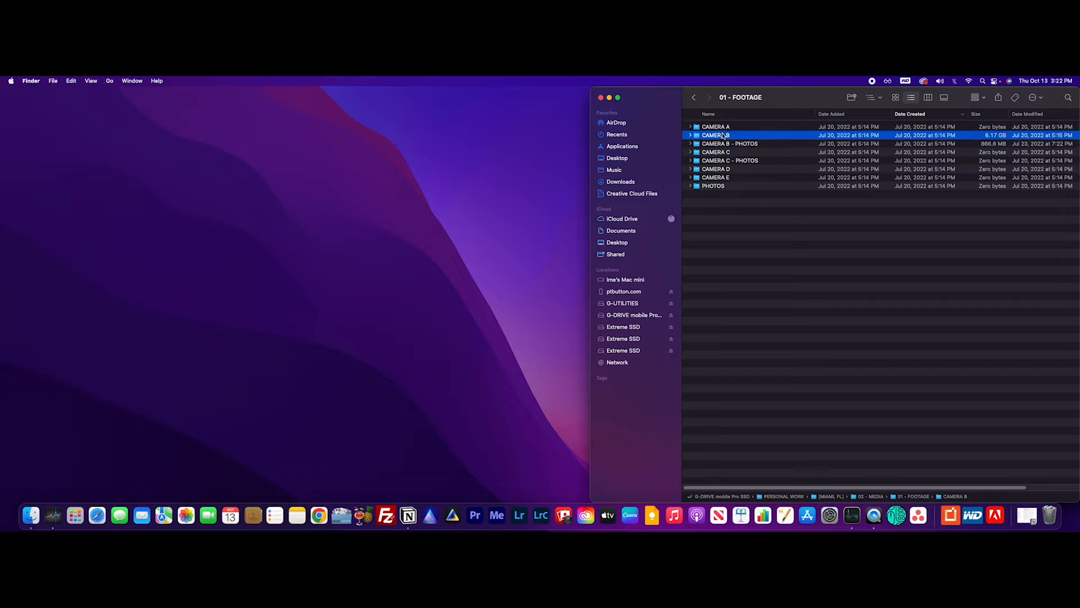
Step: Expand CAMERA B, preview its drone videos from DJI_0222.MP4 to DJI_0221.MP4, and collapse the JUL 9 - M3 VIDEOS - MIAMI folder
left_click(692, 138)
left_click(738, 162)
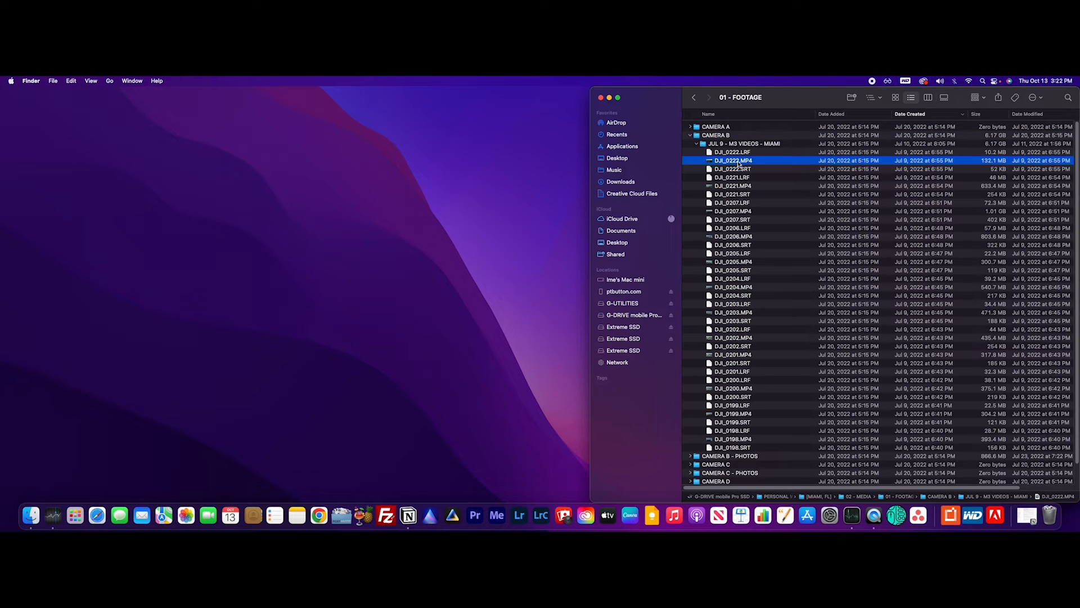
key("space")
key("Down")
key("Down")
key("Down")
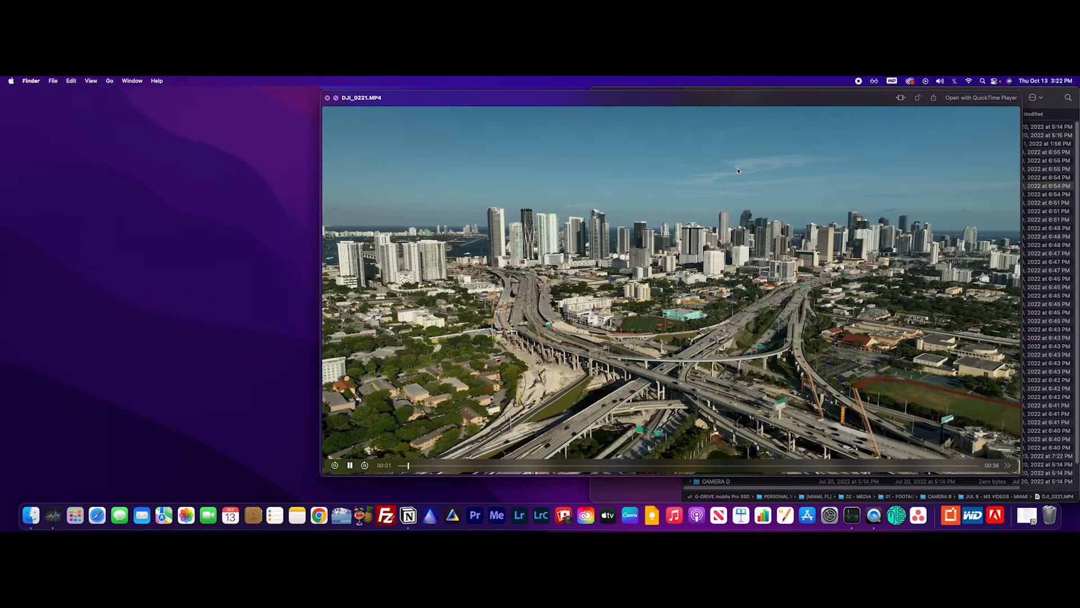
key("space")
left_click(699, 145)
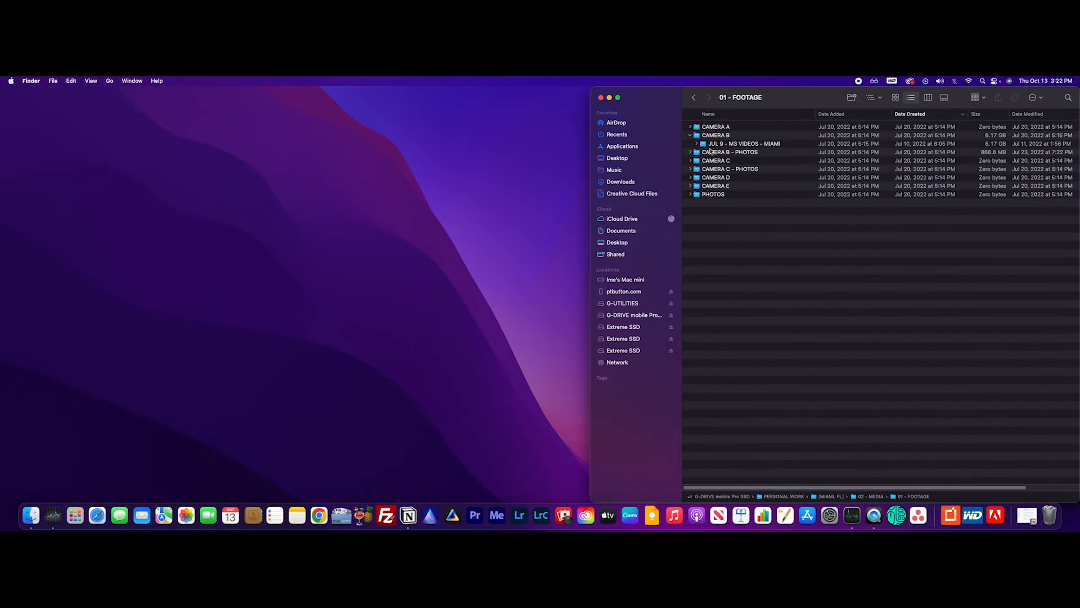
Step: Open JUL 9 - M3 PHOTOS - MIAMI inside CAMERA B - PHOTOS and preview the photos from DJI_0209.DNG to DJI_0215.DNG
double_click(710, 153)
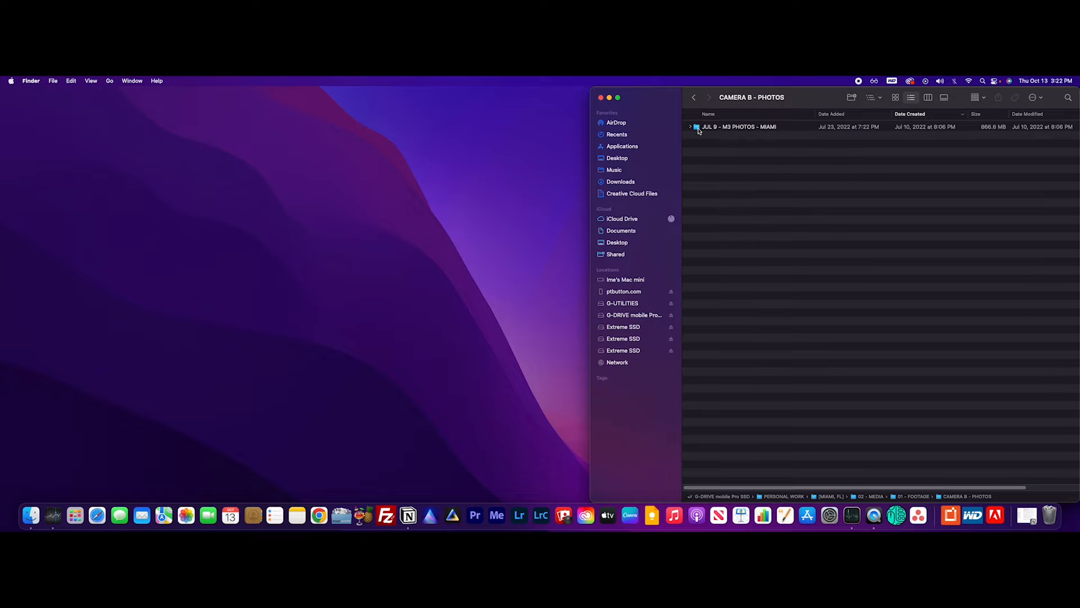
double_click(740, 128)
left_click(735, 135)
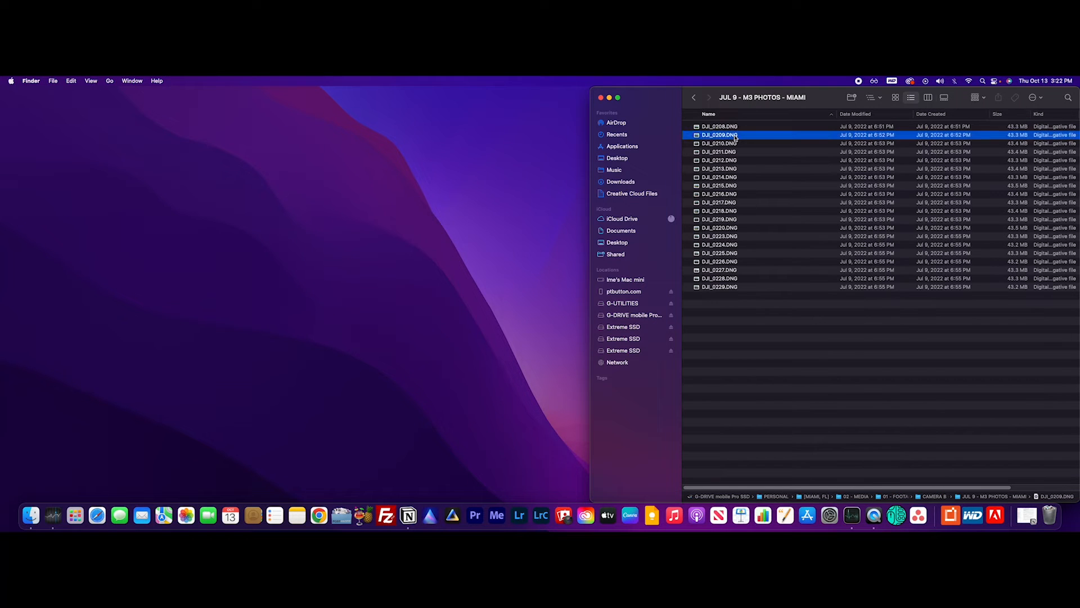
key("space")
key("Down")
key("Down")
key("Down")
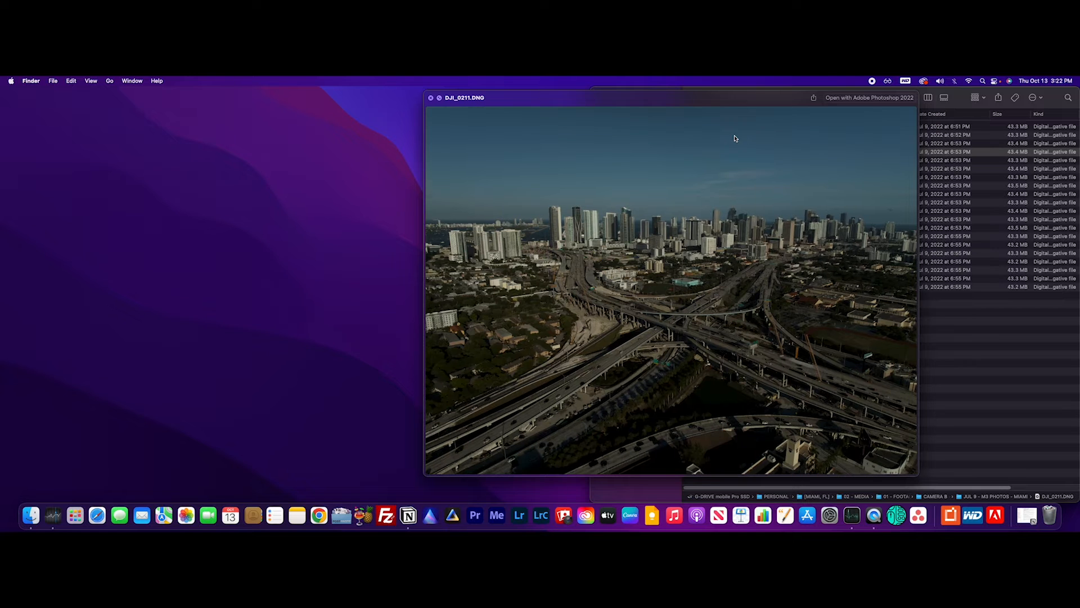
key("Down")
key("Down")
key("Down")
key("space")
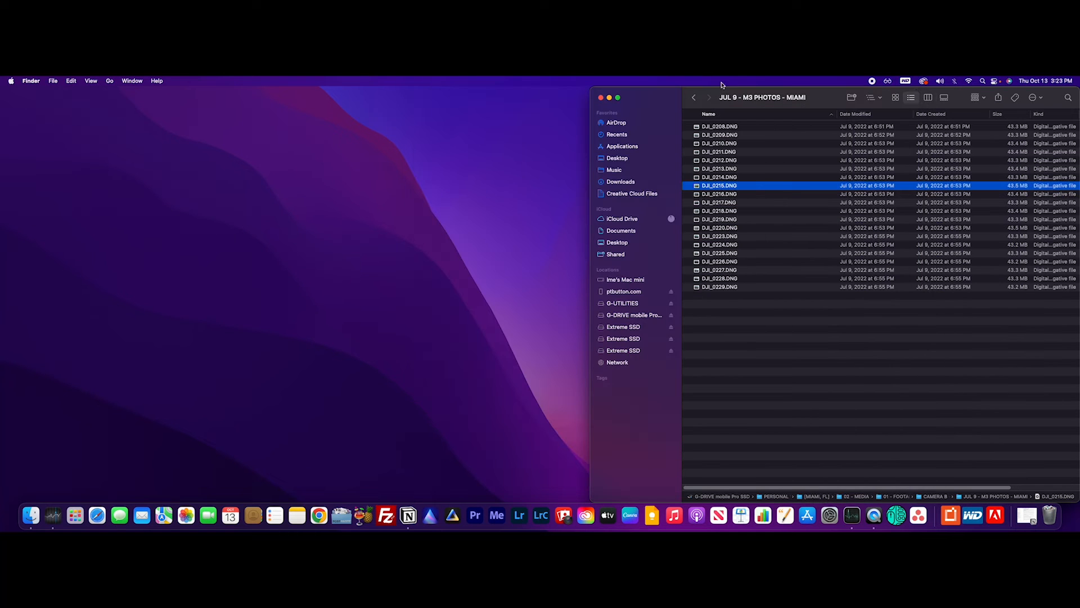
Step: Go back to the 01 - FOOTAGE folder and collapse the CAMERA B folder
left_click(693, 98)
left_click(693, 98)
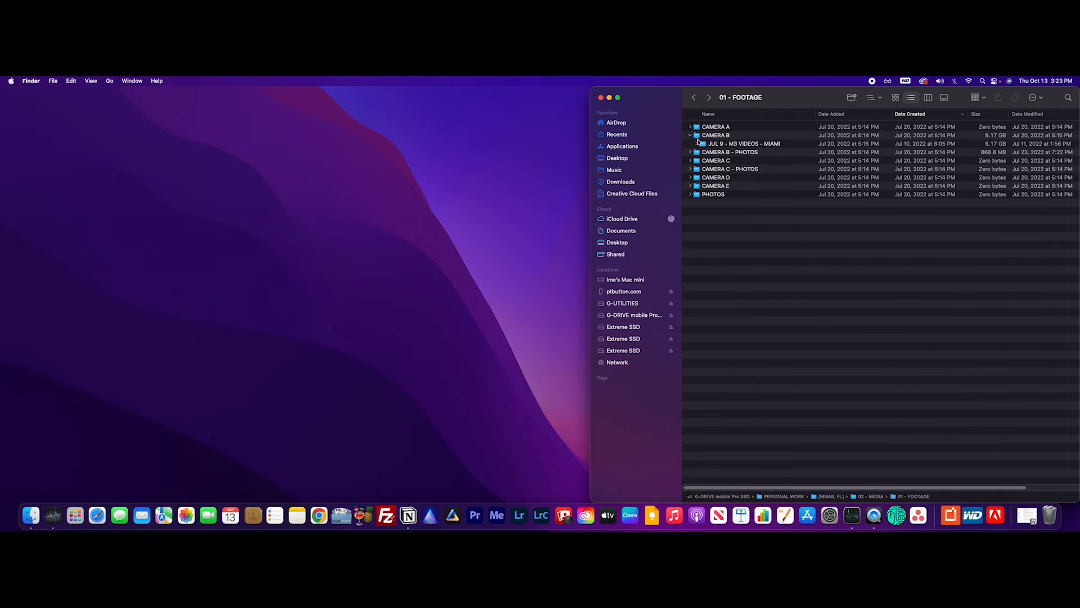
left_click(691, 136)
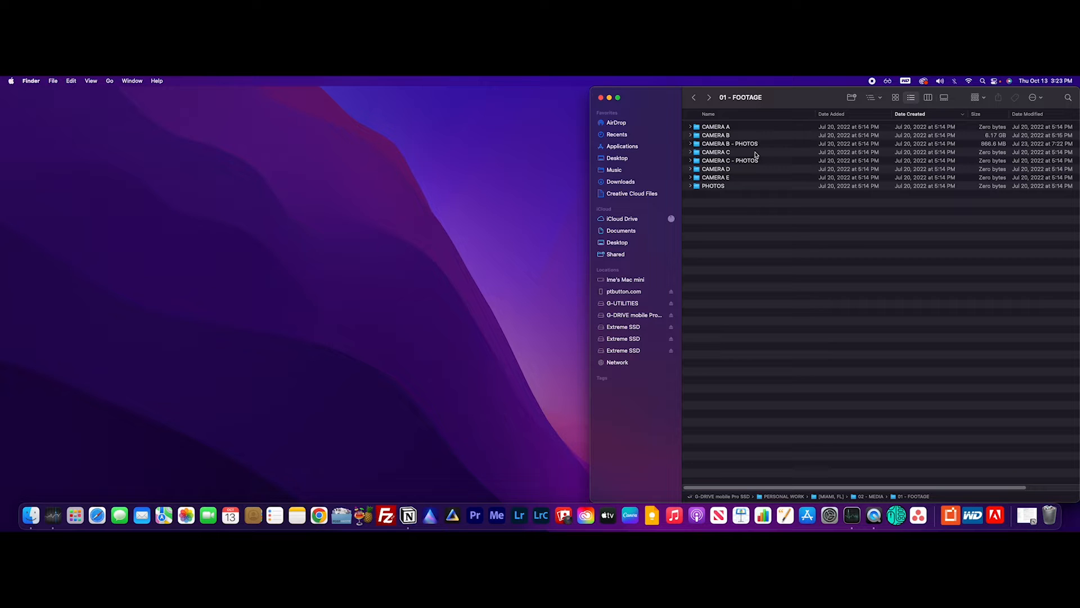
Step: Preview DJI_0199.MP4 from CAMERA B's JUL 9 - M3 VIDEOS - MIAMI folder and collapse CAMERA B again
left_click(730, 137)
left_click(691, 136)
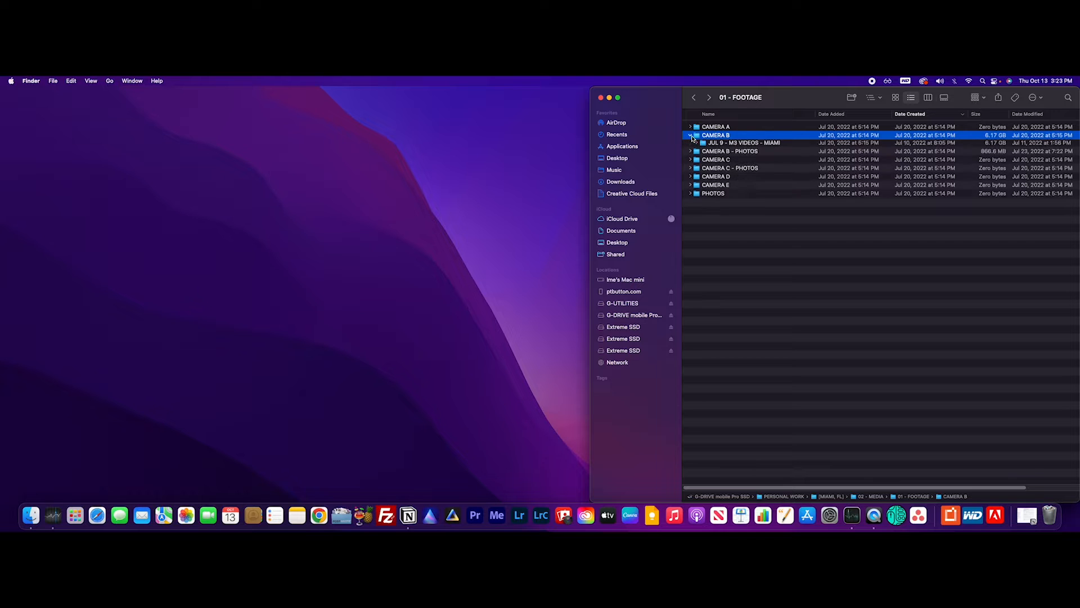
left_click(697, 144)
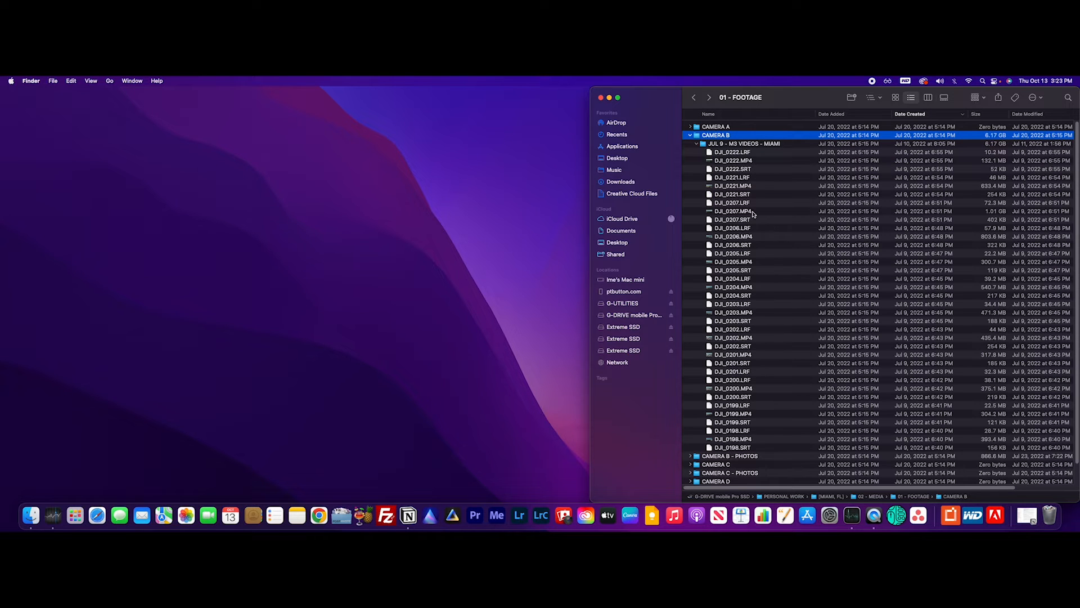
left_click(728, 415)
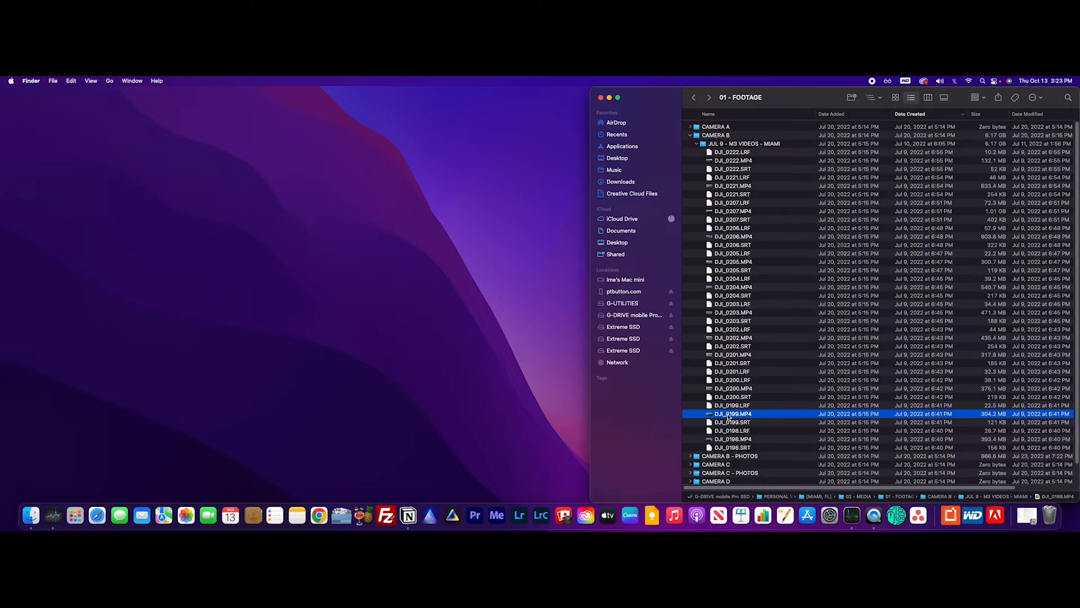
key("space")
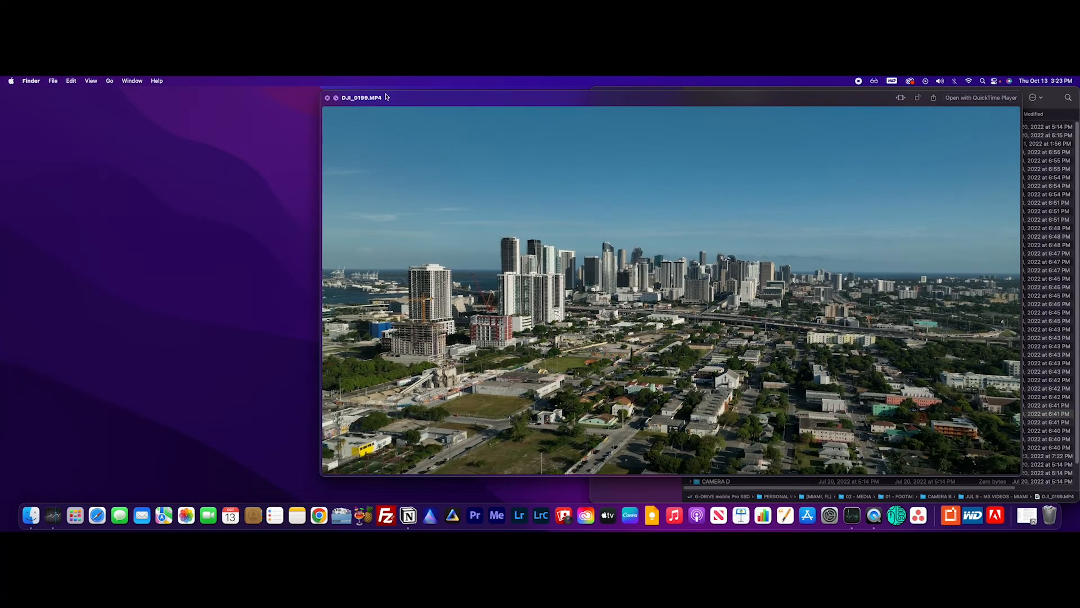
left_click(328, 98)
left_click(691, 136)
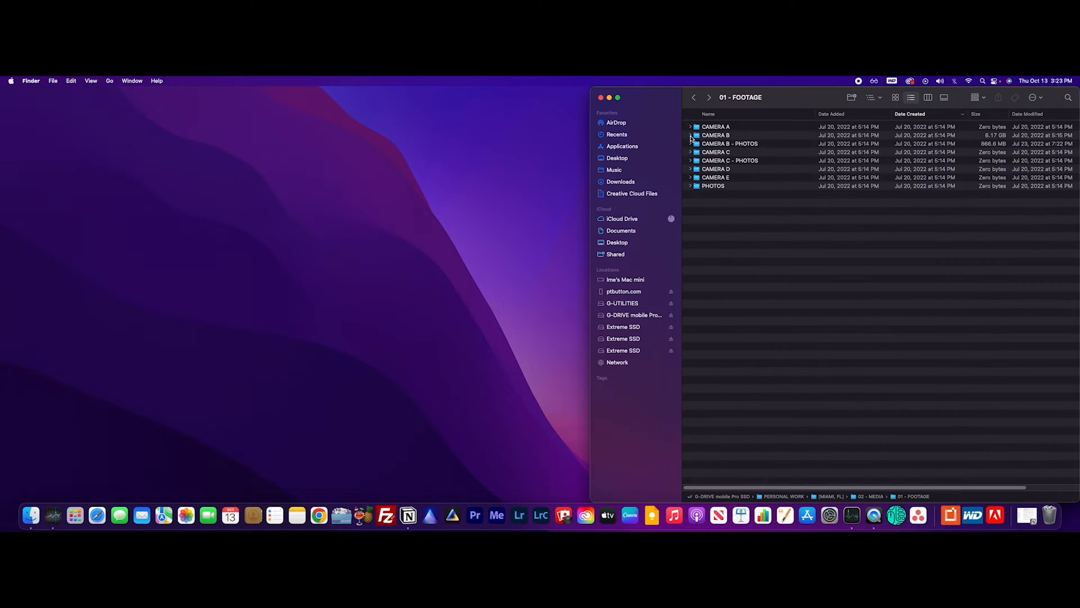
Step: Close the Finder window, switch to Premiere Pro, and move its home window up below the menu bar
left_click(600, 98)
left_click(466, 516)
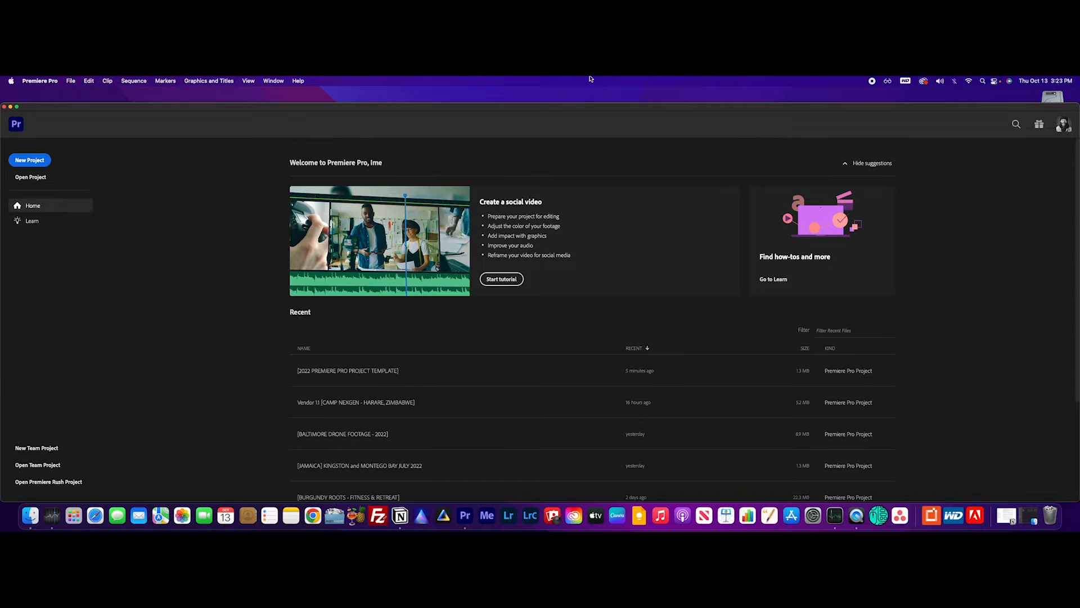
left_click_drag(545, 106, 544, 90)
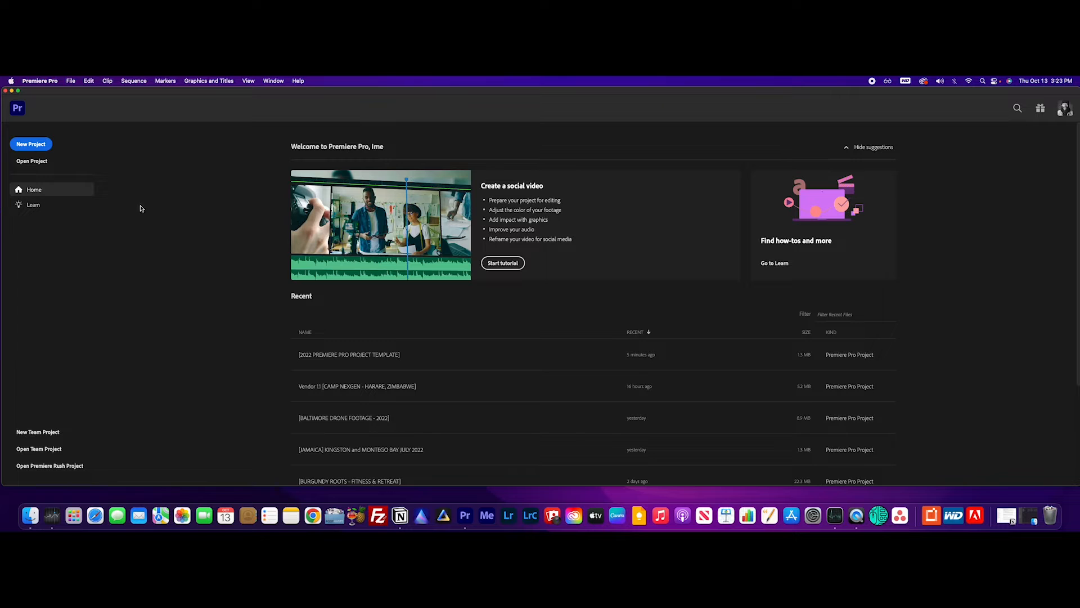
Step: Open the project [2022 PREMIERE PRO PROJECT TEMPLATE].prproj from the Extreme SSD drive
left_click(31, 161)
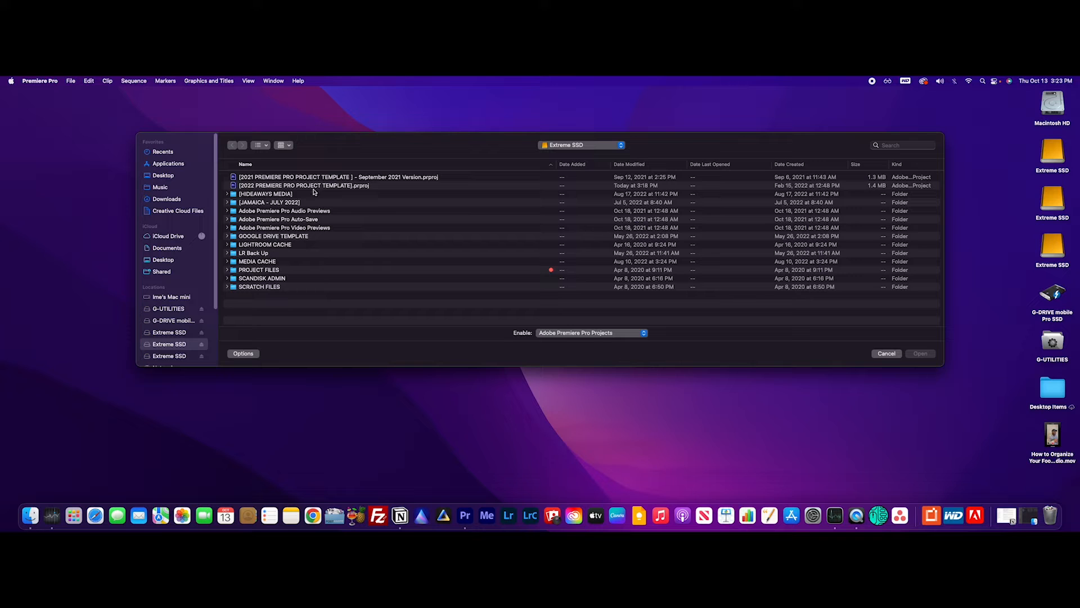
left_click(267, 187)
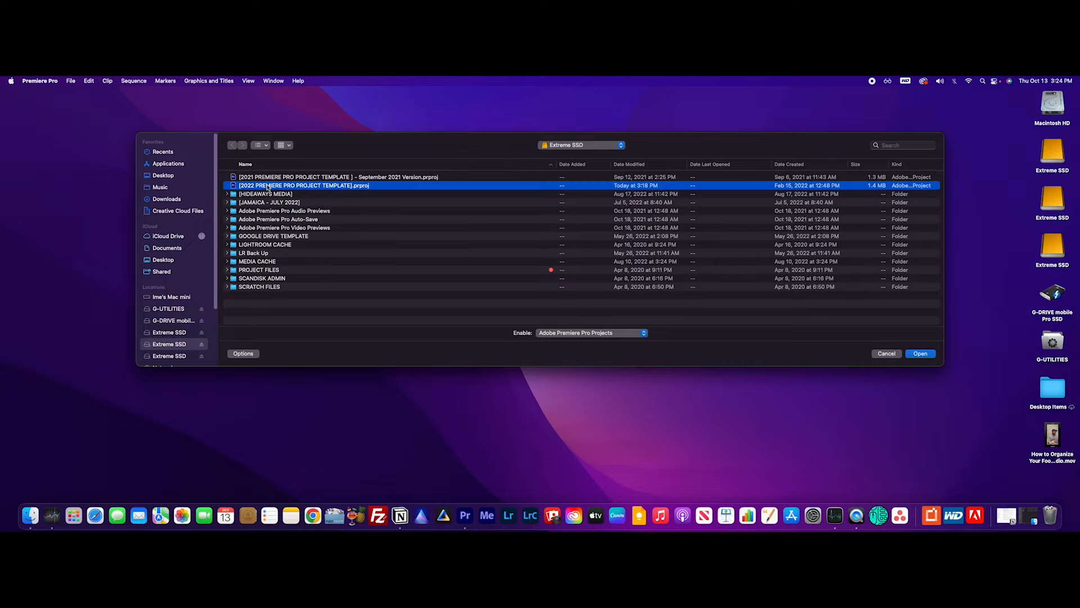
left_click(355, 243)
left_click(336, 190)
double_click(335, 189)
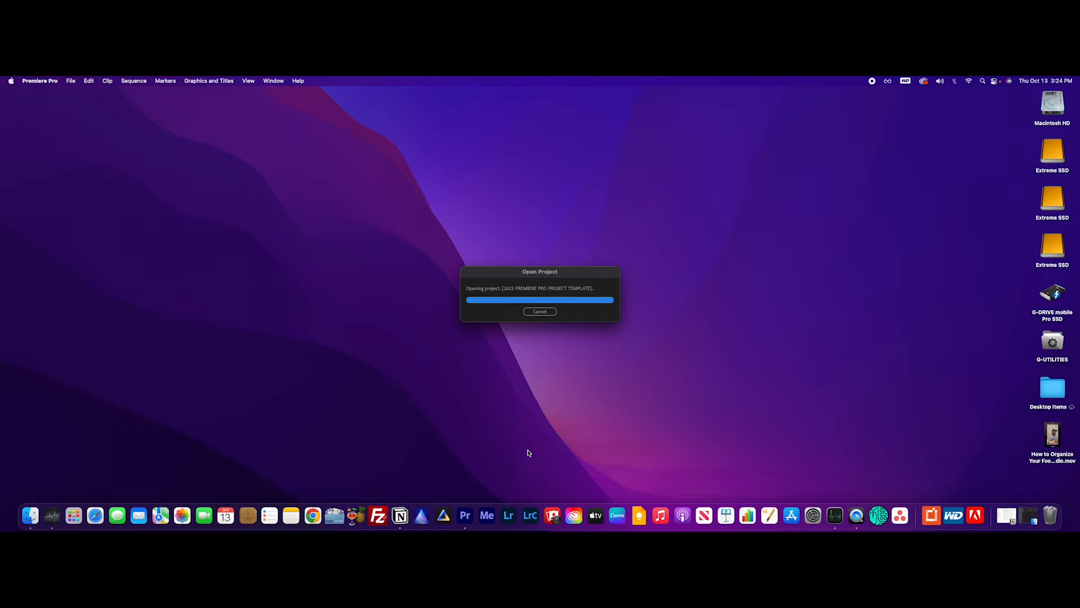
left_click(598, 339)
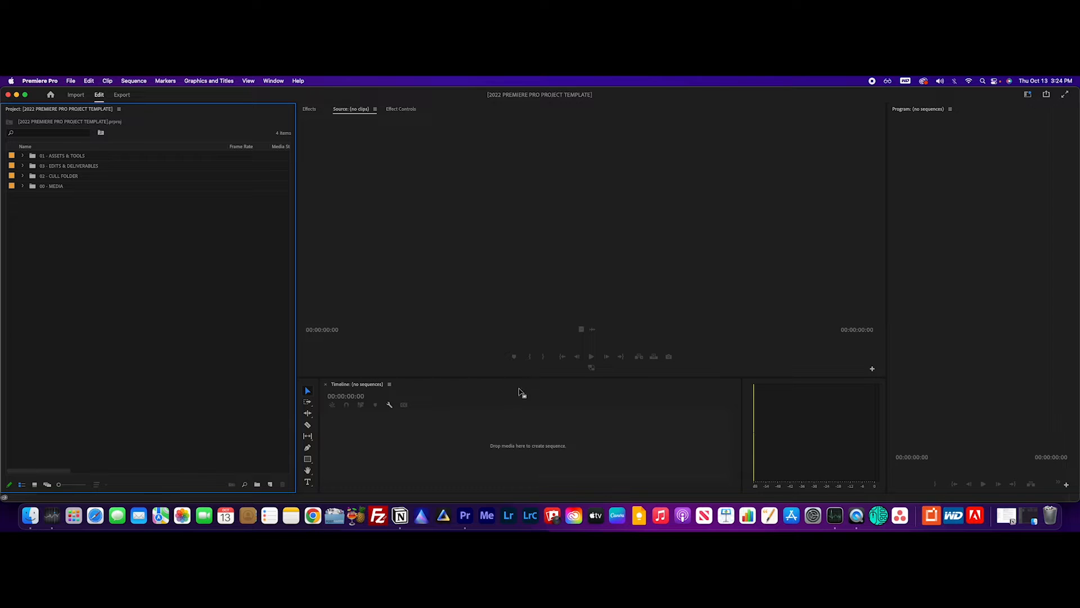
Step: Widen the Timeline panel by narrowing the audio meters beside it
left_click(742, 421)
left_click_drag(741, 421, 856, 413)
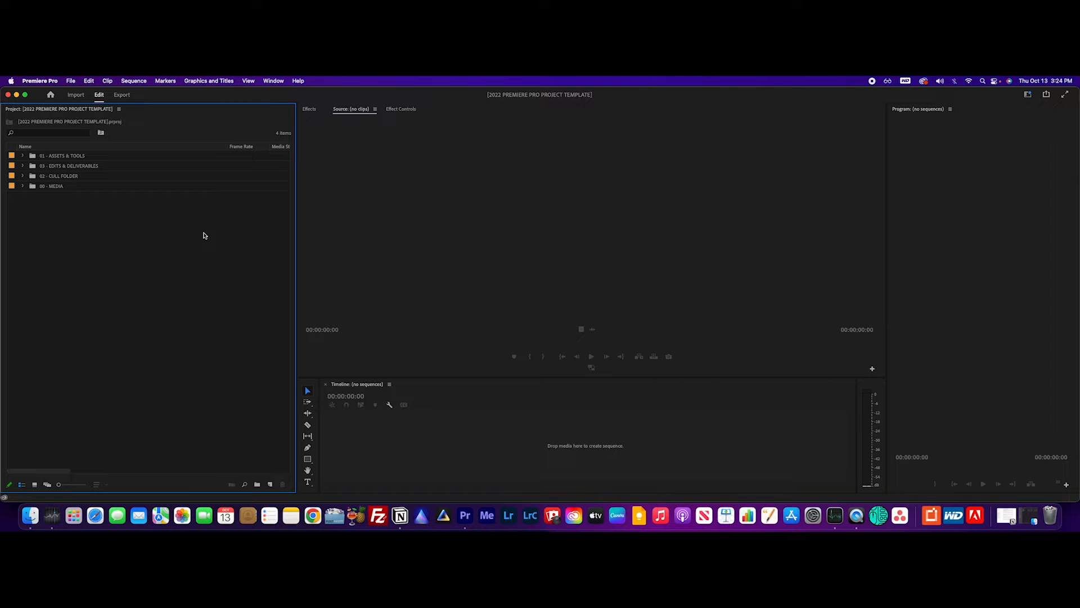
Step: Step through the top-level project bins: 01 - ASSETS & TOOLS, 03 - EDITS & DELIVERABLES, 02 - CULL FOLDER and 00 - MEDIA
left_click(55, 157)
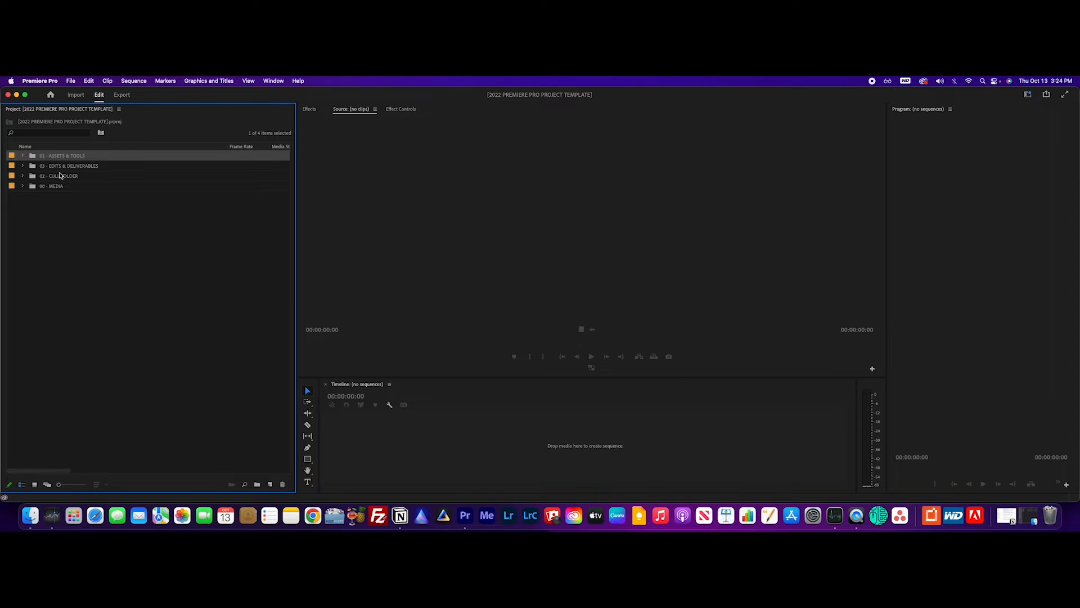
left_click(61, 168)
left_click(61, 176)
left_click(60, 185)
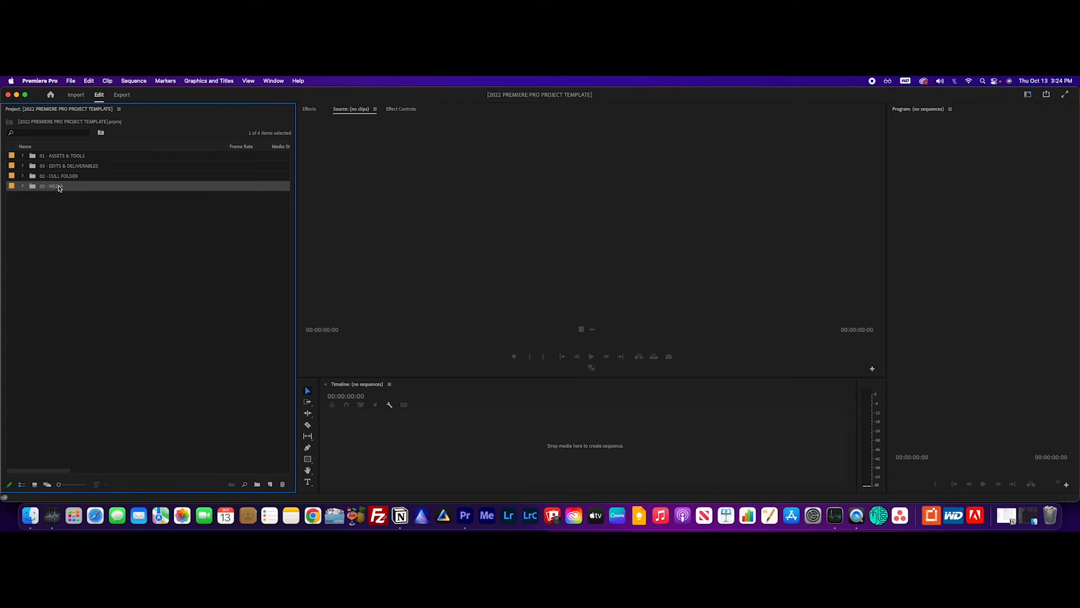
Step: Sort the project bins by name in ascending order and open the 00 - MEDIA bin
left_click(56, 148)
left_click(75, 198)
left_click(60, 156)
double_click(59, 156)
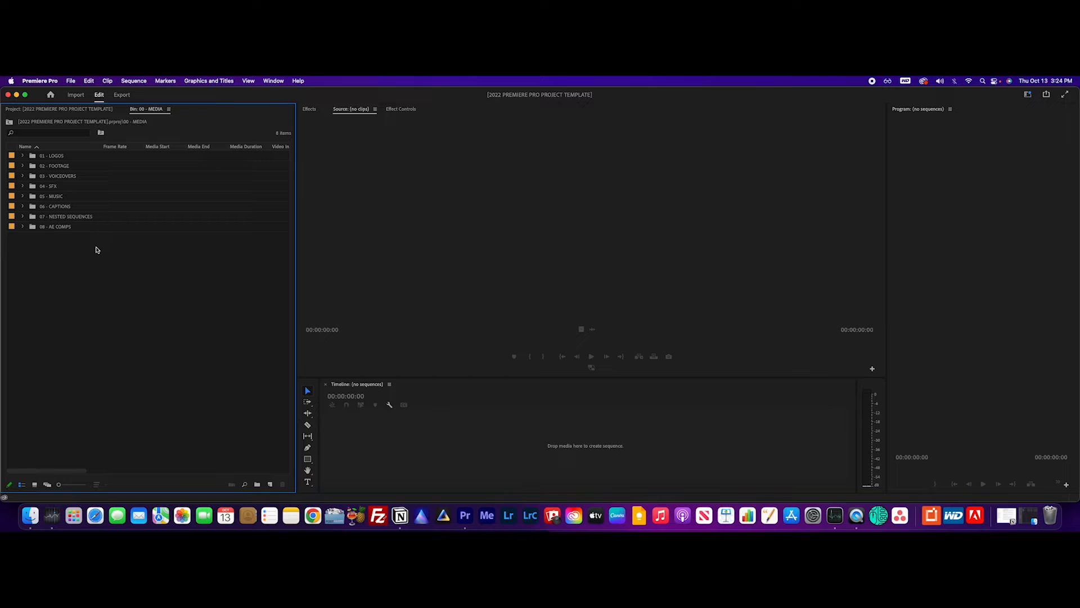
Step: Open the 02 - FOOTAGE bin and browse for import to [MIAMI, FL]/02 - MEDIA/01 - FOOTAGE on the G-DRIVE mobile Pro SSD
double_click(58, 168)
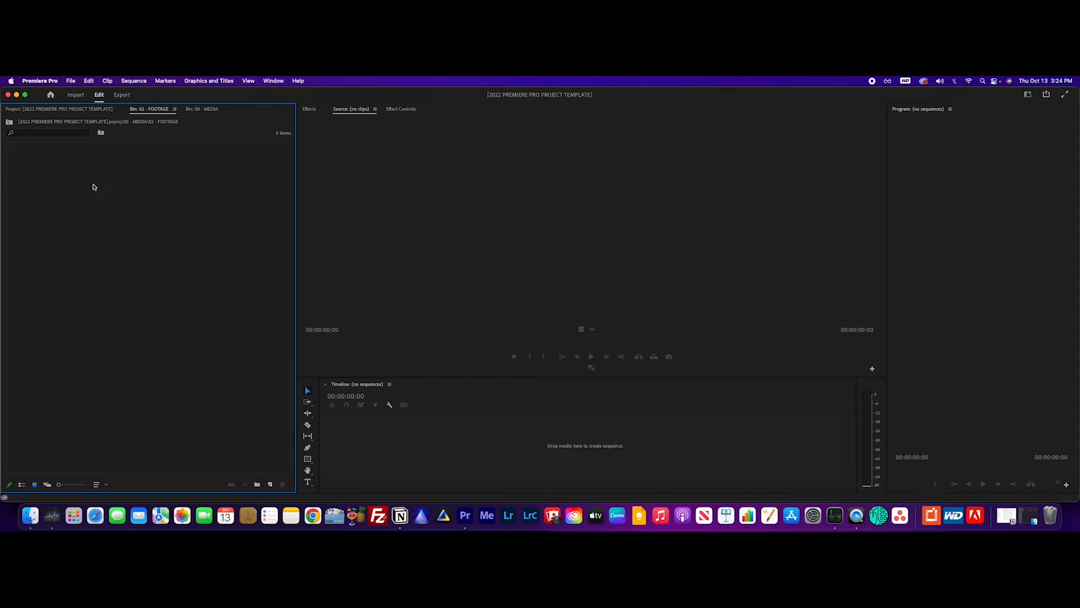
right_click(102, 188)
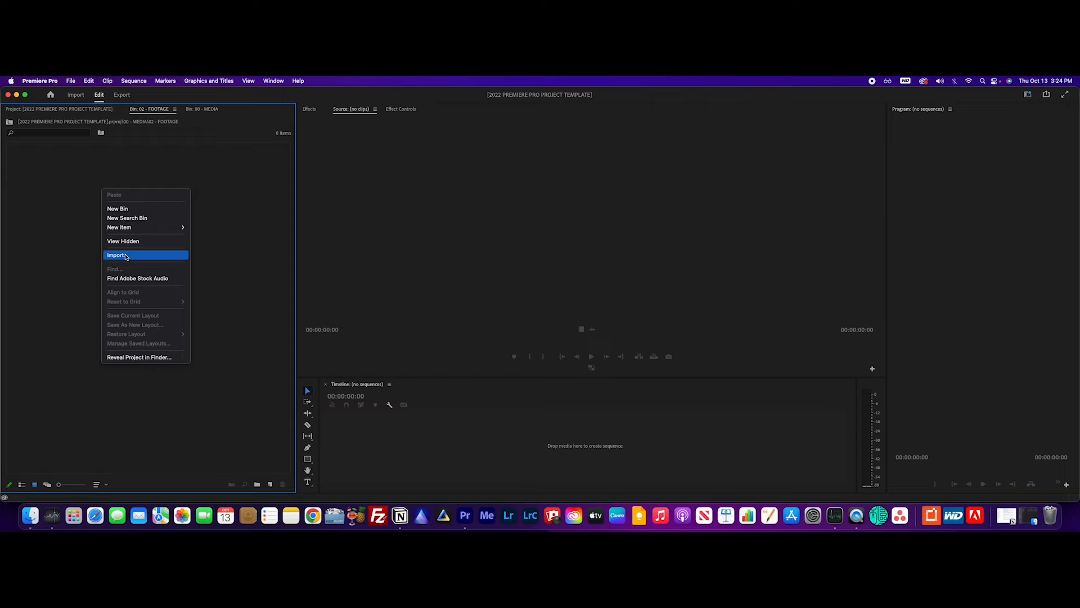
left_click(125, 256)
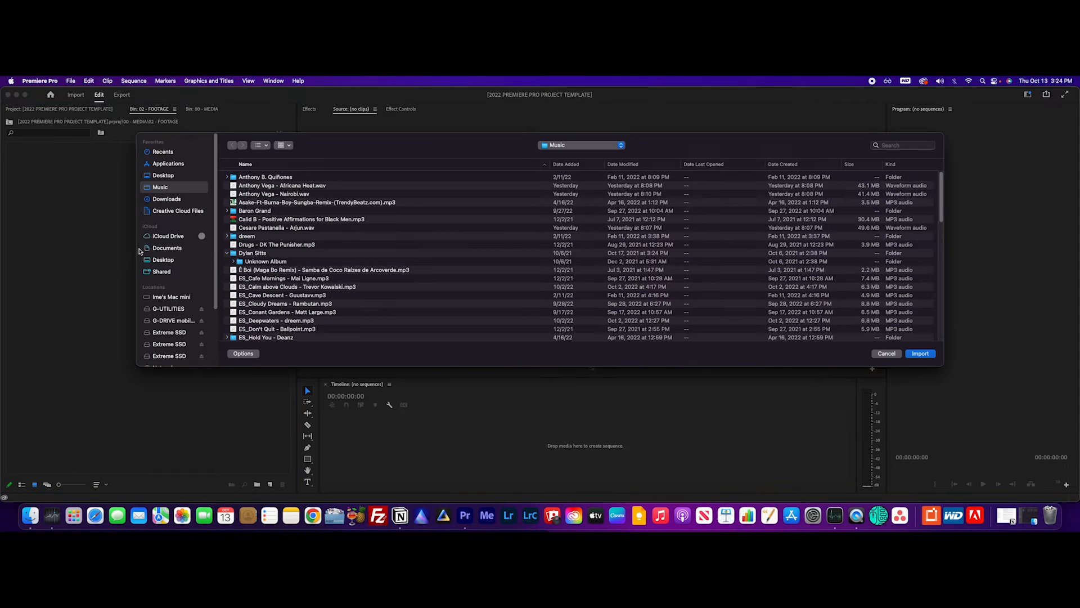
left_click(177, 321)
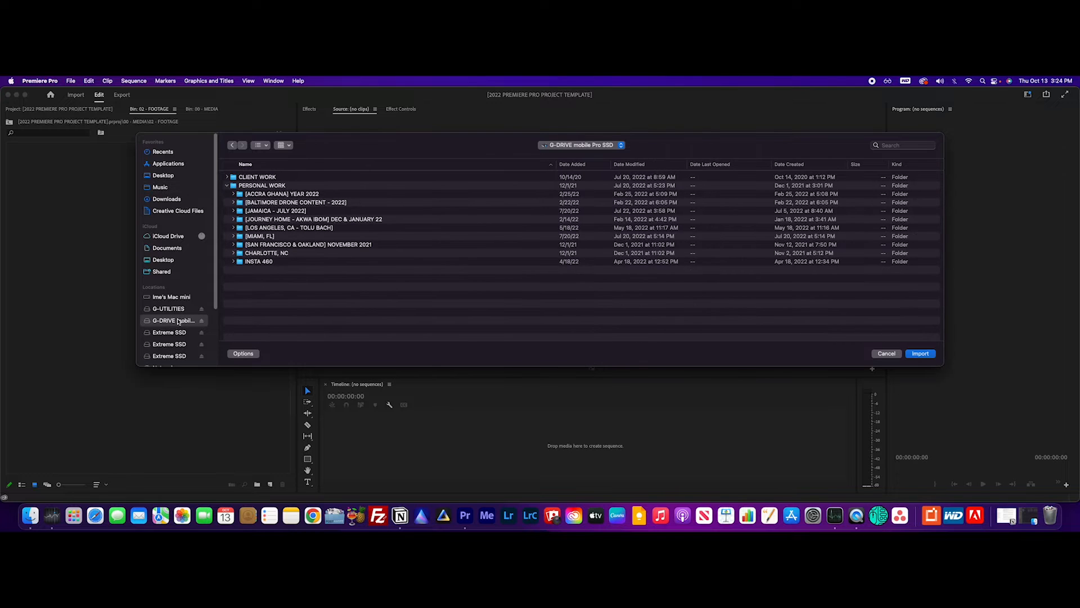
double_click(260, 236)
double_click(260, 187)
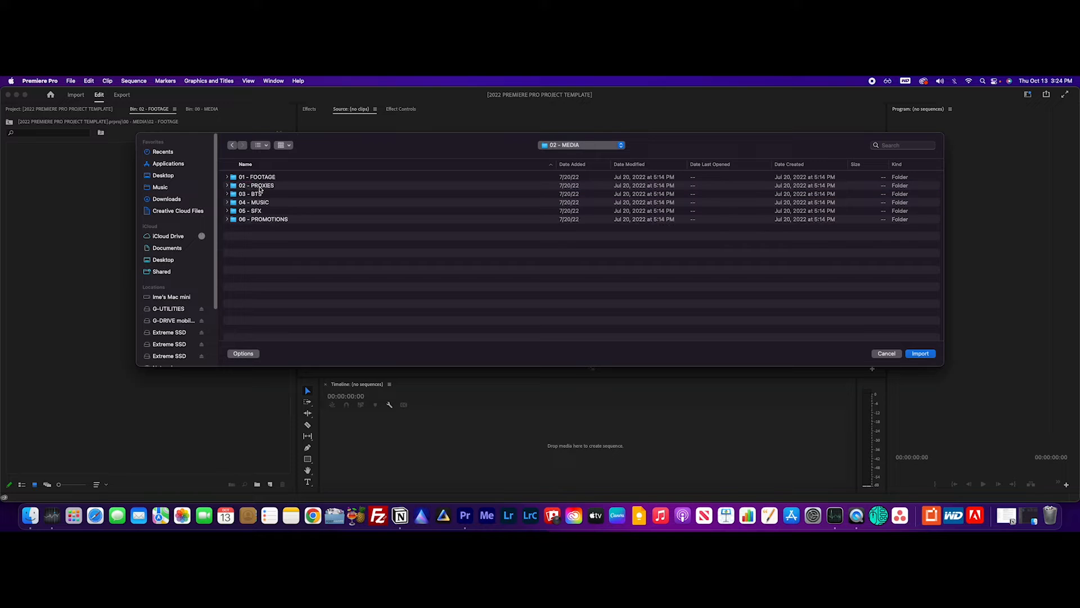
double_click(261, 177)
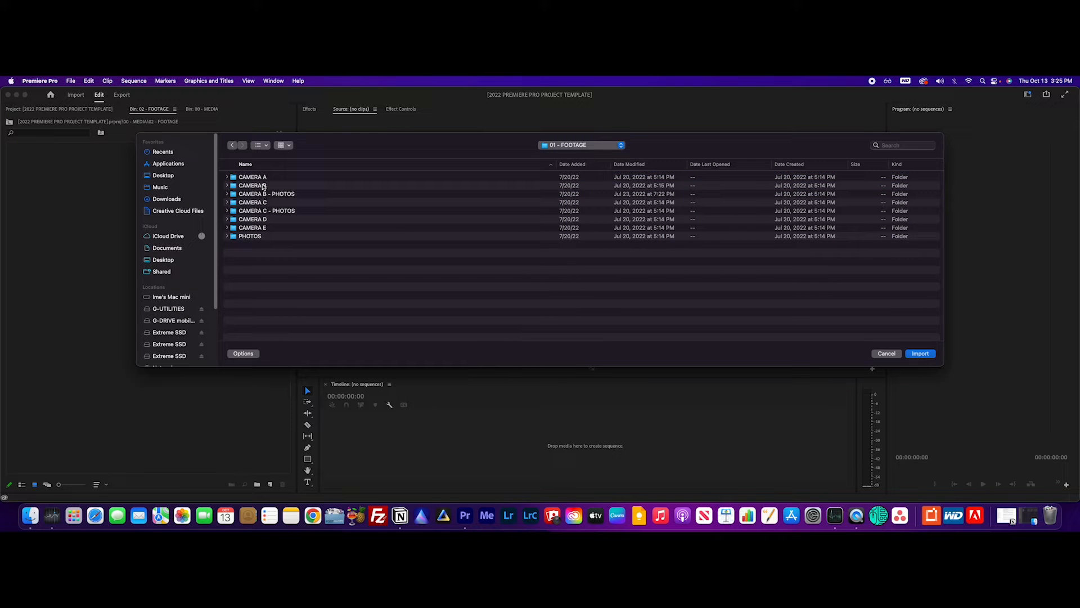
Step: Import the JUL 9 - M3 VIDEOS - MIAMI folder from CAMERA B into the 02 - FOOTAGE bin
left_click(263, 187)
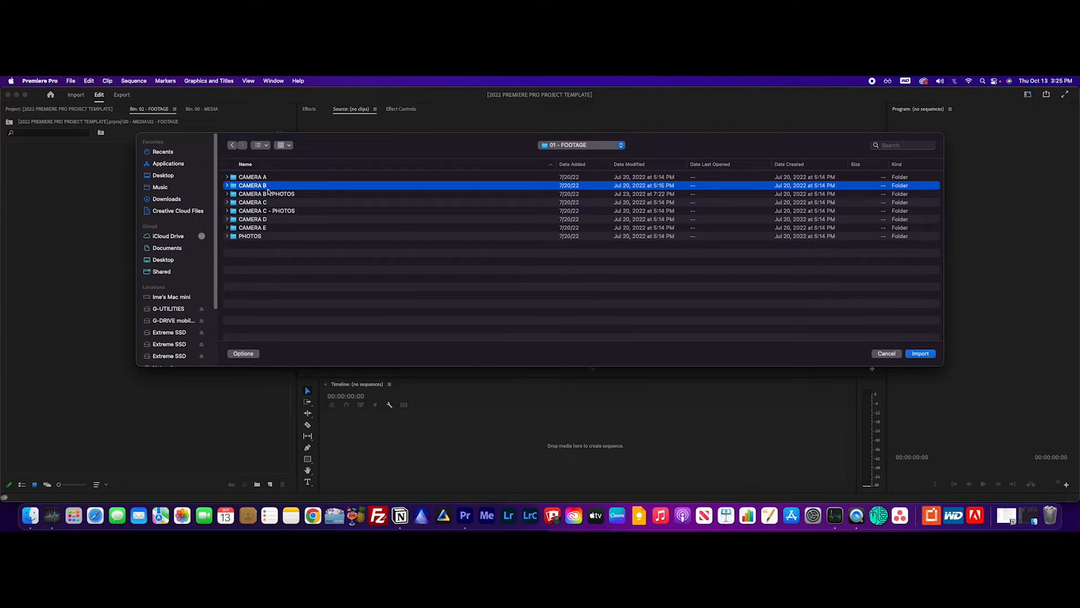
double_click(265, 186)
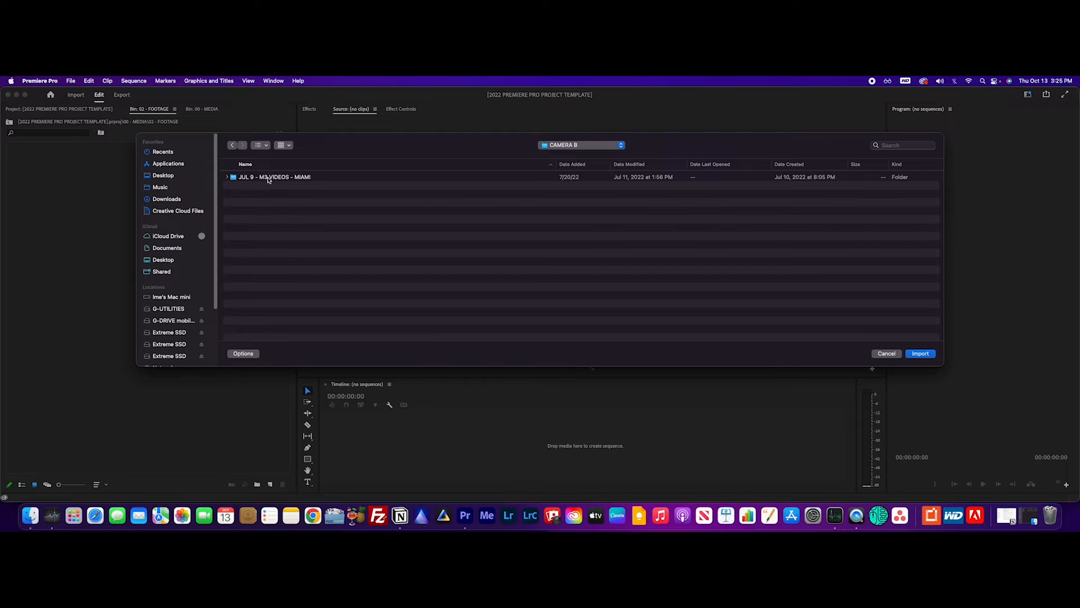
left_click(264, 178)
left_click(227, 177)
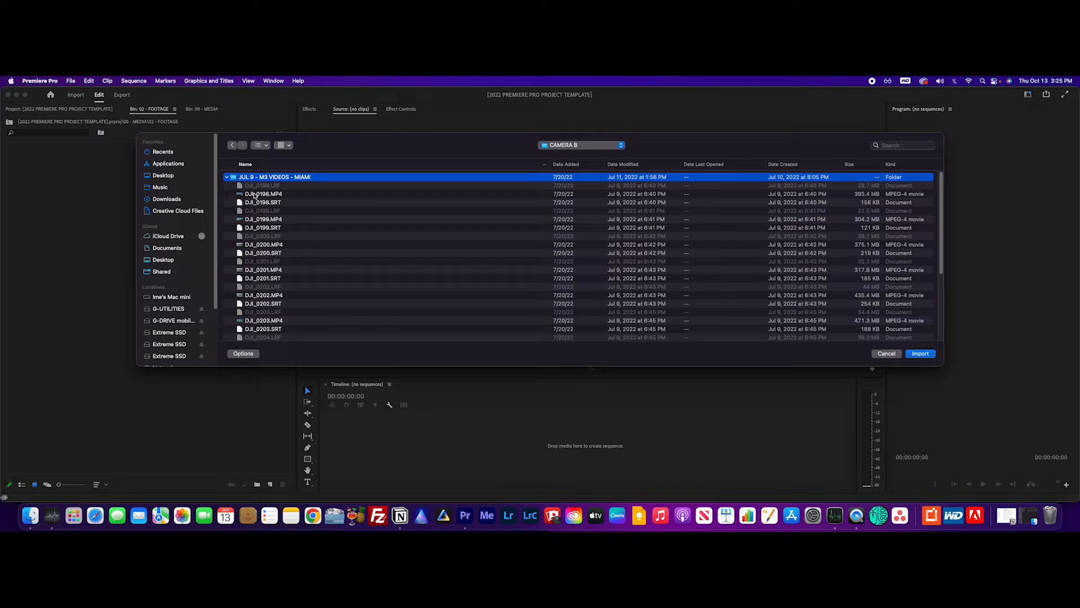
left_click(227, 178)
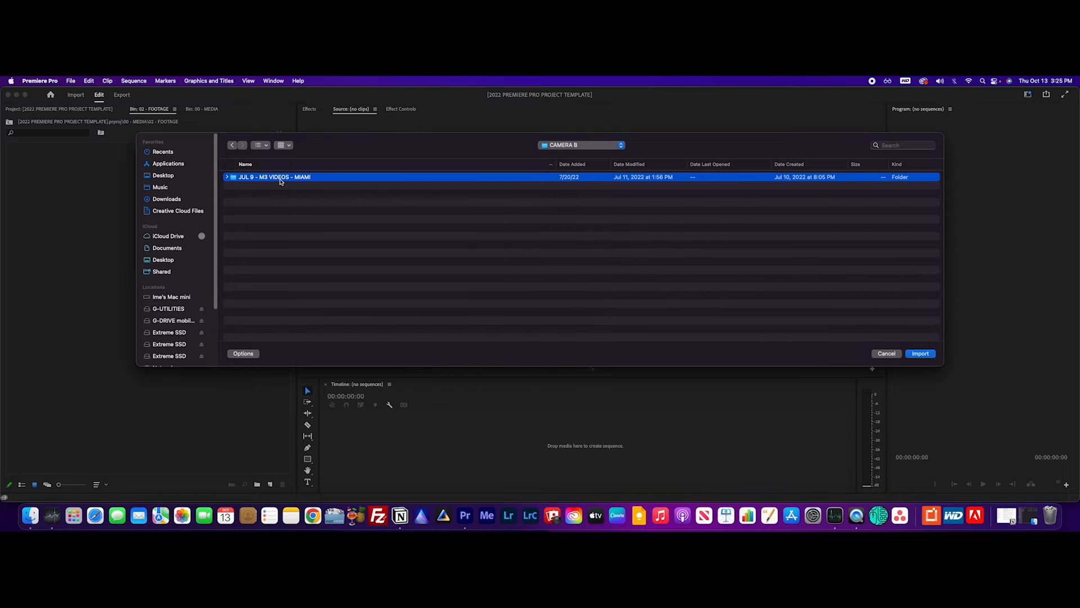
left_click(925, 354)
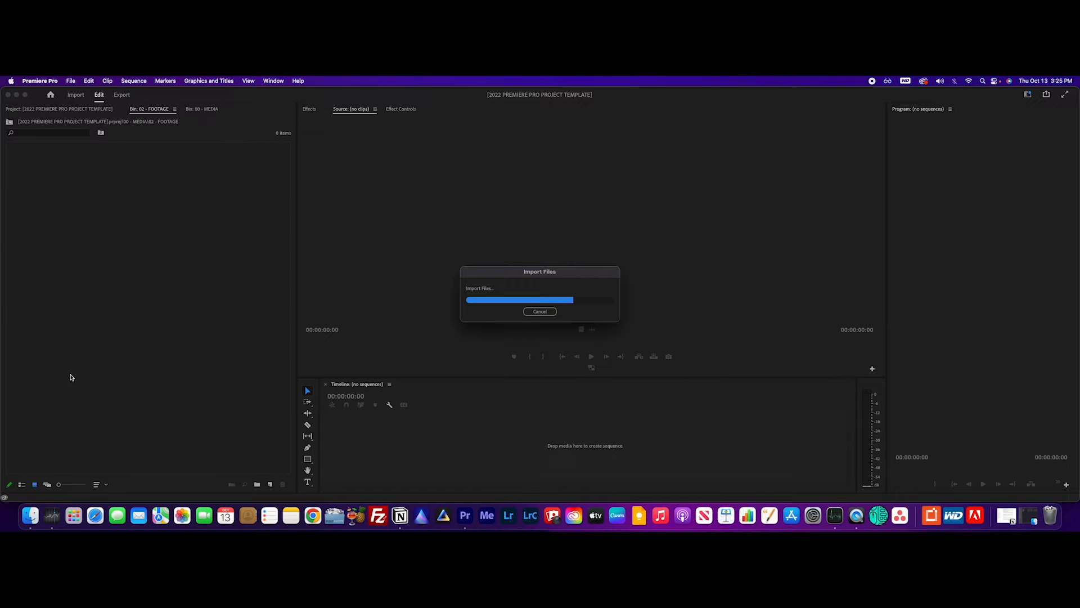
Step: Check the source files under CAMERA B in Finder, minimize its window and dismiss the file import failure report in Premiere Pro
left_click(1029, 515)
left_click(698, 144)
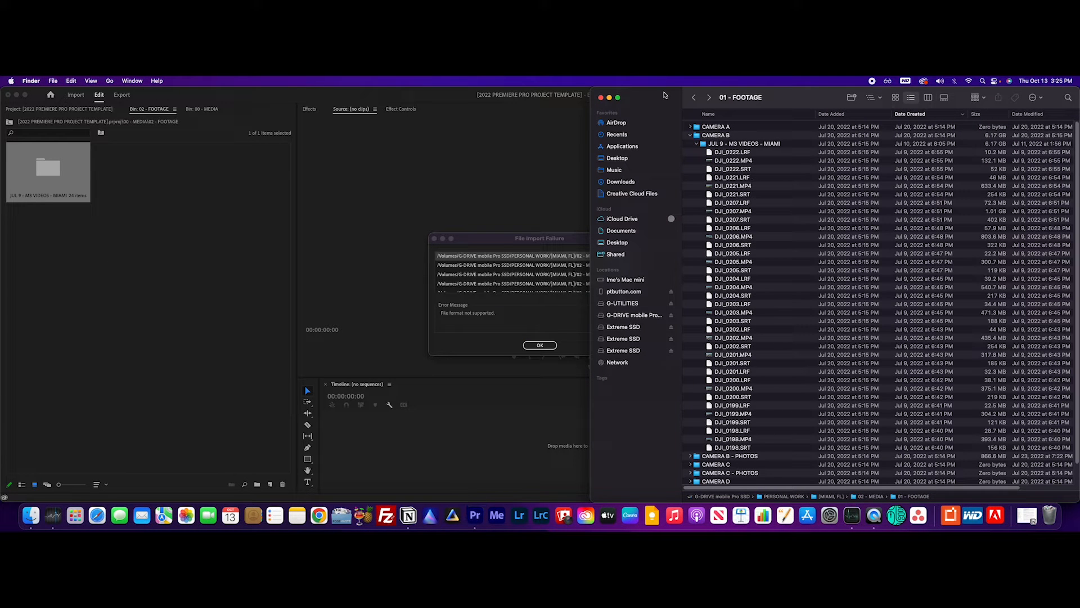
left_click(610, 97)
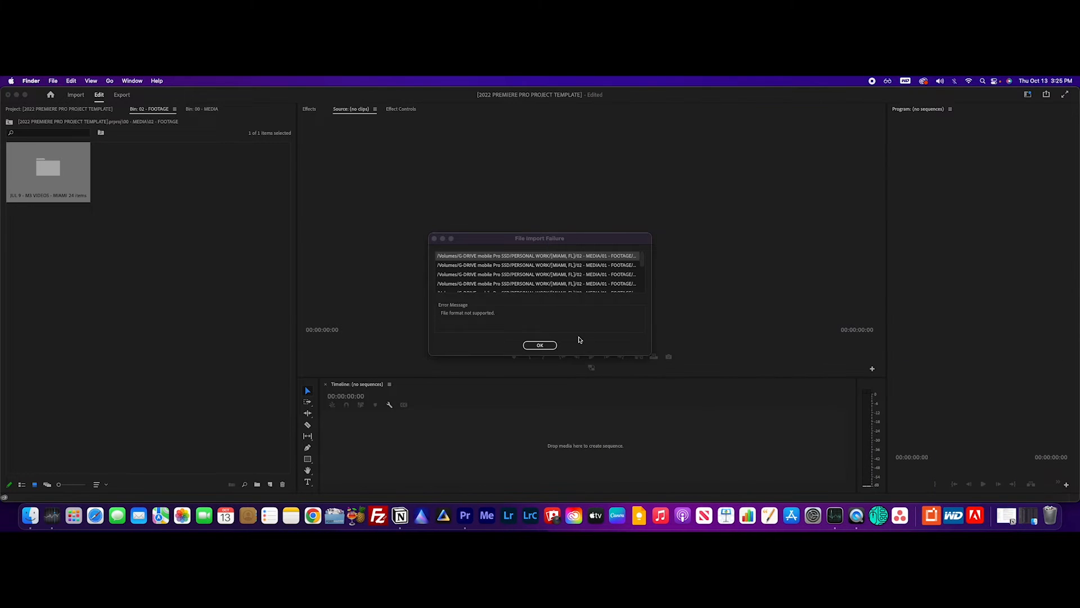
left_click(542, 345)
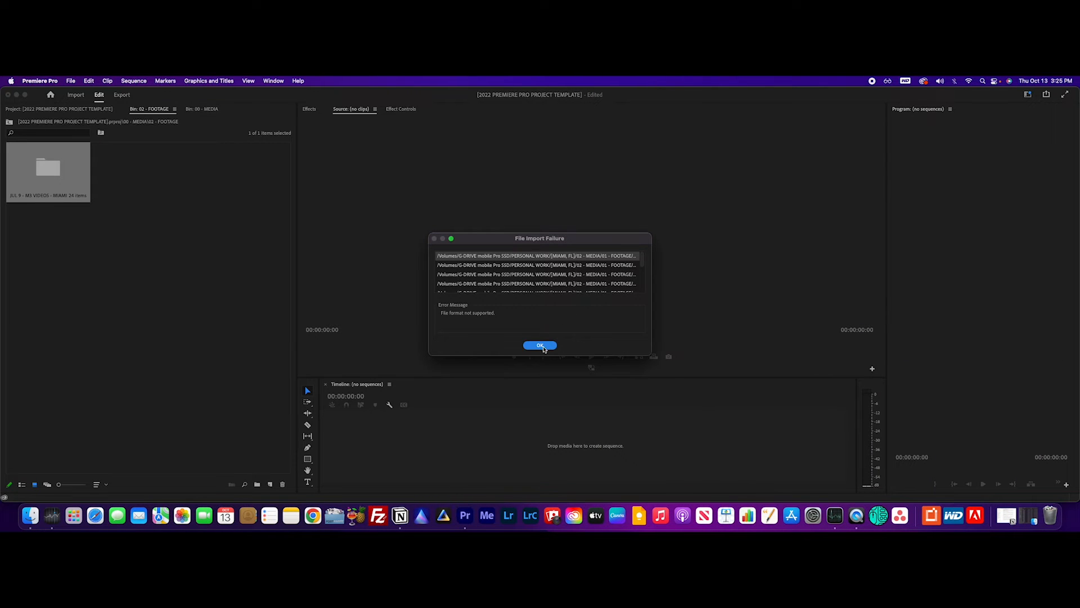
left_click(542, 346)
Step: Show the footage bin as a list and expand JUL 9 - M3 VIDEOS - MIAMI to inspect its MP4 and SRT files
left_click(118, 228)
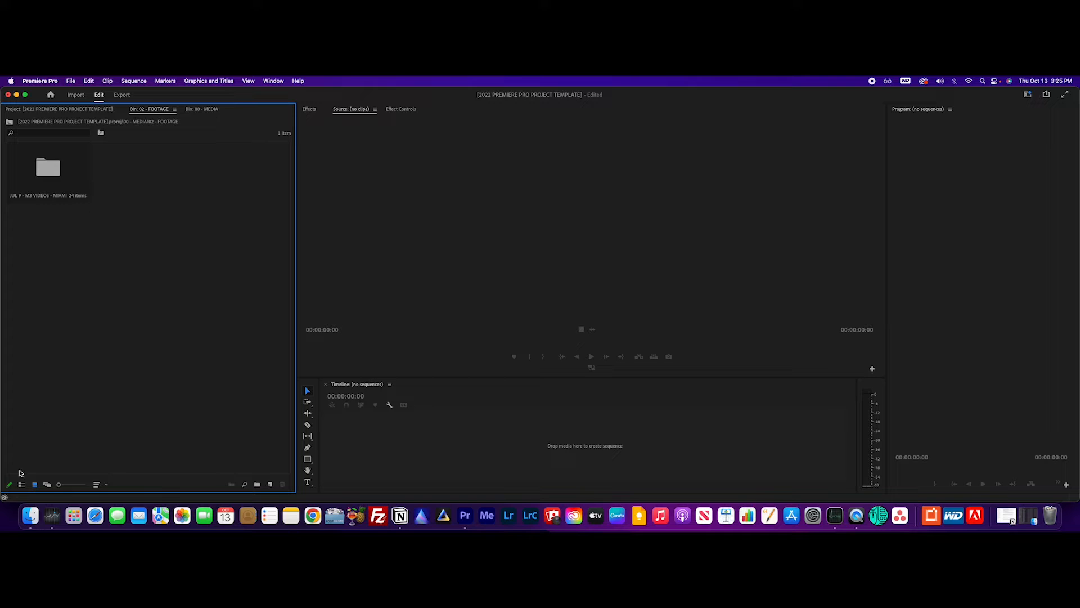
left_click(22, 485)
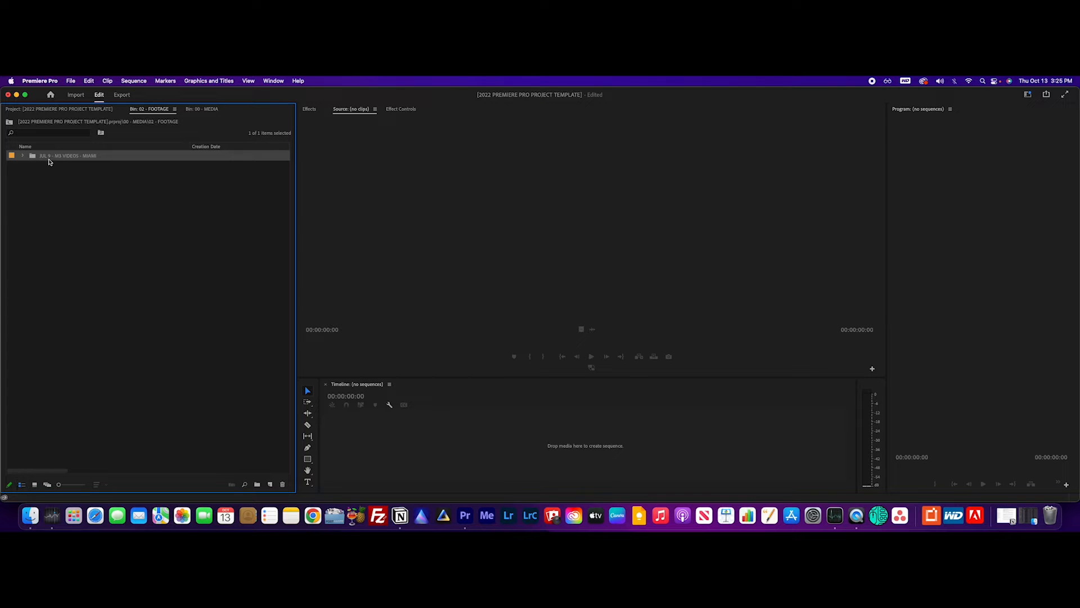
left_click(22, 156)
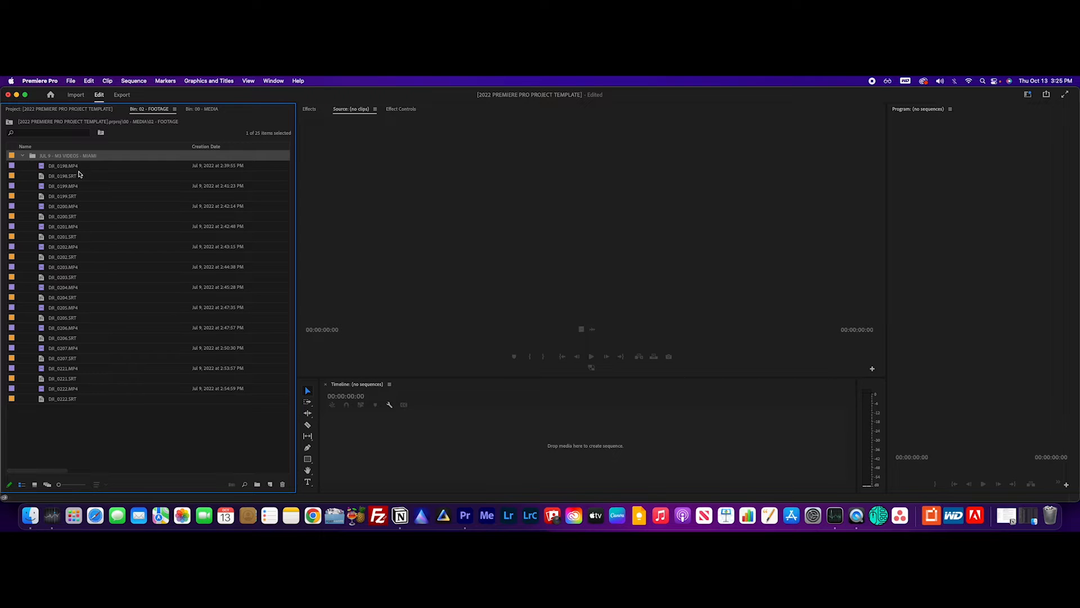
left_click(72, 167)
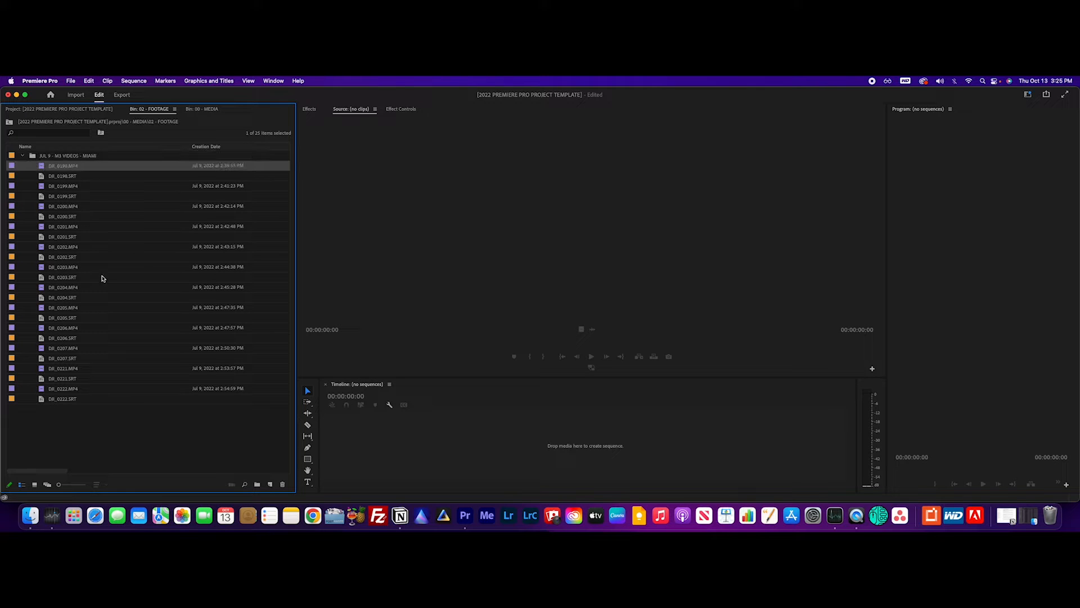
left_click(73, 177)
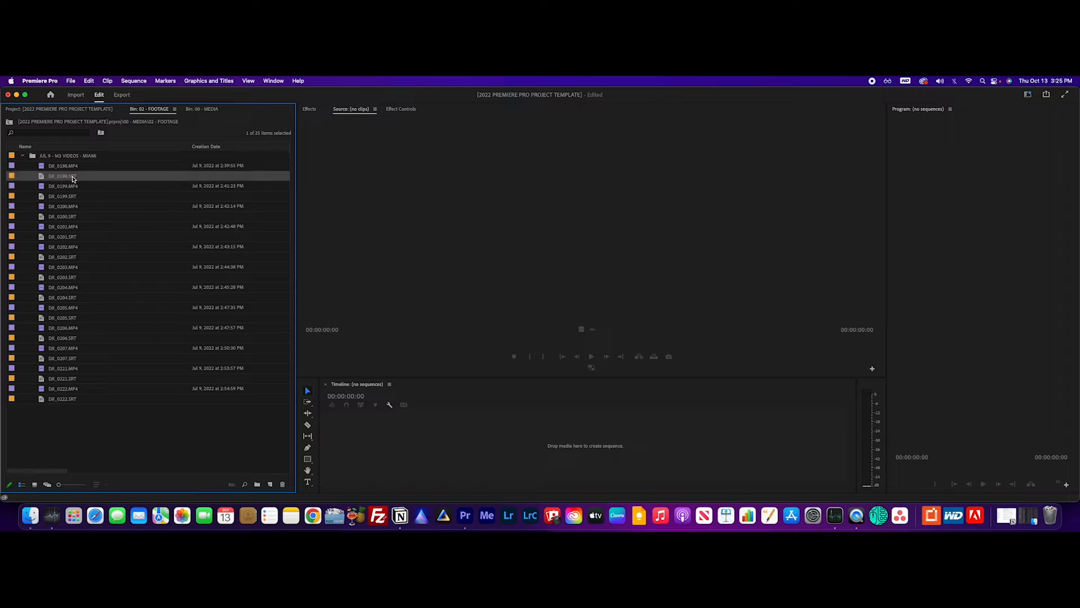
left_click(77, 197)
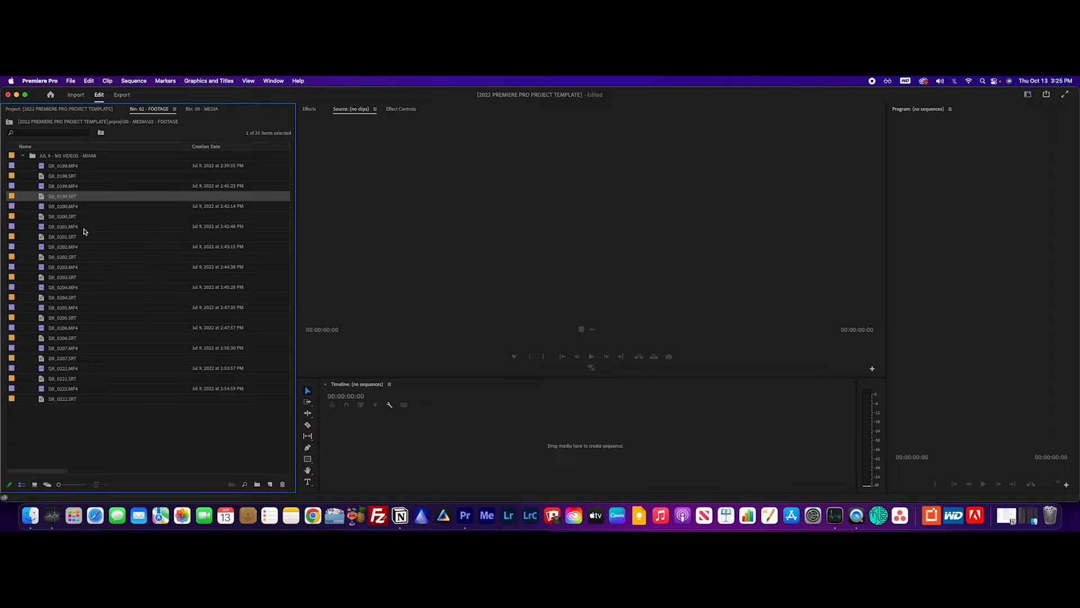
left_click(79, 219)
left_click(72, 237)
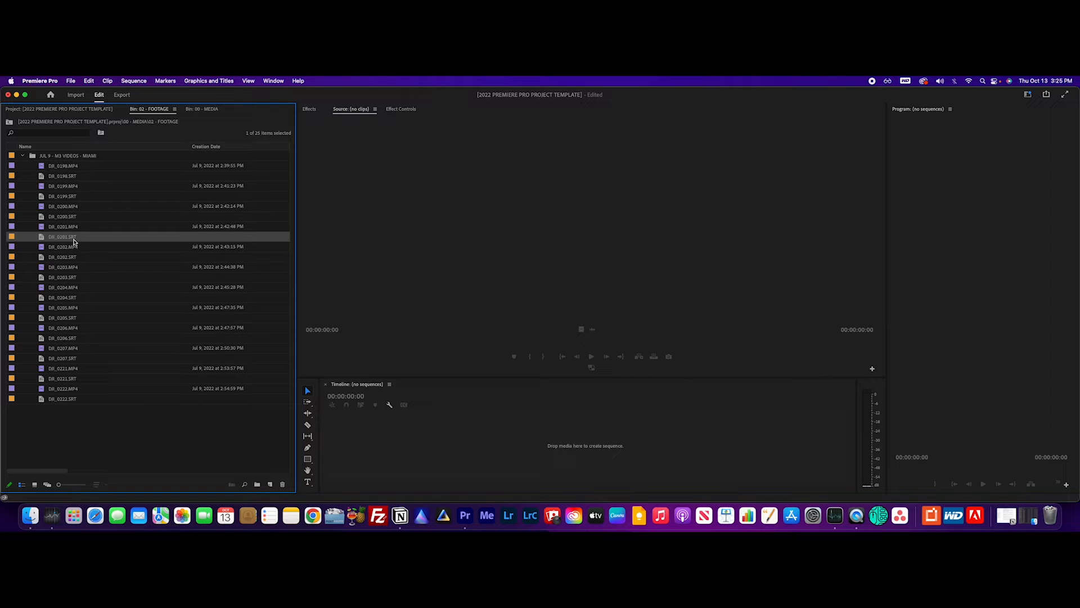
Step: Filter the footage bin by SRT, delete all the SRT files and clear the filter
left_click(60, 134)
type("SRT")
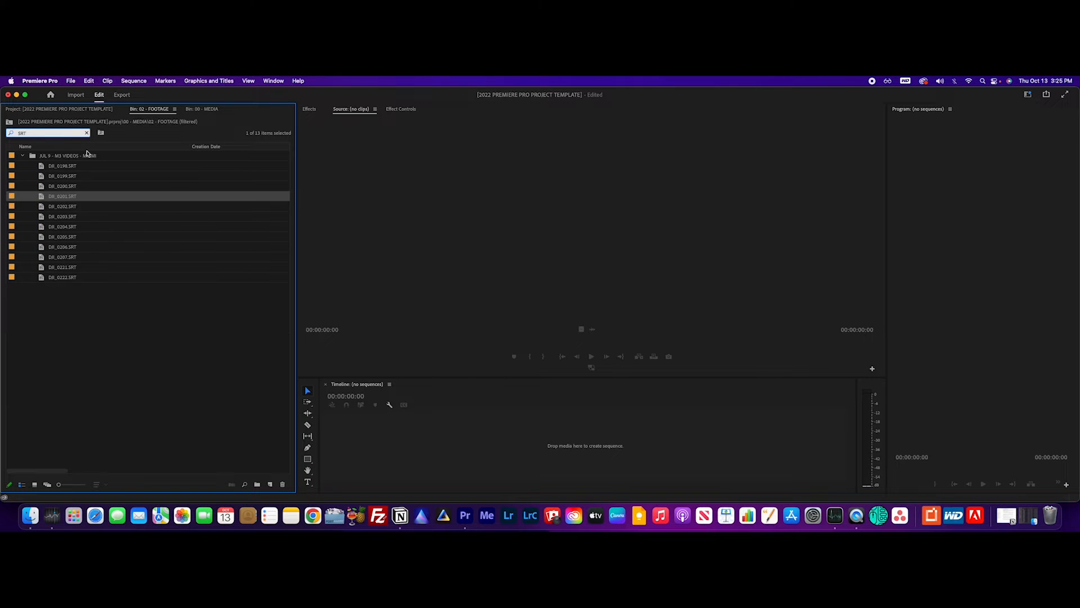
left_click(82, 168)
left_click(84, 278, "shift")
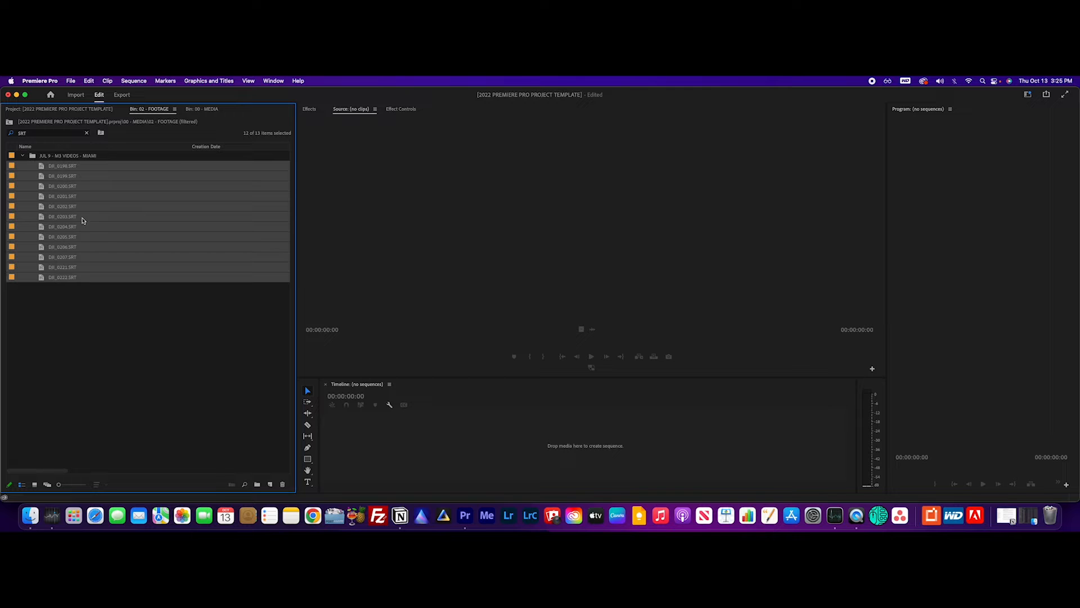
right_click(88, 187)
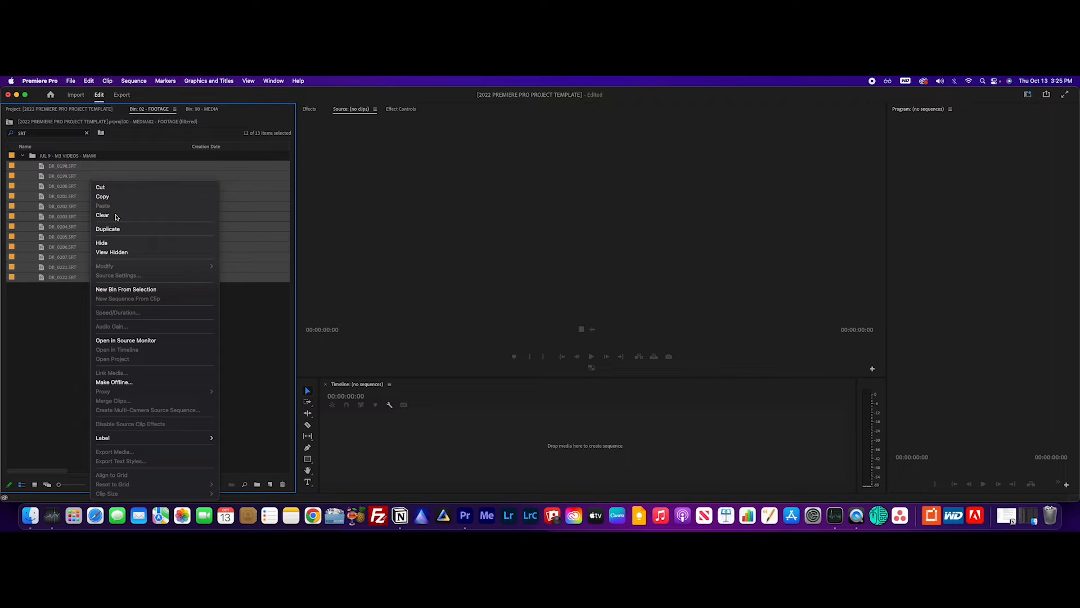
left_click(107, 216)
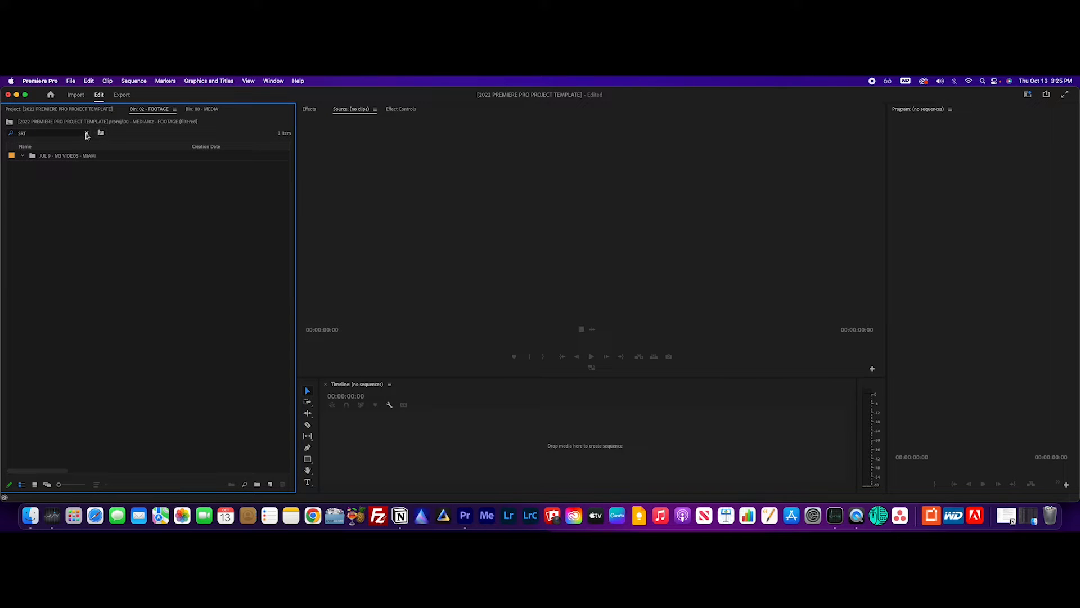
left_click(88, 166)
left_click(86, 182)
Step: Widen the bin panel and narrow the Name and Creation Date columns to reveal more clip metadata
left_click_drag(189, 148, 131, 148)
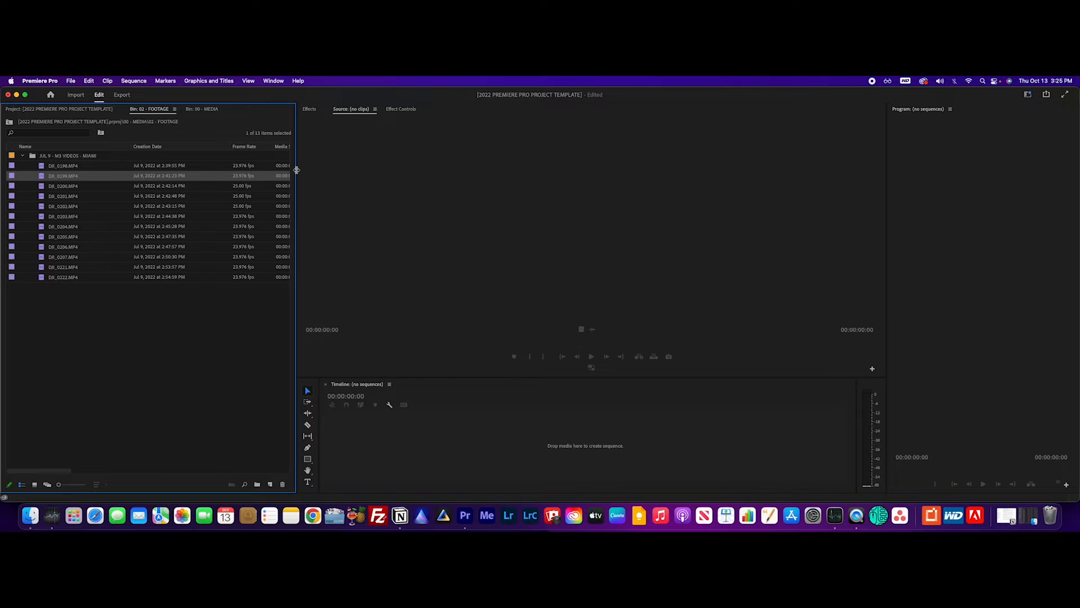
left_click_drag(296, 169, 453, 169)
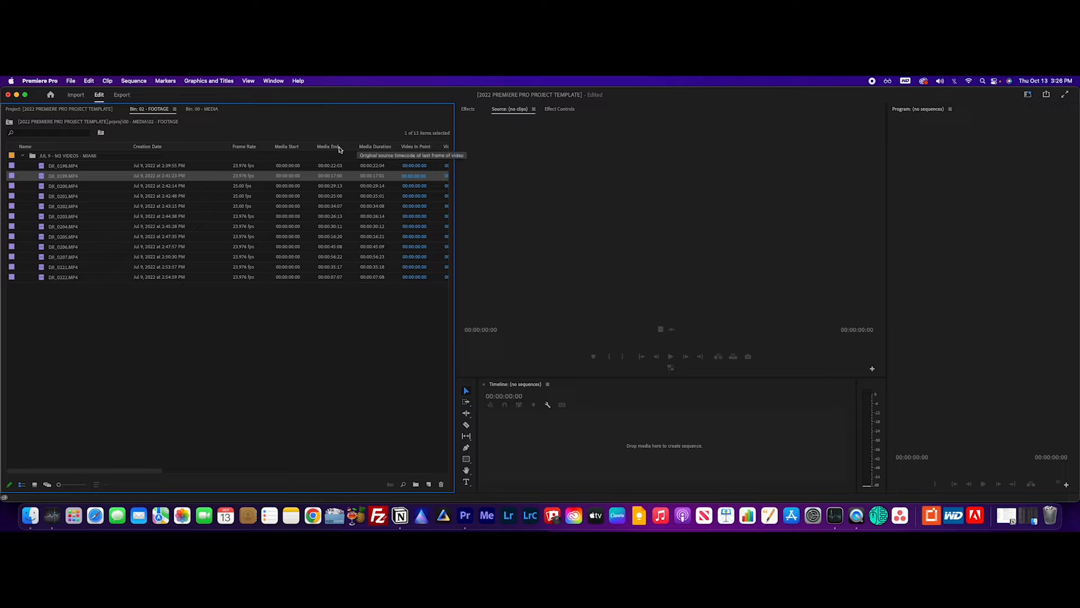
left_click_drag(233, 149, 214, 149)
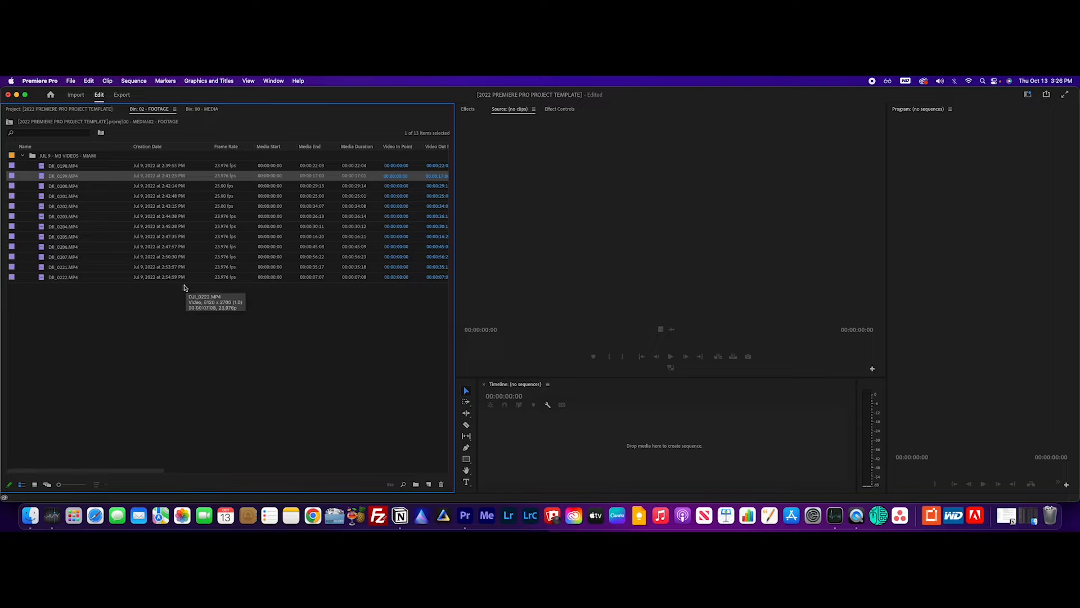
Step: Sort the DJI clips by creation date in ascending order
left_click(65, 189)
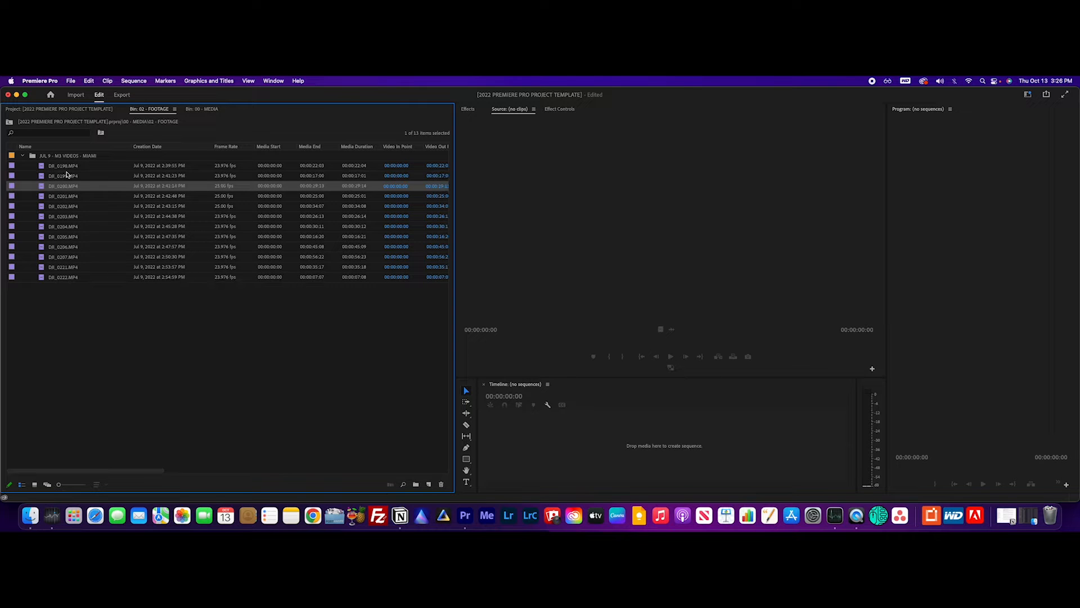
left_click(65, 175)
left_click(64, 167)
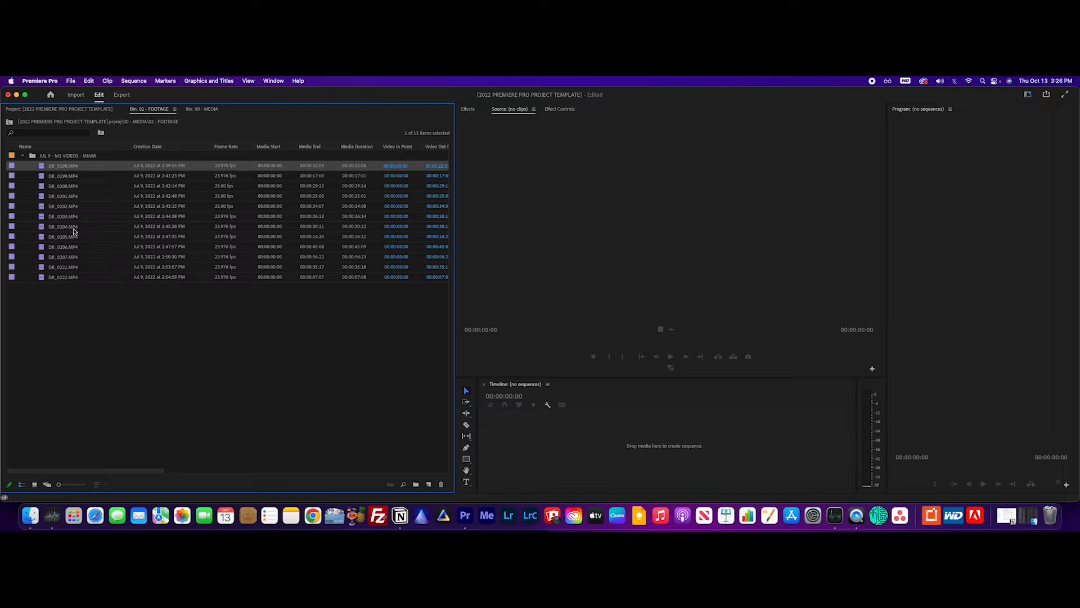
left_click(154, 148)
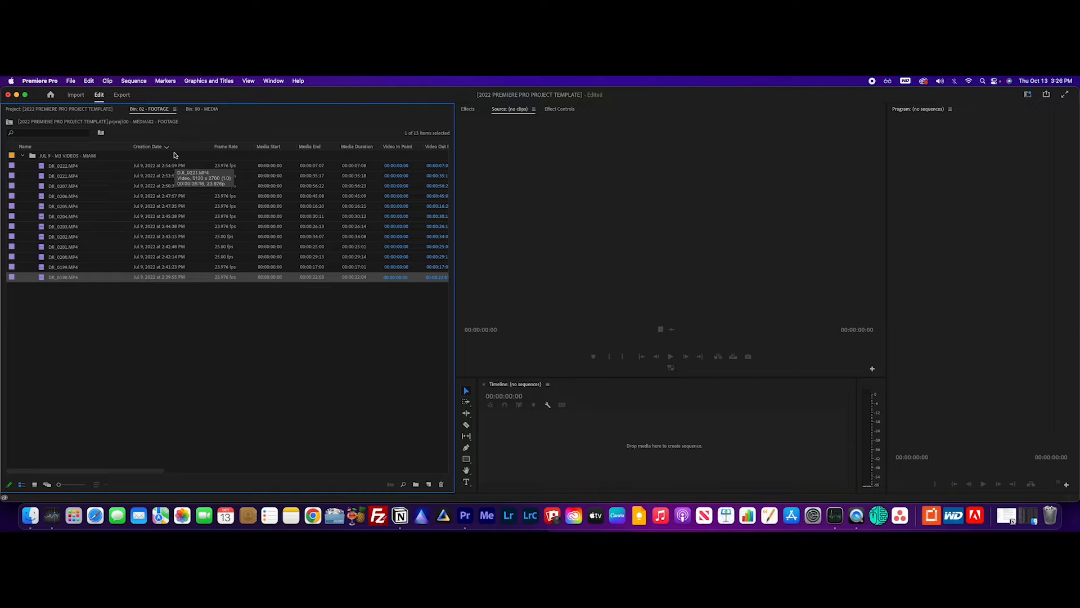
left_click(167, 147)
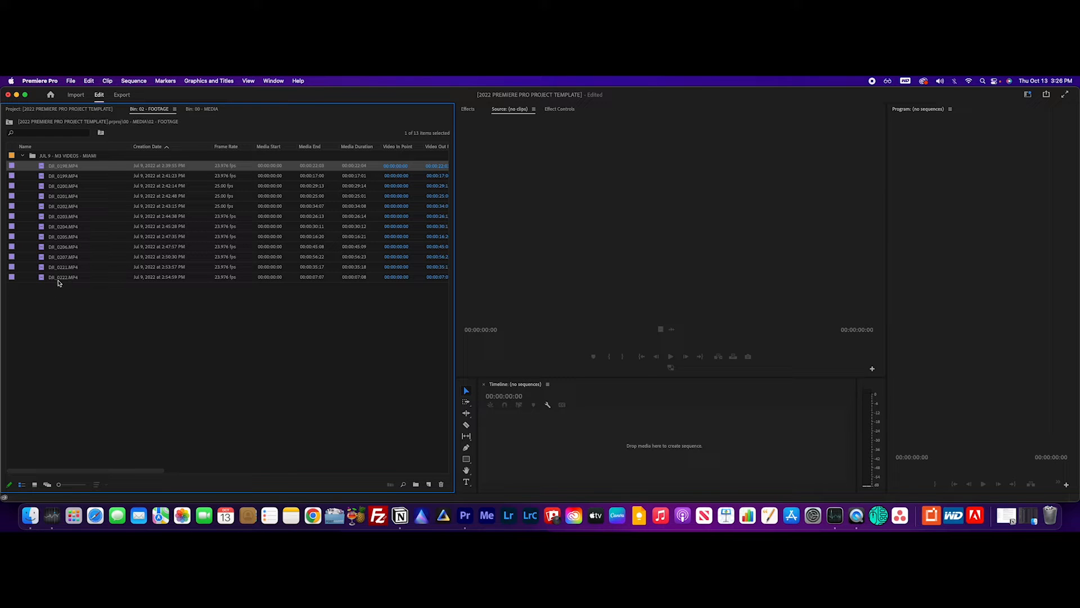
Step: Narrow the bin panel and extend the Timeline panel into the empty space beside the tools
left_click_drag(454, 247, 279, 229)
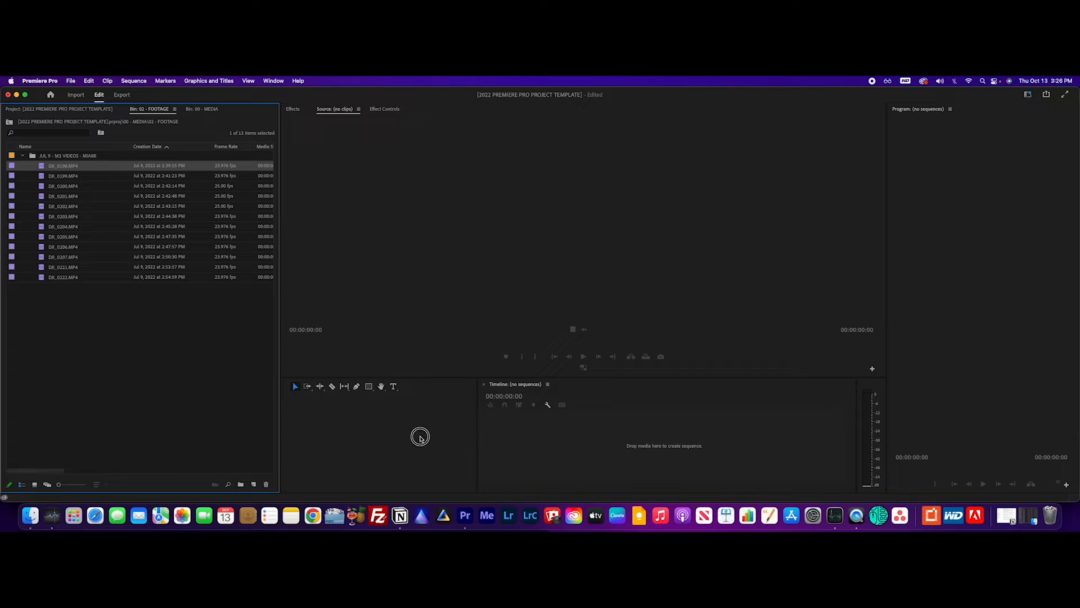
left_click_drag(477, 432, 305, 432)
Step: Start saving the project under a new name and browse to PROJECT FILES > 1. PREMIERE PRO PROJECT FILES > PERSONAL WORK > 2022
left_click(71, 81)
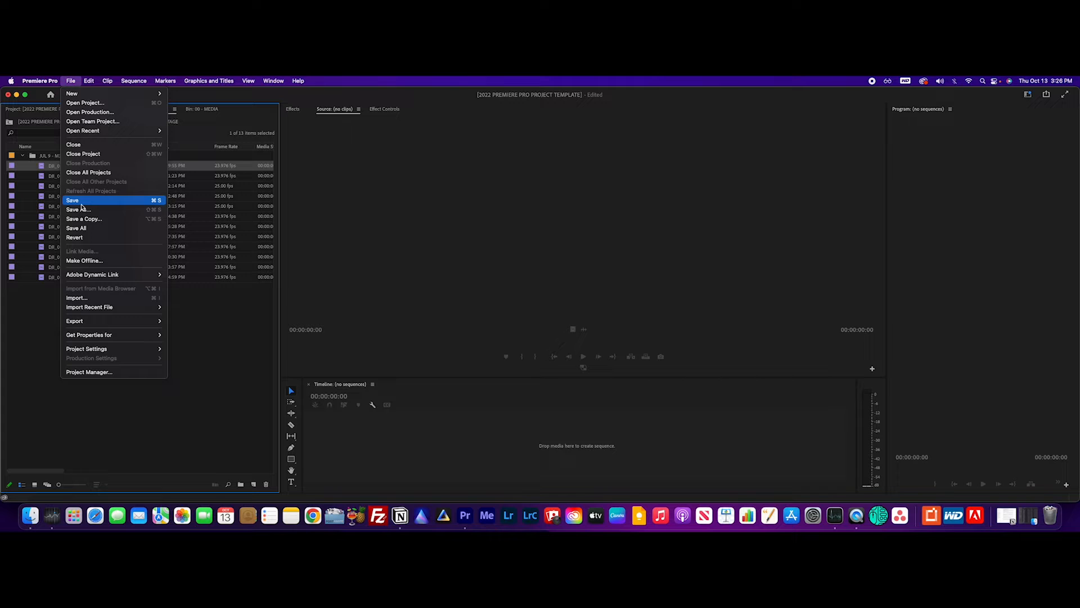
left_click(84, 210)
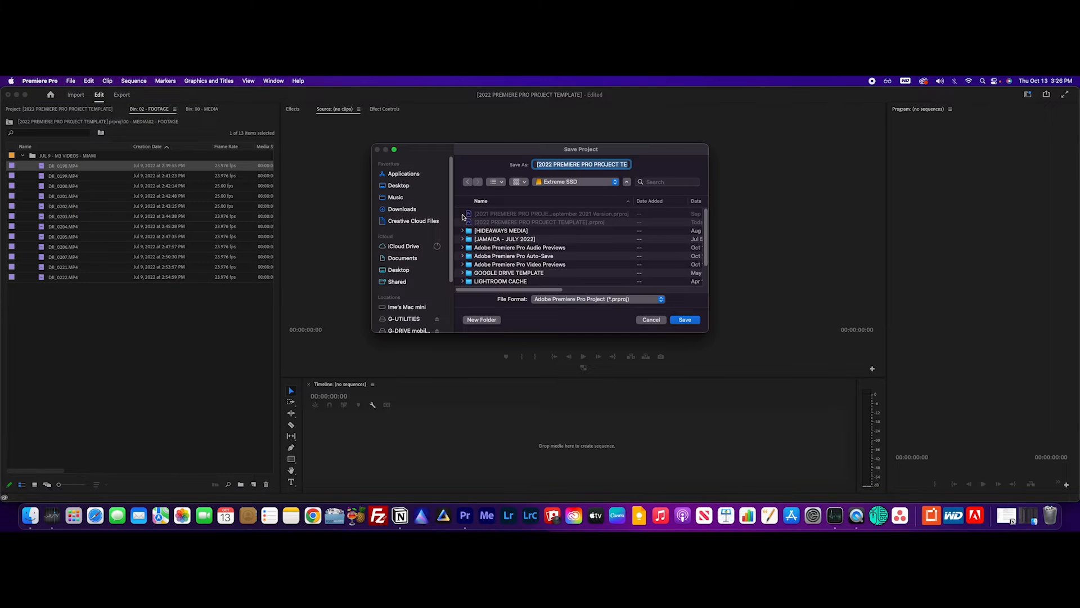
scroll(532, 263, "down", 3)
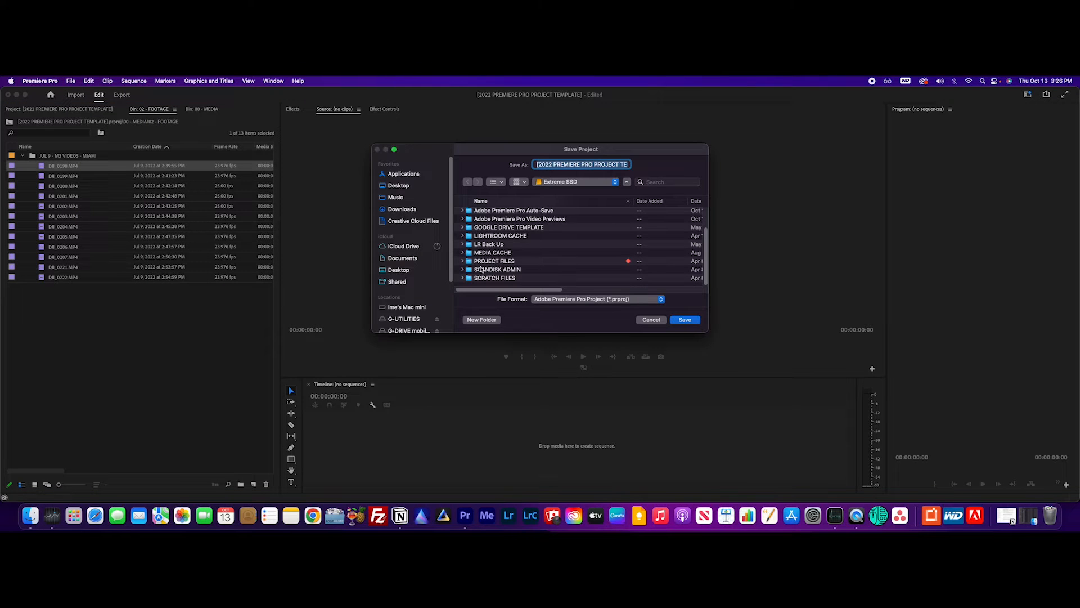
scroll(412, 301, "down", 2)
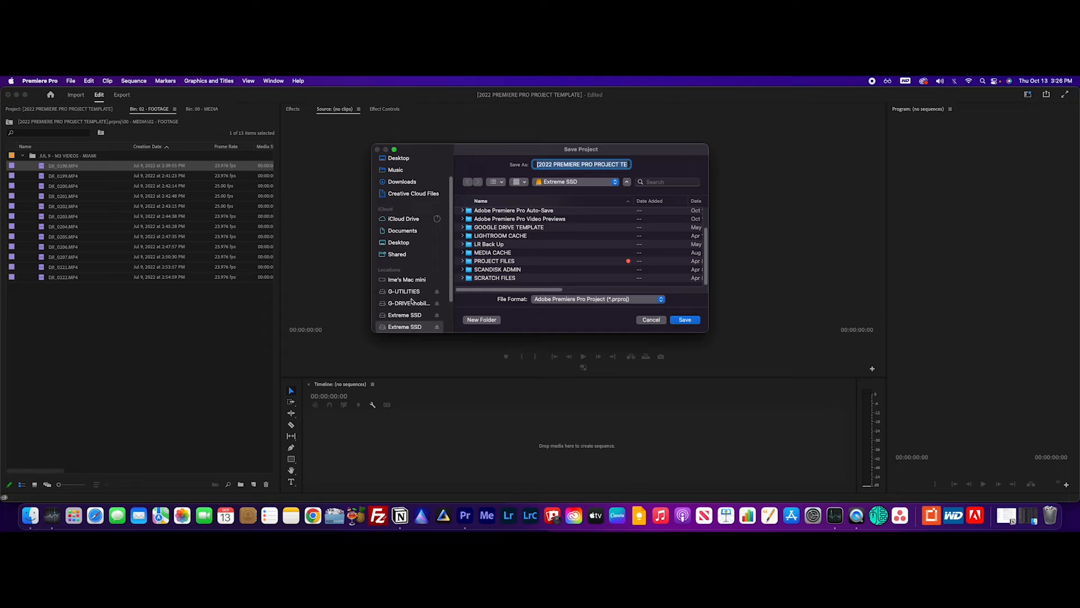
double_click(495, 262)
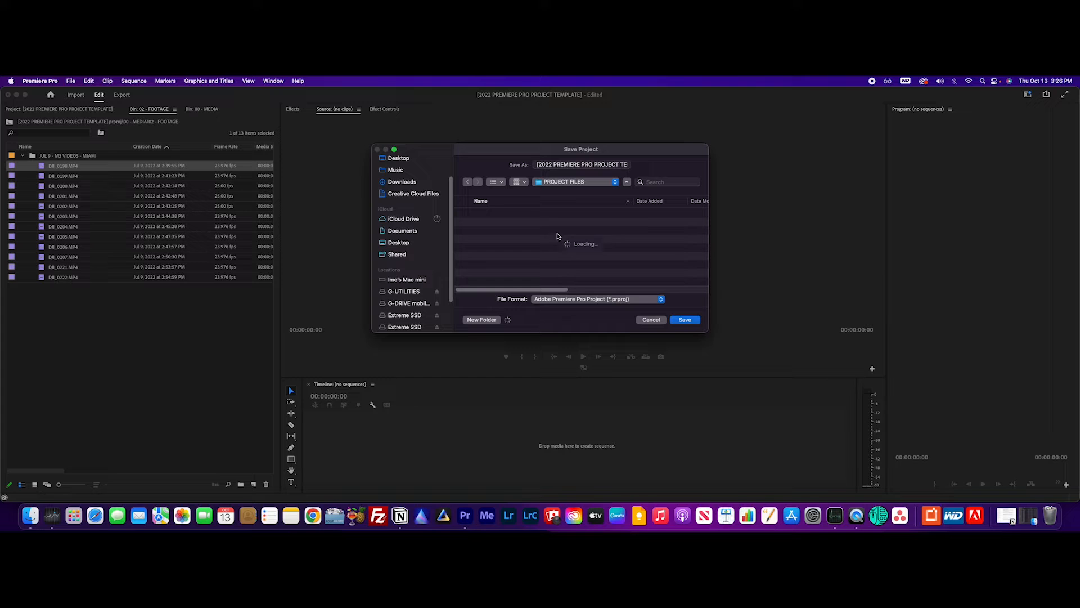
left_click_drag(707, 334, 764, 381)
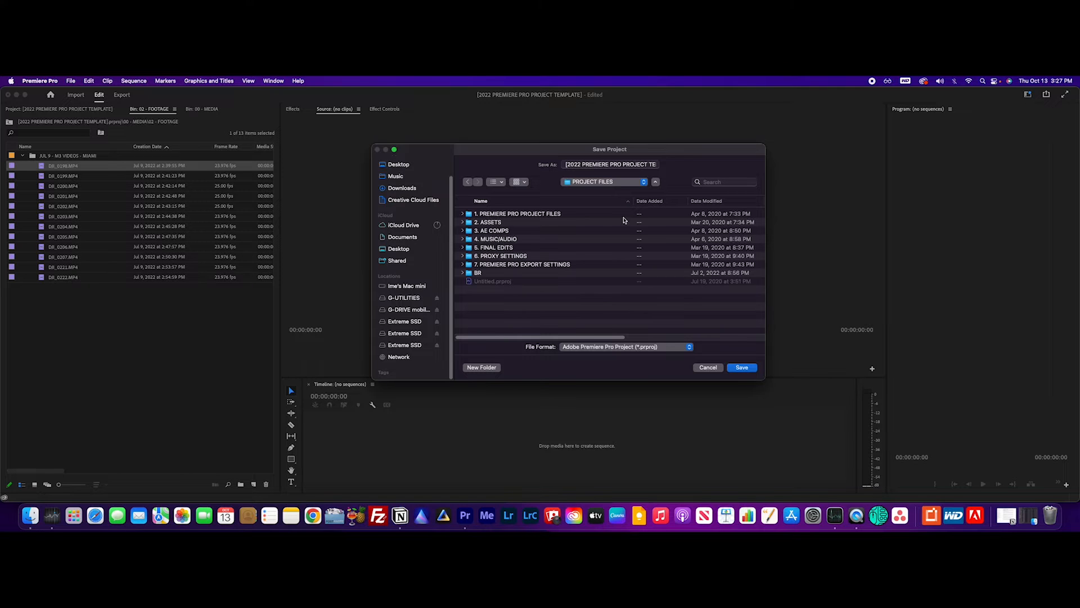
left_click(494, 215)
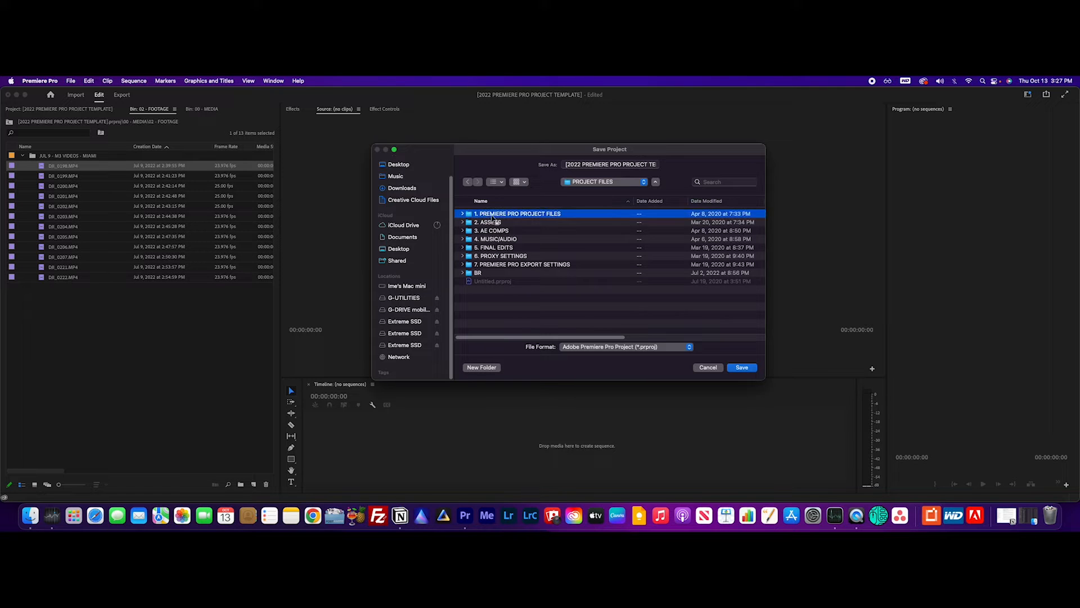
left_click(536, 231)
double_click(537, 216)
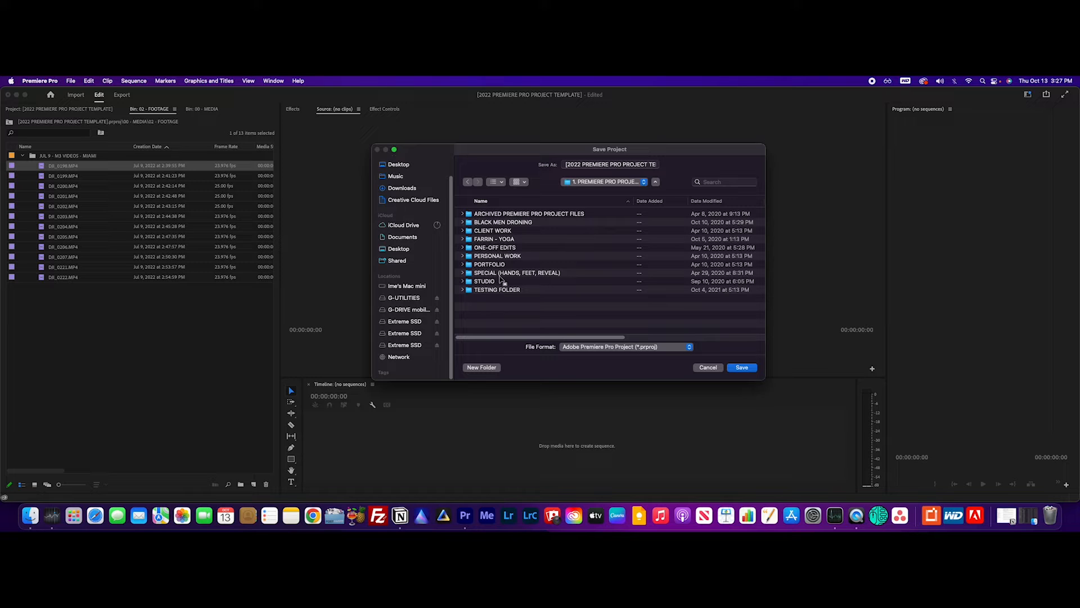
double_click(497, 256)
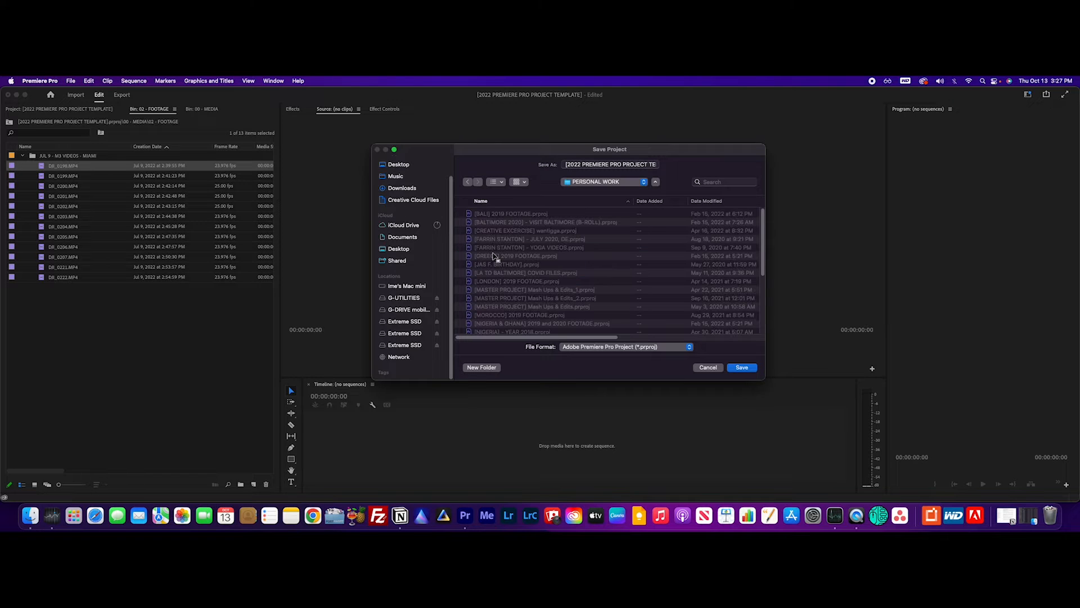
scroll(561, 242, "down", 5)
double_click(481, 301)
Step: Name the project [MIAMI FLORIDA] JULY 2022 and save it in the 2022 folder
left_click(599, 164)
left_click_drag(568, 164, 654, 165)
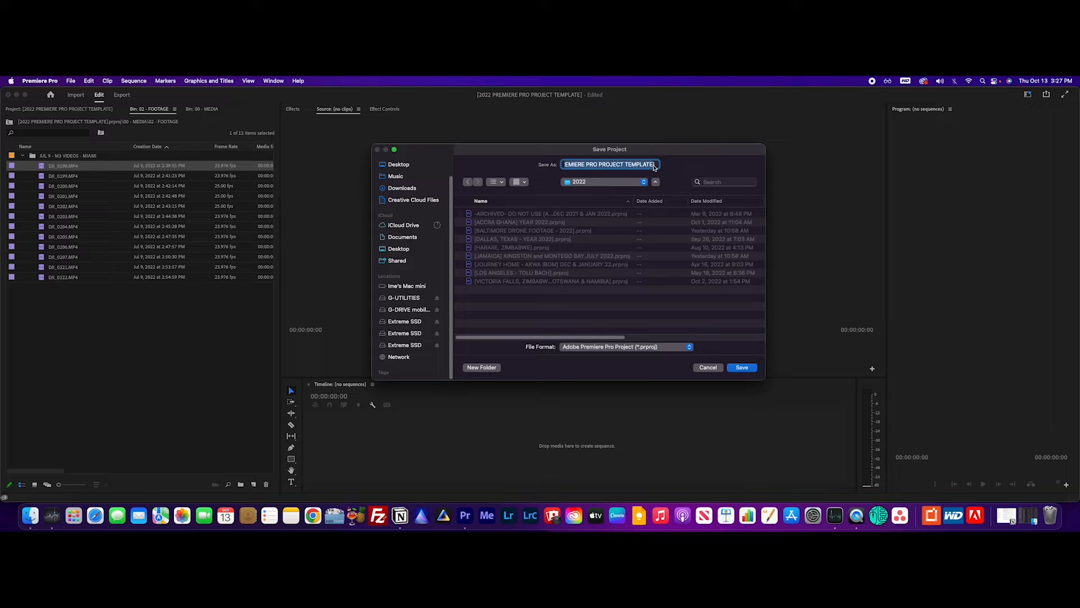
type("[MIAMI FLORIDA] JULY 2022")
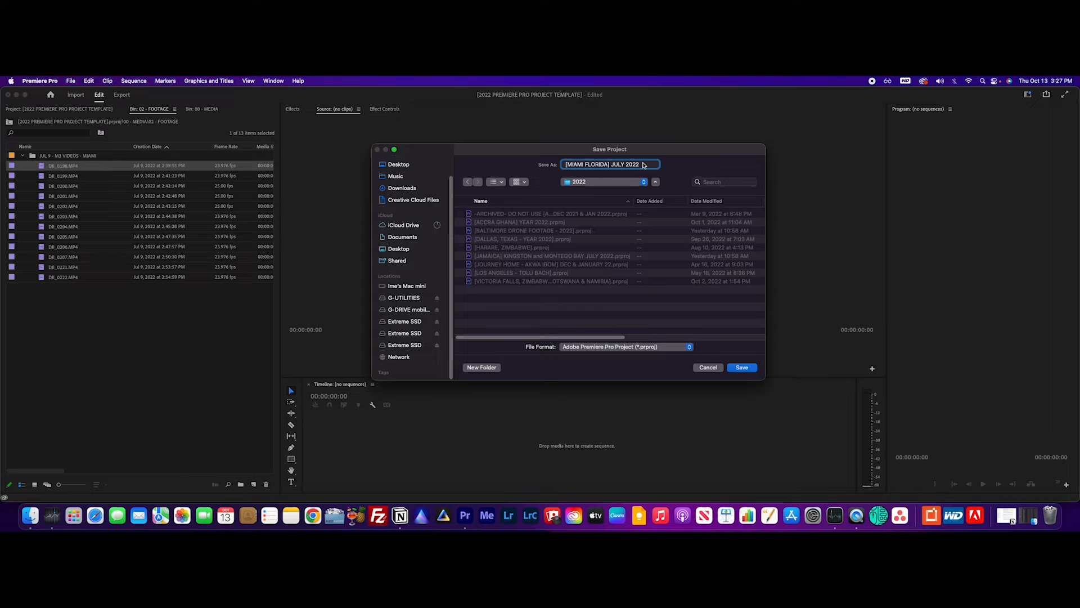
left_click_drag(566, 164, 664, 167)
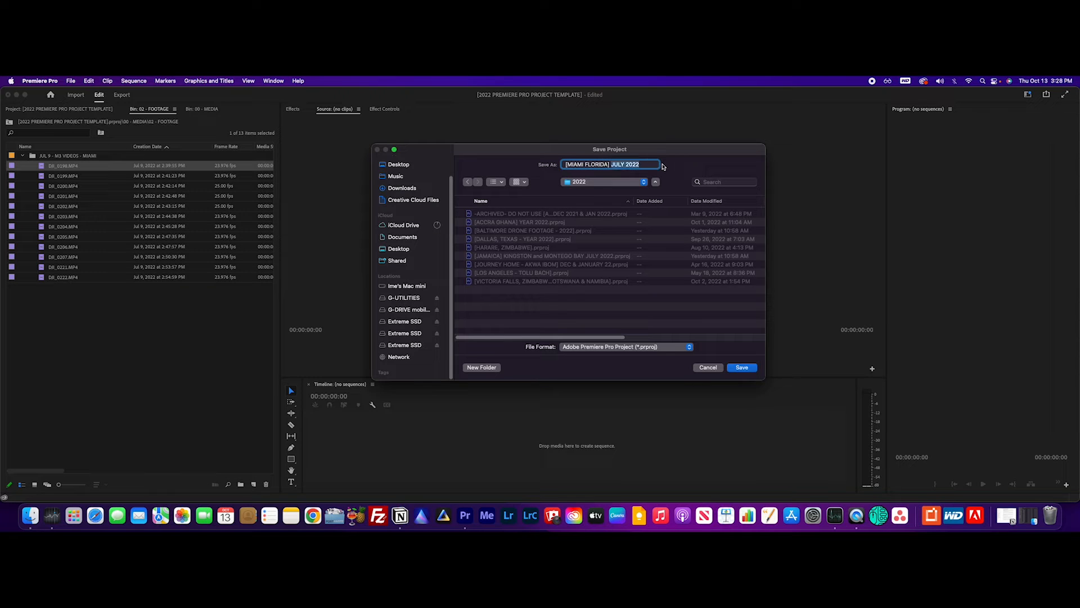
left_click(743, 368)
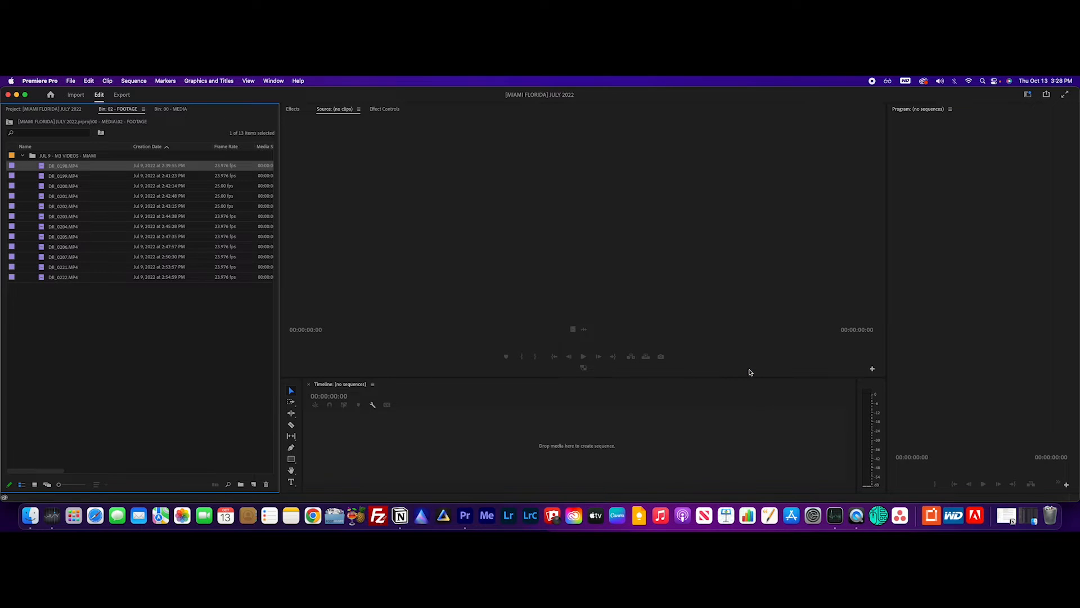
Step: Close the bin panels grouped with the Project panel and give its spare width to the Source and Timeline panels
left_click(64, 112)
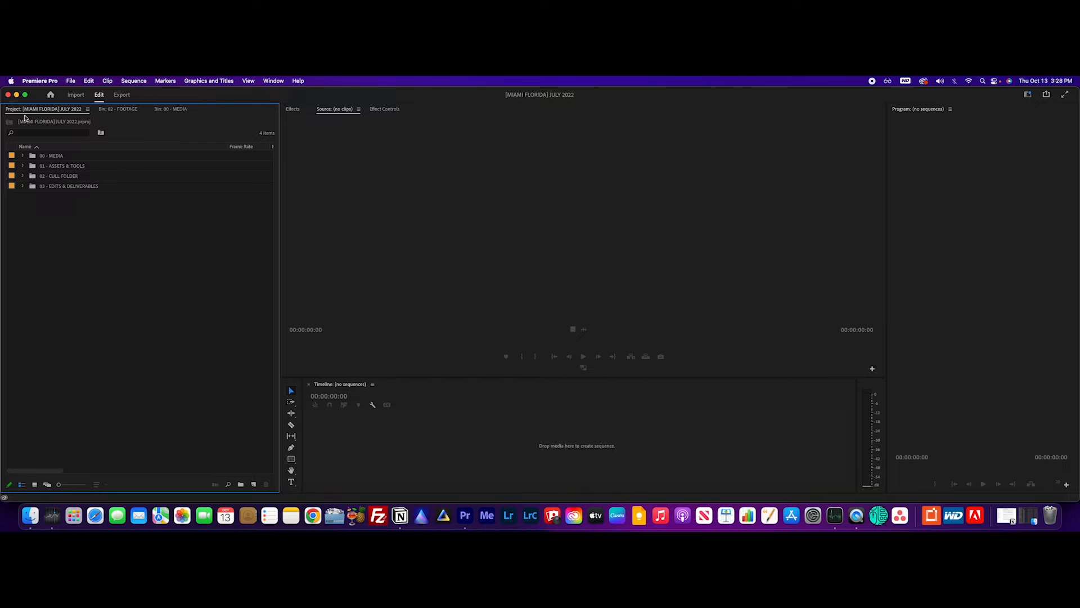
right_click(70, 112)
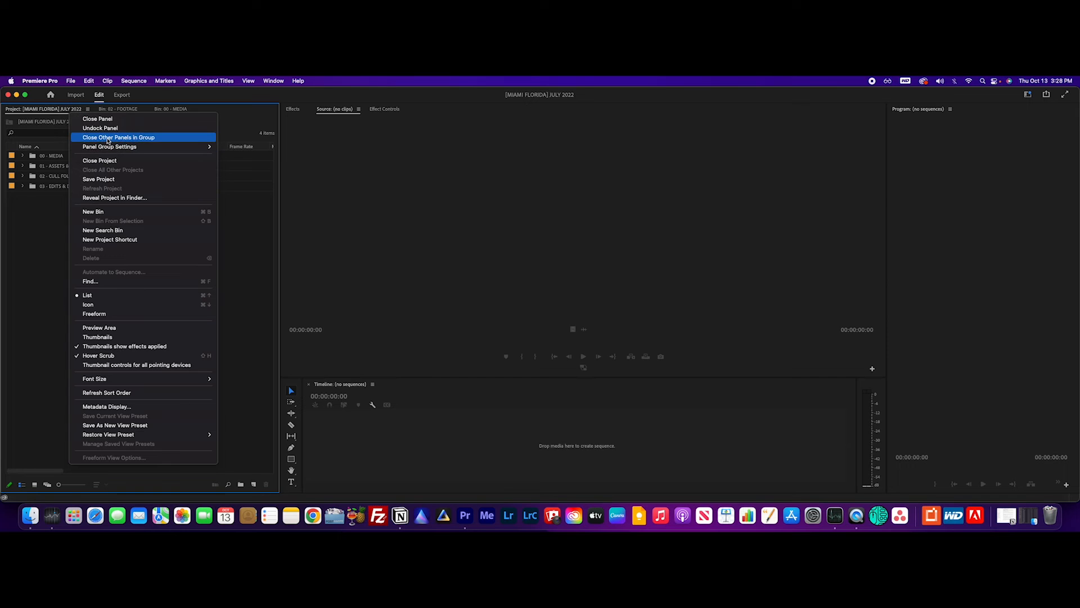
left_click(108, 140)
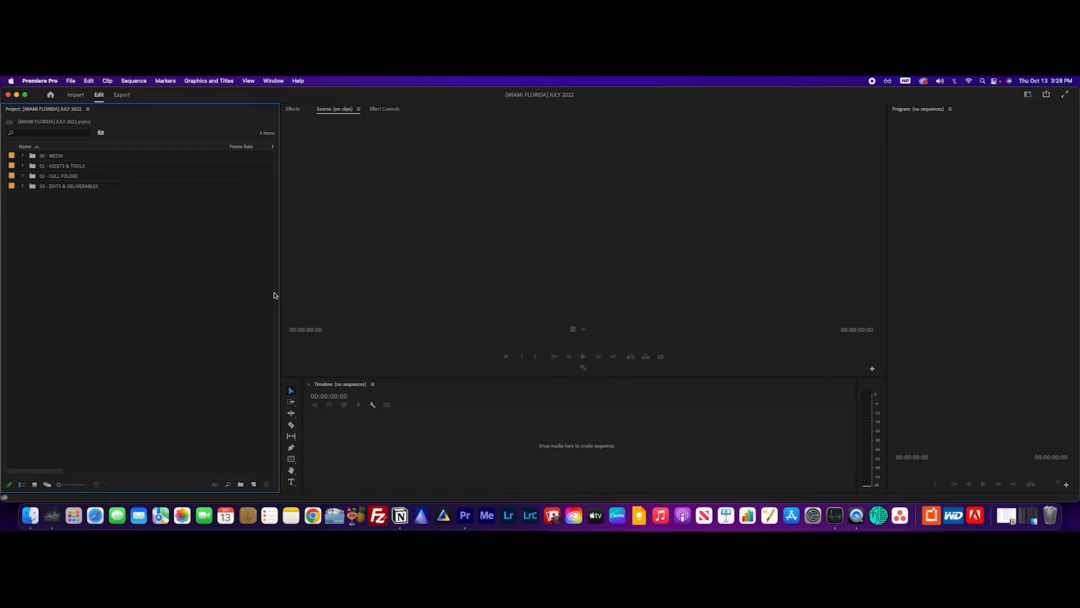
left_click_drag(280, 289, 158, 283)
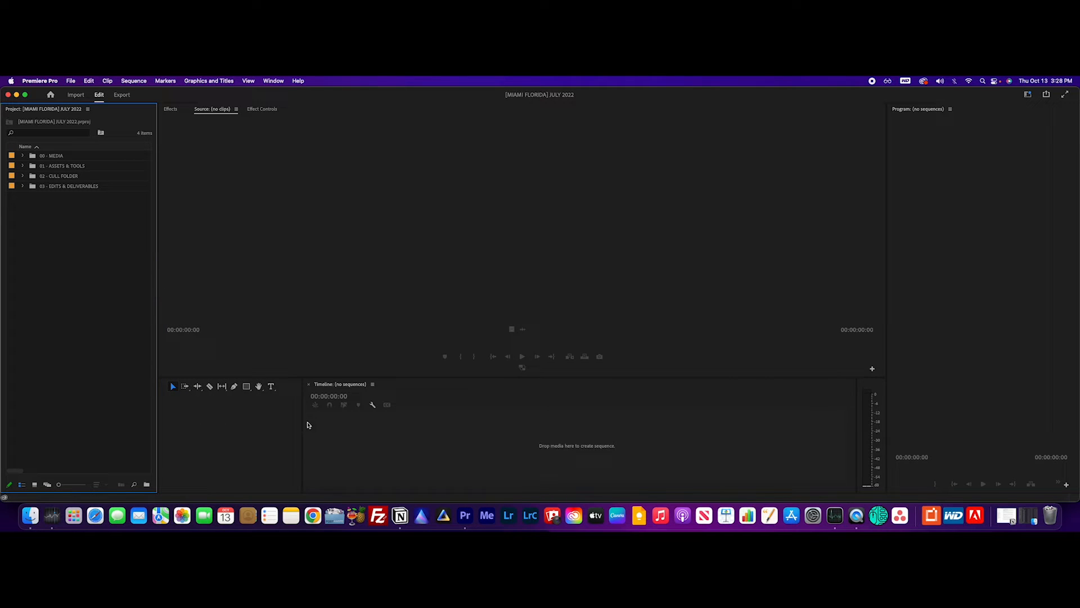
left_click_drag(301, 425, 180, 423)
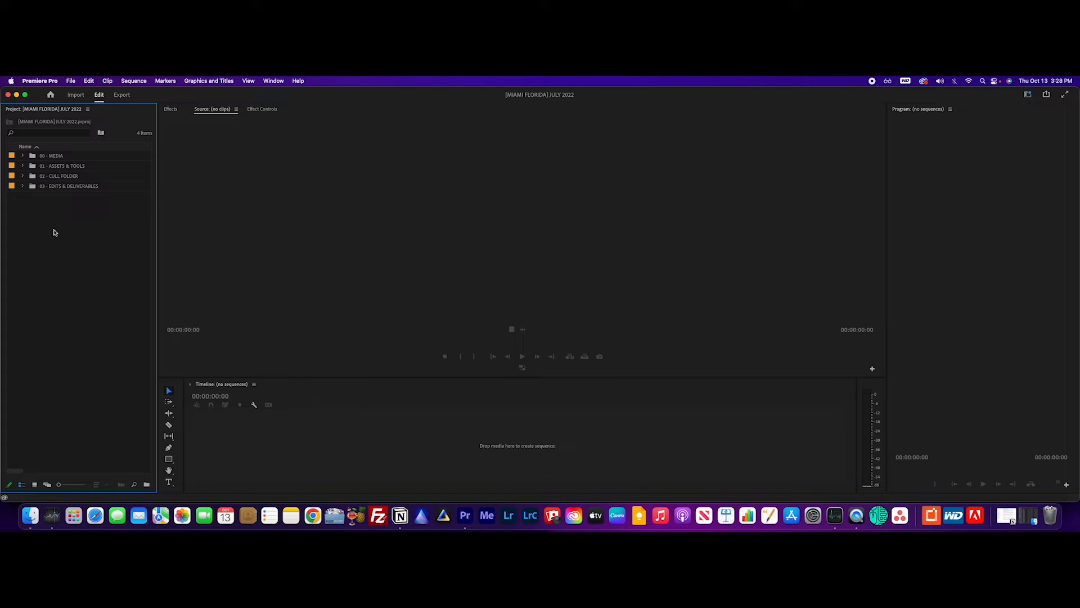
Step: Expand the 02 - CULL FOLDER bin and widen the Project panel enough to read the full sequence names
left_click(23, 177)
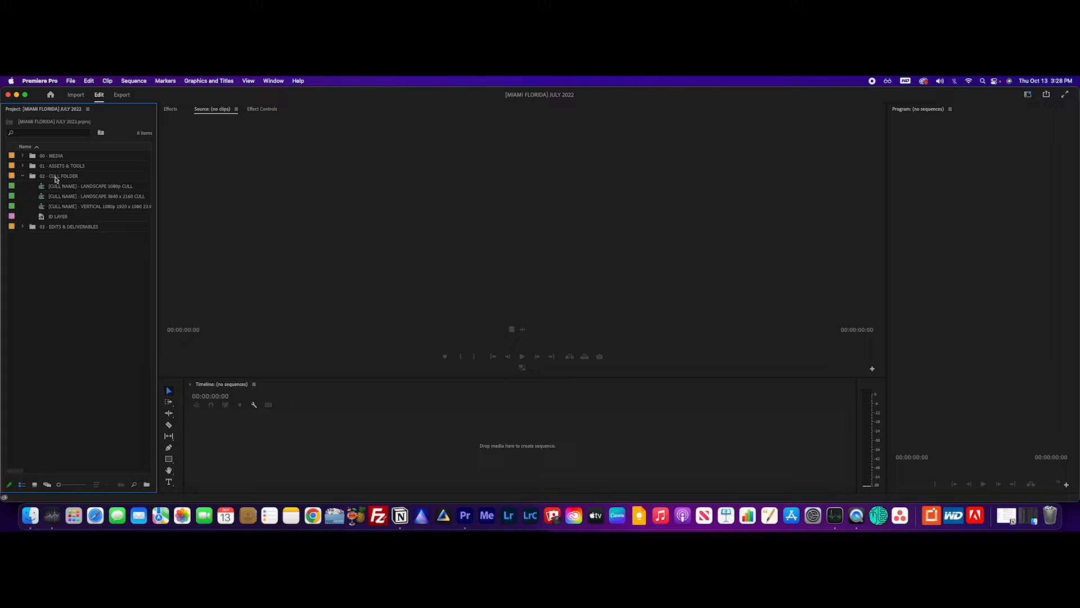
left_click(57, 179)
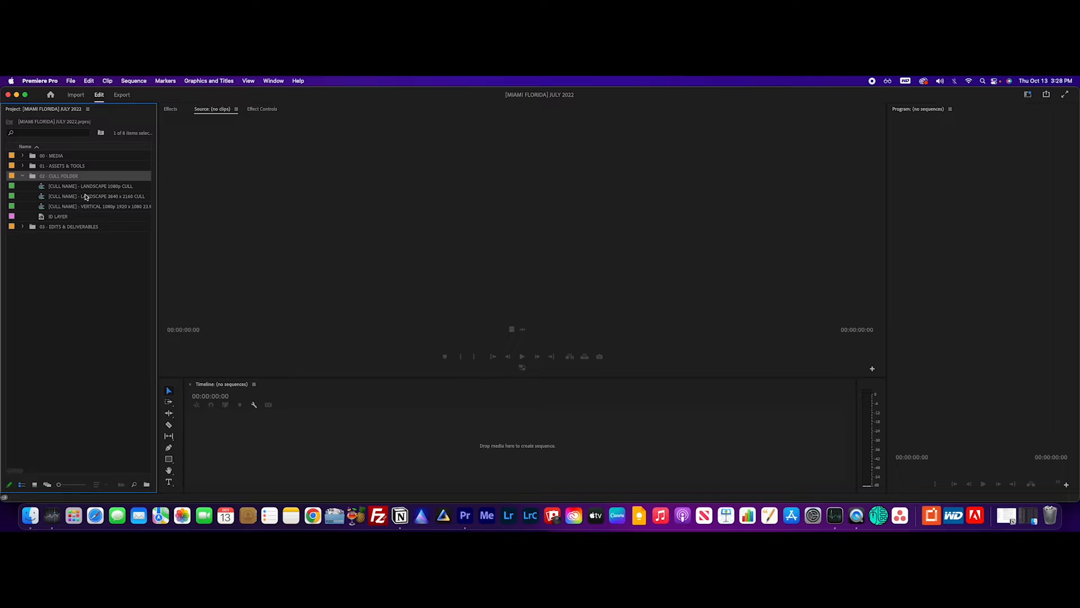
left_click_drag(156, 184, 223, 188)
left_click(103, 198)
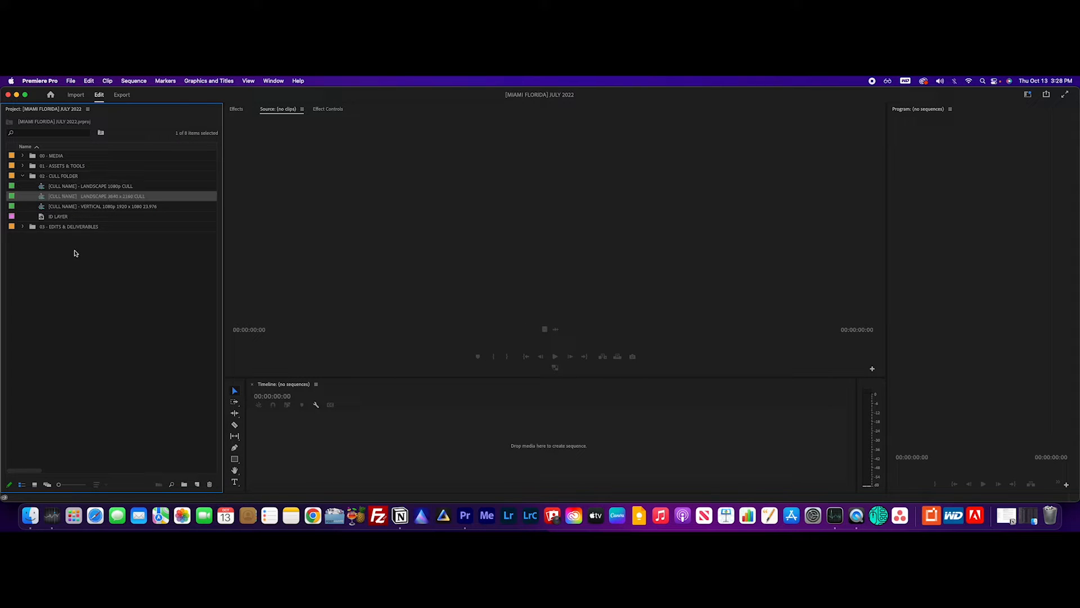
left_click(70, 273)
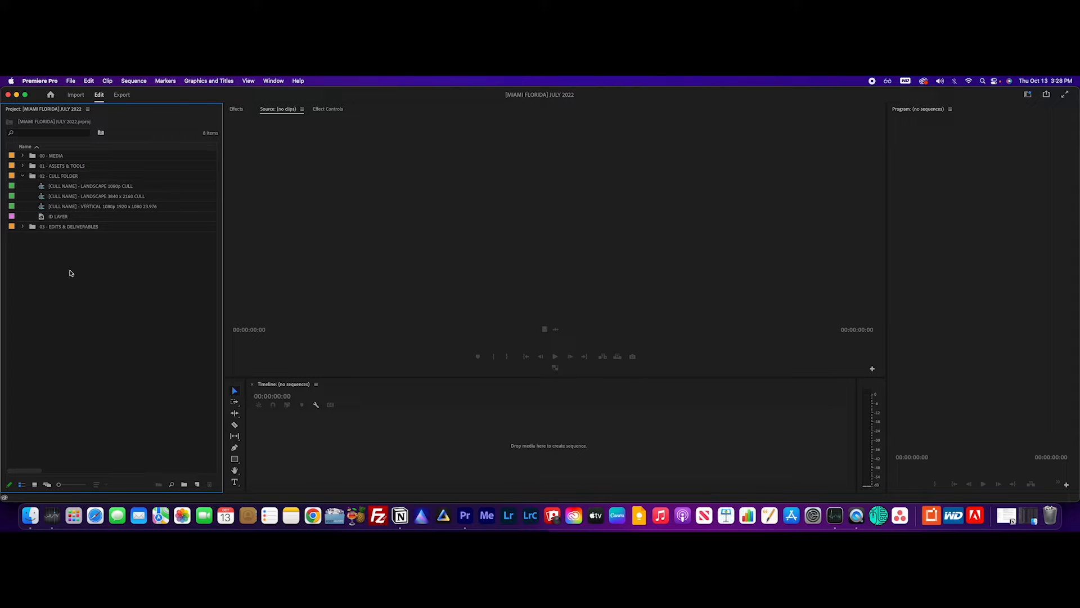
Step: Duplicate the landscape 3840 x 2160 cull sequence and change the copy's bracketed prefix to [MIAMI DRONE FOOTAGE CULL]
left_click(95, 201)
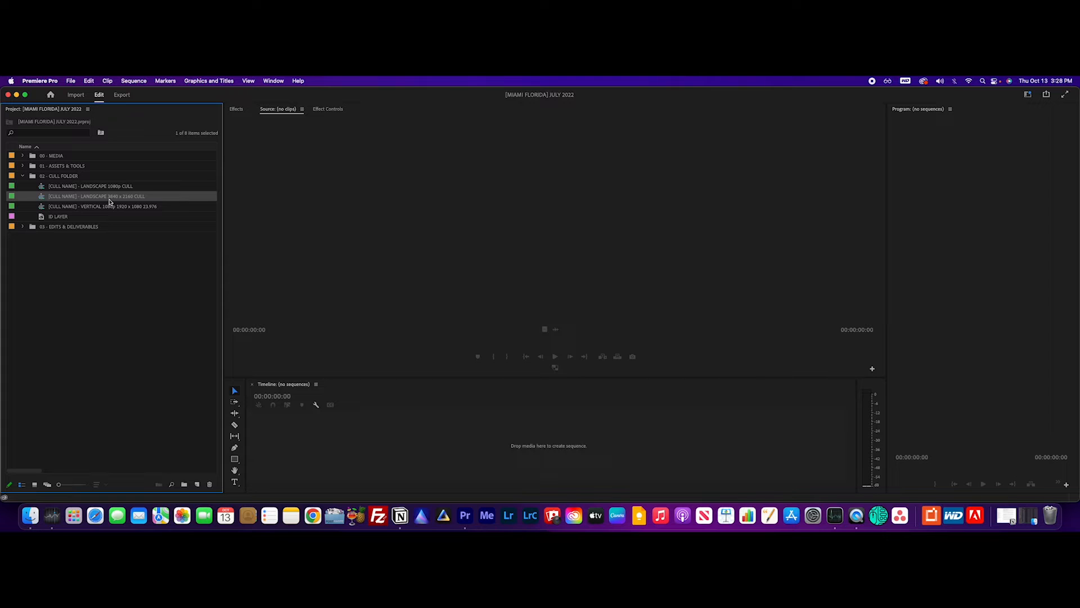
right_click(109, 202)
left_click(151, 250)
left_click(76, 208)
left_click(77, 208)
left_click_drag(77, 207, 54, 208)
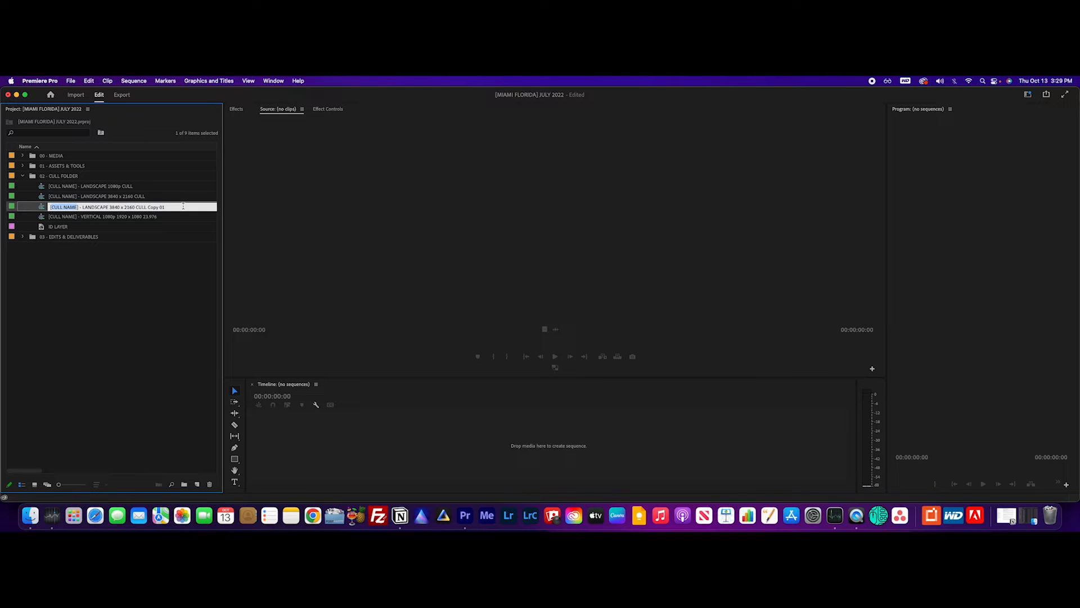
type("MIAMI DRONE FOOTAGE CULL")
key("Return")
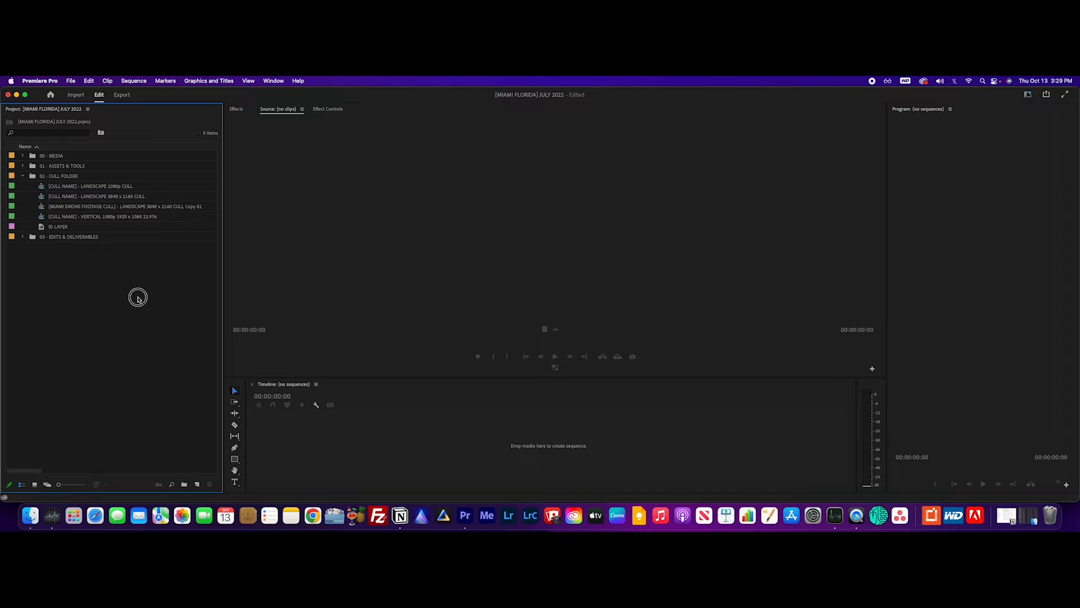
Step: Open the Miami drone footage cull sequence and enlarge the Timeline panel to show all its video and audio tracks
left_click(88, 207)
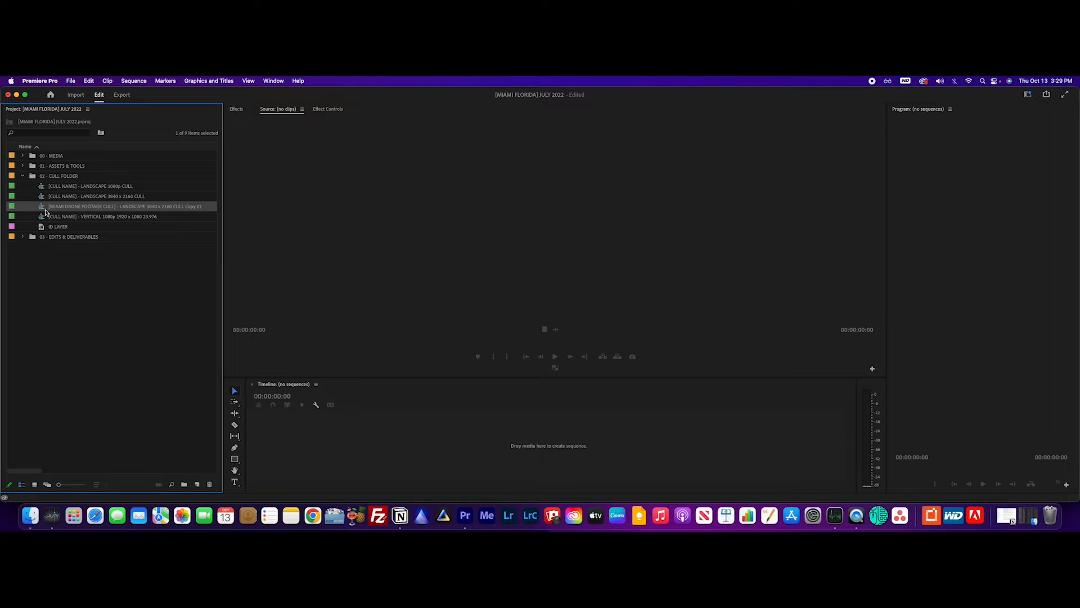
double_click(12, 207)
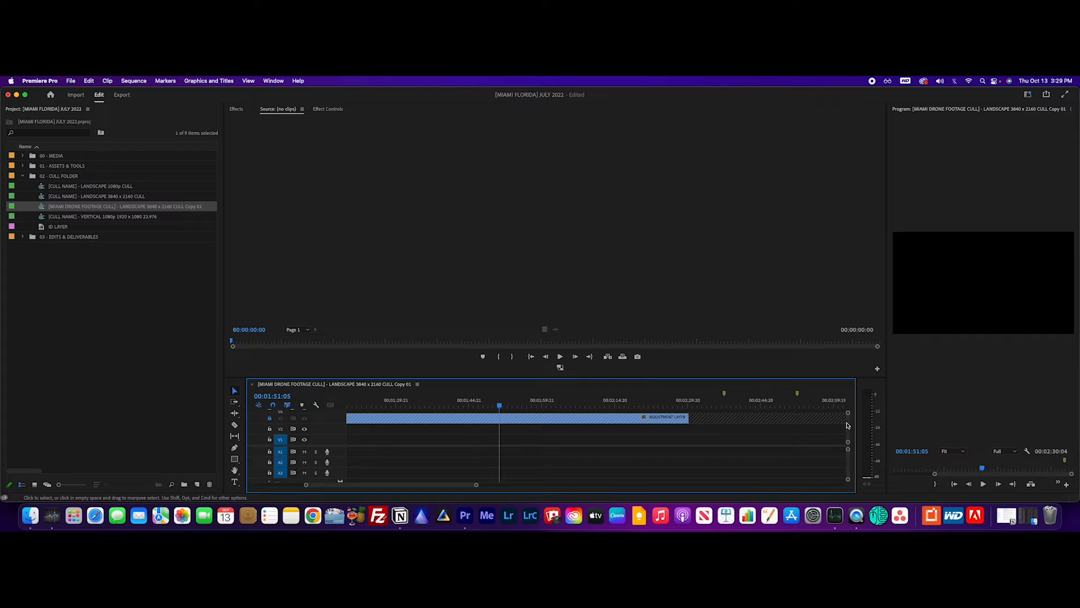
left_click_drag(857, 438, 865, 438)
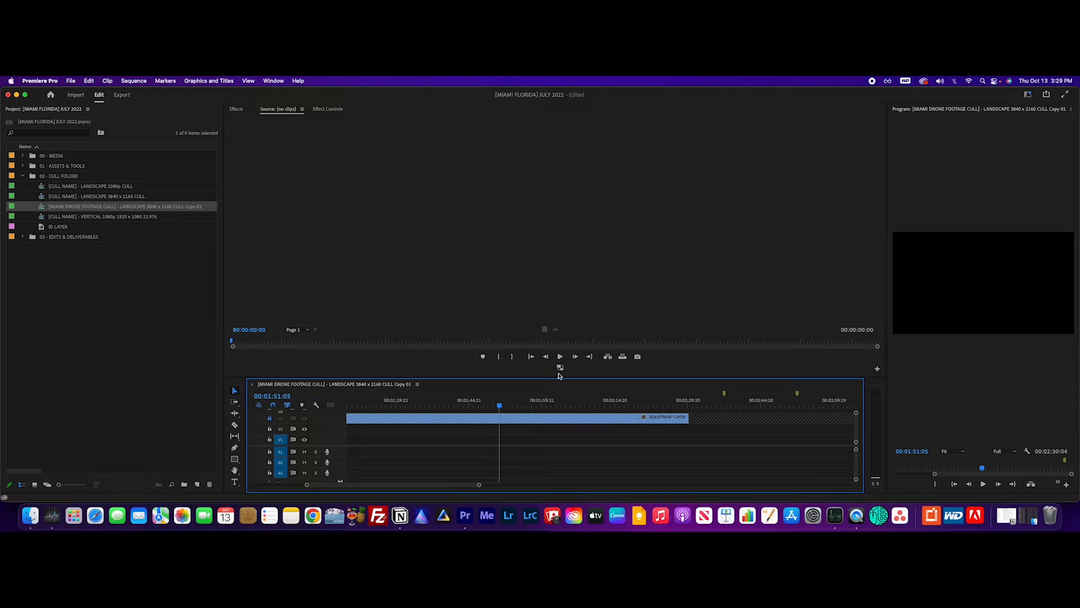
left_click_drag(557, 378, 557, 310)
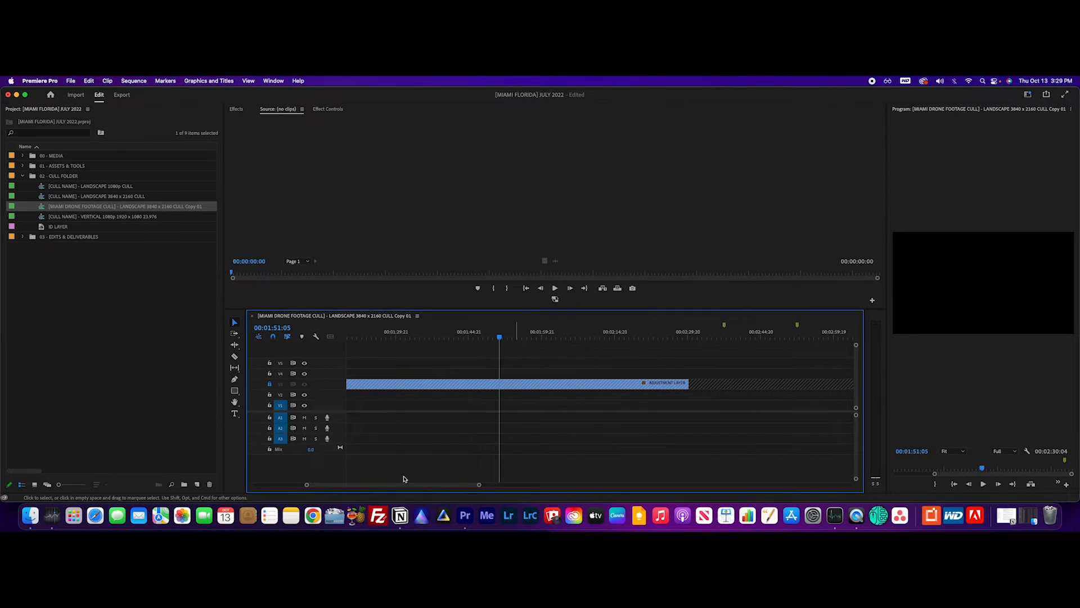
left_click_drag(439, 487, 357, 476)
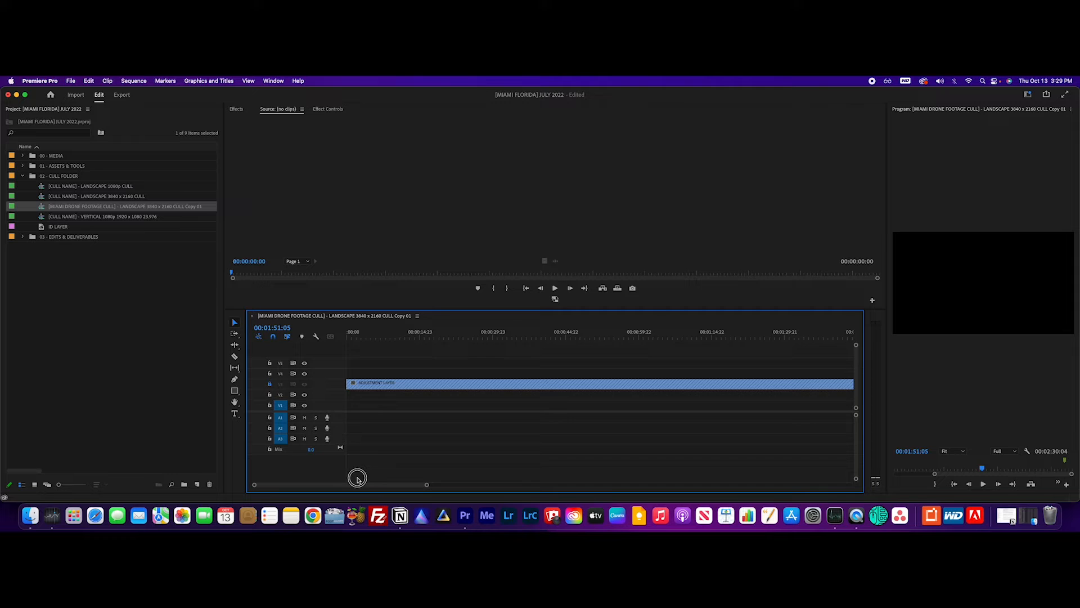
Step: Unlock track V3, select its adjustment layer and fit the layer's whole length in the timeline
left_click(270, 384)
left_click(388, 386)
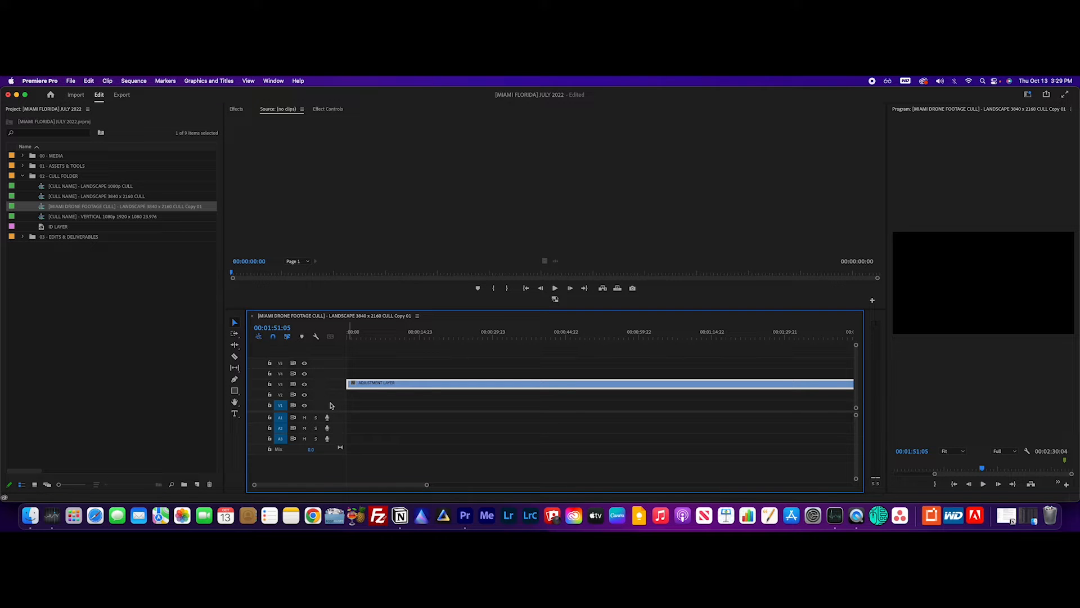
left_click_drag(427, 485, 605, 484)
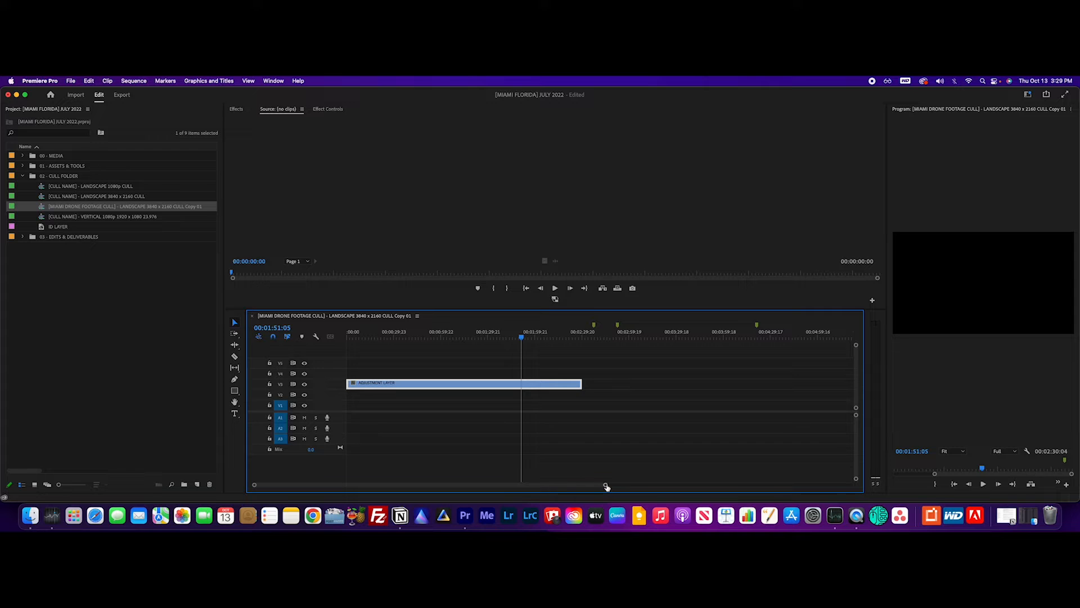
left_click_drag(606, 485, 547, 486)
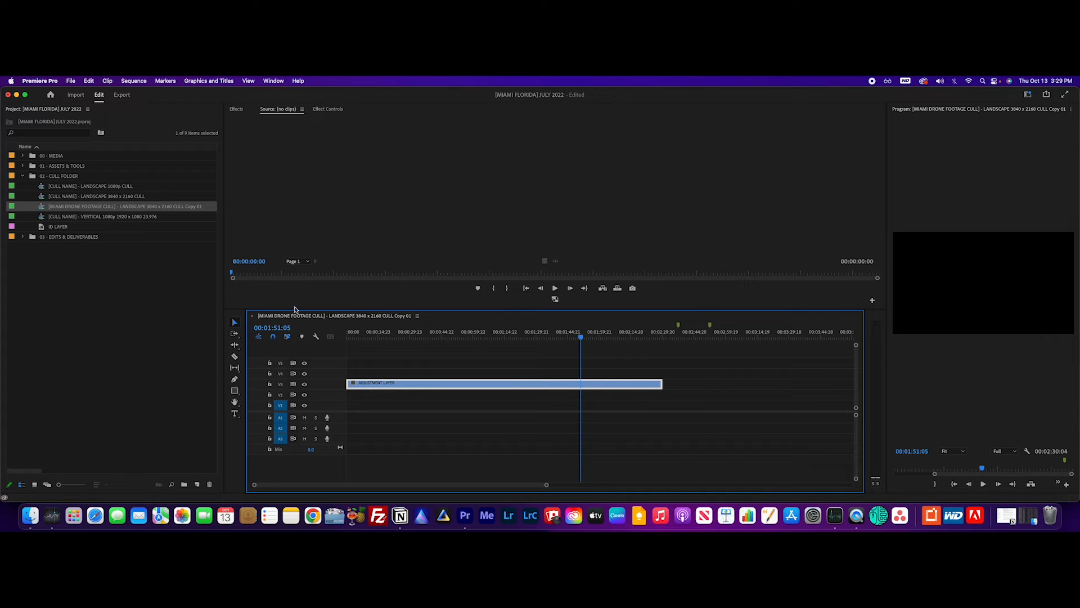
Step: Collapse the 02 - CULL FOLDER bin and open the JUL 9 - M3 VIDEOS - MIAMI bin inside 00 - MEDIA, 02 - FOOTAGE
left_click(22, 176)
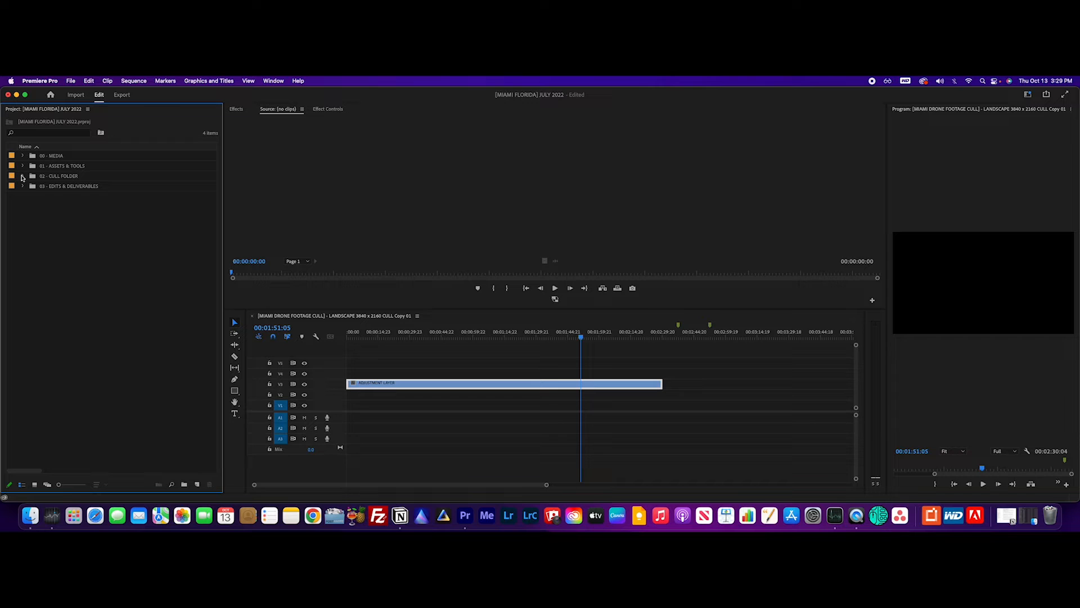
left_click(61, 158)
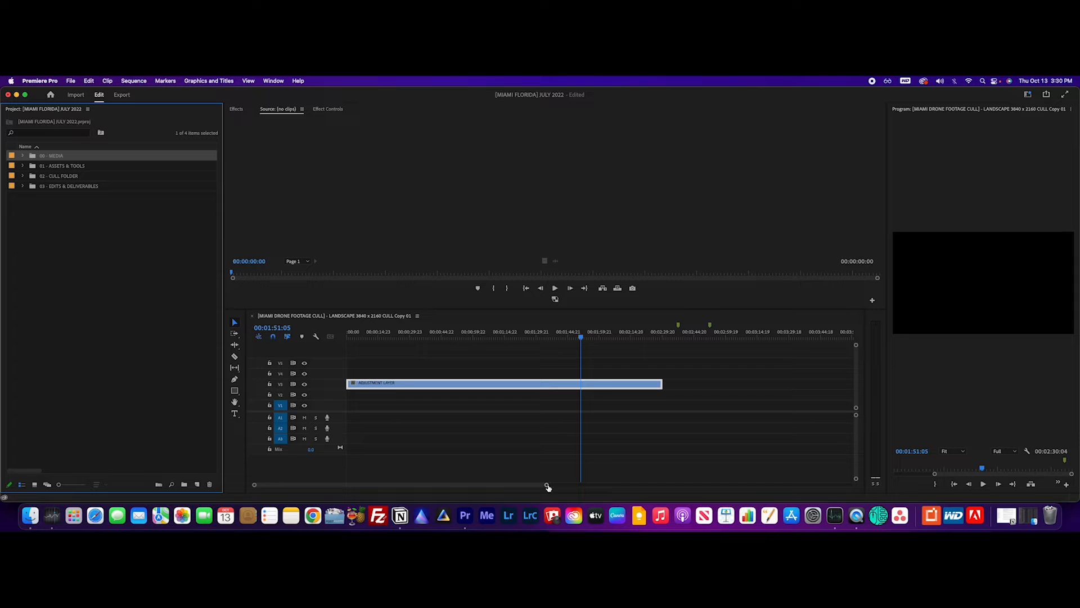
left_click_drag(548, 486, 653, 484)
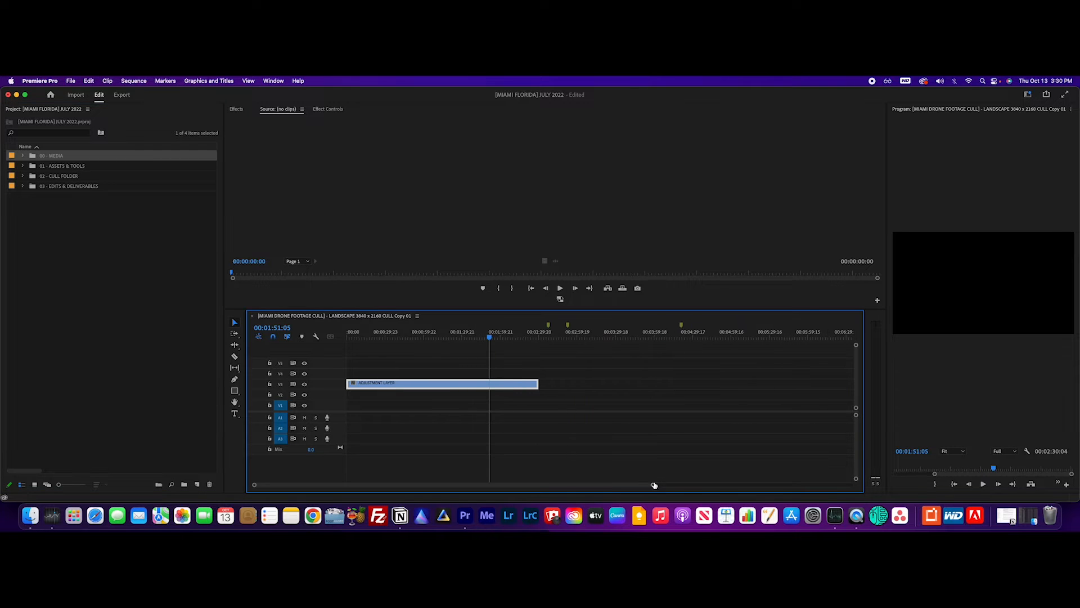
left_click(23, 156)
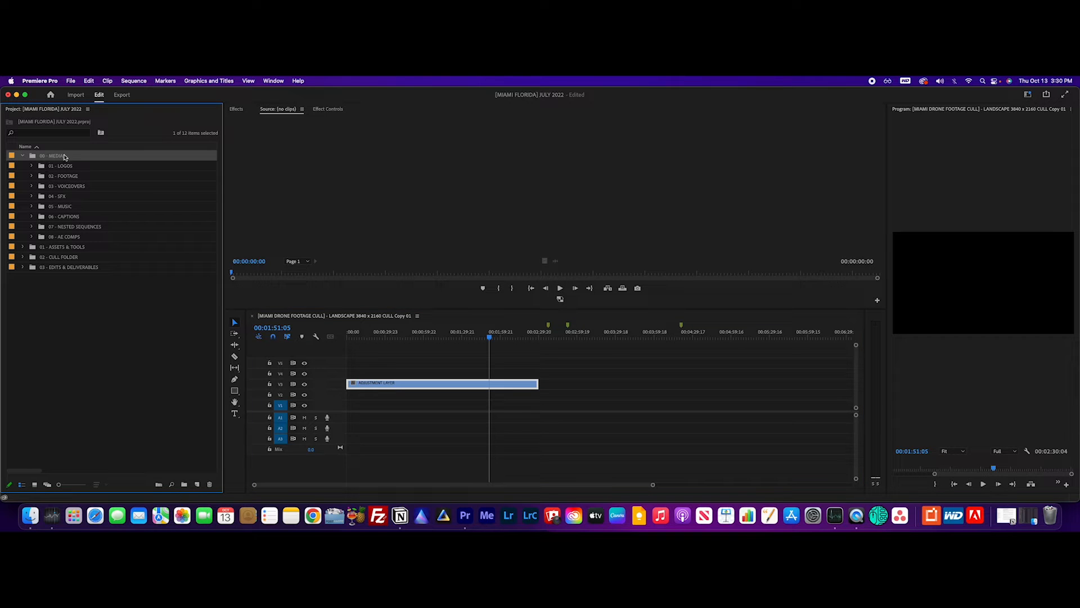
left_click(73, 178)
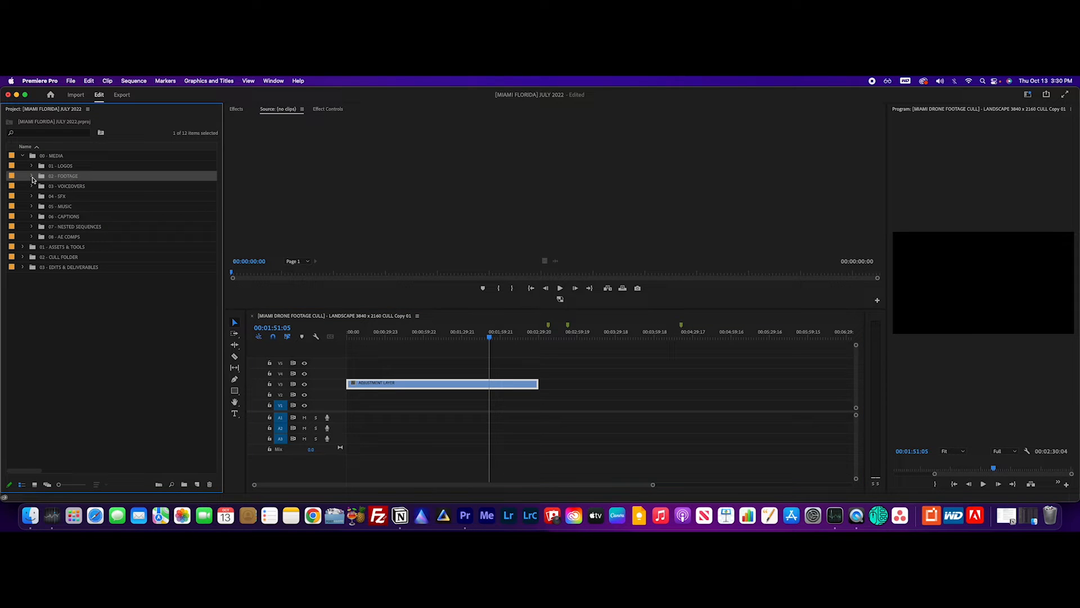
left_click(32, 176)
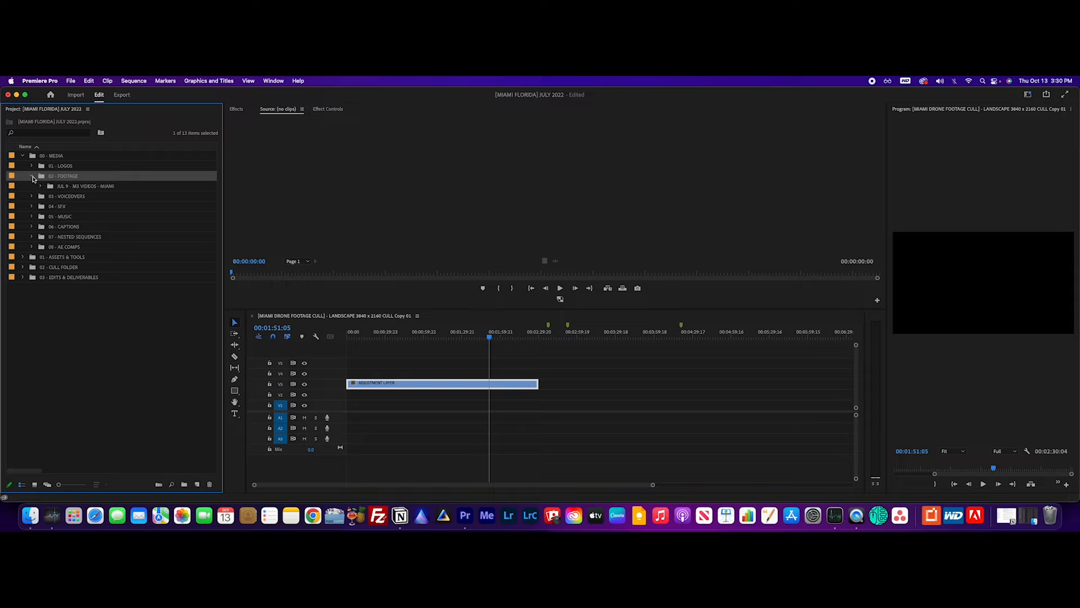
left_click(78, 188)
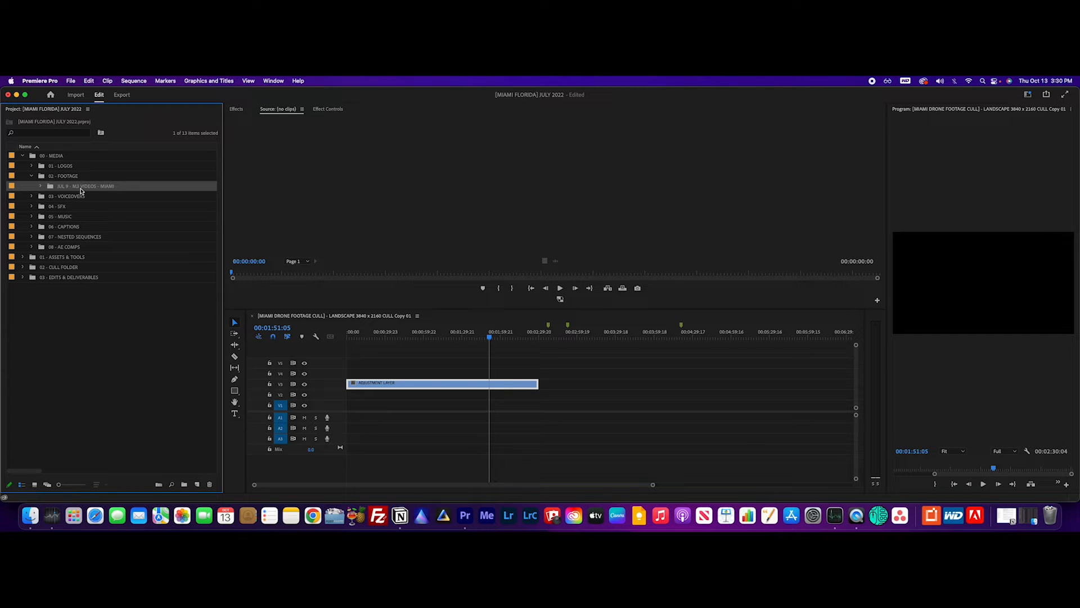
left_click(100, 189)
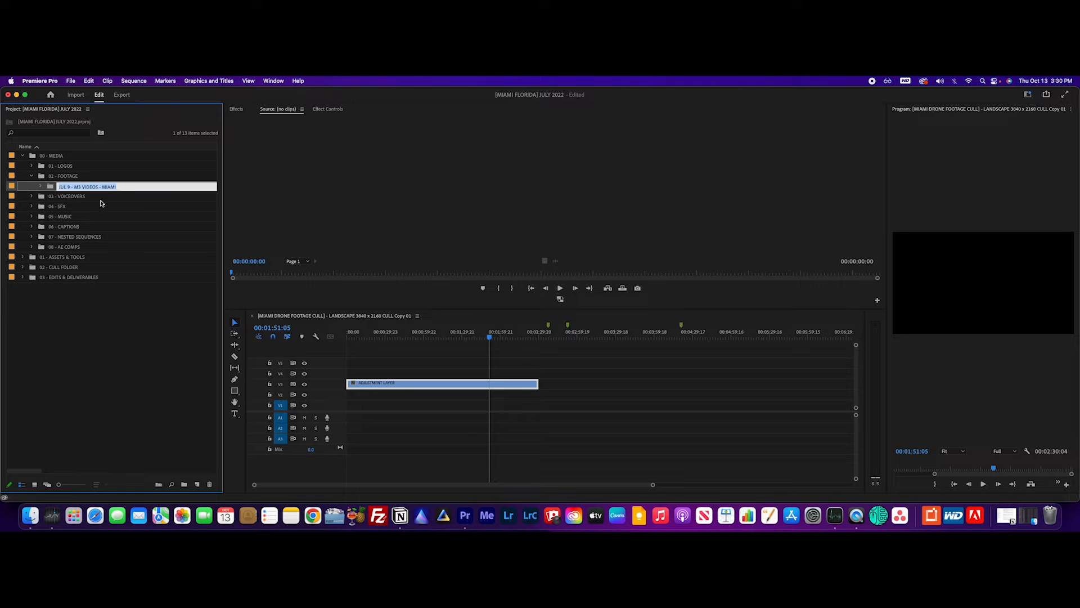
double_click(96, 187)
Step: Lock track V3 with its adjustment layer and leave none of the bin's drone clips selected
left_click(65, 160)
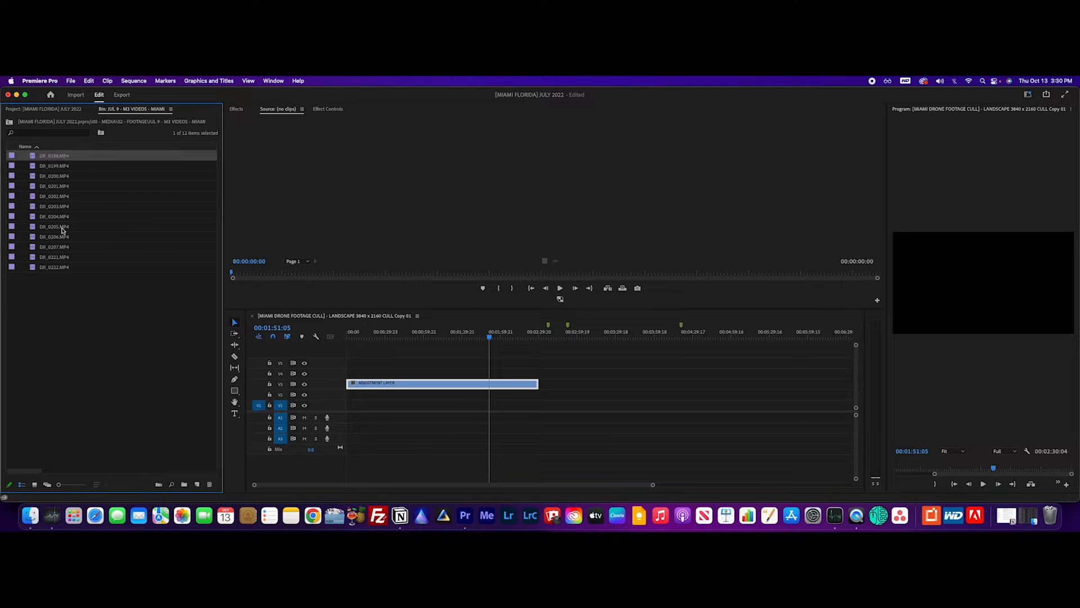
left_click(59, 268)
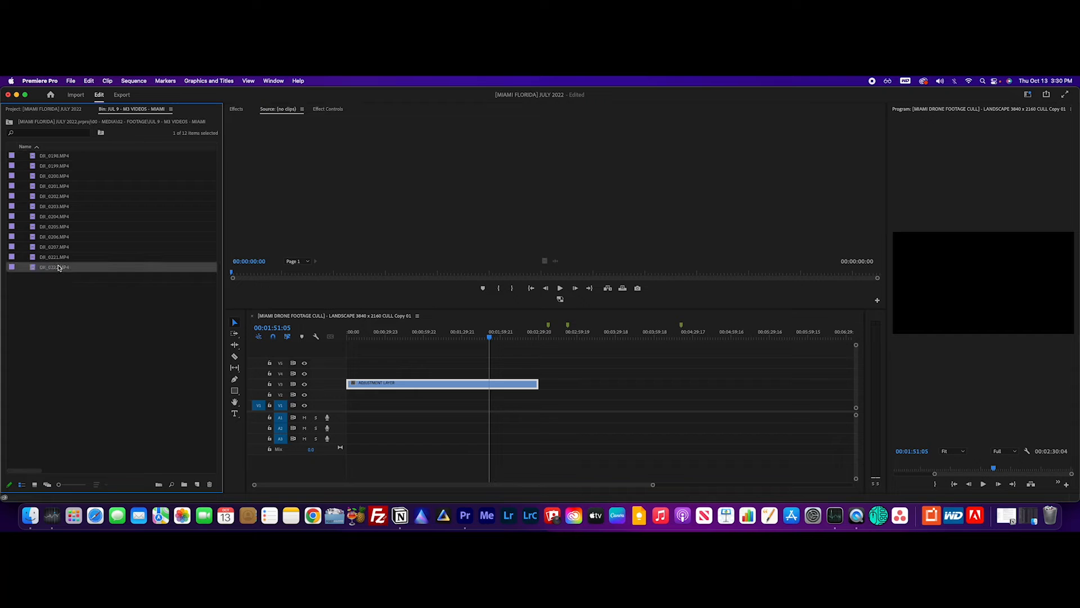
left_click(61, 159)
left_click(64, 266, "shift")
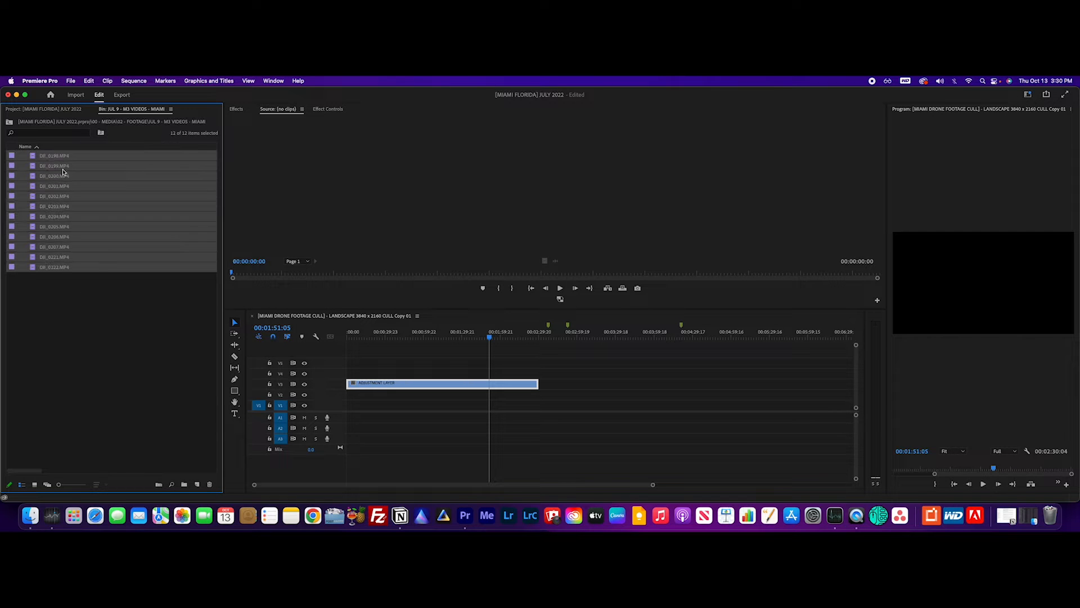
left_click(269, 384)
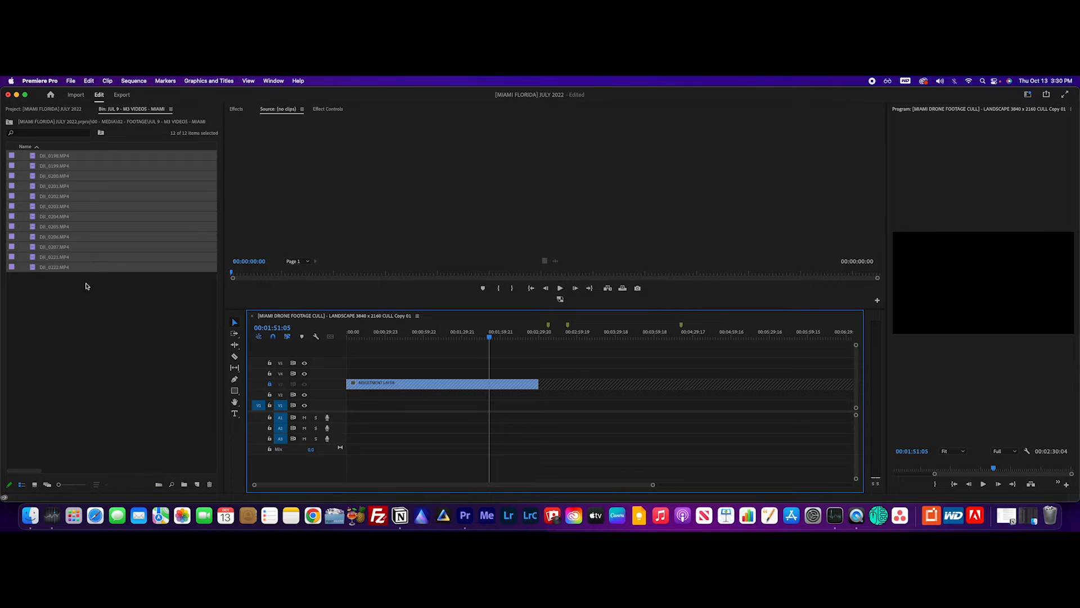
left_click(84, 306)
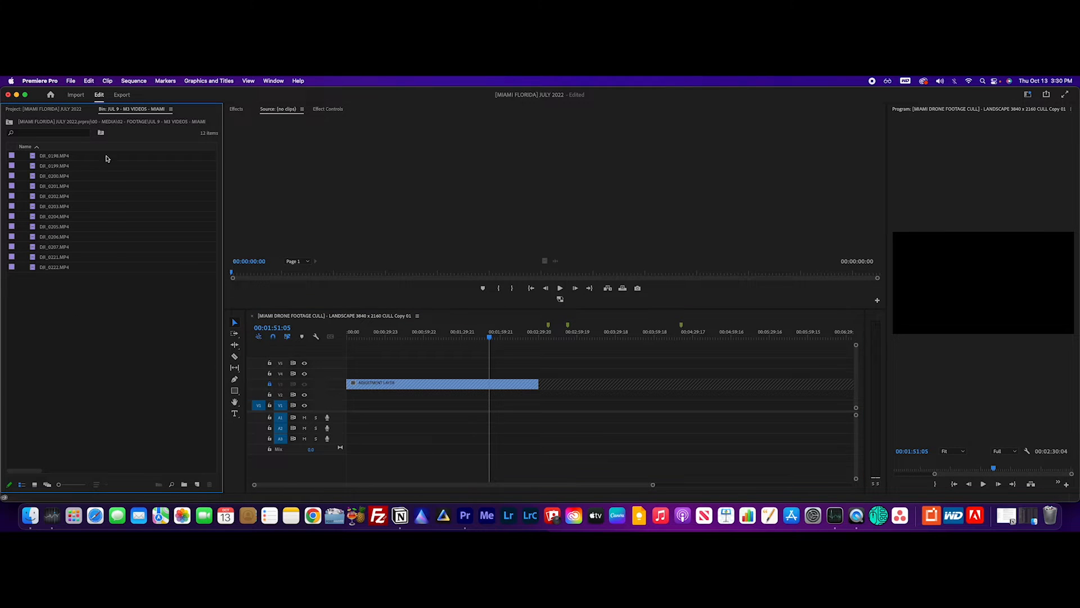
Step: Load DJI_0198.MP4 for source preview, check the playback resolution options and widen the program preview
left_click(63, 157)
double_click(62, 158)
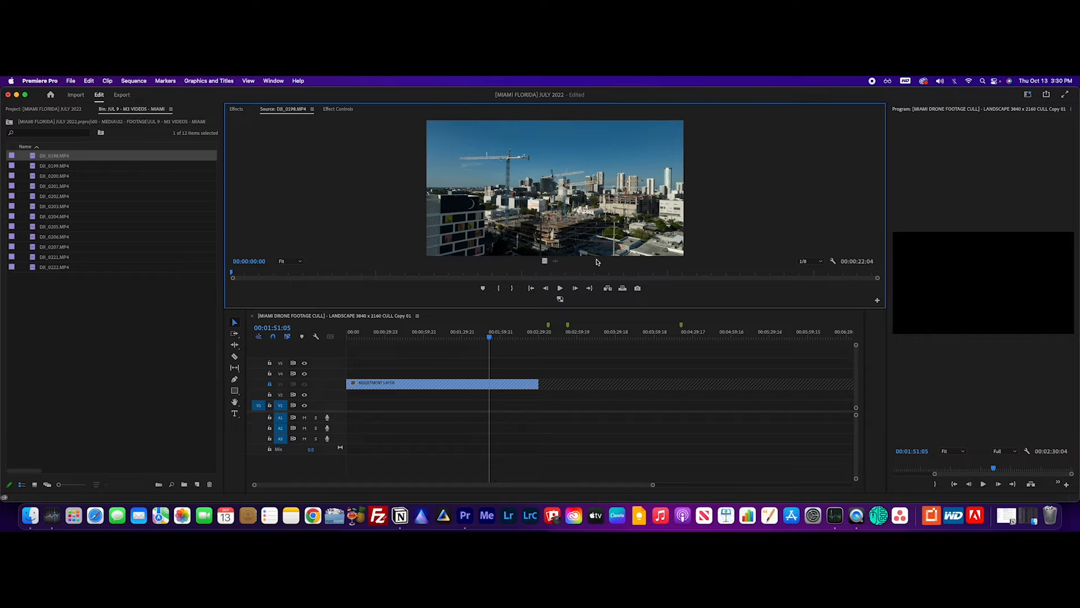
left_click(814, 262)
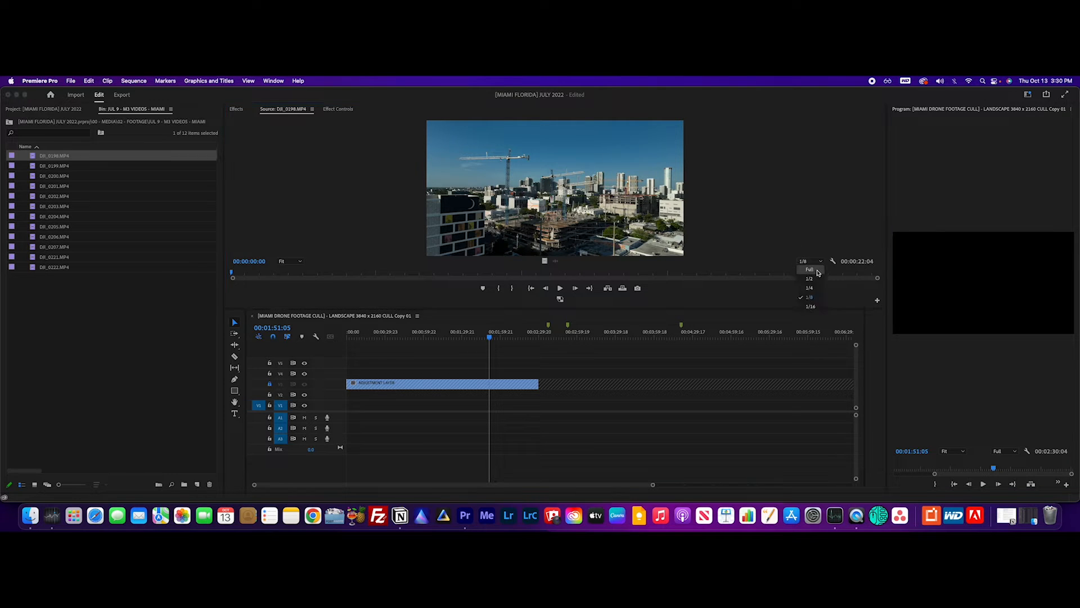
left_click(810, 225)
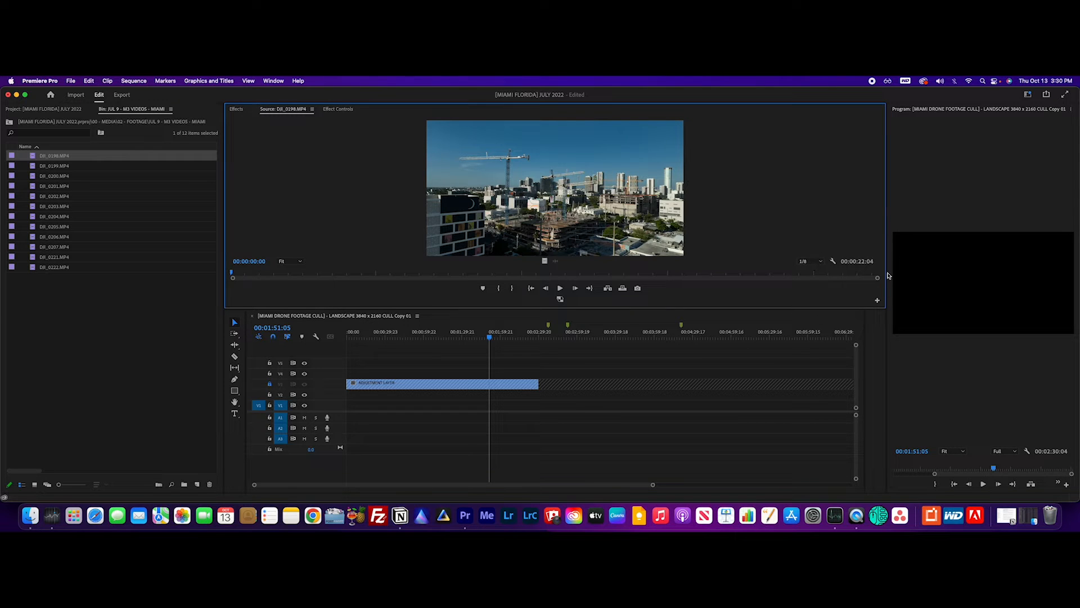
left_click_drag(887, 347, 810, 345)
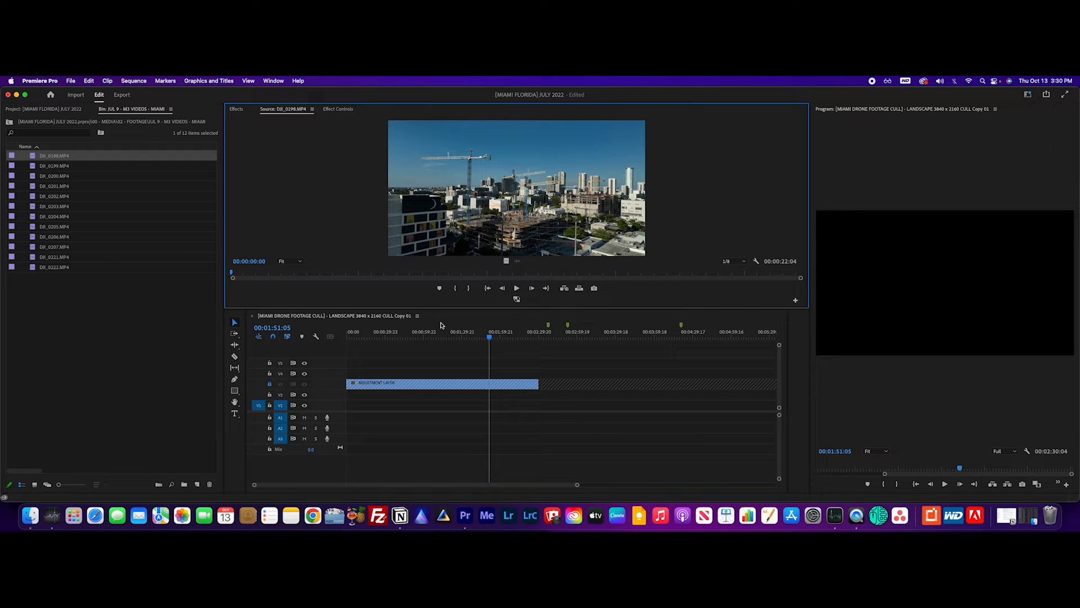
Step: Return the sequence playhead to the start and mark an in point at 00:00:02:02 in DJI_0198.MP4
left_click_drag(489, 337, 225, 339)
left_click_drag(232, 273, 384, 283)
left_click_drag(497, 292, 285, 303)
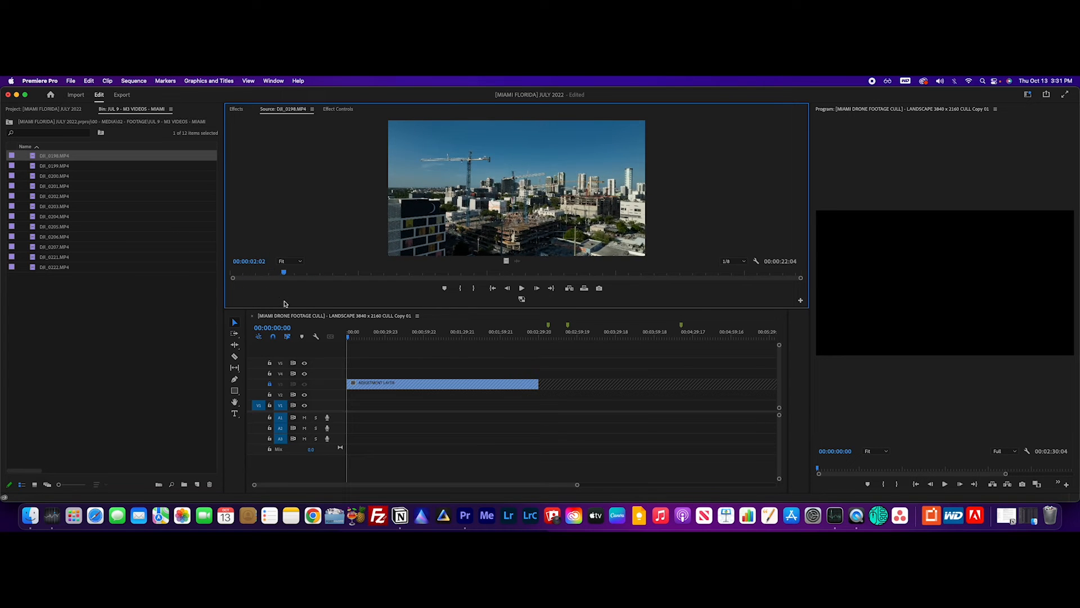
key("space")
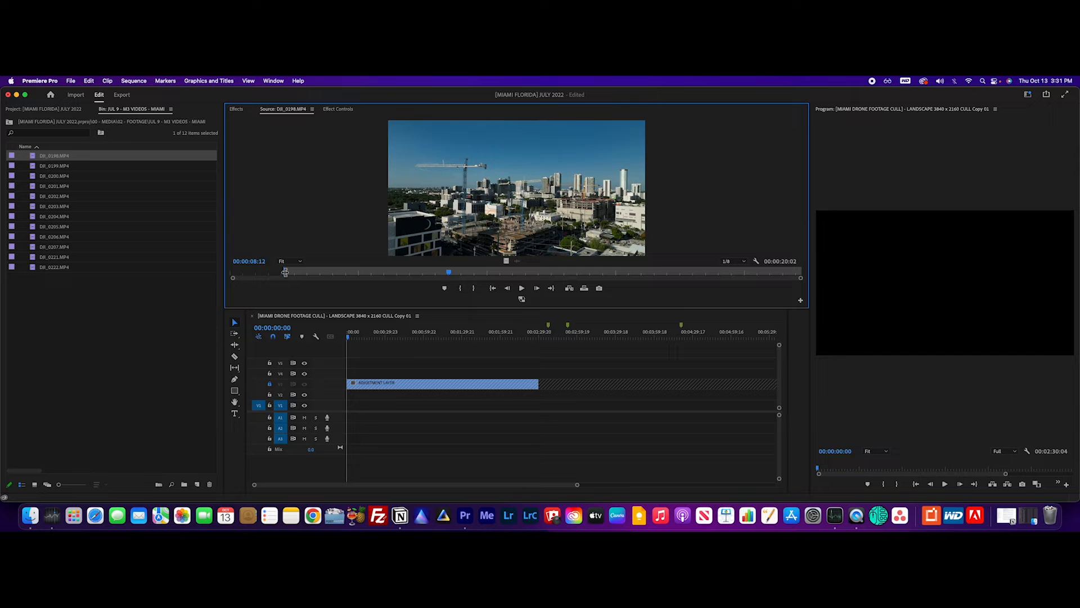
Step: Mark an out point at 00:00:08:17 in DJI_0198.MP4 and place the marked section on V1 at the start of the sequence
left_click_drag(450, 275, 396, 276)
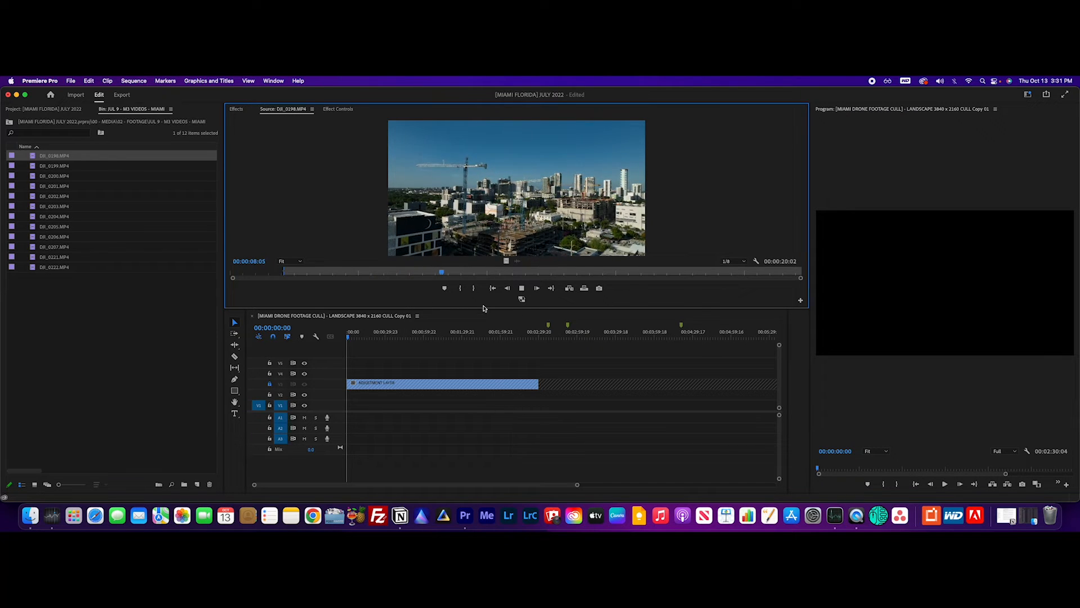
key("space")
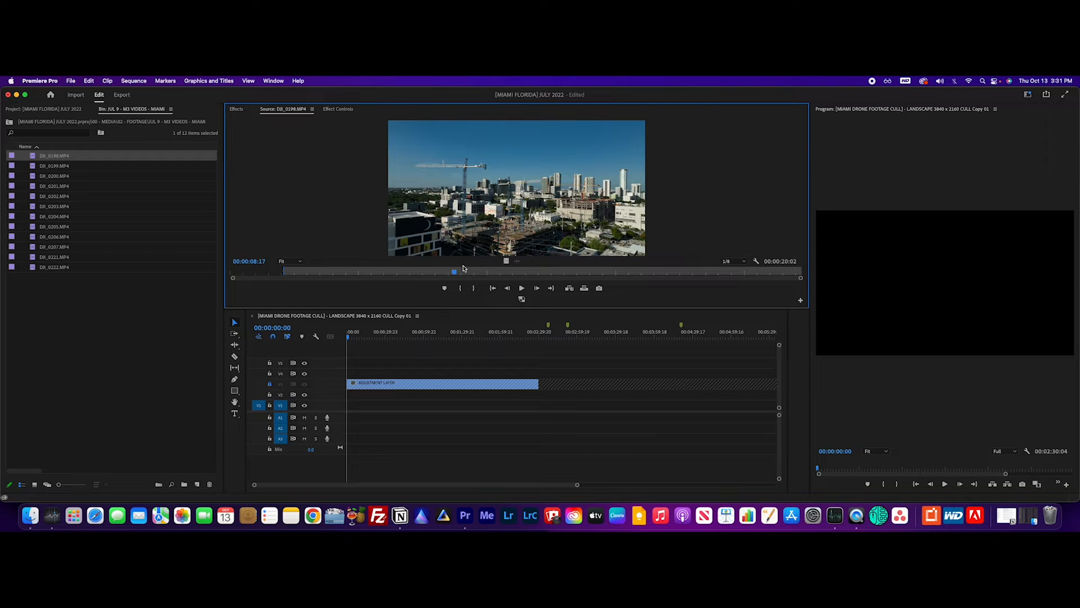
key("o")
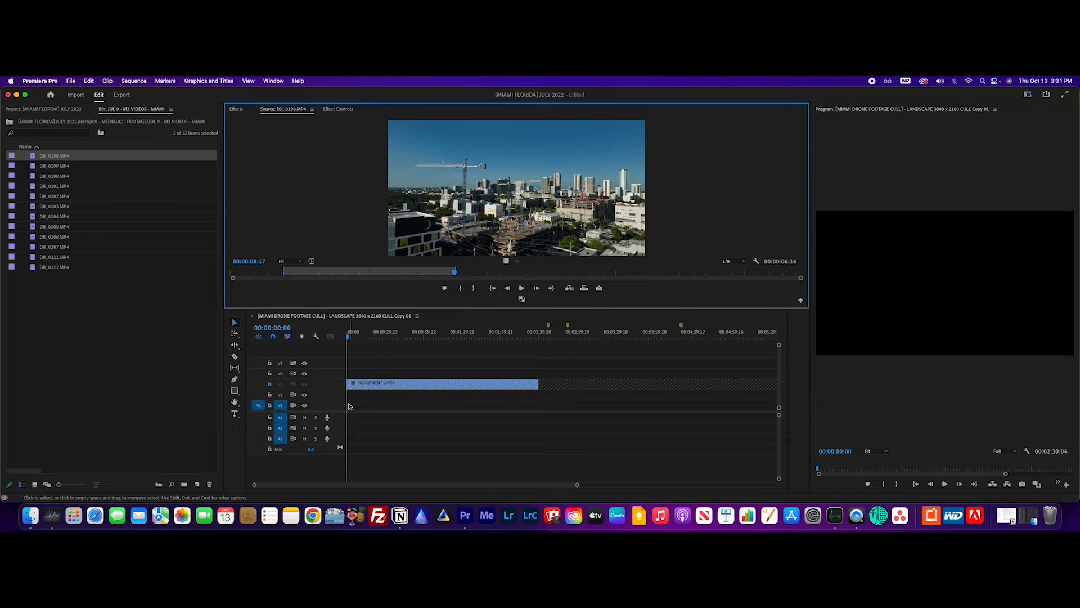
key("period")
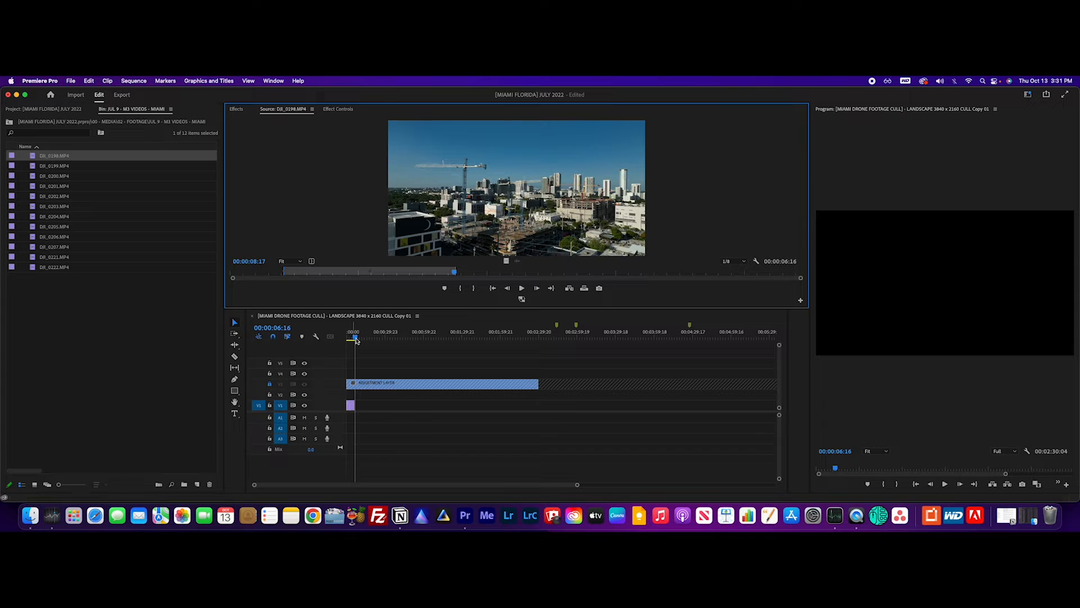
Step: Zoom in on the timeline and play the first placed clip from the sequence start
left_click_drag(577, 485, 421, 484)
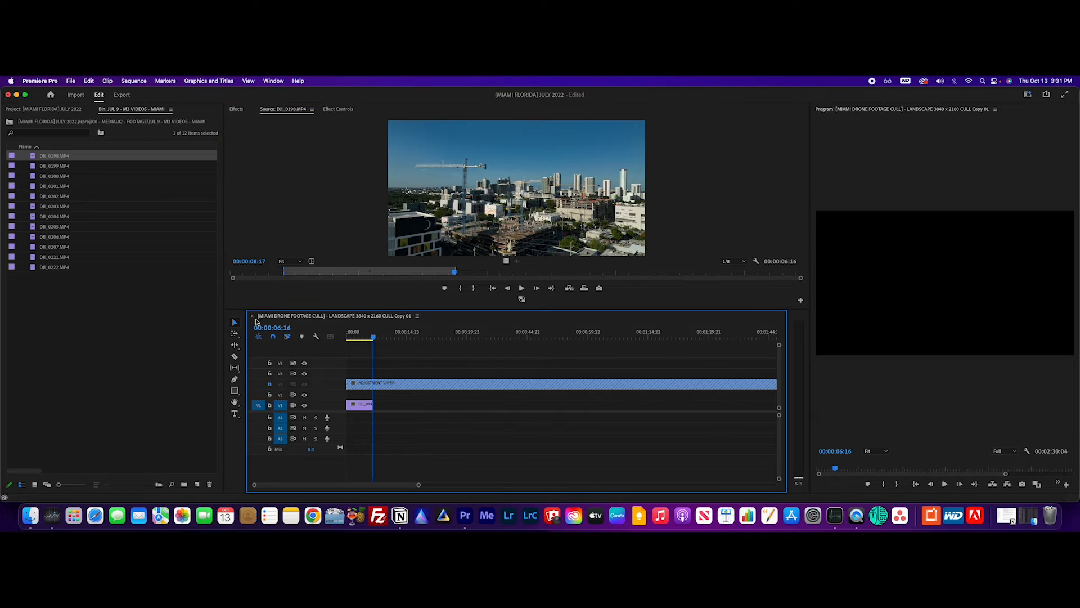
left_click_drag(375, 338, 335, 342)
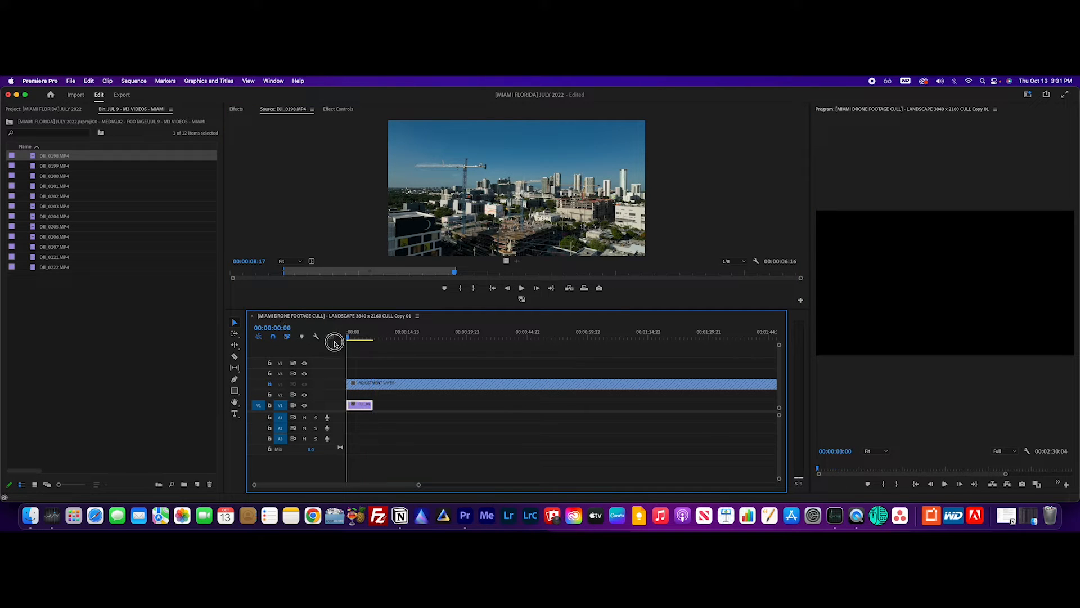
key("space")
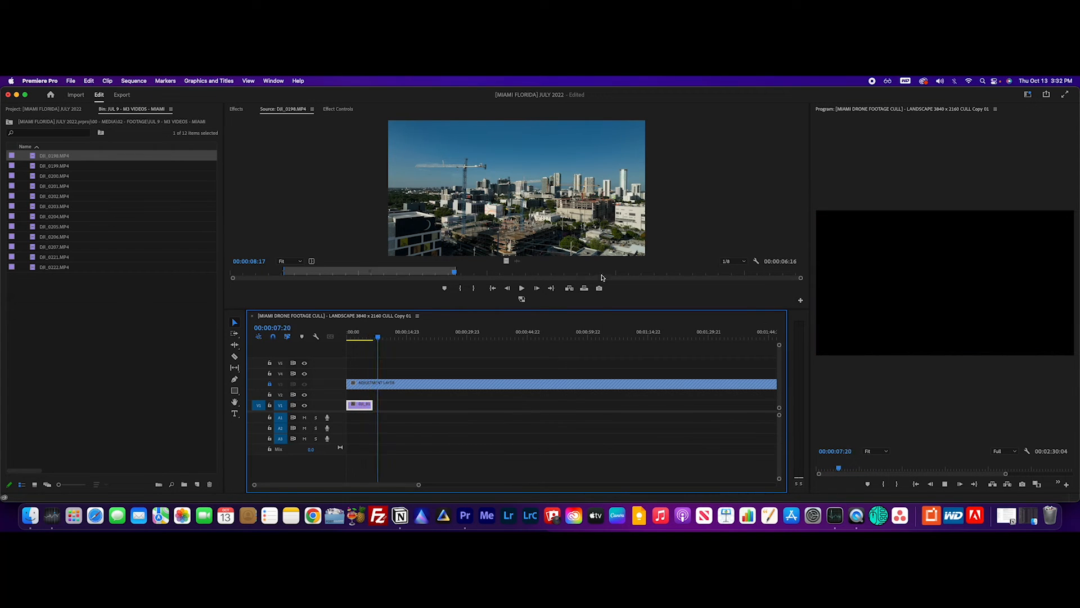
Step: Mark a second section of DJI_0198.MP4 ending at 00:00:21:10 and insert it on V1 directly after the first clip
left_click_drag(350, 339, 374, 344)
left_click_drag(460, 276, 511, 306)
key("i")
key("space")
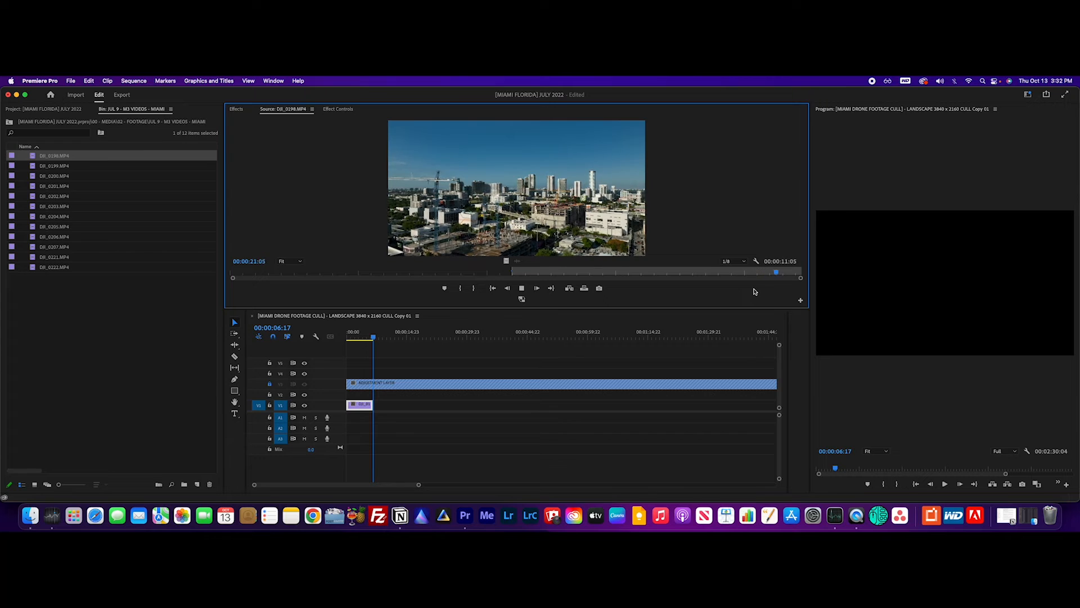
key("space")
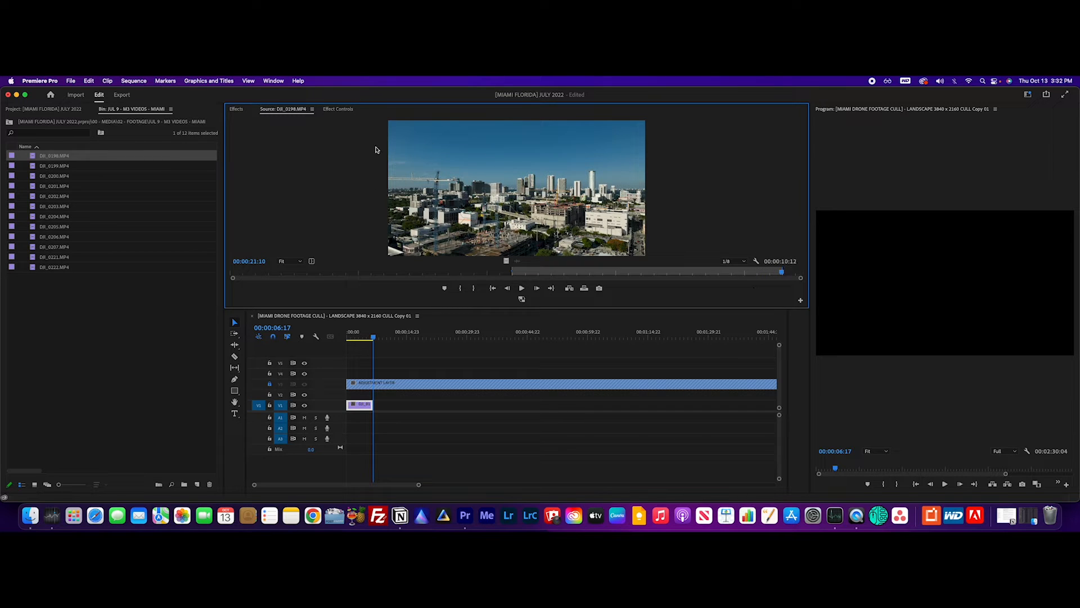
key("Left")
left_click(569, 287)
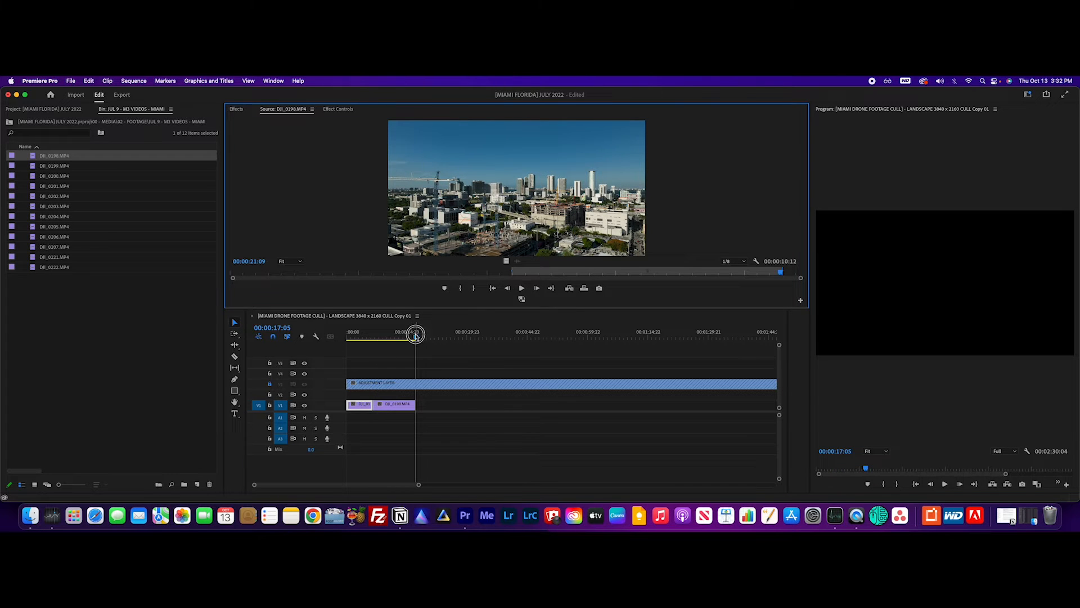
Step: Play back the two DJI_0198.MP4 clips in the sequence to review the selected sections
left_click(382, 379)
key("space")
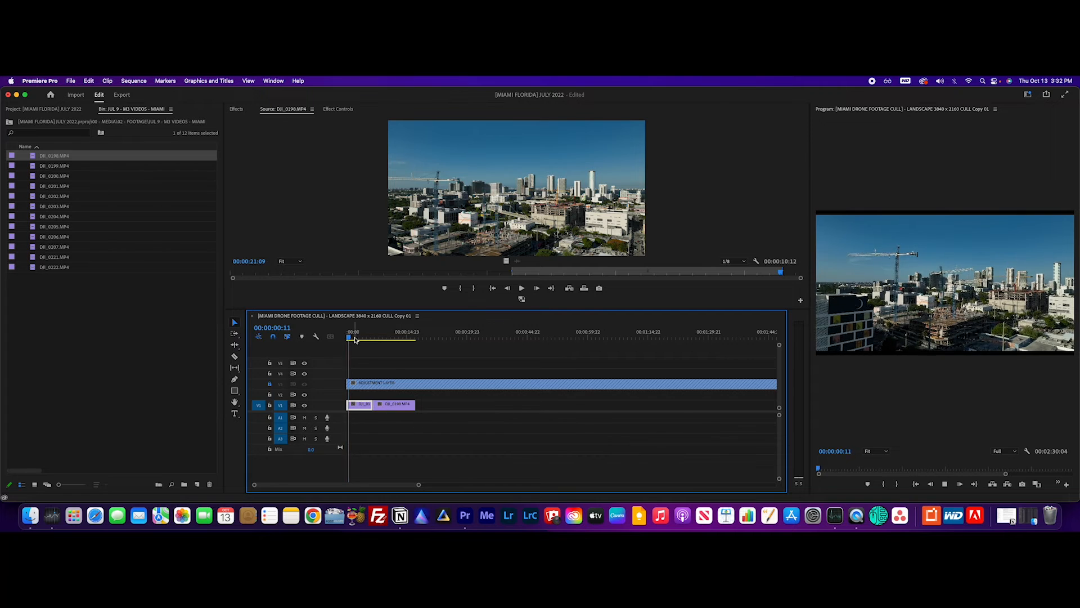
left_click_drag(355, 337, 362, 370)
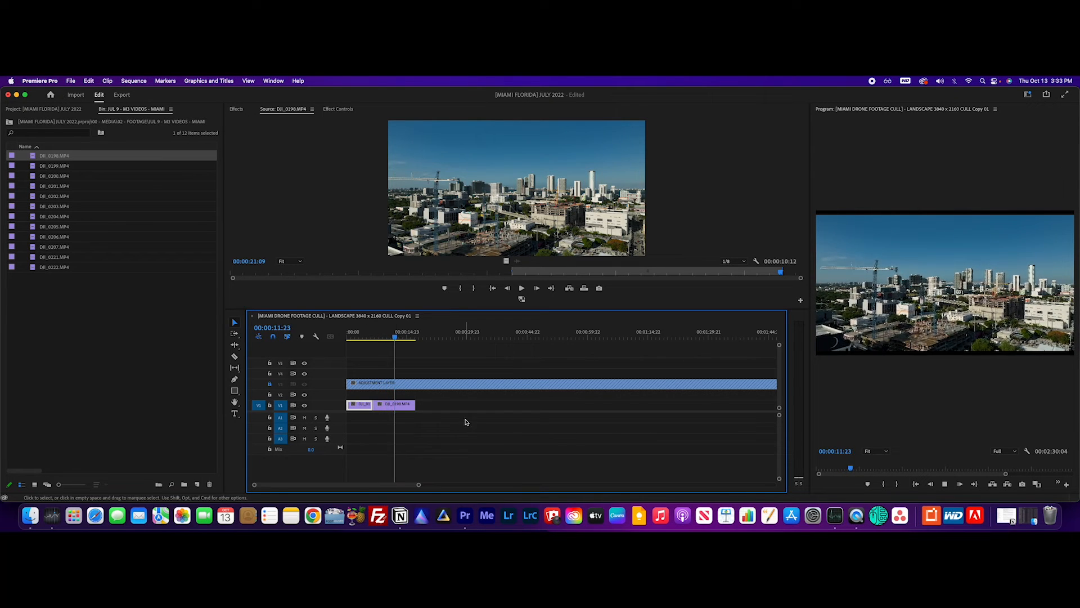
key("space")
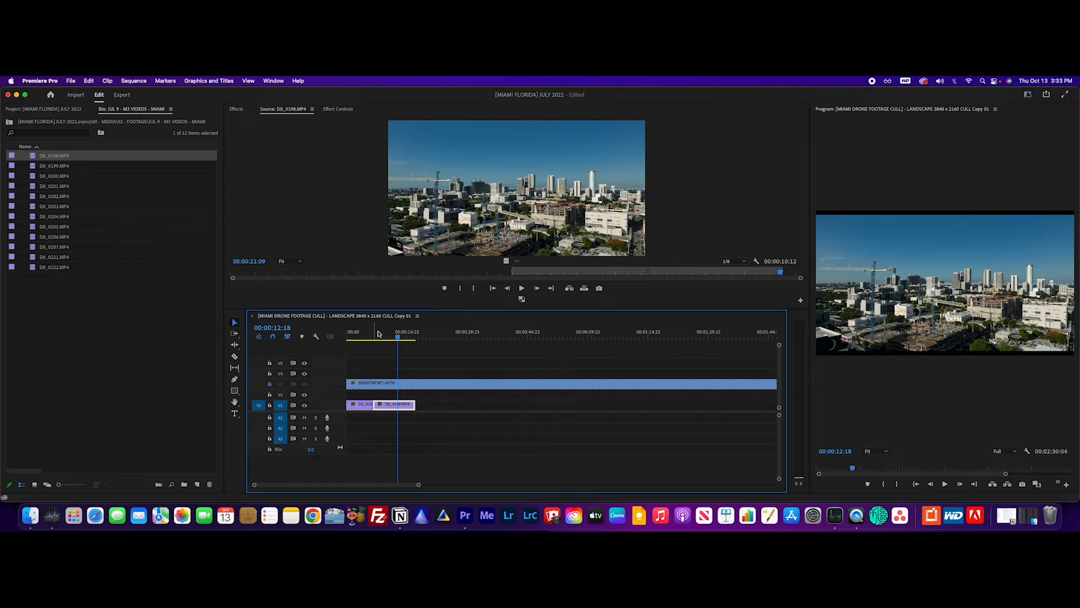
Step: Open DJI_0199.MP4 from the bin, scrub for a steady start and mark an in point at 00:00:07:05
left_click_drag(398, 338, 416, 337)
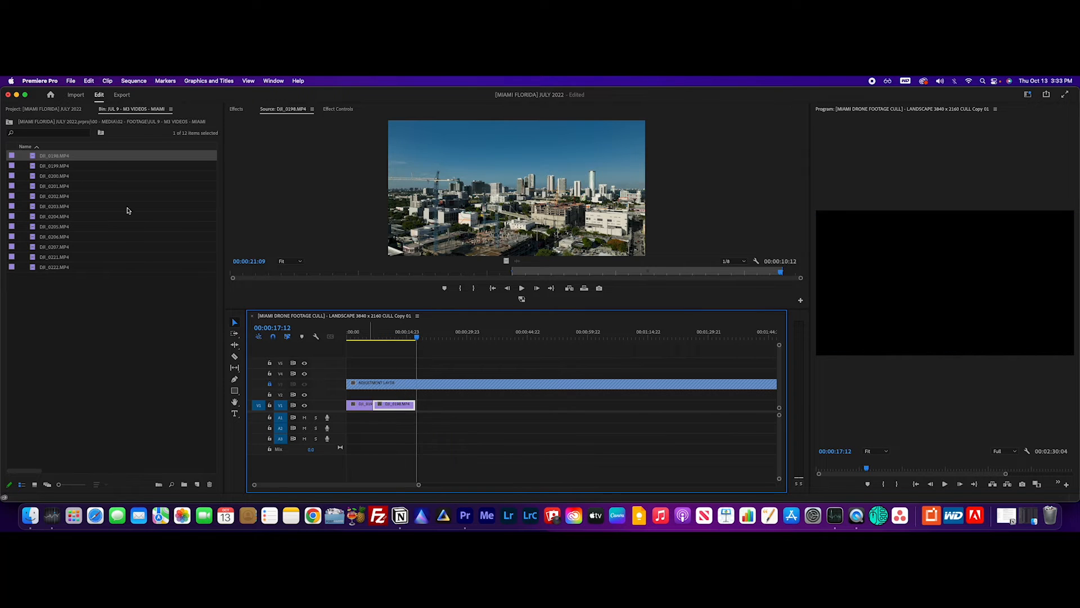
double_click(55, 166)
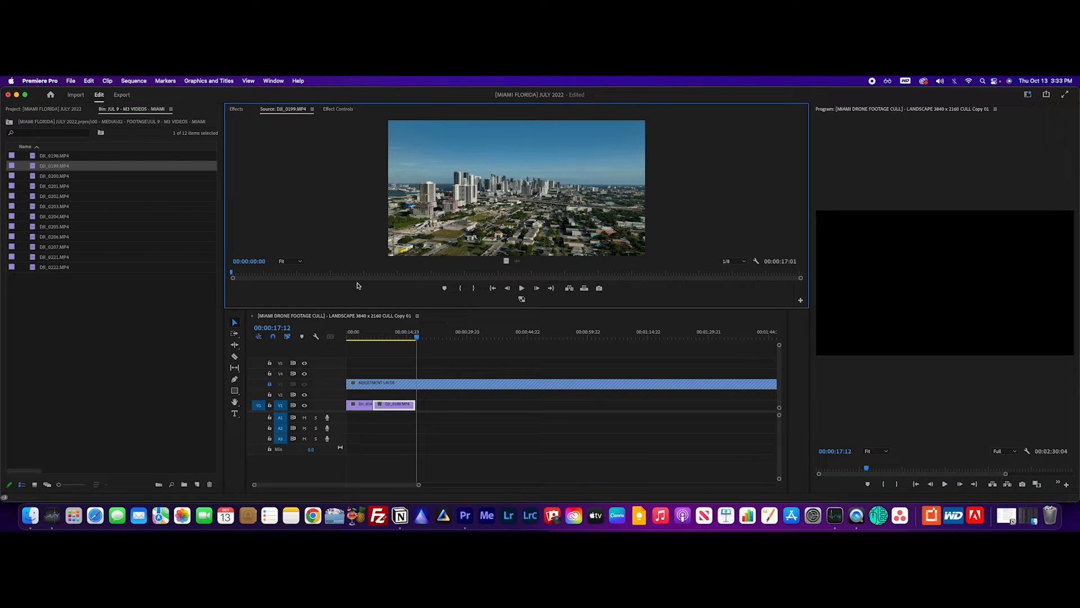
mouse_move(236, 276)
left_mouse_down()
mouse_move(305, 289)
mouse_move(244, 290)
left_mouse_up()
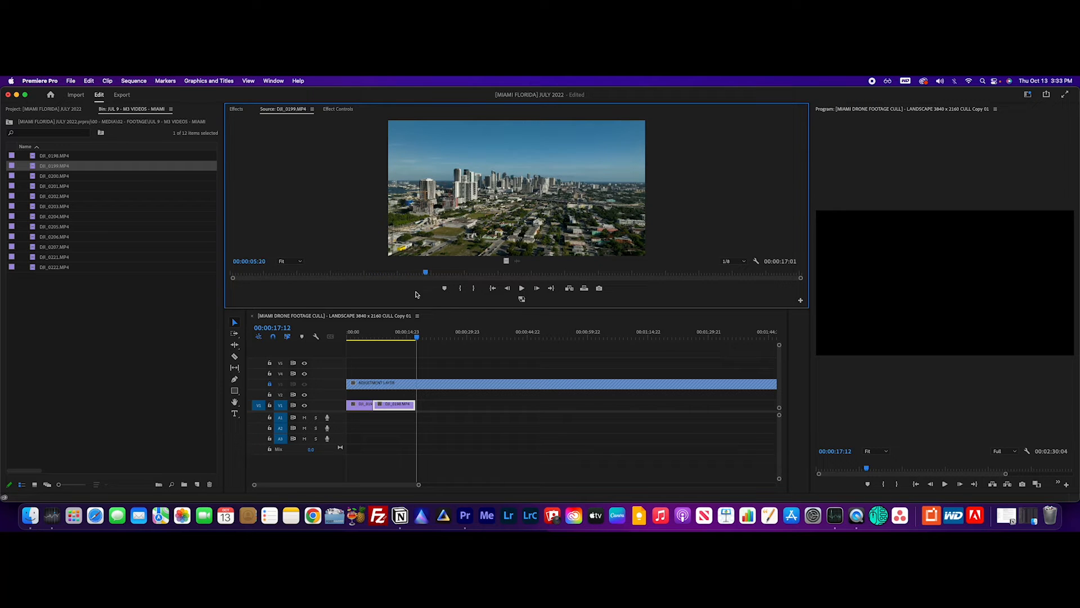
key("space")
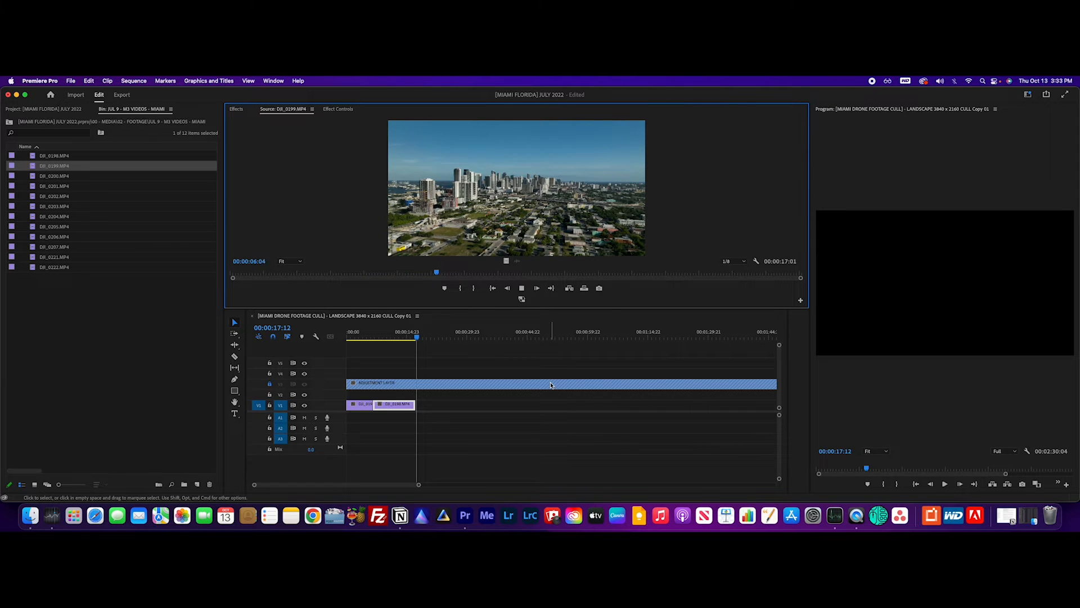
left_click_drag(453, 275, 420, 274)
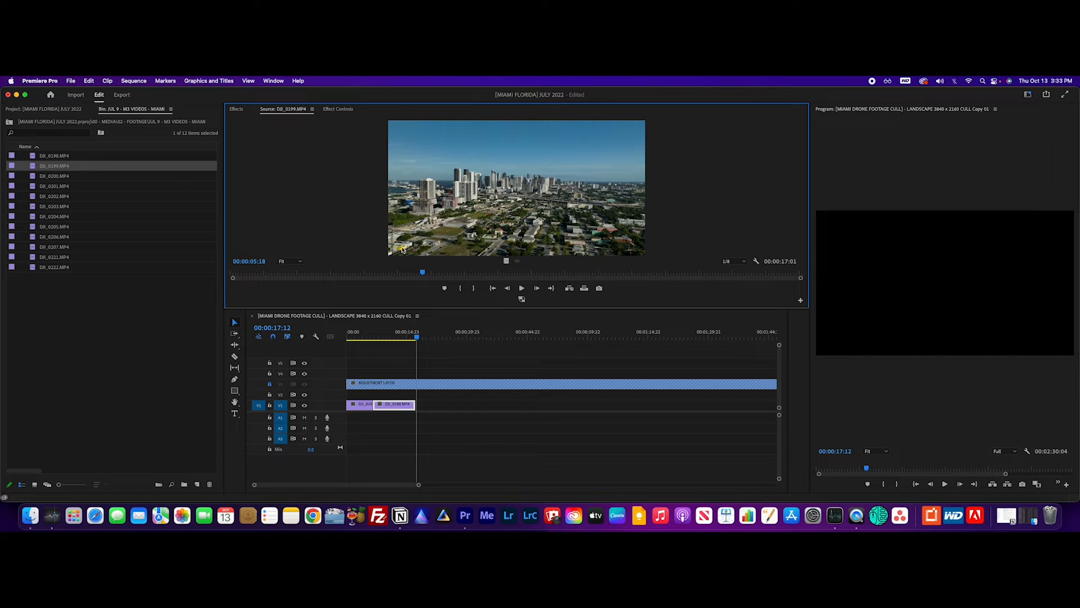
left_click_drag(424, 273, 489, 289)
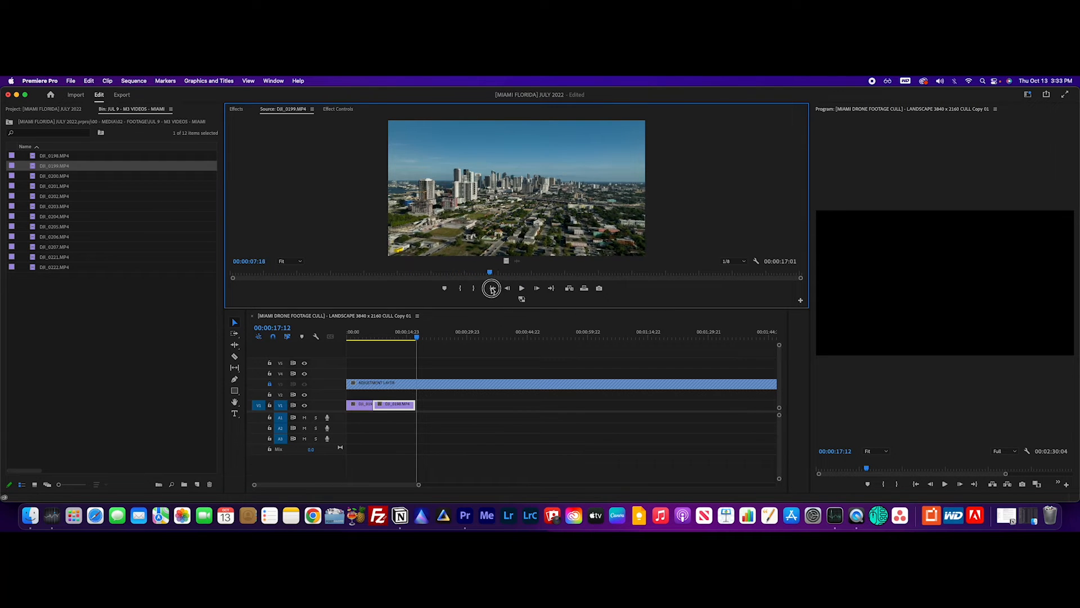
left_click_drag(499, 277, 492, 273)
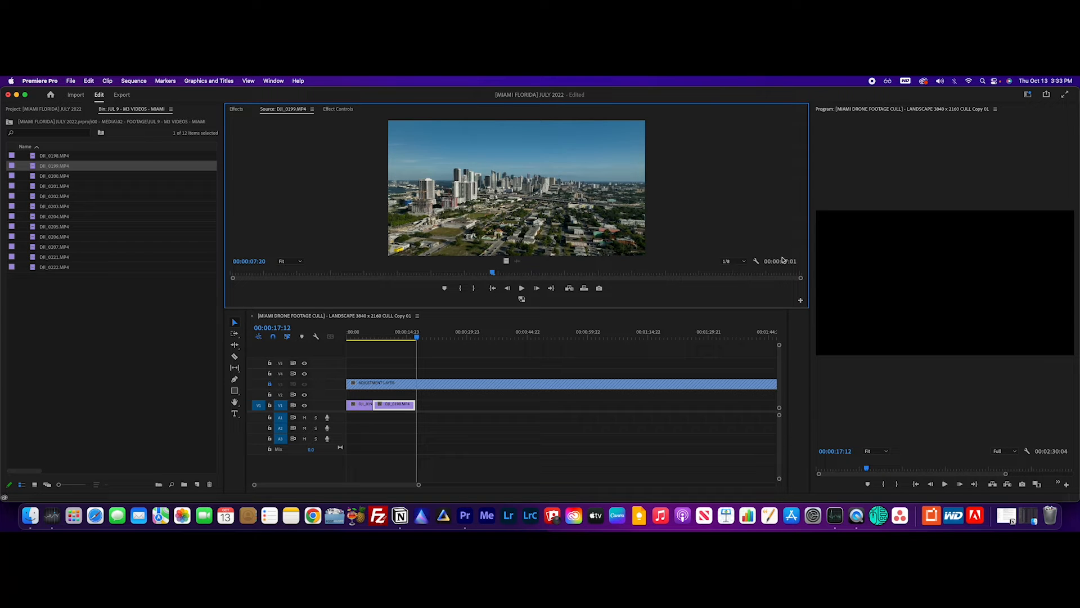
left_click_drag(493, 273, 471, 280)
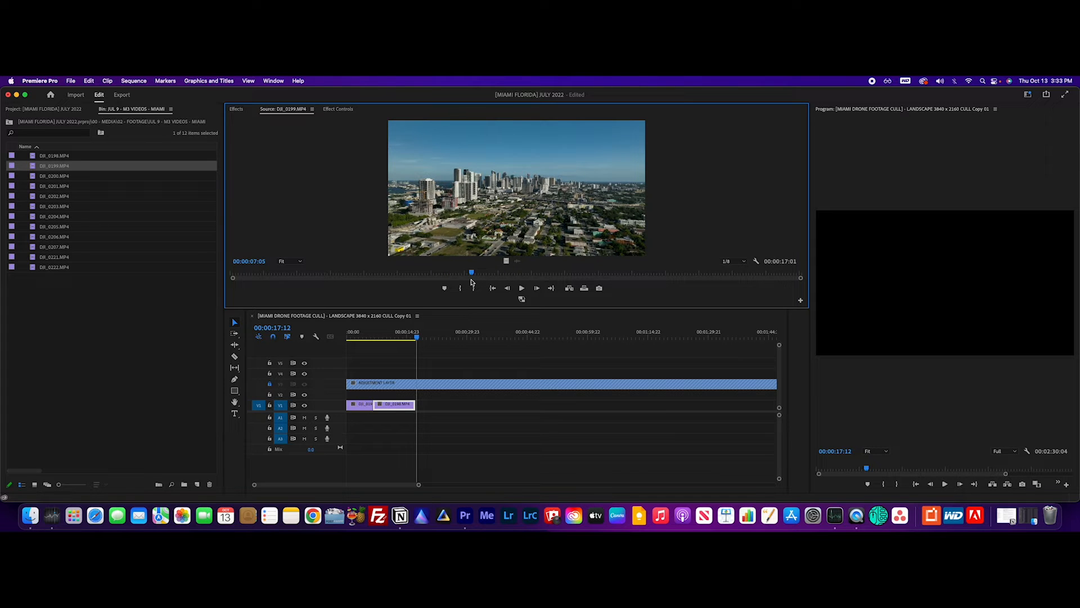
key("i")
key("space")
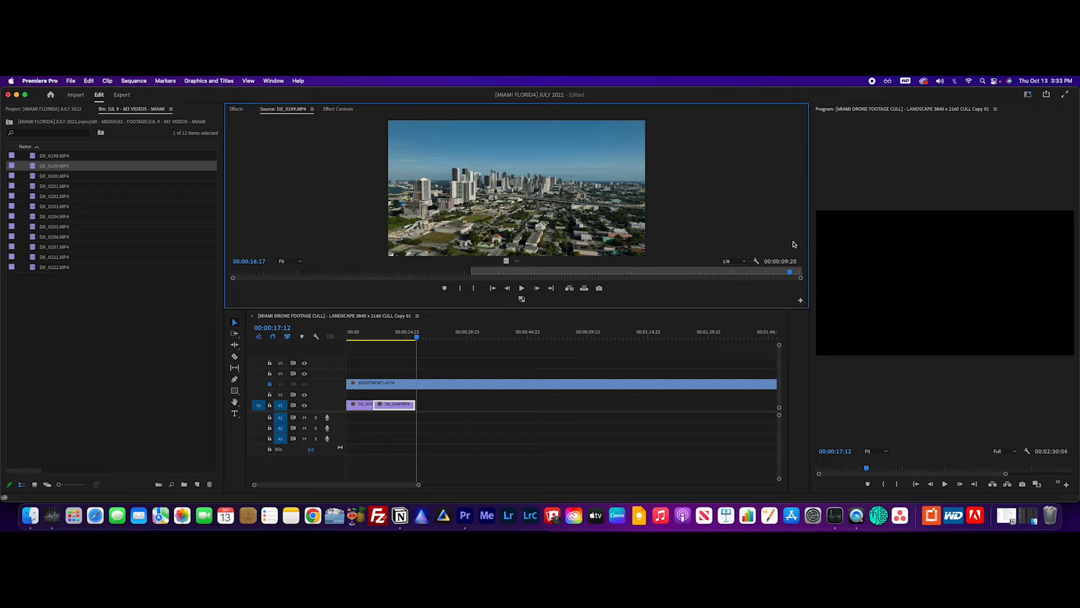
Step: Mark the DJI_0199.MP4 out point at 00:00:16:17 and place the section on V1, leaving a small gap after the DJI_0198.MP4 clips
mouse_move(417, 337)
left_mouse_down()
mouse_move(345, 352)
mouse_move(418, 363)
mouse_move(356, 378)
mouse_move(424, 373)
mouse_move(423, 358)
left_mouse_up()
key(".")
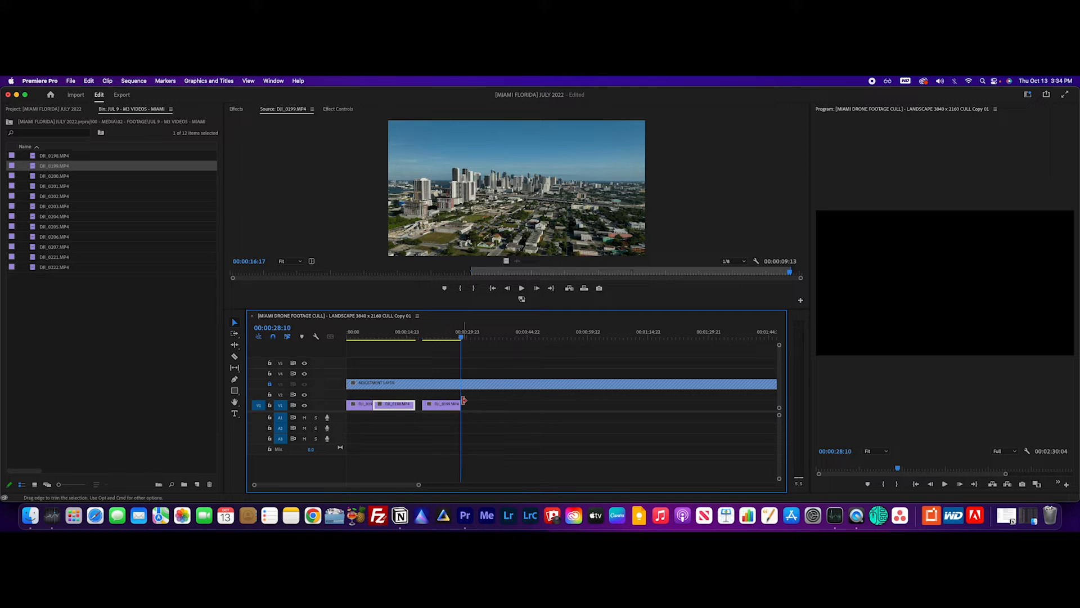
left_click_drag(462, 344, 471, 375)
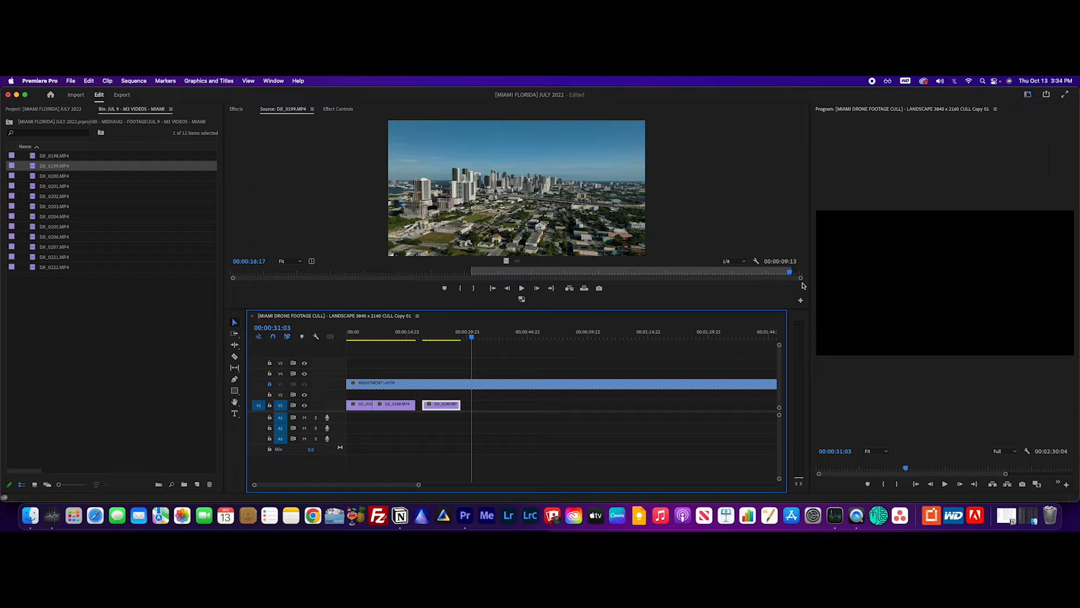
Step: Place the selected sections of DJI_0200.MP4 and DJI_0201.MP4 on V1 after the DJI_0199.MP4 clip
double_click(67, 176)
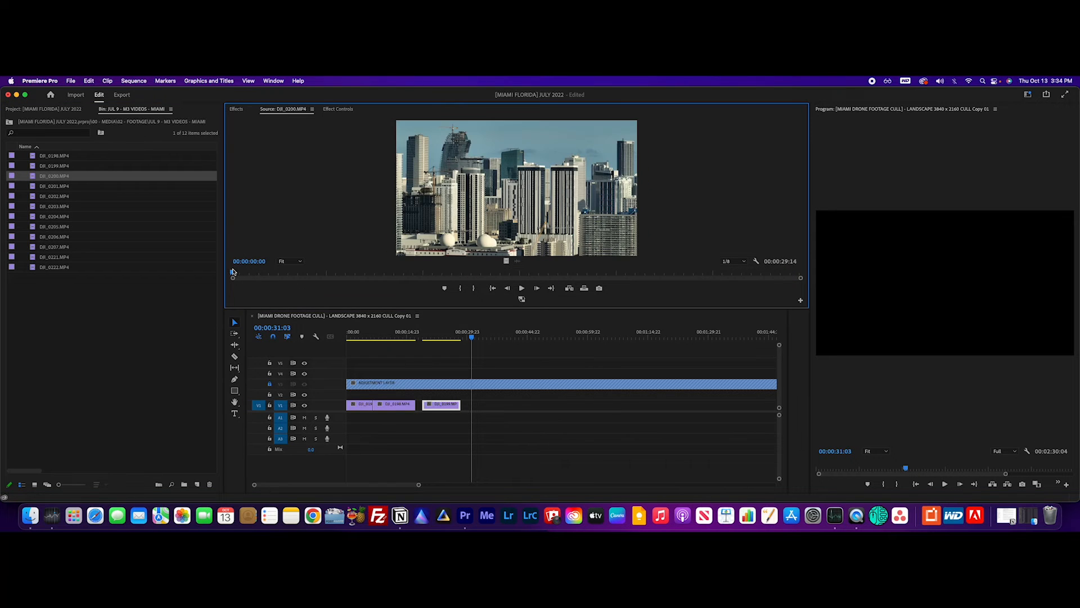
left_click_drag(231, 274, 251, 275)
key("comma")
double_click(54, 186)
key("i")
key("comma")
Step: Add the selected sections of DJI_0202.MP4 and DJI_0203.MP4 to V1 after the clips already placed
double_click(55, 197)
key("comma")
double_click(55, 207)
key("comma")
Step: Review DJI_0204.MP4, DJI_0205.MP4 and DJI_0206.MP4 and add their selected sections to V1 in the cull sequence
double_click(55, 216)
double_click(54, 226)
key("comma")
double_click(54, 237)
key("comma")
Step: Place the selected sections of DJI_0207.MP4 and DJI_0221.MP4 on V1 after the DJI_0206.MP4 clips
double_click(55, 247)
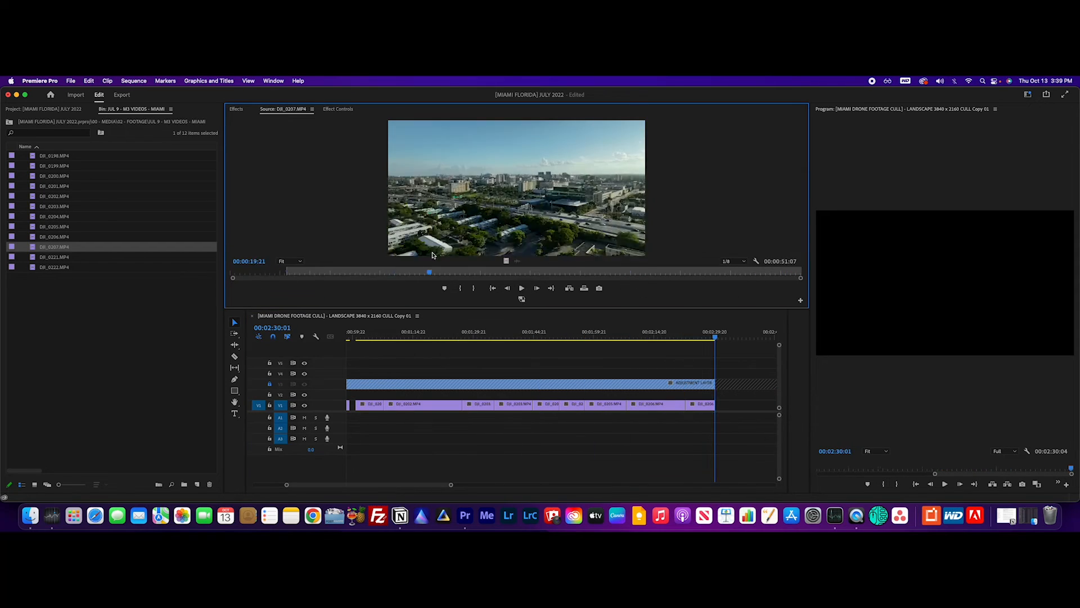
key("comma")
key("comma")
double_click(55, 257)
key("comma")
key("comma")
Step: Mark a section of DJI_0222.MP4 from just after its start to 00:00:02:23 and place it on V1 at the end of the sequence
double_click(54, 267)
key("space")
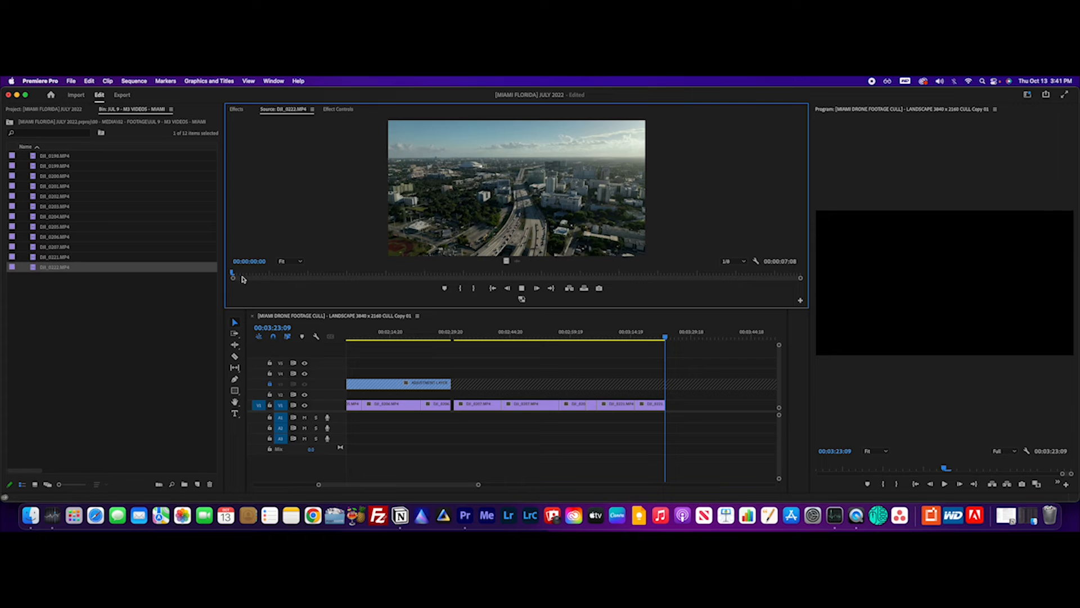
key("space")
left_click_drag(310, 275, 249, 276)
key("i")
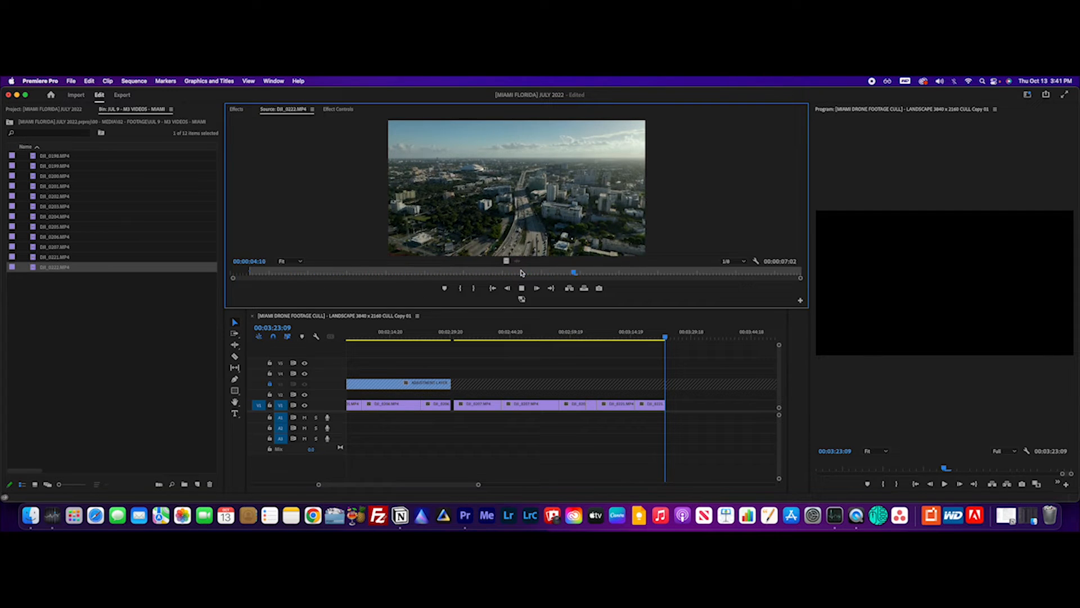
left_click_drag(611, 274, 254, 296)
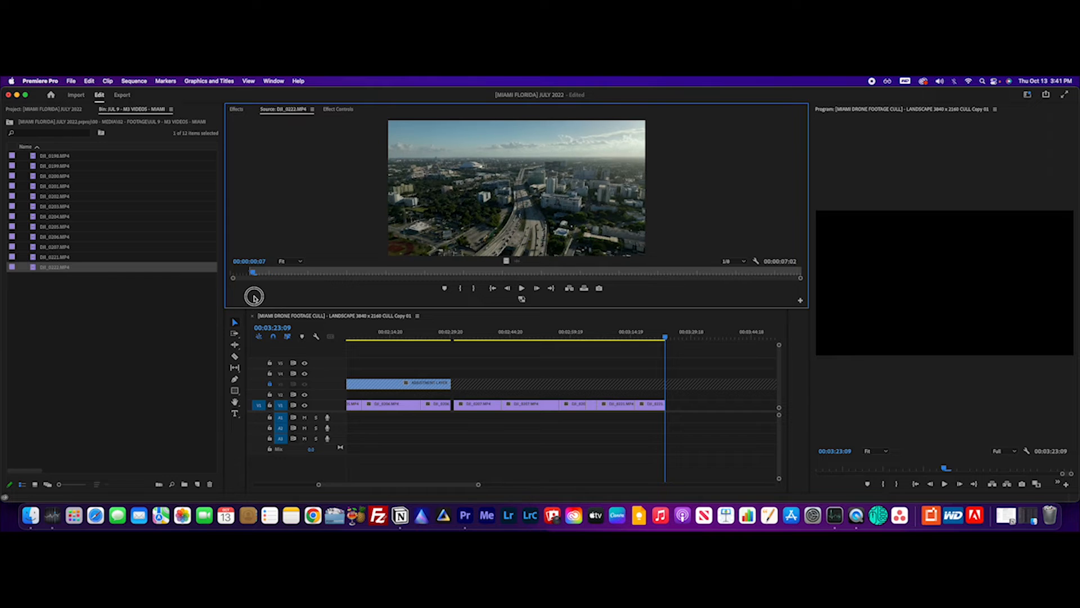
key("space")
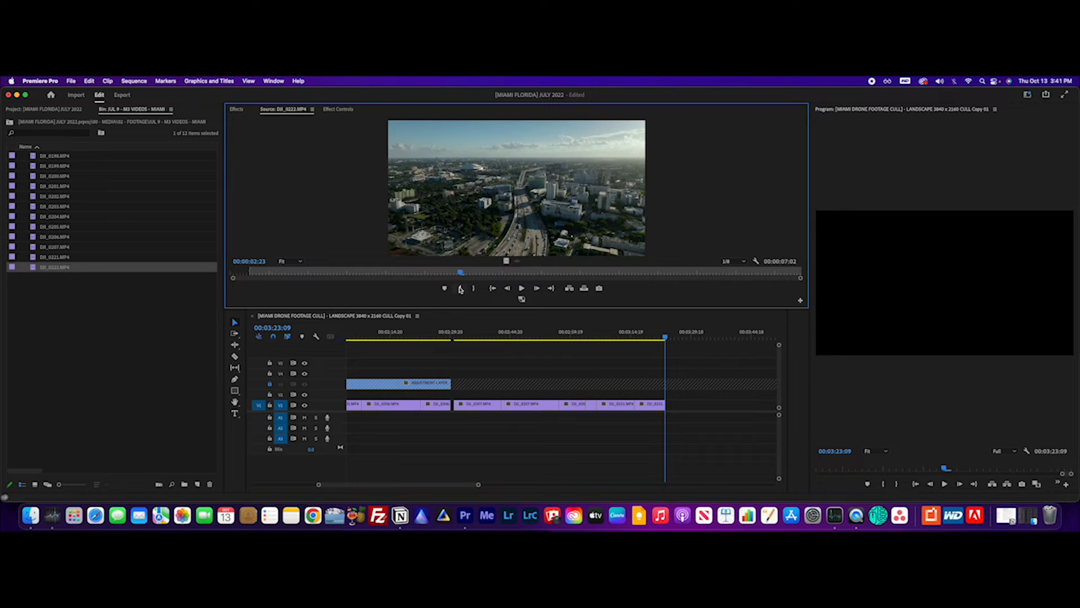
key("o")
key("period")
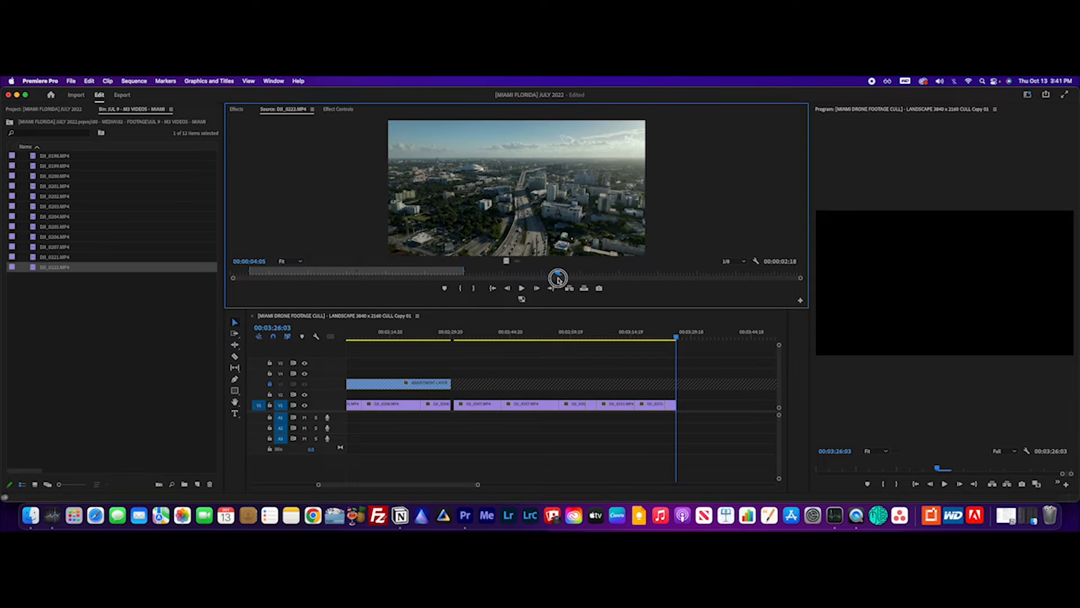
Step: Scrub through the rest of DJI_0222.MP4 and set the label color of its clip at the sequence's end to Rose
left_click_drag(631, 279, 680, 280)
left_click_drag(750, 269, 537, 298)
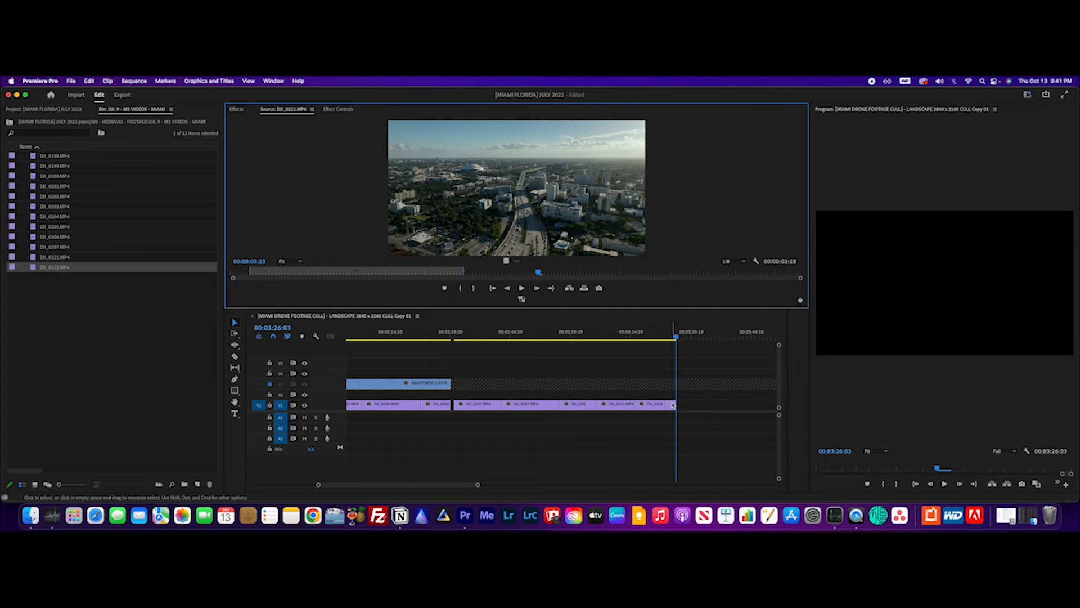
left_click(672, 405)
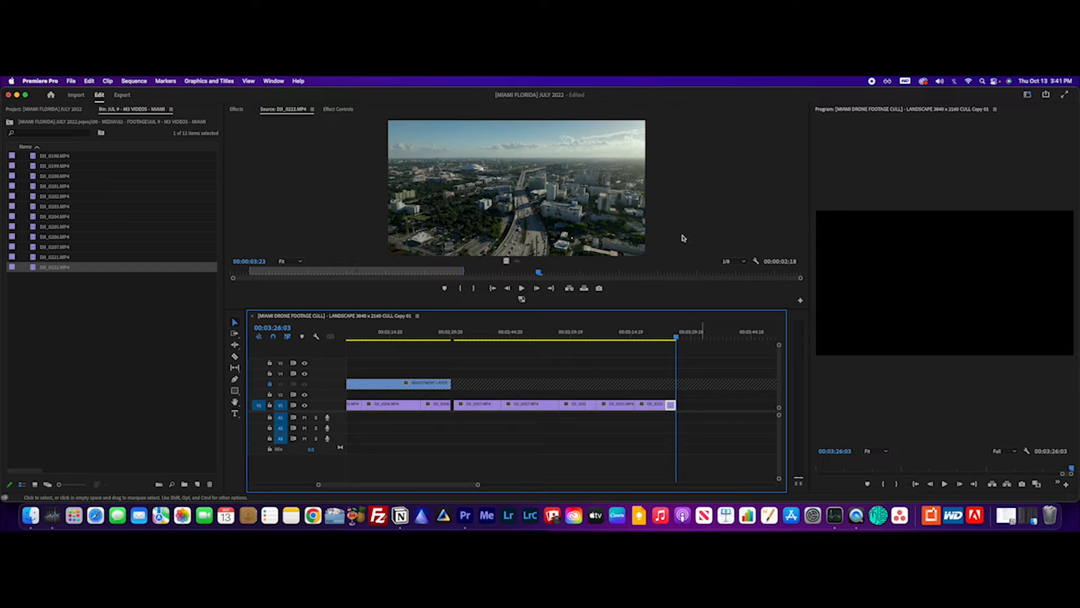
right_click(672, 406)
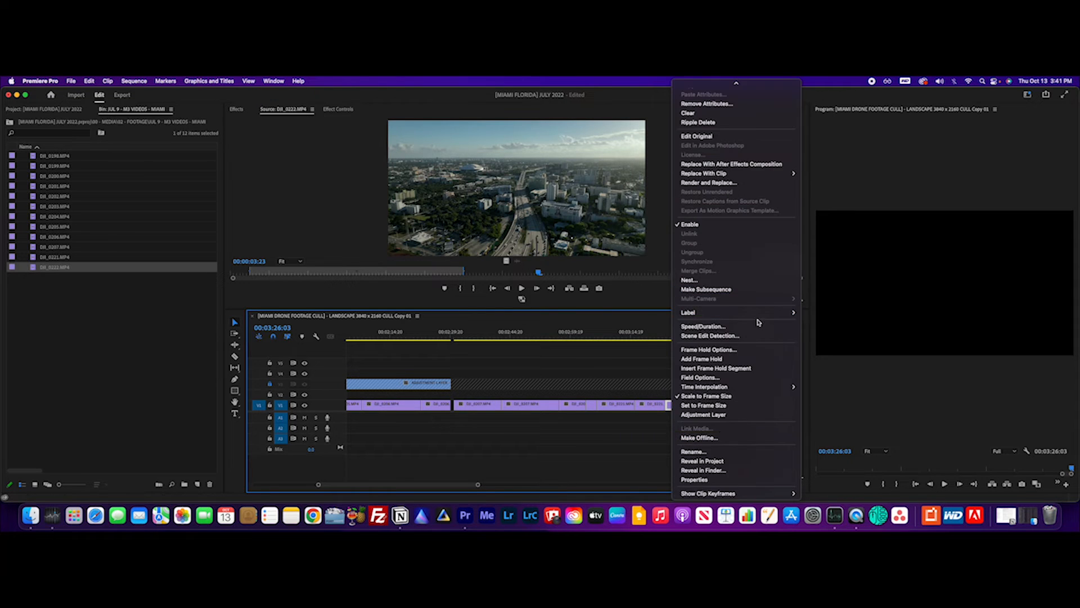
mouse_move(760, 314)
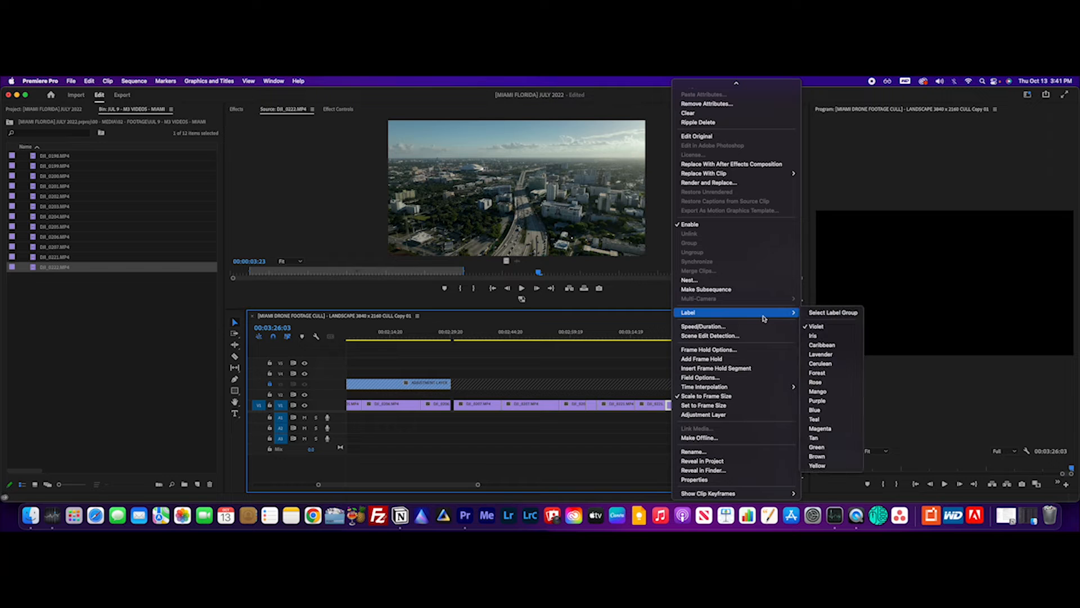
left_click(818, 382)
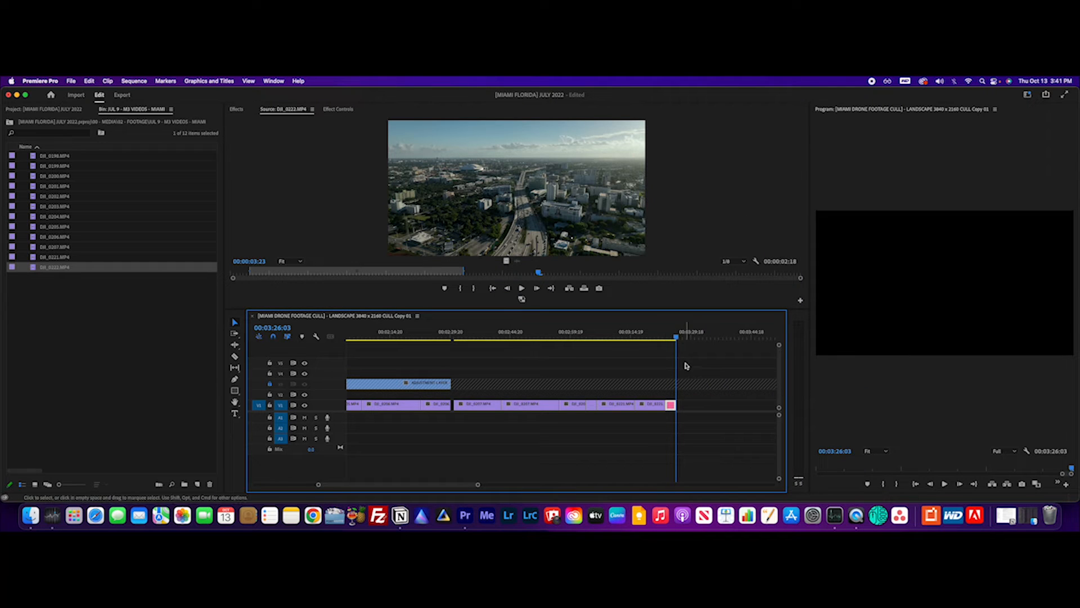
Step: Zoom the timeline out to show the whole cull and play the DJI_0199.MP4 clip from about 00:00:22
left_click_drag(675, 336, 669, 342)
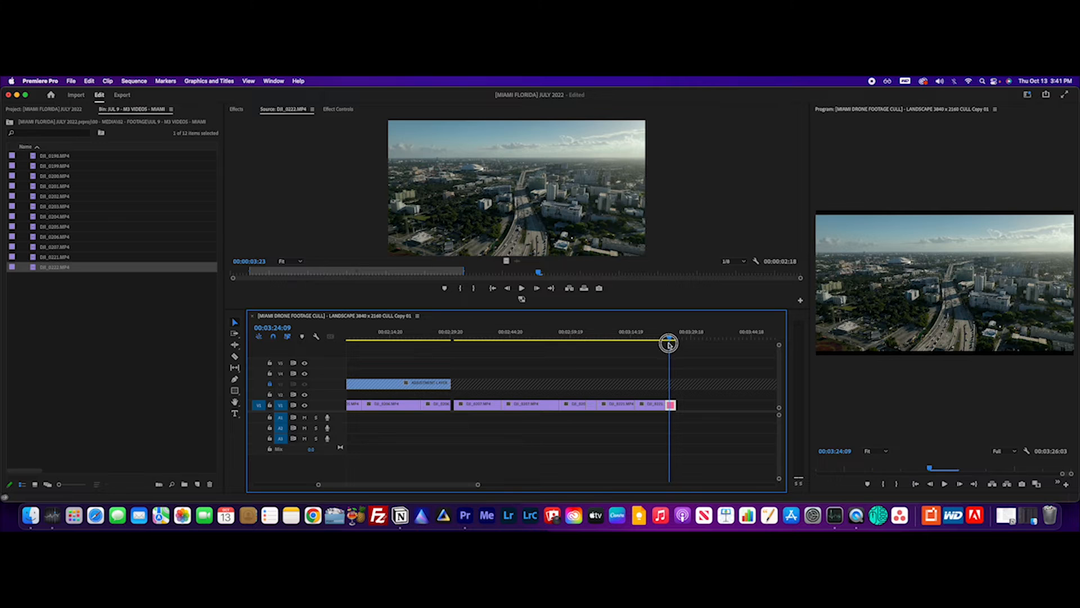
left_click_drag(478, 486, 526, 486)
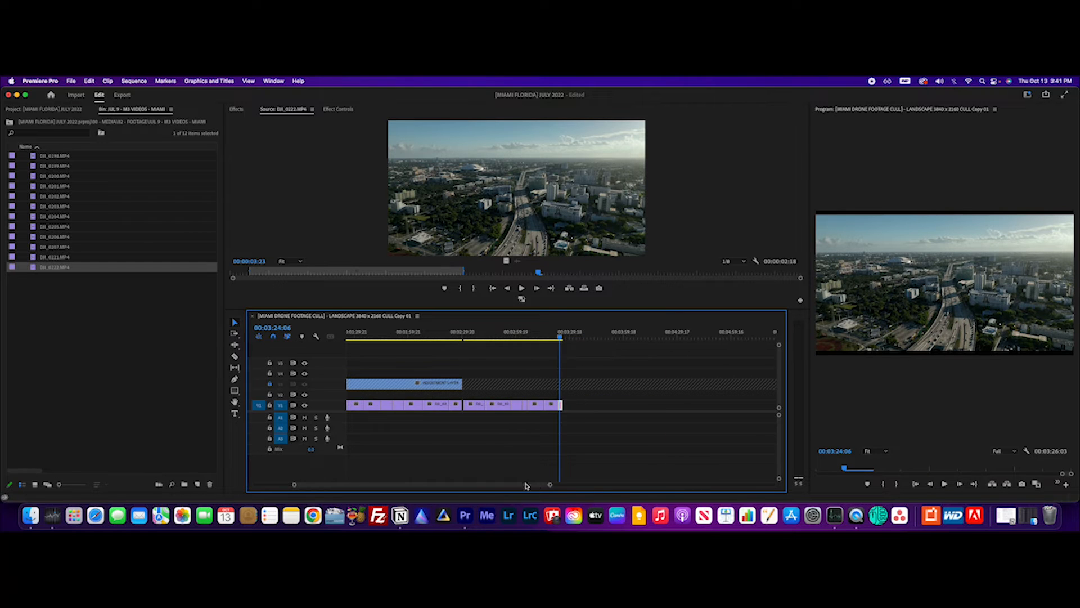
key("Home")
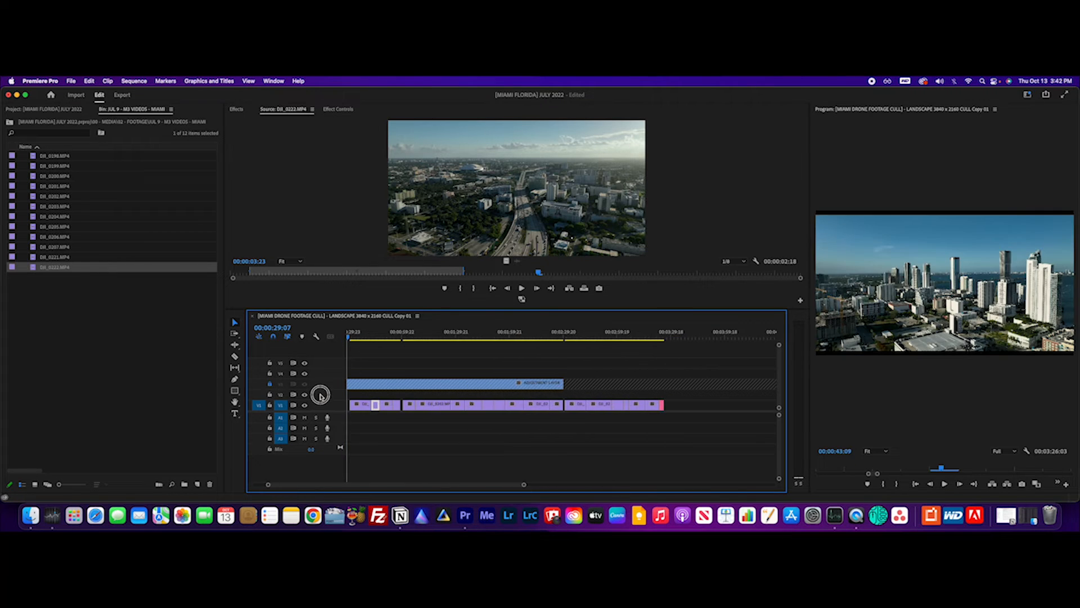
left_click_drag(340, 386, 386, 388)
key("space")
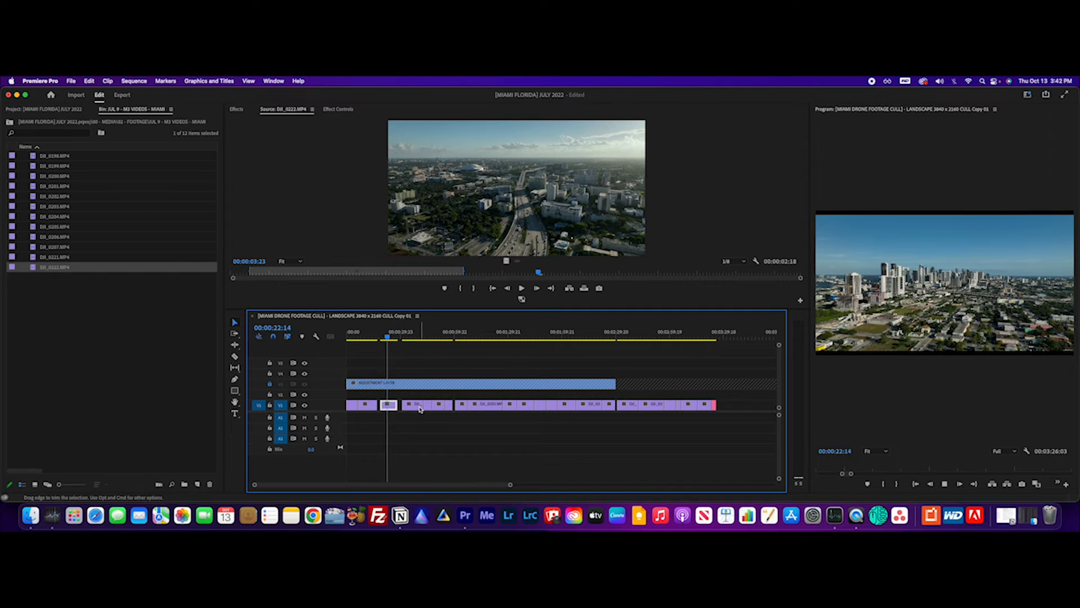
Step: Review the clips after DJI_0199.MP4 and set the label color of the skyline clip at 00:00:45:03 to Rose
left_click(401, 343)
left_click_drag(401, 344, 427, 344)
key("space")
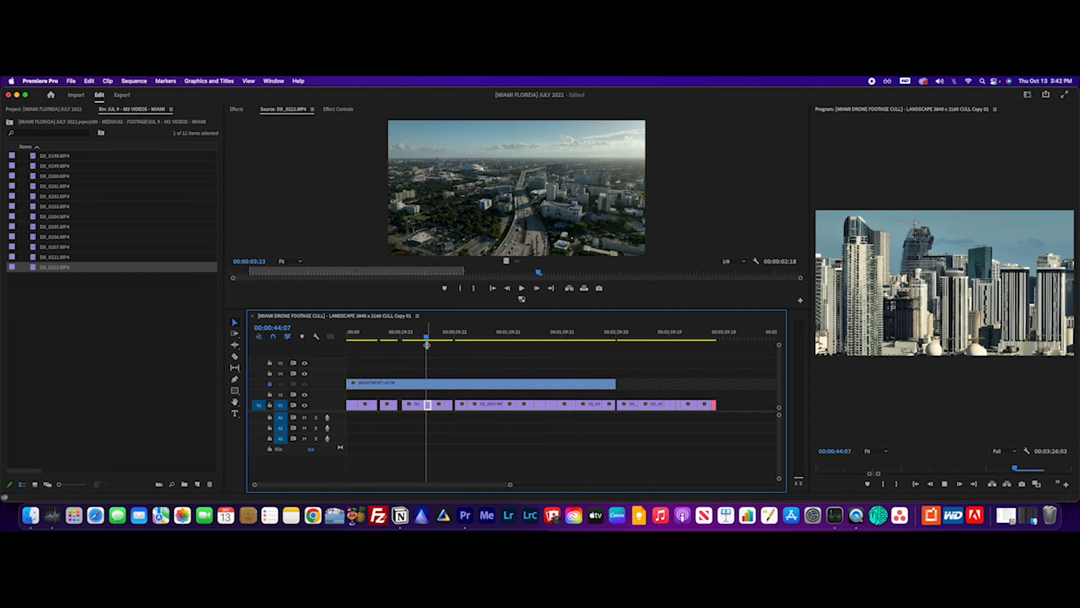
right_click(429, 406)
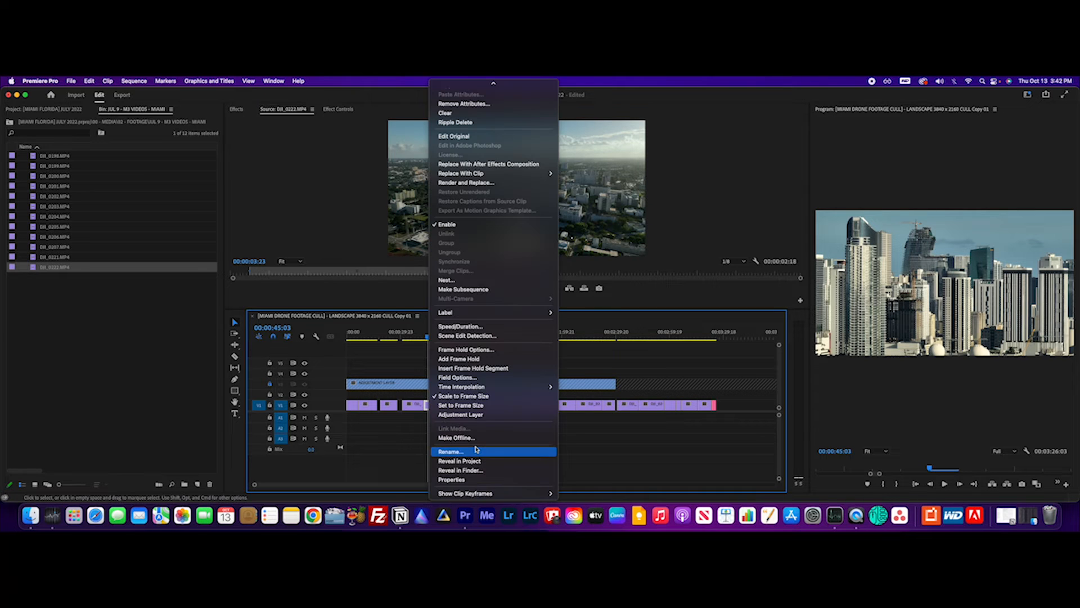
mouse_move(503, 317)
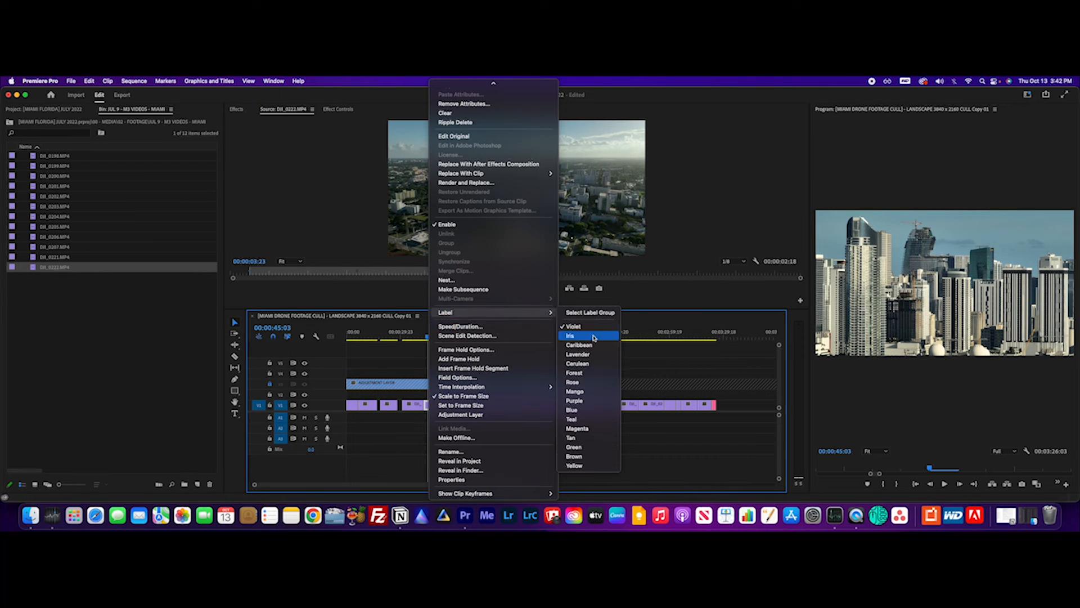
left_click(598, 379)
Step: Review the clips in the middle of the cull and label the ones at 00:01:15:15, 00:01:41:22 and 00:01:46:15 Rose
left_click_drag(428, 335, 481, 345)
key("space")
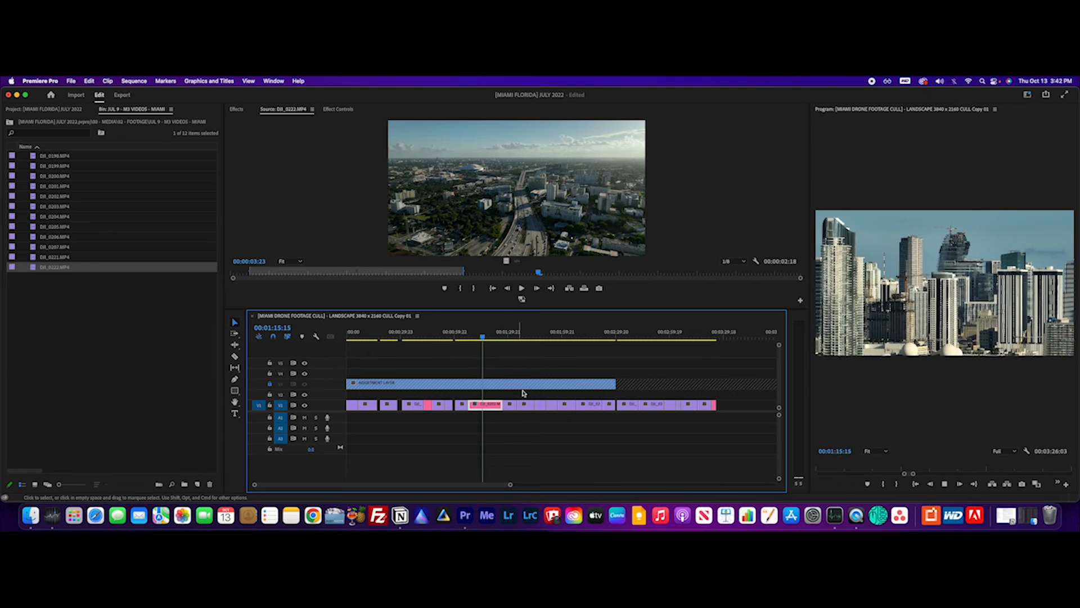
left_click_drag(486, 338, 537, 340)
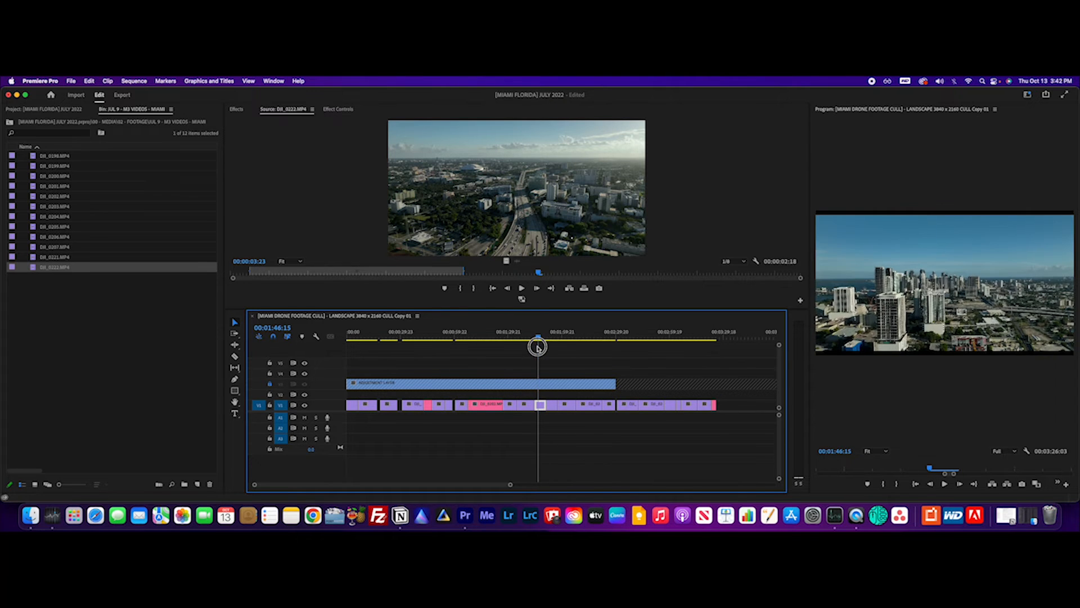
left_click_drag(533, 346, 533, 399)
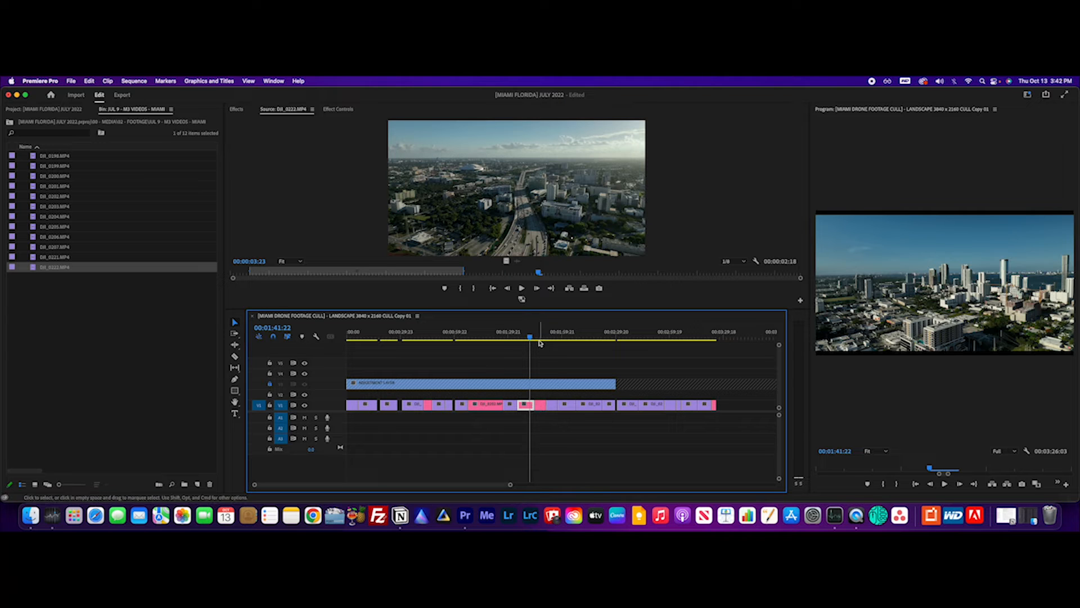
Step: Continue reviewing the sequence and set the label color of the clips at 00:01:59:07, 00:02:26:18 and 00:02:37:14 to Rose
left_click_drag(532, 336, 560, 337)
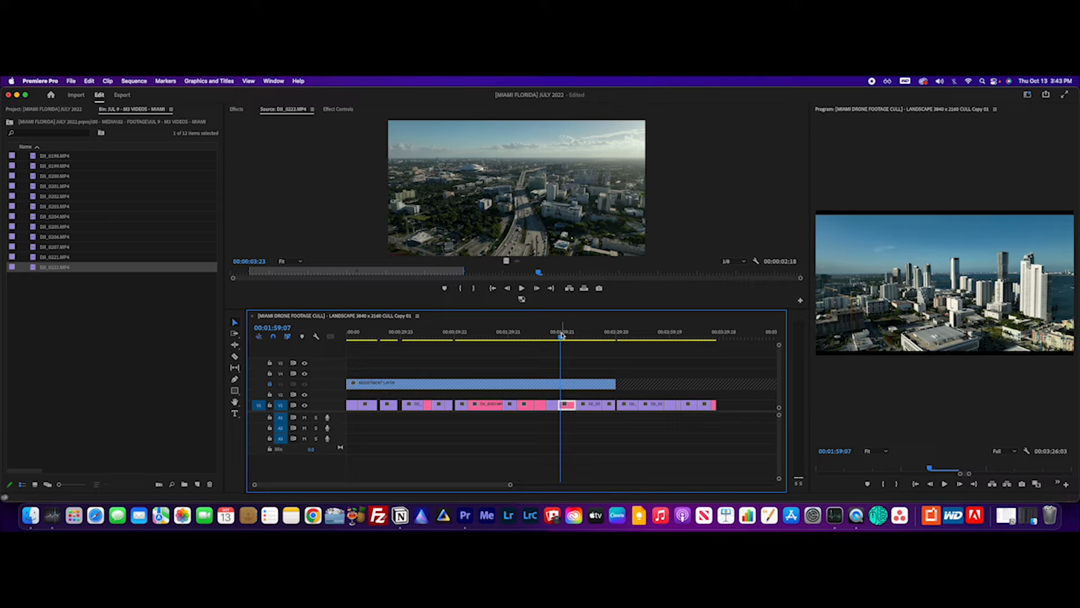
left_click_drag(561, 336, 610, 345)
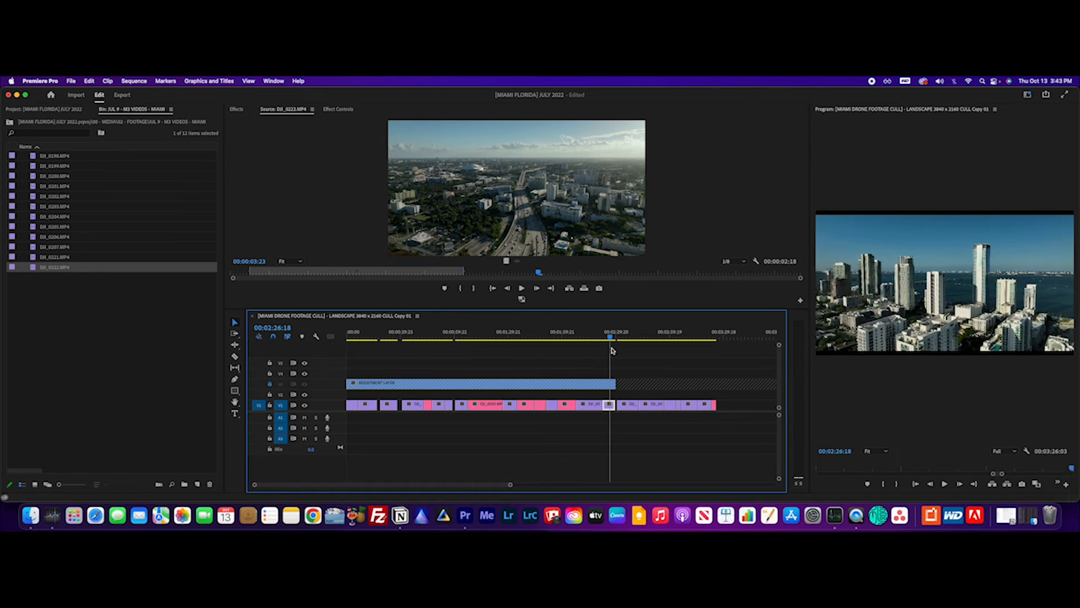
left_click_drag(620, 338, 630, 343)
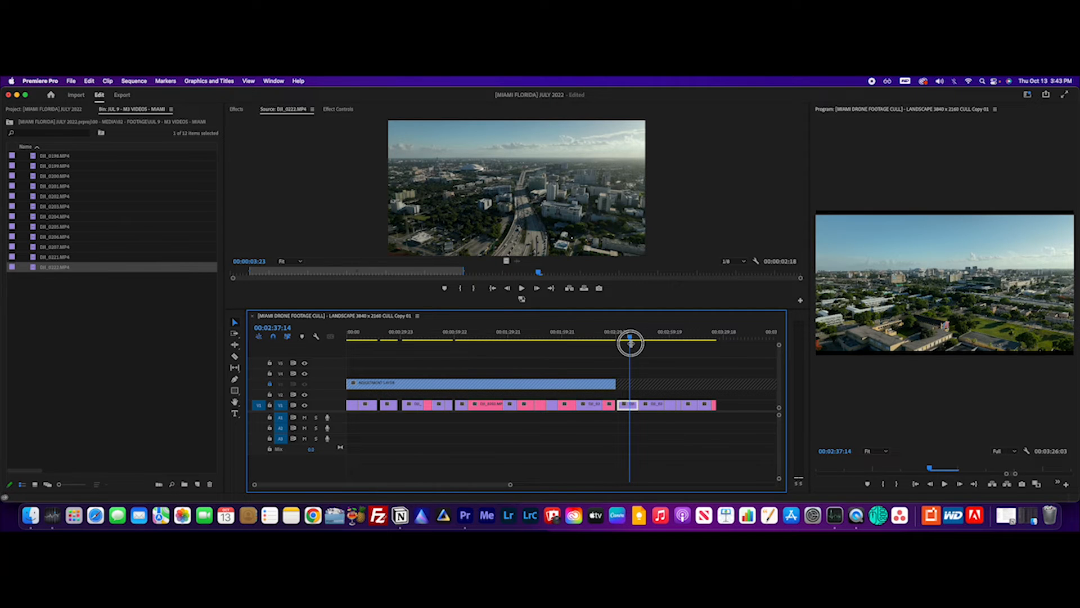
Step: Review the last clips of the cull and set the label color of those at 00:03:02:07 and 00:03:11:12 to Rose
left_click_drag(630, 343, 672, 358)
key("space")
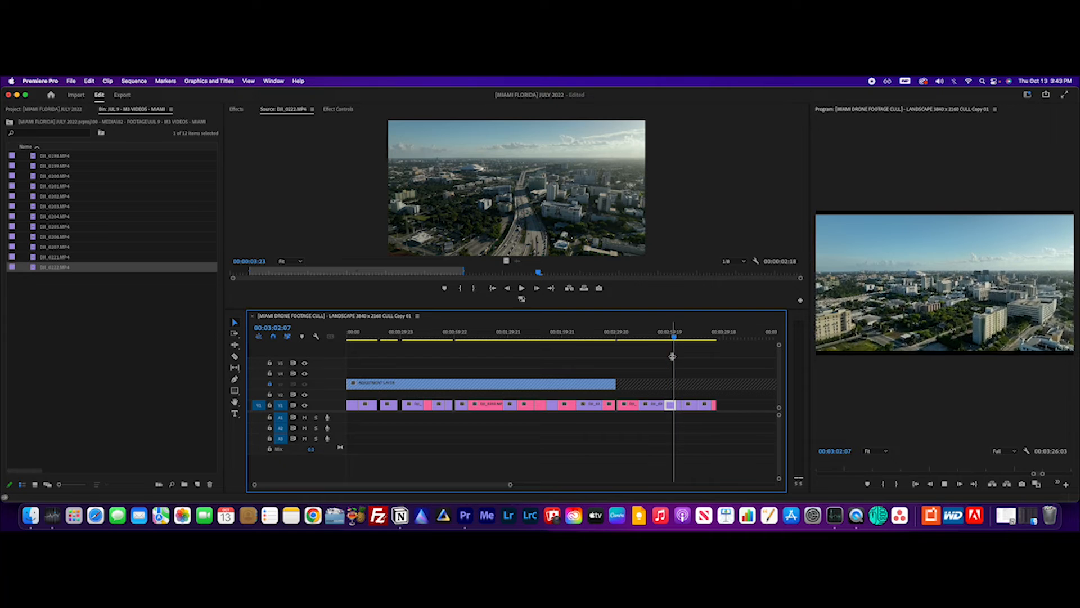
left_click_drag(672, 356, 690, 340)
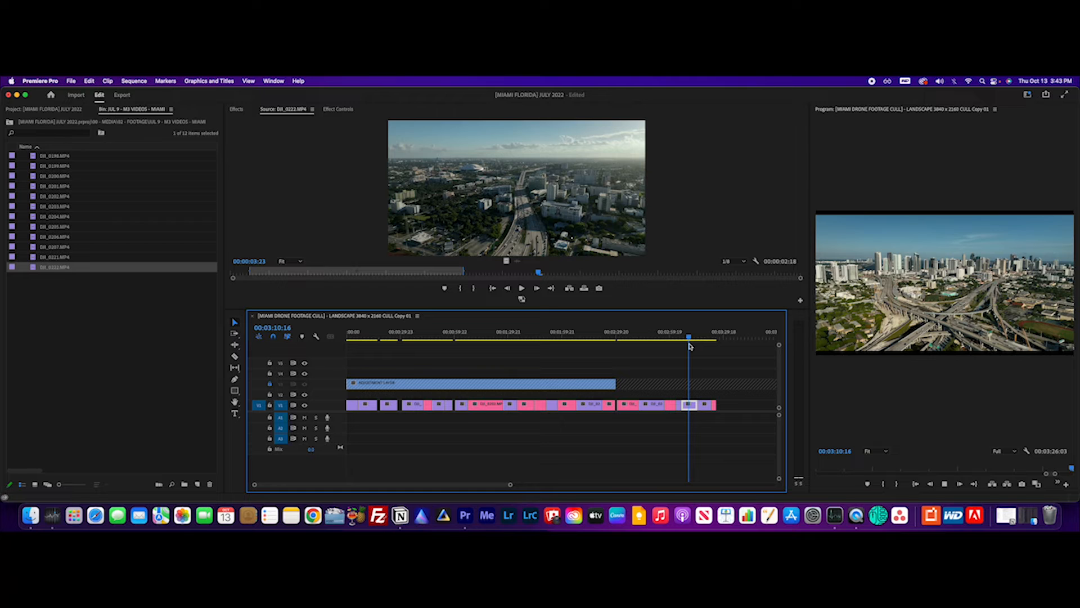
key("space")
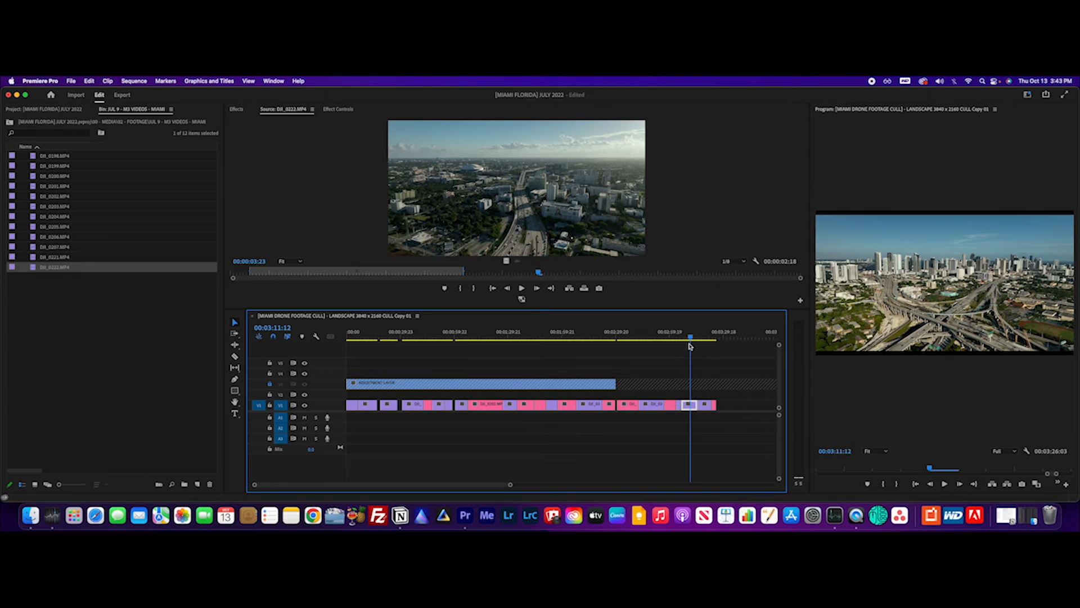
Step: Unlock video track V3, which holds the adjustment layer above the cull clips
left_click_drag(509, 485, 607, 485)
left_click(269, 385)
left_click_drag(608, 486, 626, 483)
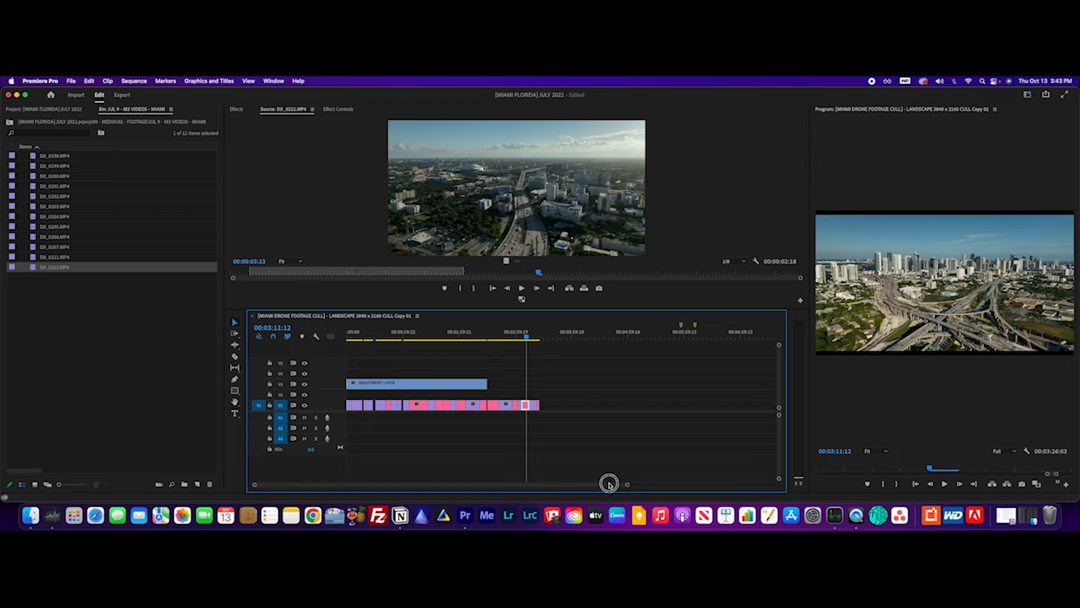
Step: Scrub and play through the labeled cull from about 00:00:44 to 00:02:40
left_click_drag(528, 337, 389, 365)
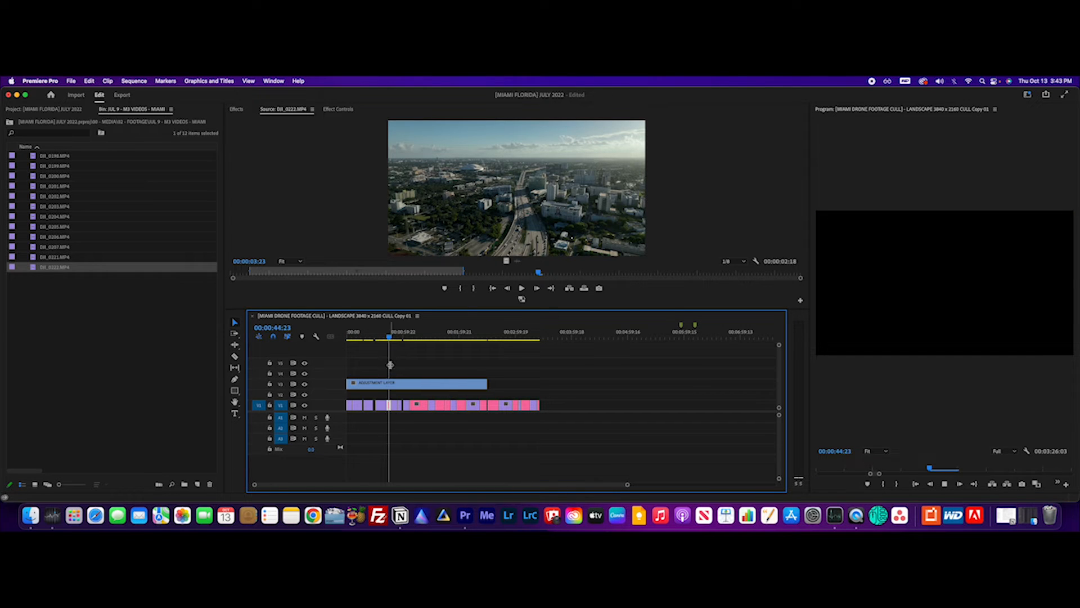
key("space")
key("space")
left_click_drag(432, 333, 441, 344)
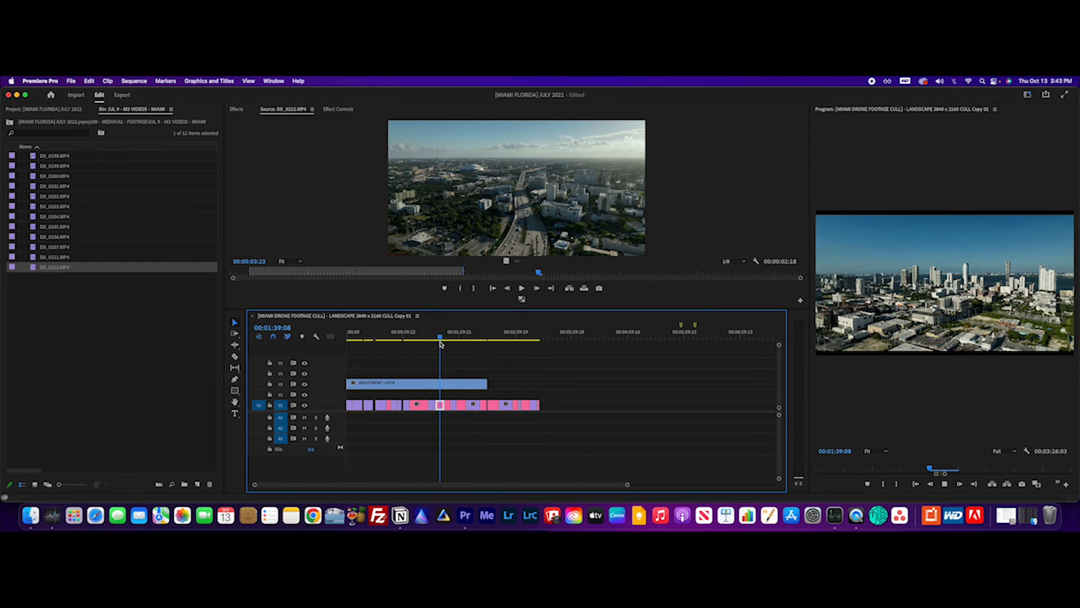
key("space")
left_click_drag(444, 336, 485, 350)
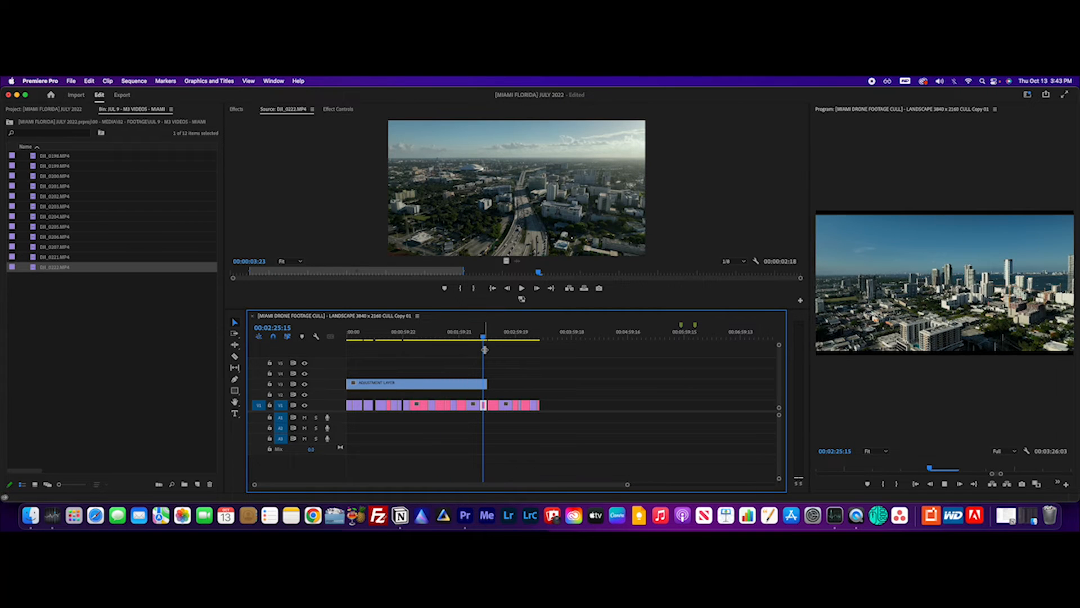
left_click(494, 342)
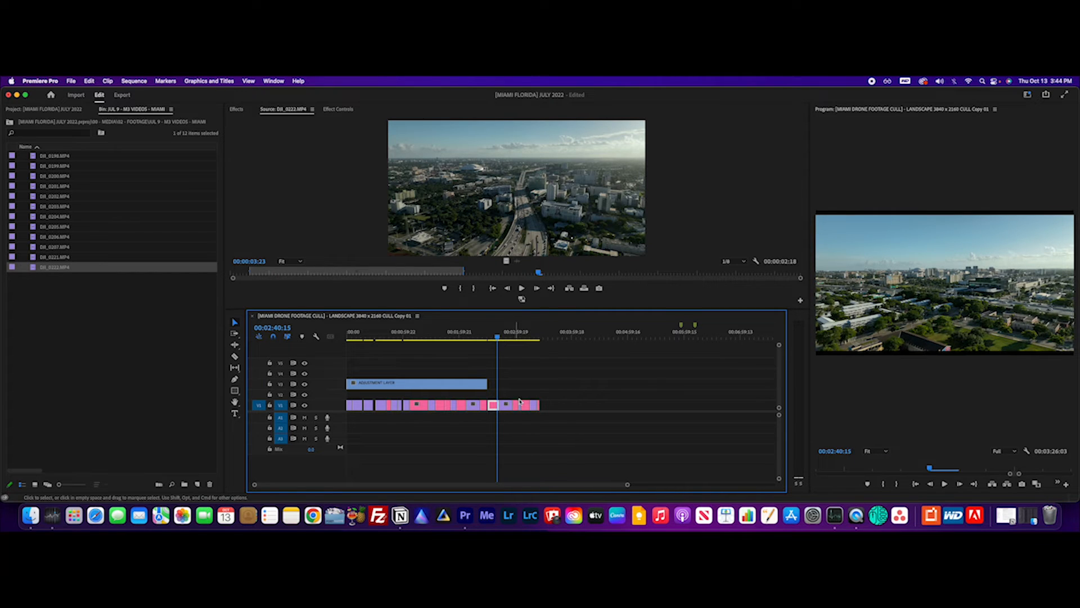
Step: Extend the adjustment layer on V3 to the end of the last clip and select it
left_click_drag(487, 384, 539, 384)
left_click_drag(629, 484, 603, 488)
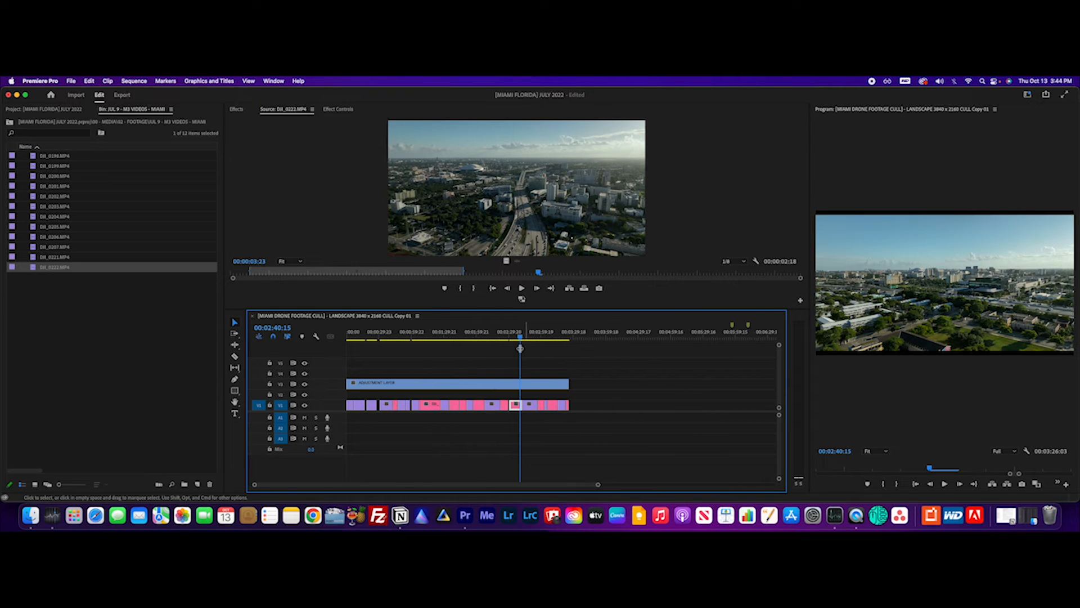
left_click_drag(514, 336, 394, 355)
left_click(371, 384)
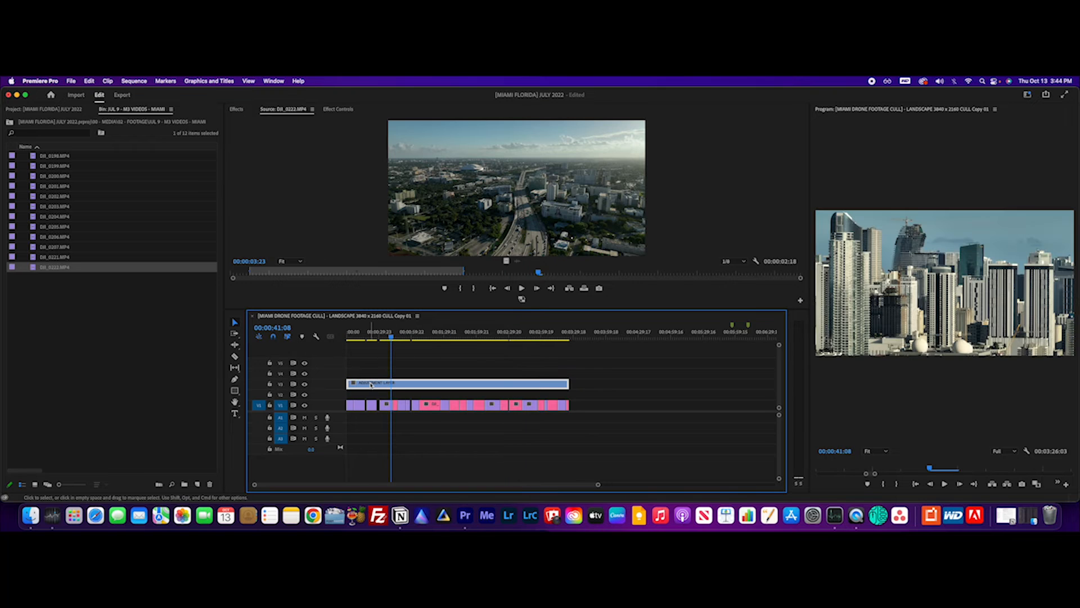
Step: Create a 3840 x 2160, 23.976 fps adjustment layer in the M3 VIDEOS - MIAMI bin and rename it TITLE
left_click(158, 426)
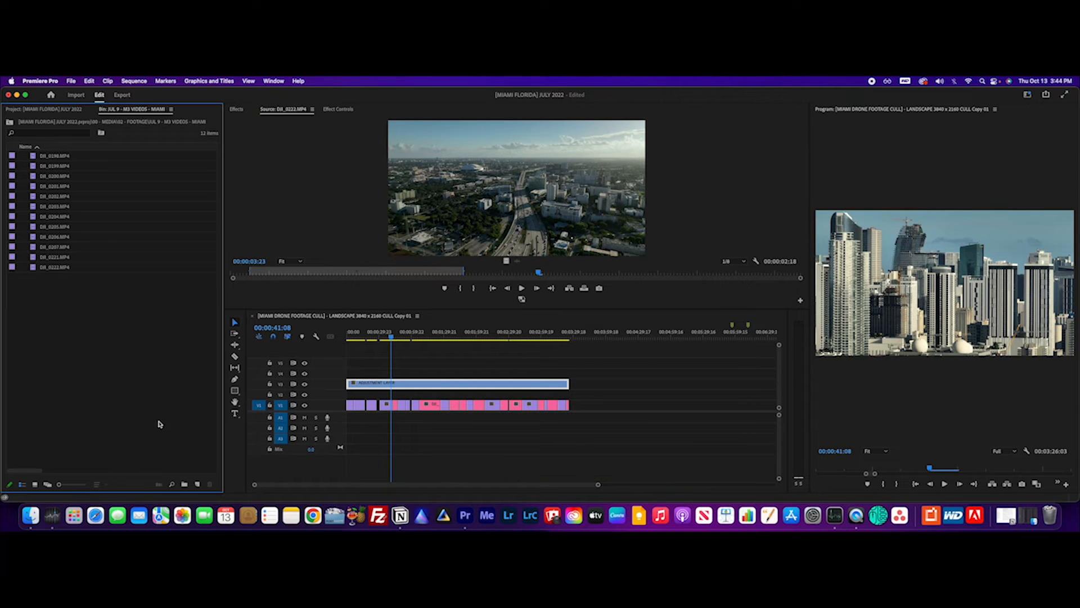
left_click(198, 486)
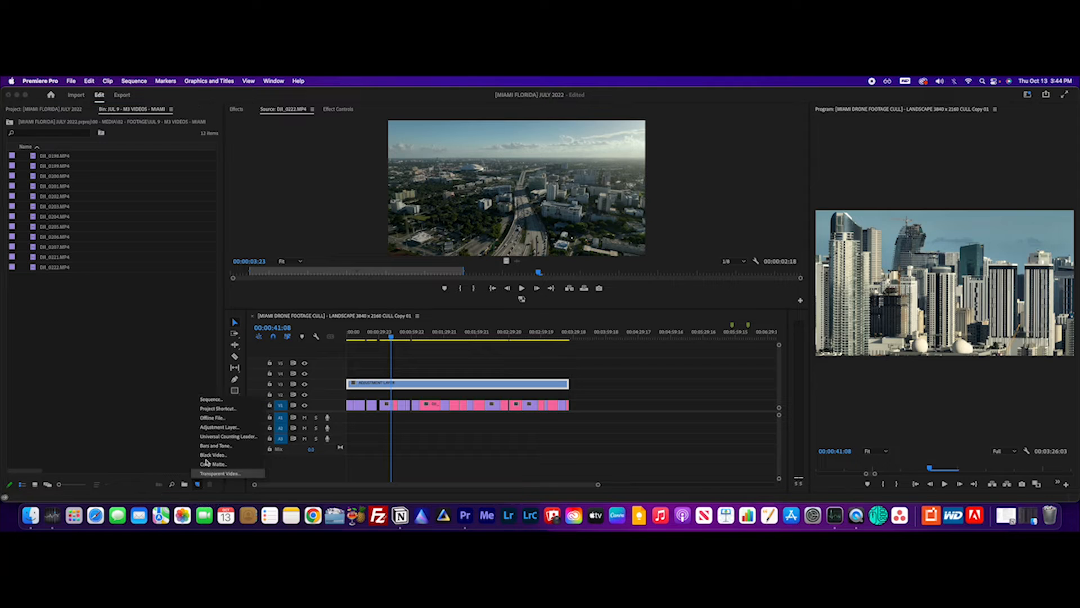
left_click(222, 429)
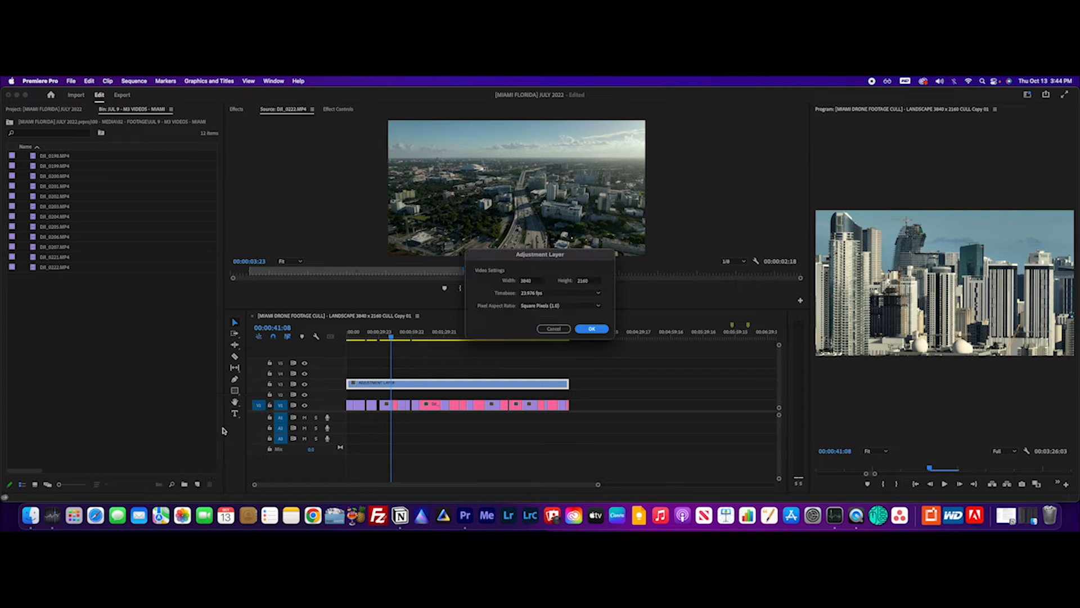
left_click(591, 329)
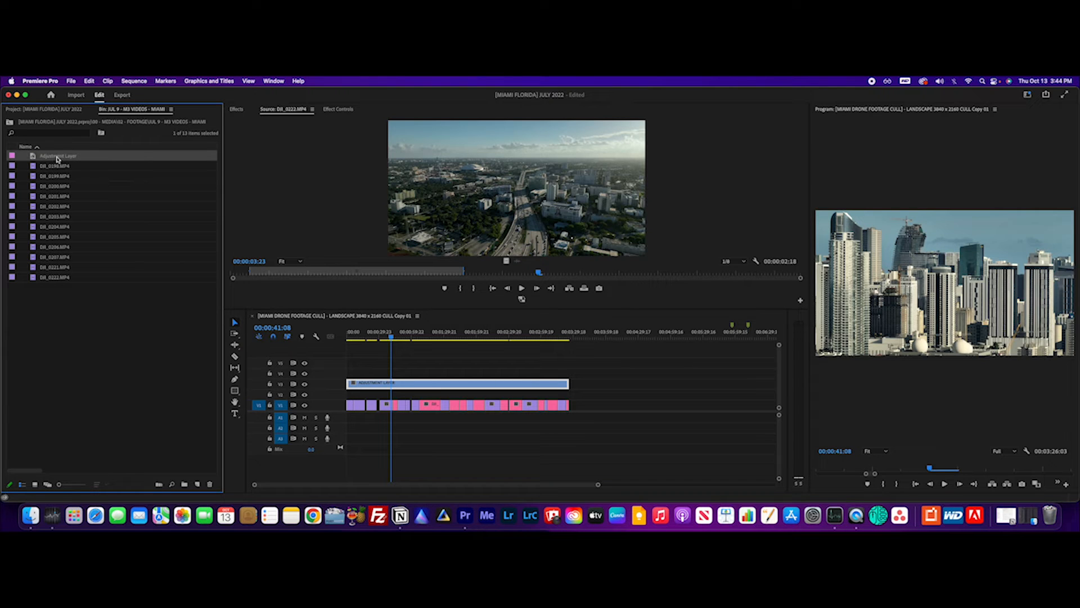
left_click(56, 156)
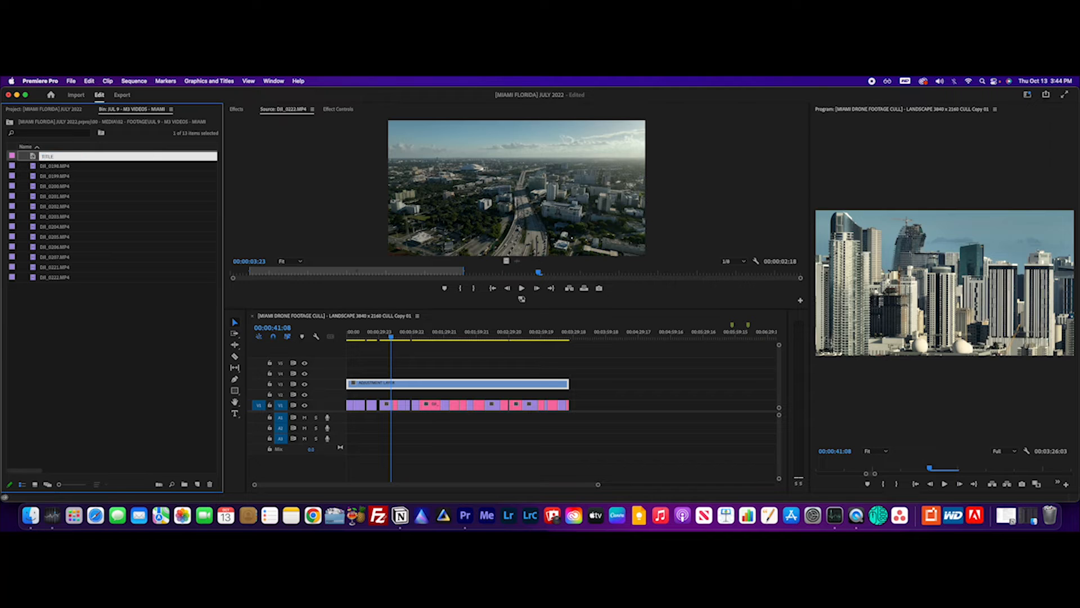
left_click(105, 307)
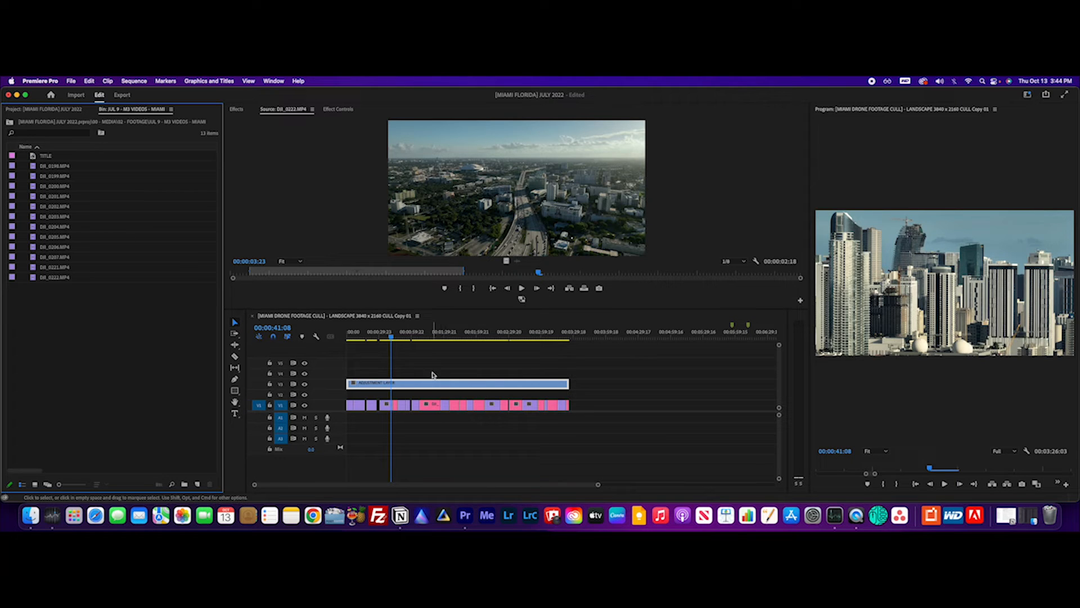
Step: Rename the adjustment layer above the cull clips DOWNTOWN MIAMI - GOLDEN HOUR
left_click(325, 342)
key("Home")
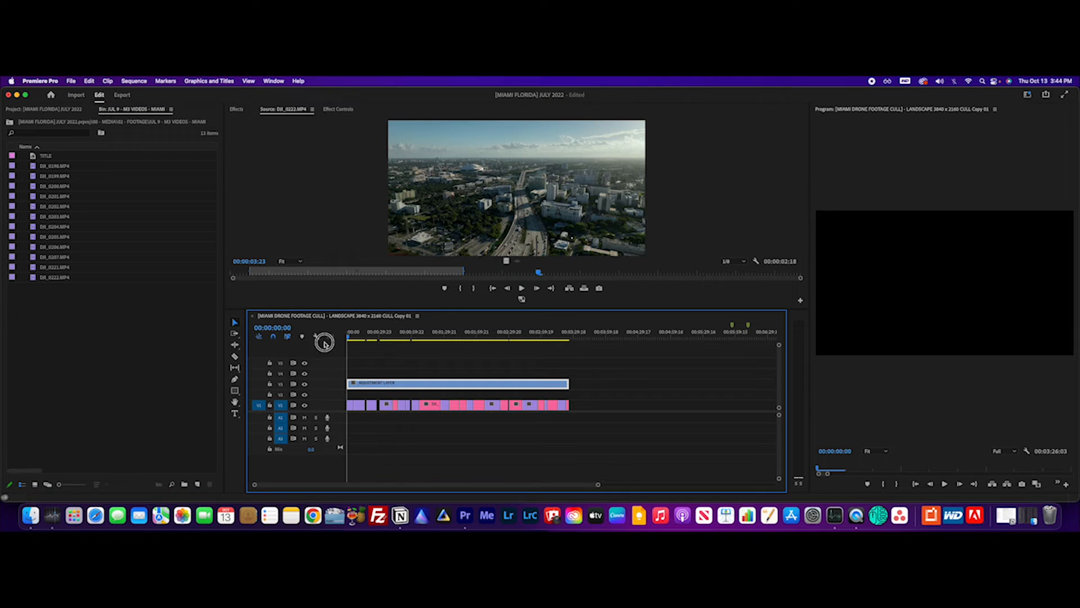
left_click_drag(598, 488, 557, 487)
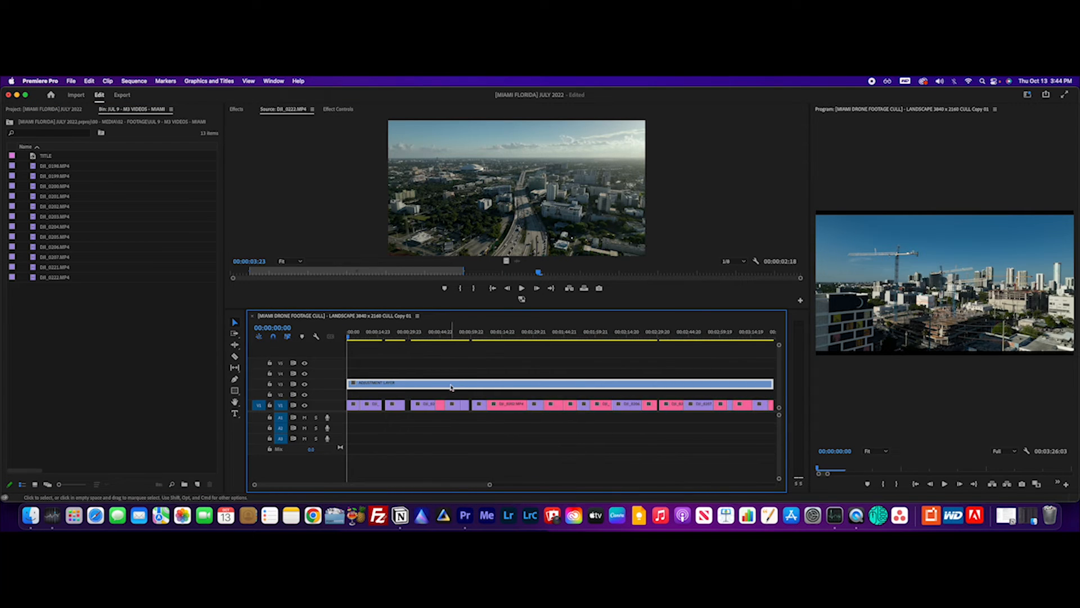
right_click(450, 388)
scroll(495, 450, "down", 5)
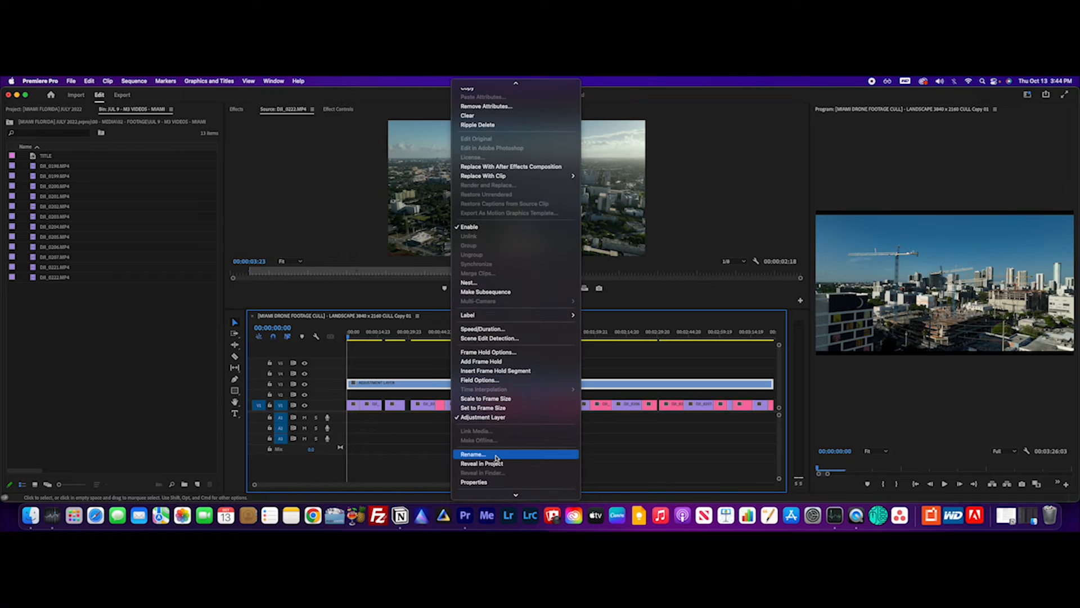
left_click(497, 454)
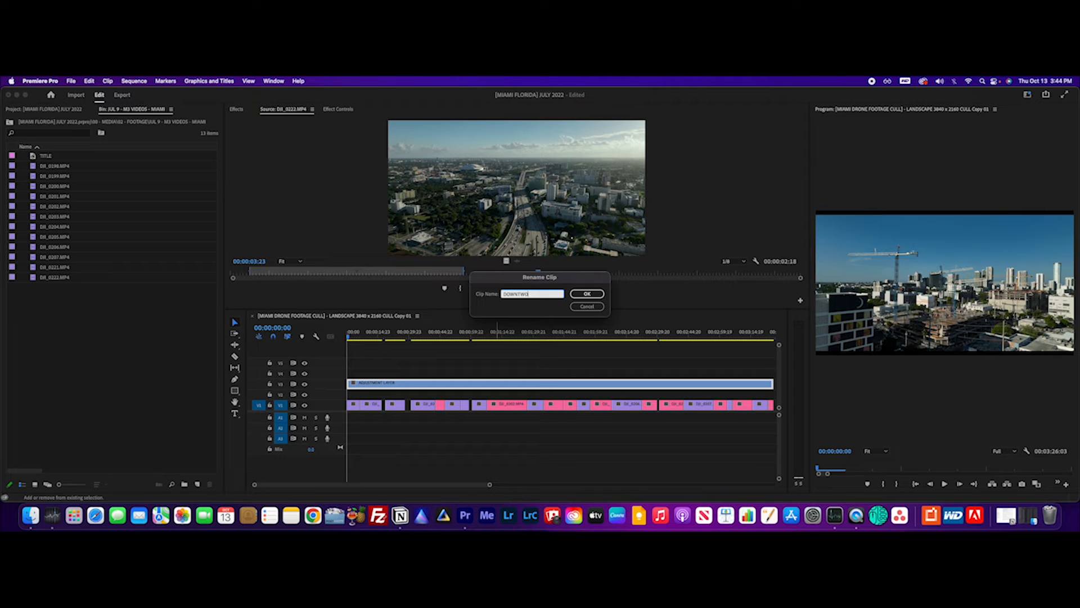
type("DOWNTOWN MIAMI -")
key("Return")
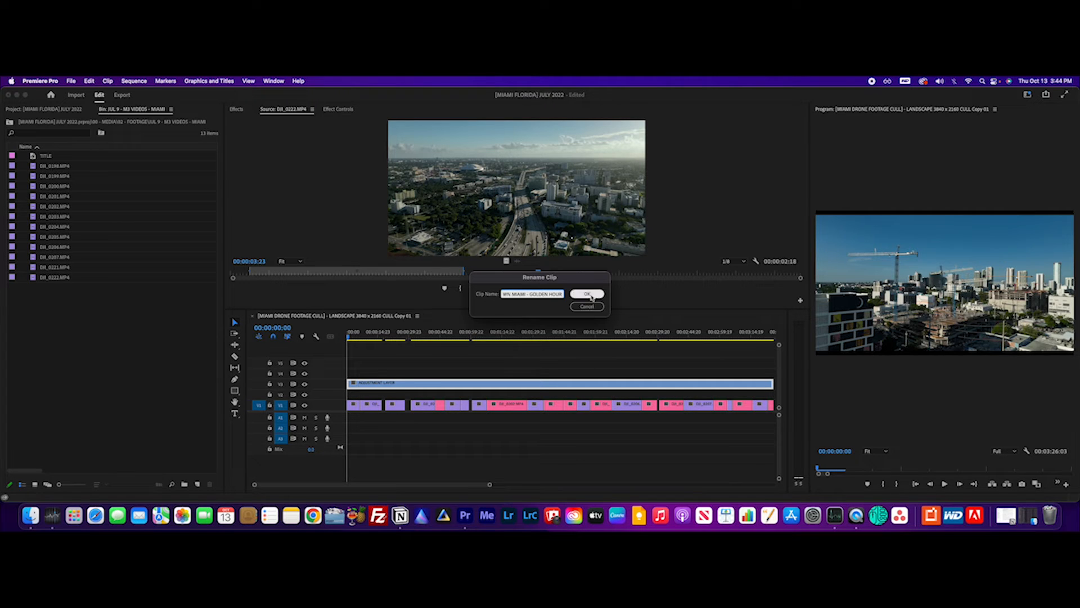
Step: Move the DOWNTOWN MIAMI - GOLDEN HOUR adjustment layer down to V2, directly above the cull clips
left_click_drag(491, 485, 587, 485)
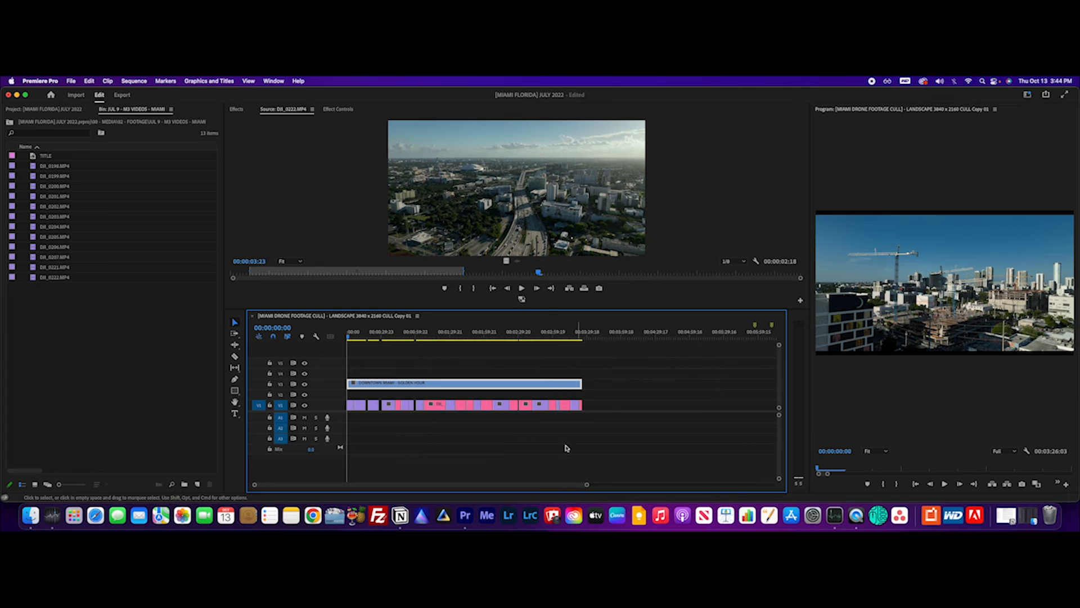
left_click_drag(350, 336, 534, 354)
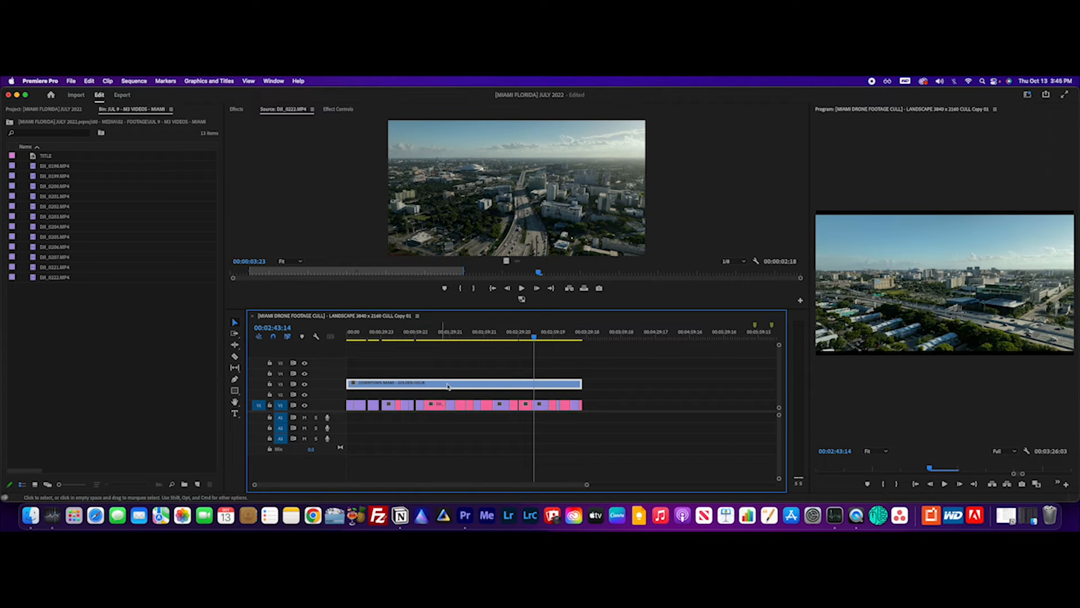
left_click_drag(477, 387, 476, 397)
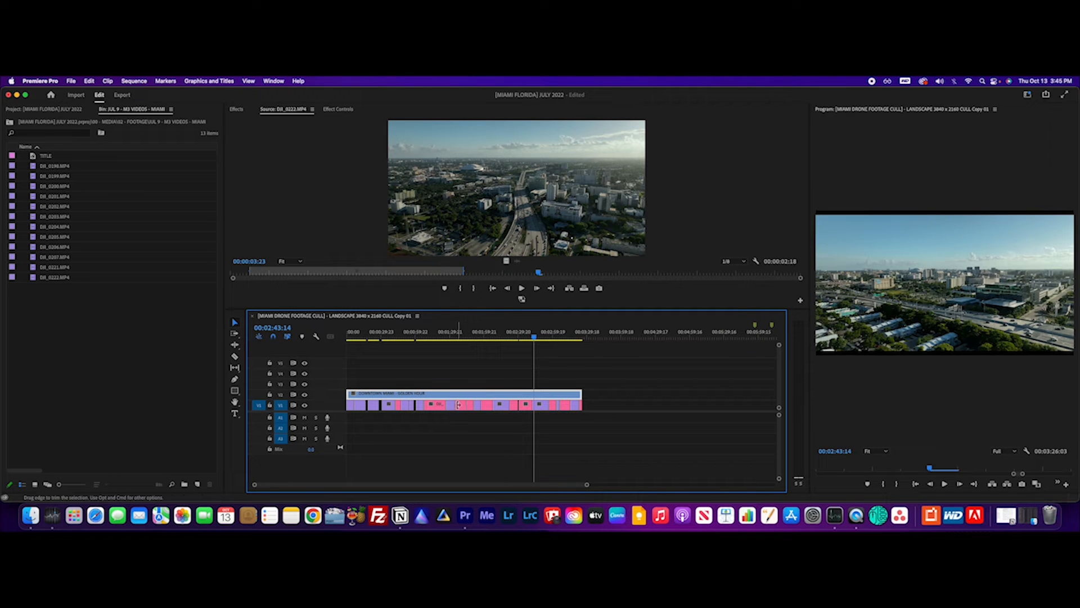
left_click_drag(440, 393, 439, 397)
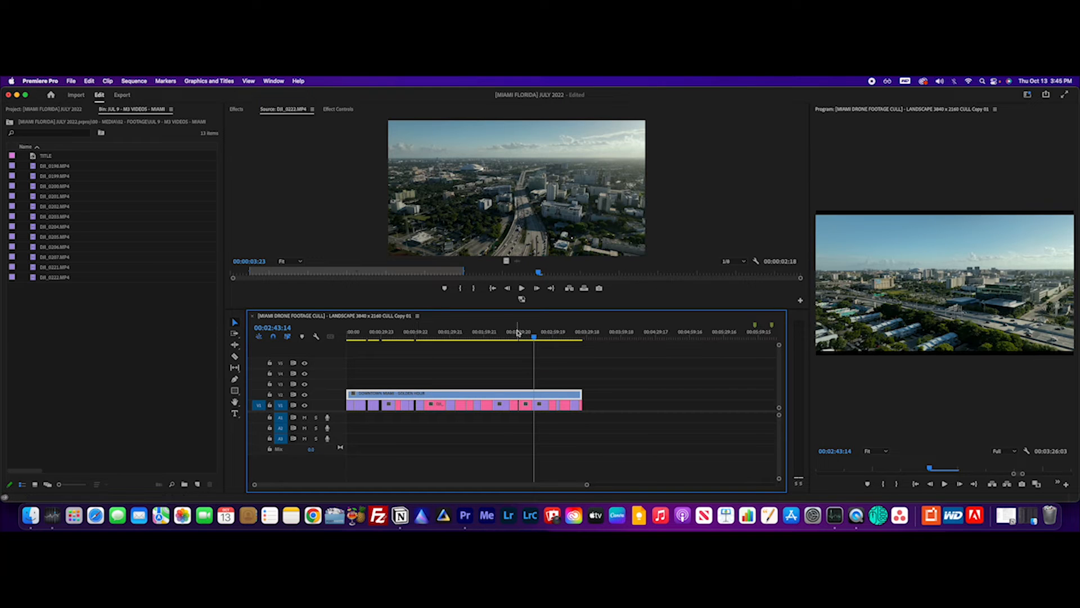
left_click_drag(536, 334, 293, 336)
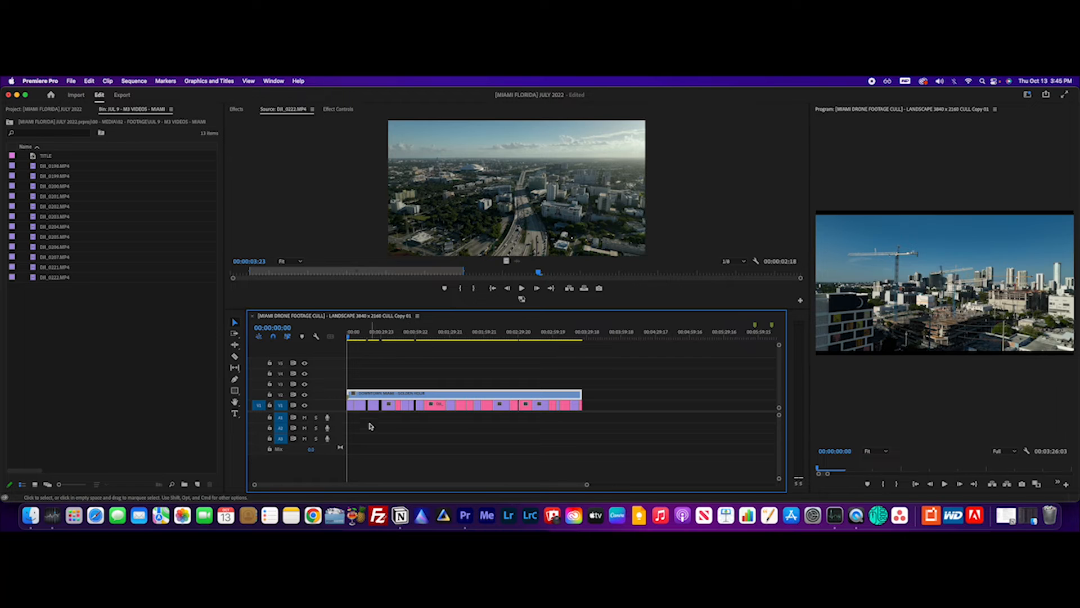
left_click(355, 332)
right_click(373, 330)
left_click(413, 391)
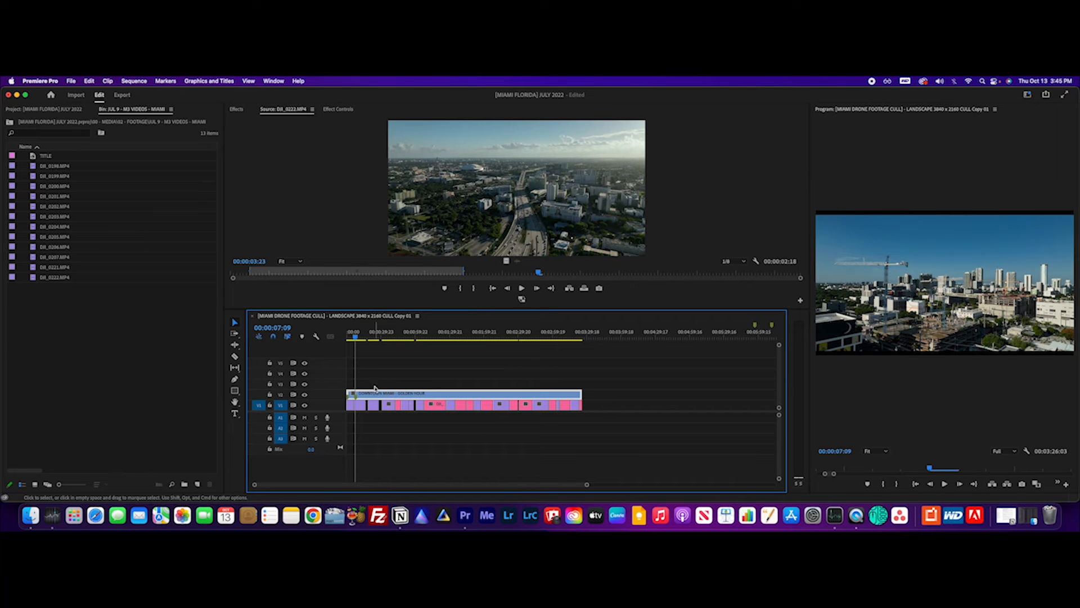
Step: Add a marker at the start of the sequence and stretch its duration to the end of the last clip
key("Home")
left_click(327, 340)
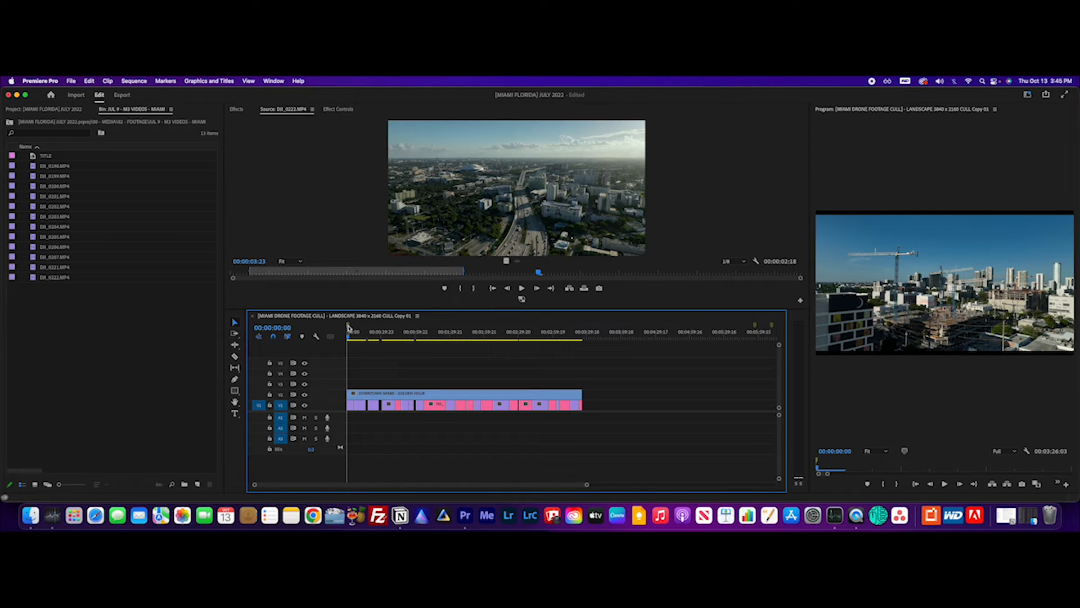
mouse_move(348, 326)
left_mouse_down()
mouse_move(603, 345)
mouse_move(577, 344)
mouse_move(603, 335)
mouse_move(581, 345)
left_mouse_up()
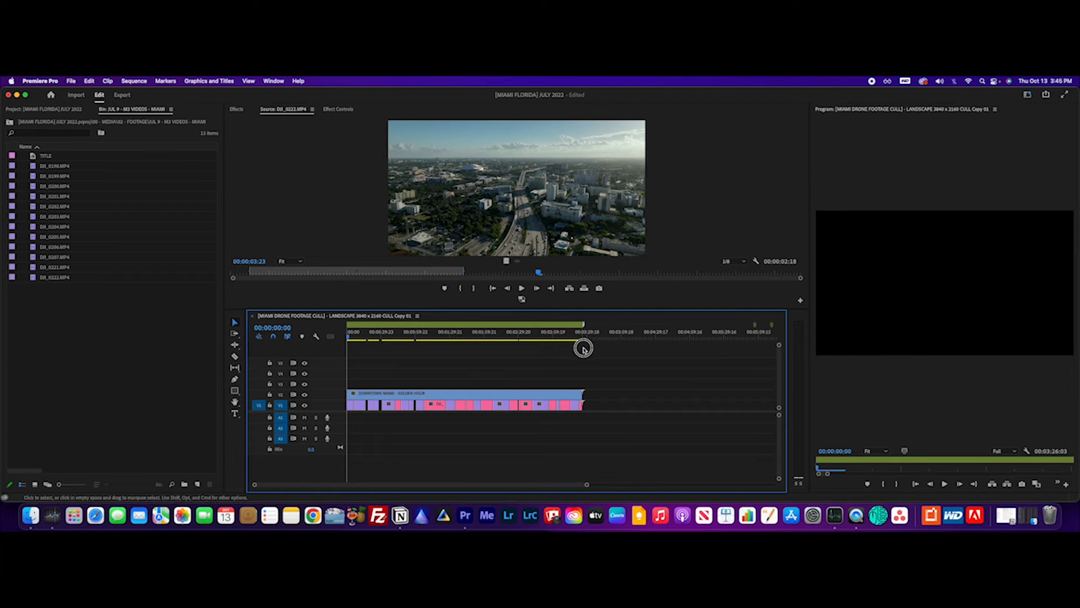
Step: Name the marker that spans the whole cull sequence DOWNTOWN MIAMI
right_click(471, 322)
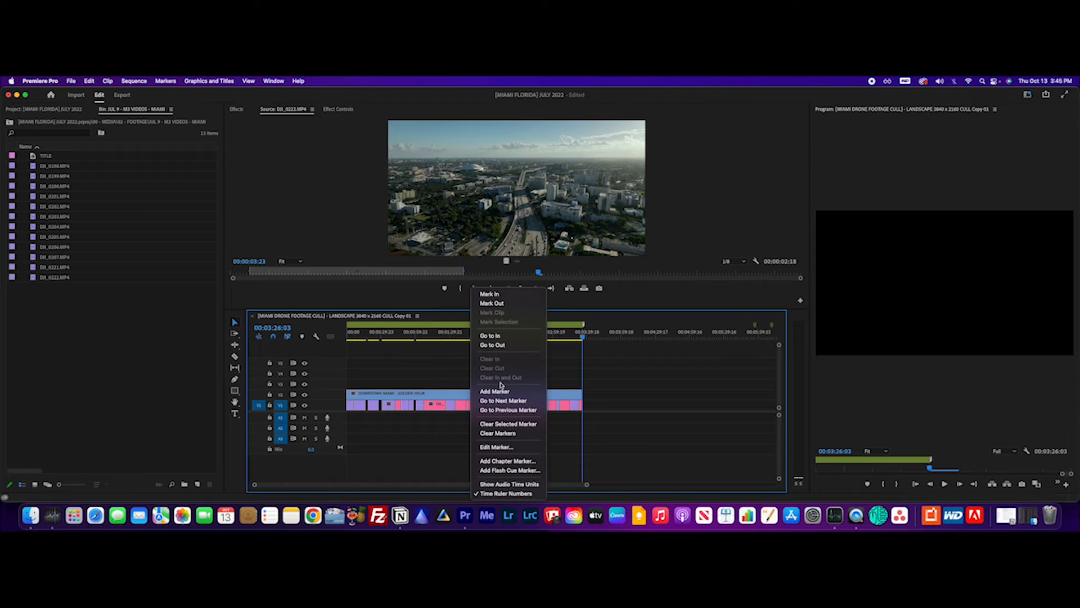
left_click(505, 448)
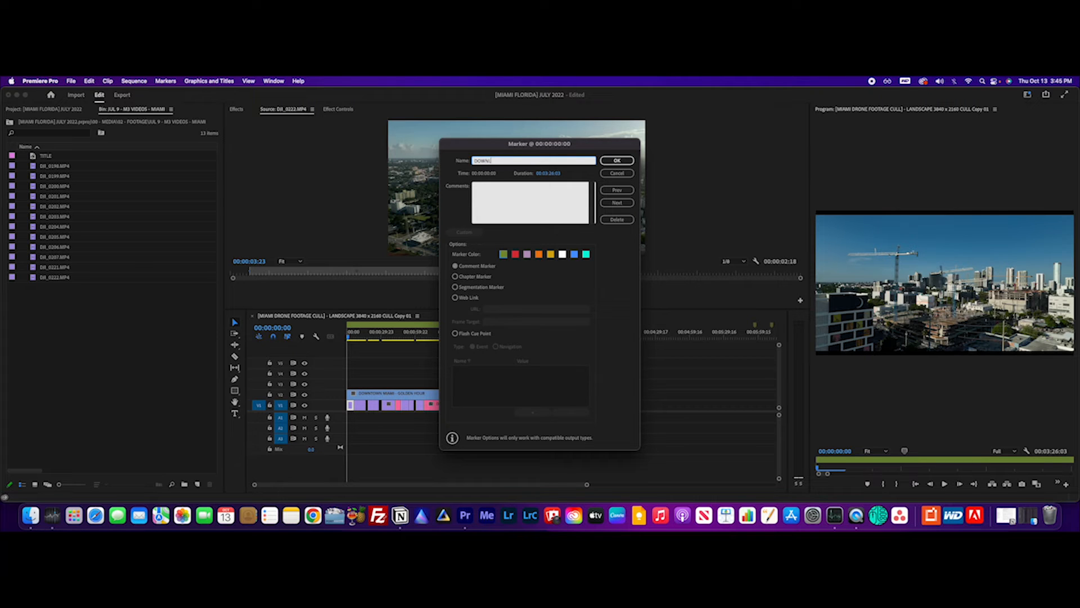
type("DOWNTOWN MIAMI")
key("Return")
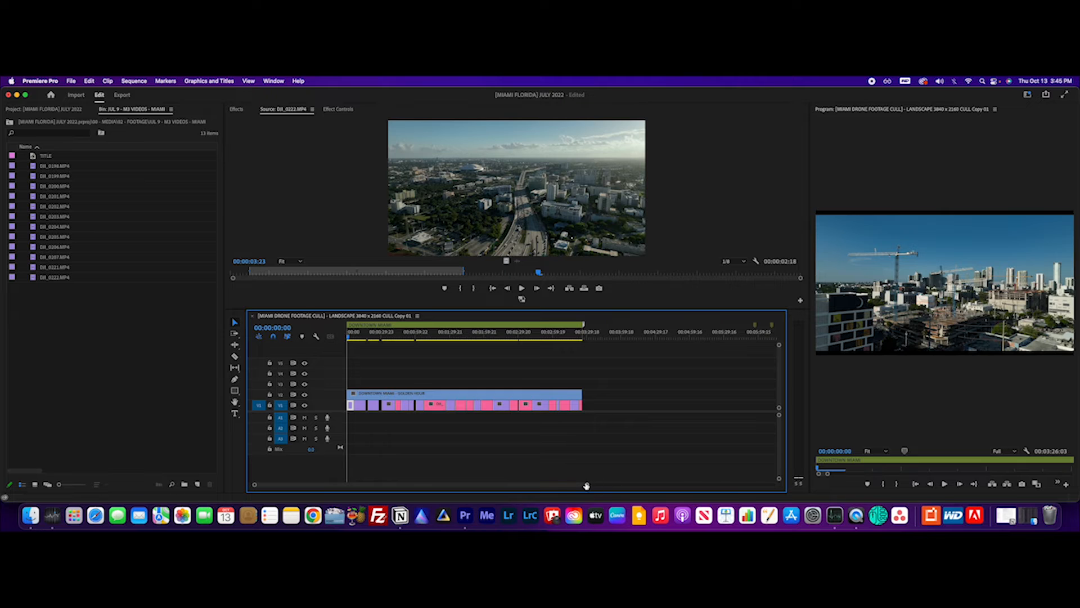
Step: Move the DOWNTOWN MIAMI - GOLDEN HOUR adjustment layer up to V3 and change its label color to Mango
mouse_move(587, 484)
left_mouse_down()
mouse_move(535, 486)
mouse_move(606, 482)
left_mouse_up()
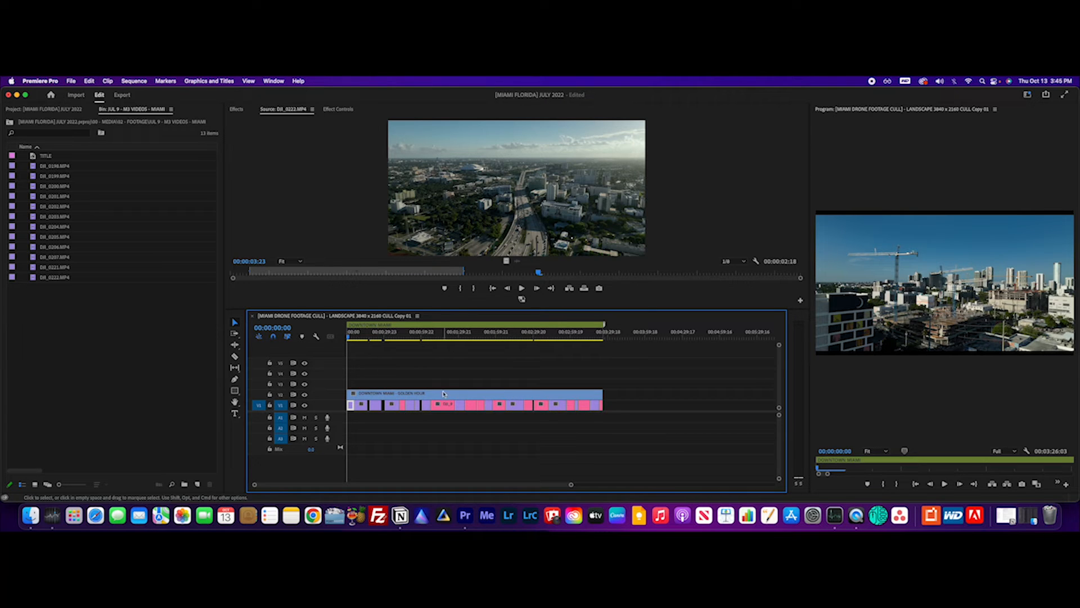
left_click_drag(463, 395, 463, 383)
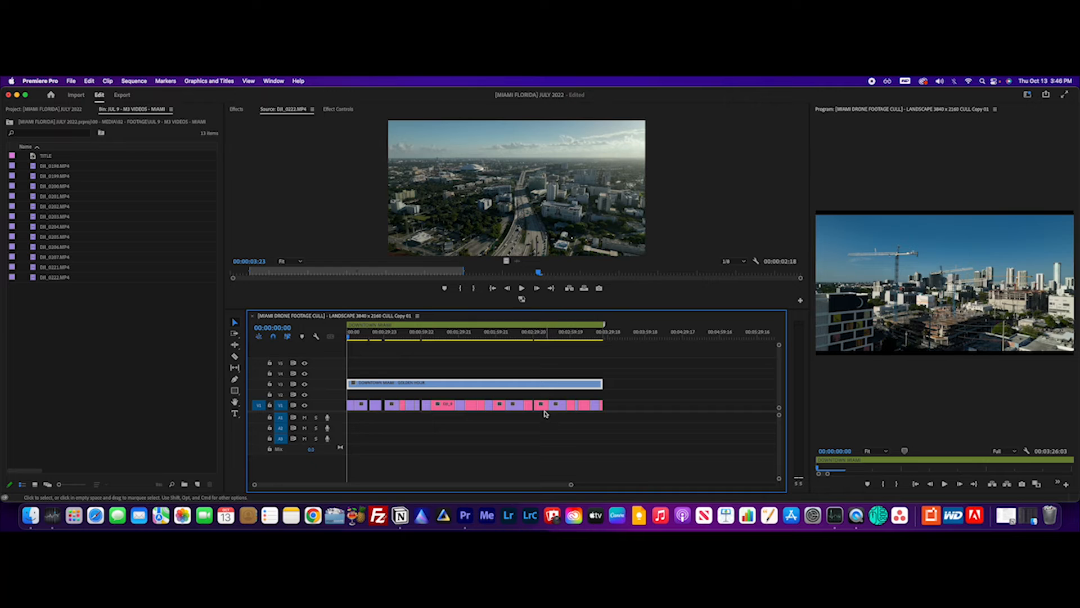
right_click(527, 387)
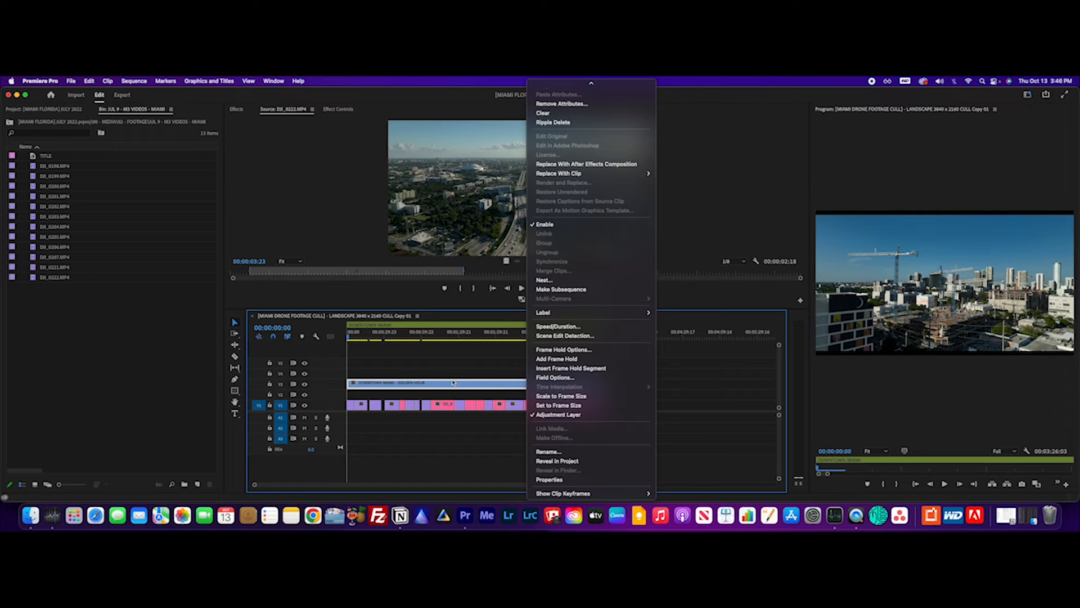
mouse_move(548, 313)
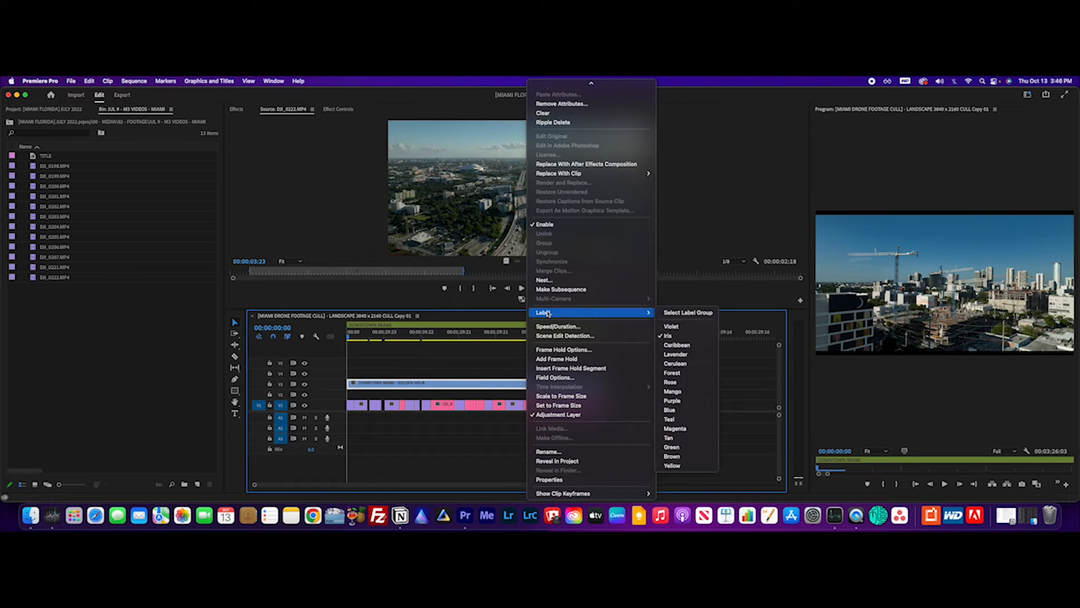
left_click(686, 393)
left_click(538, 367)
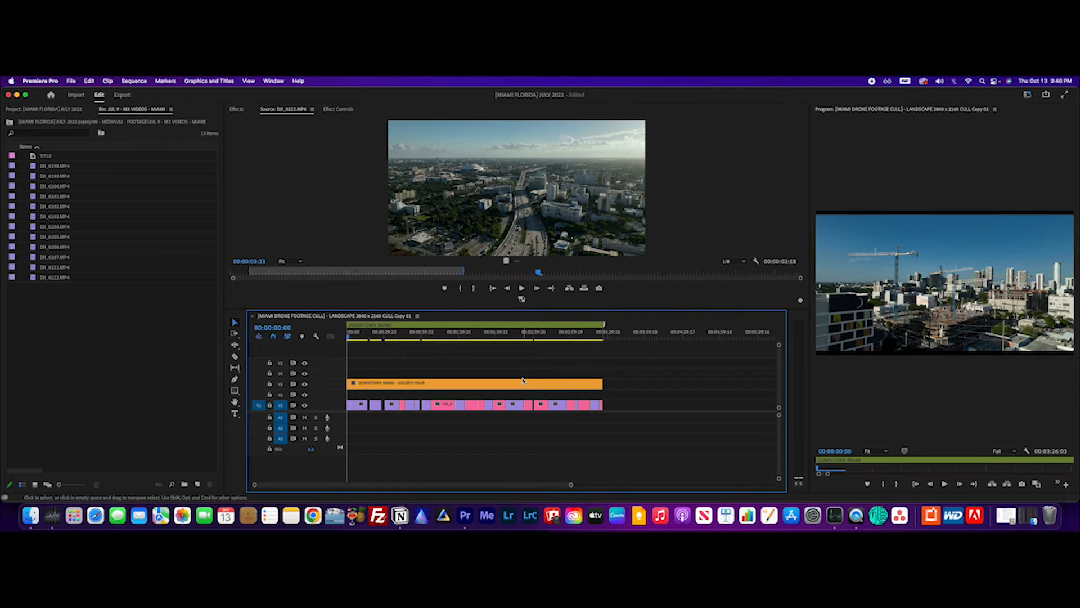
left_click_drag(571, 485, 629, 486)
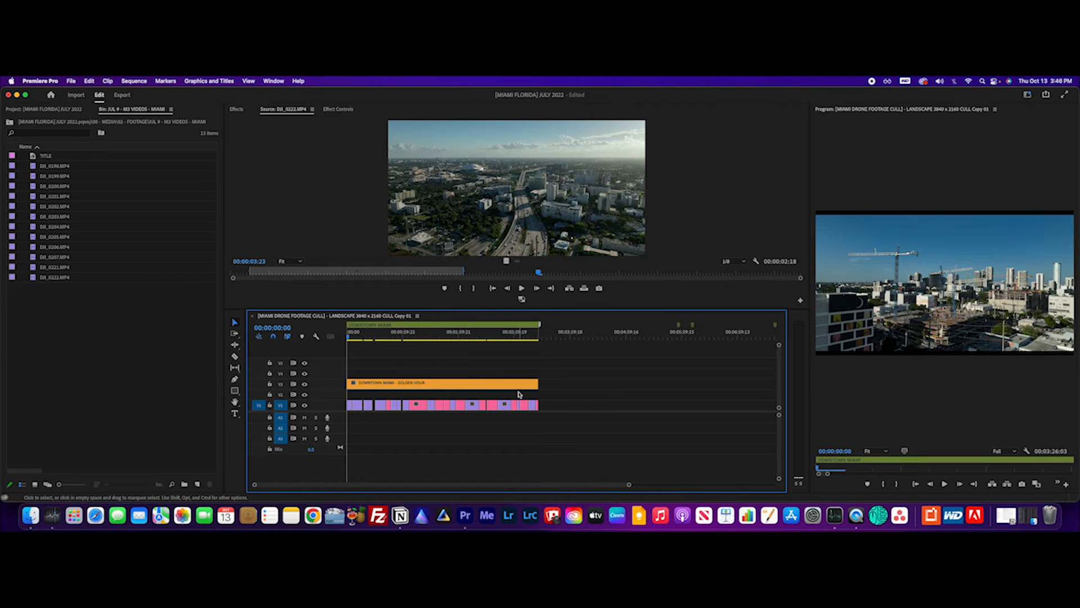
left_click(366, 387)
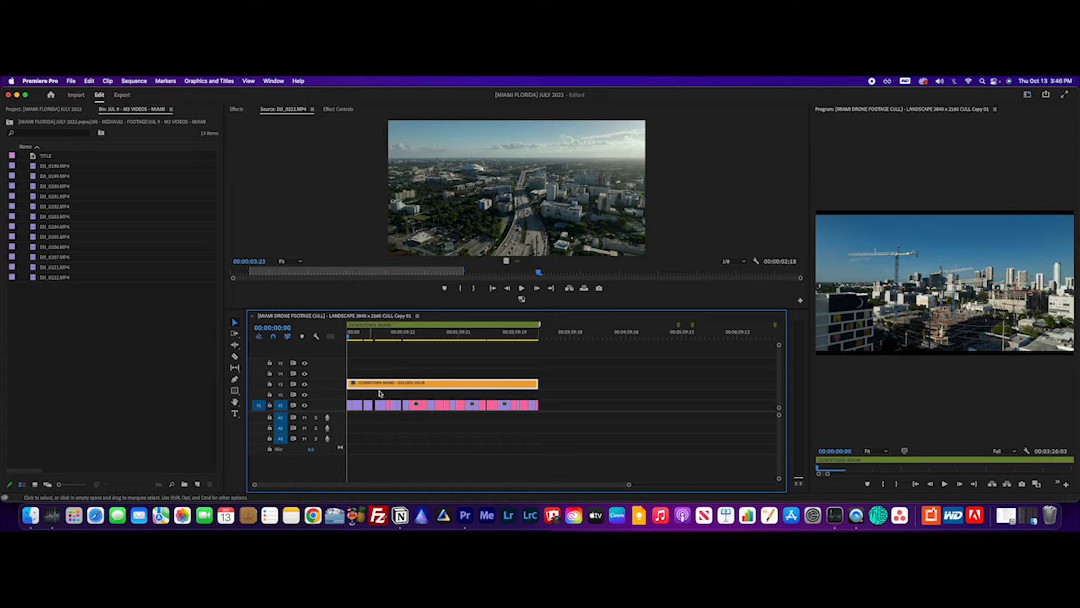
left_click_drag(349, 394, 400, 396)
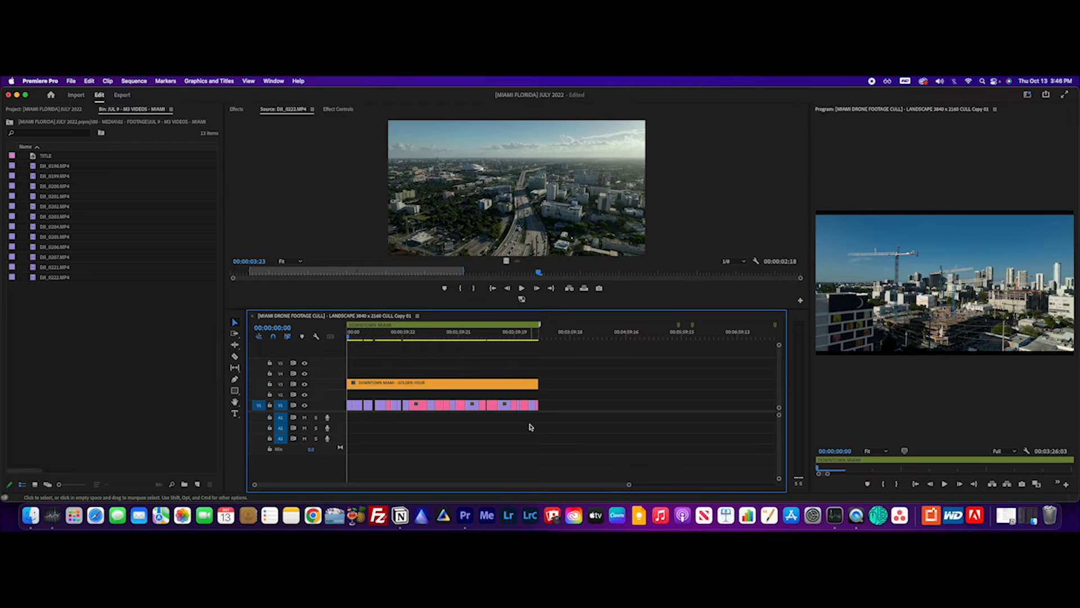
left_click_drag(628, 484, 581, 485)
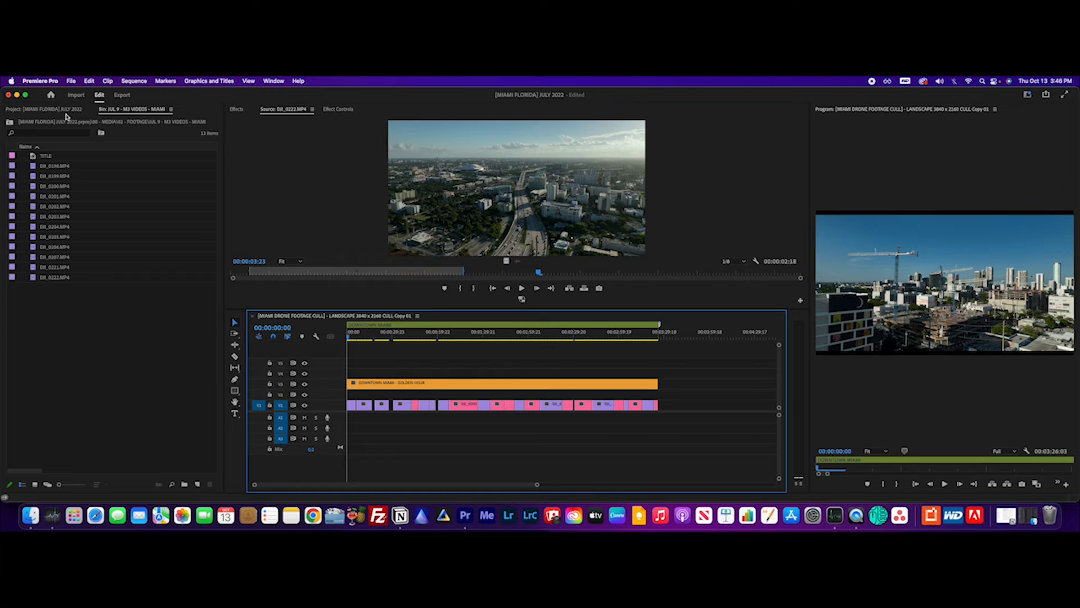
Step: Close the JUL 9 - M3 VIDEOS - MIAMI bin and save the project
right_click(151, 115)
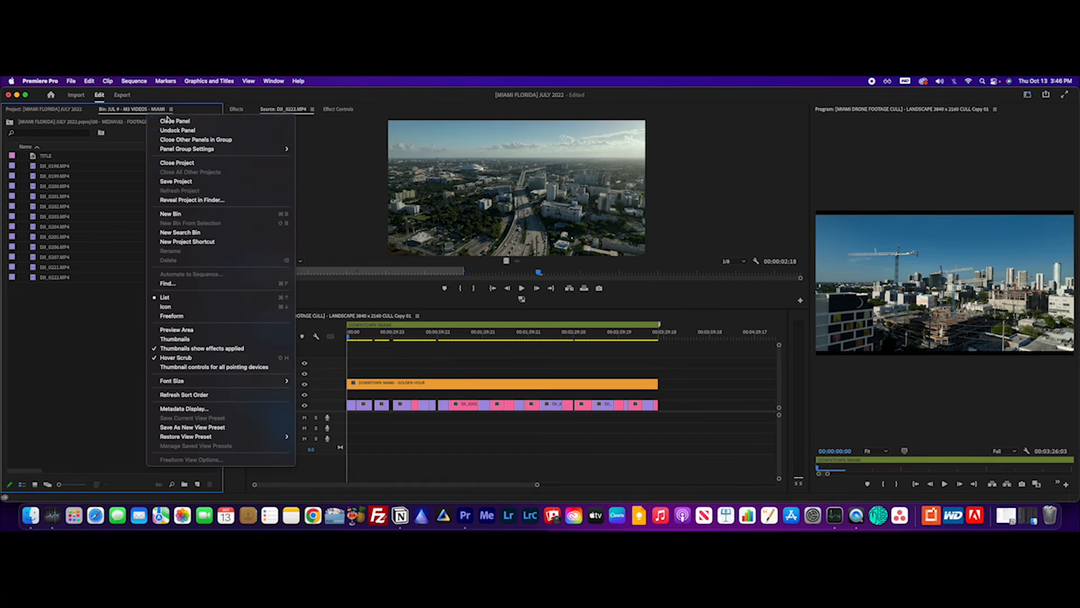
left_click(163, 116)
key("super+s")
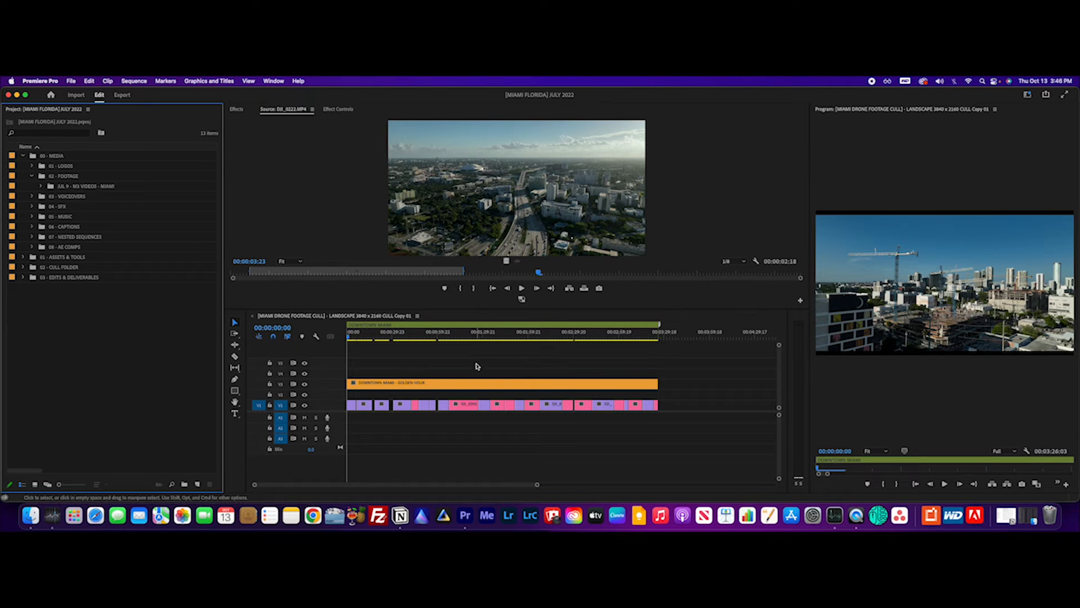
Step: Collapse the 02 - FOOTAGE and 00 - MEDIA bins in the project
left_click_drag(537, 484, 605, 484)
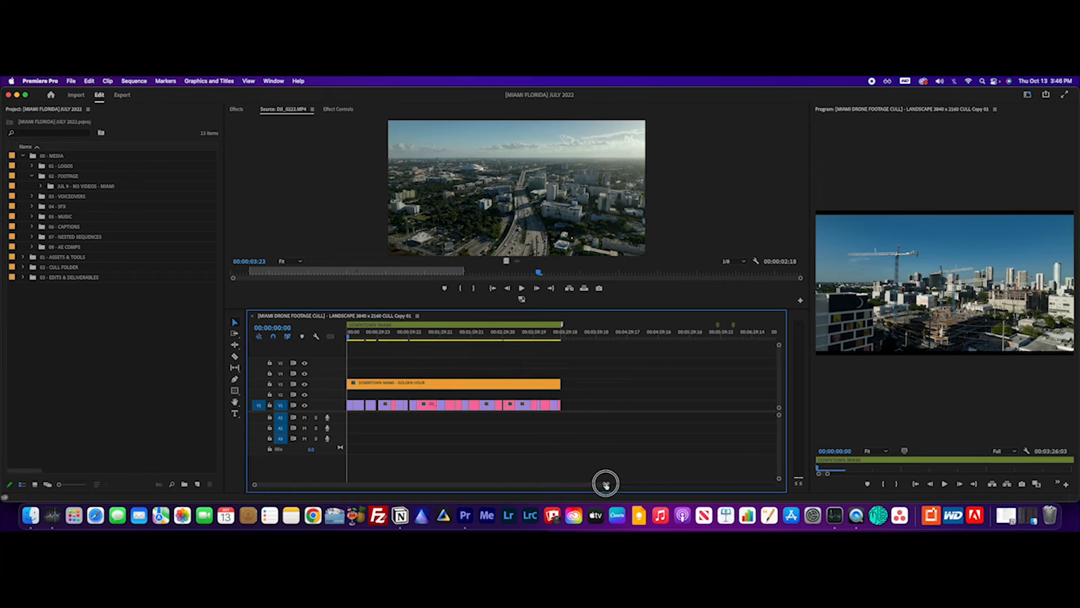
left_click(32, 176)
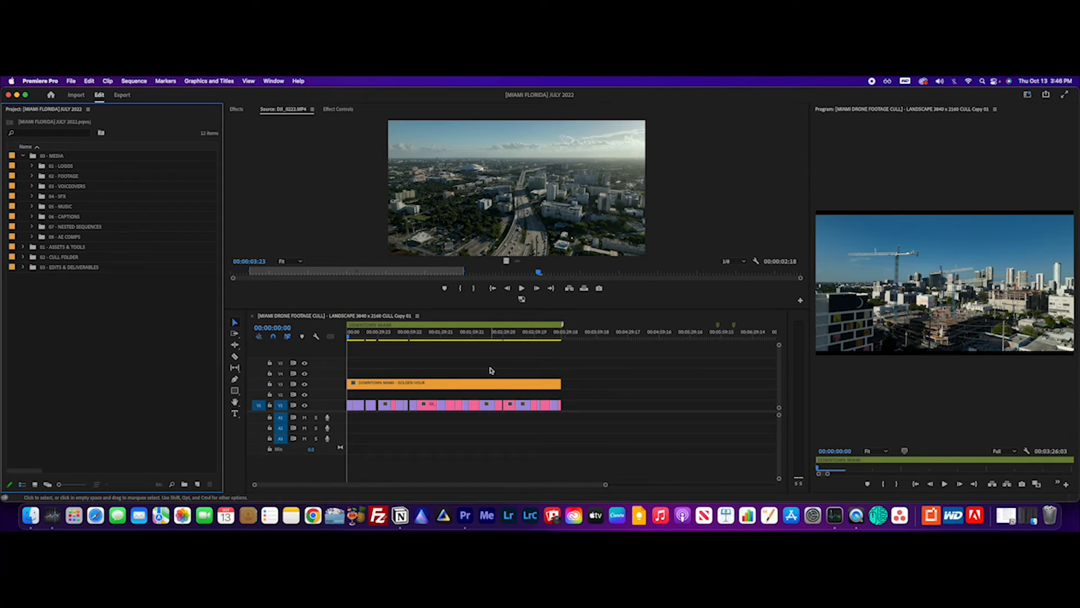
left_click(24, 156)
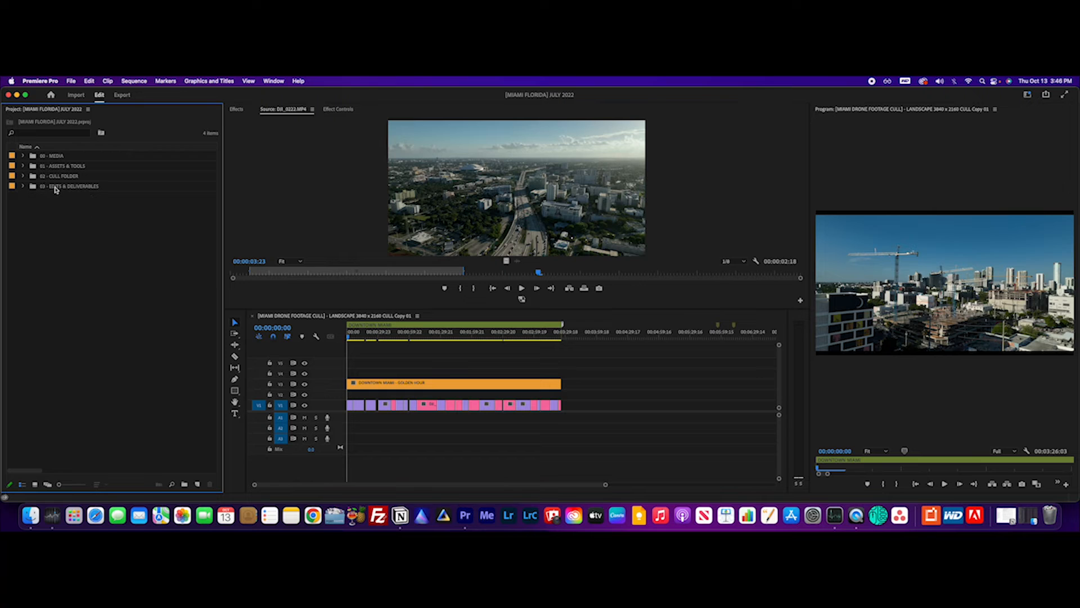
Step: Duplicate the v1.0 - 4K LANDSCAPE - 3840 x 2160 23.976 sequence from the 4K - LANDSCAPE bin inside TEMPLATE FOLDER
left_click(23, 186)
left_click(32, 197)
left_click(41, 217)
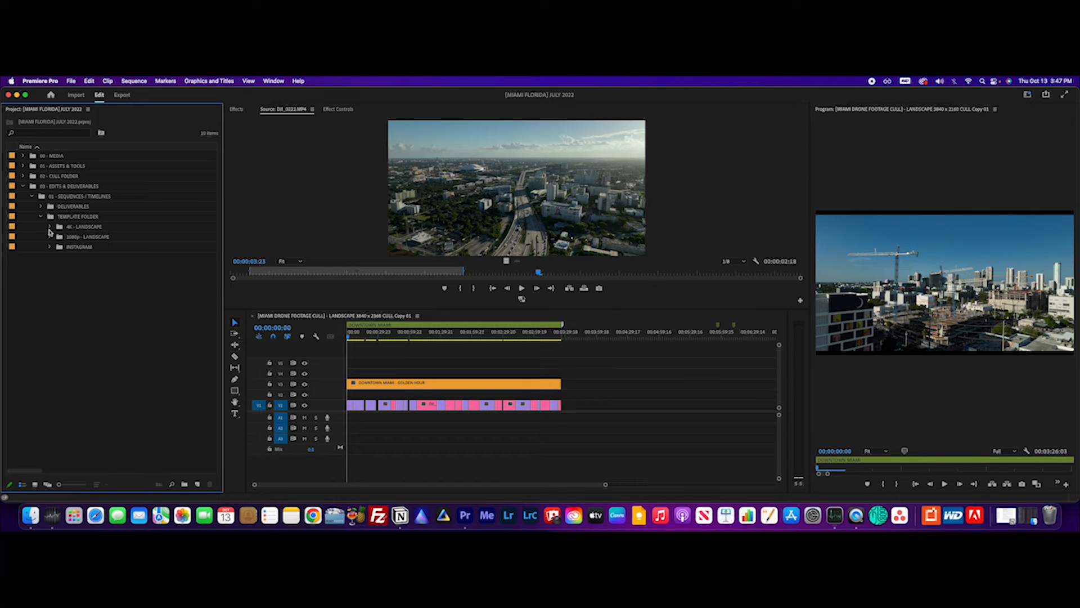
left_click(48, 227)
left_click(84, 238)
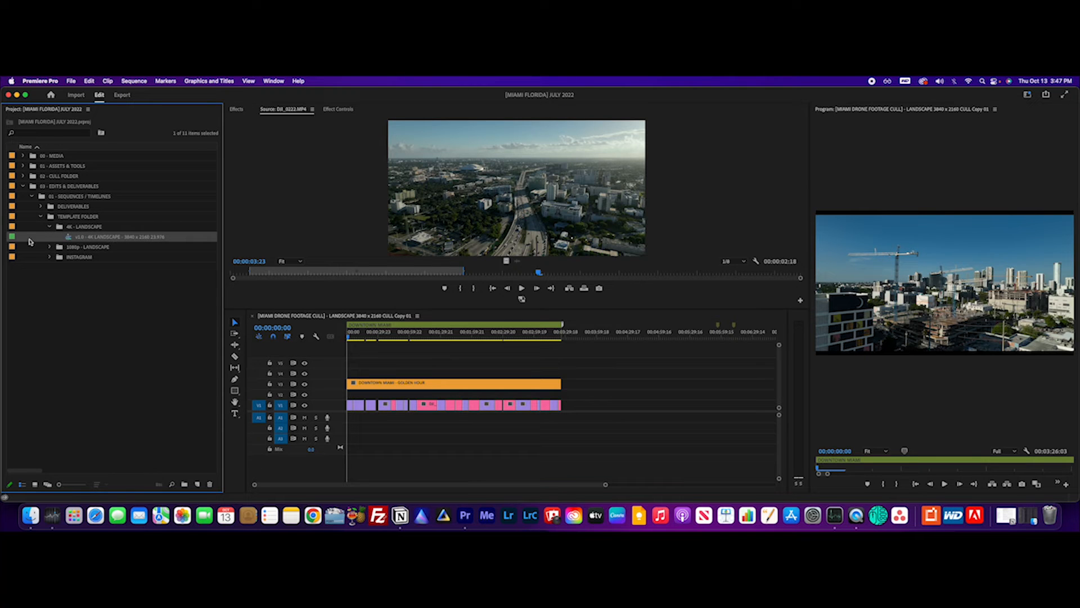
right_click(98, 241)
left_click(125, 290)
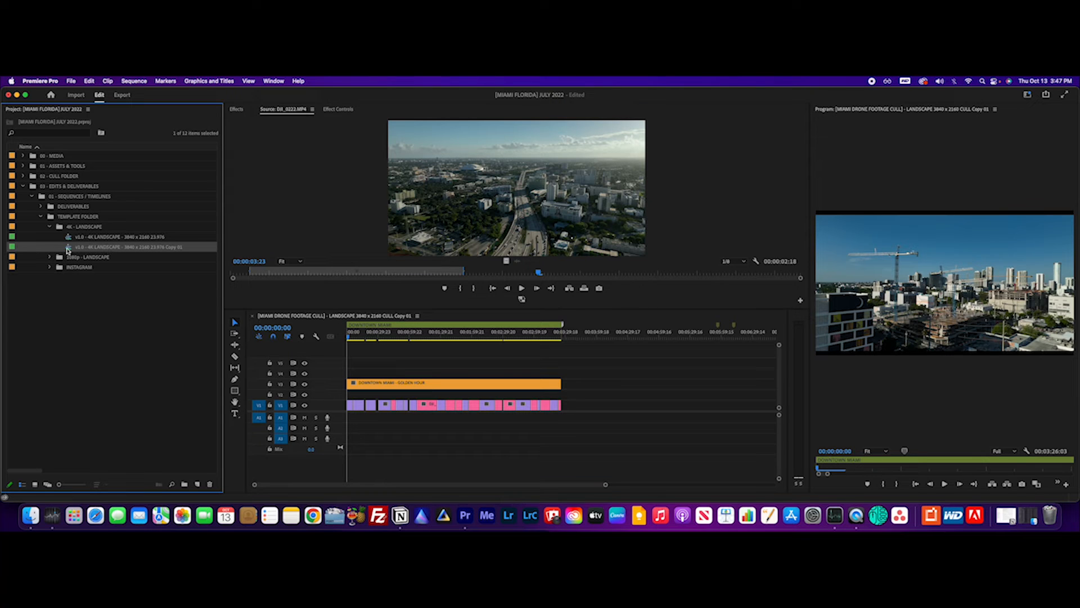
Step: Rename the duplicated sequence v1.0 - MIAMI 30s EDIT - 3840 x 2160 23.976, dropping the copy suffix
left_click(153, 248)
left_click(120, 248)
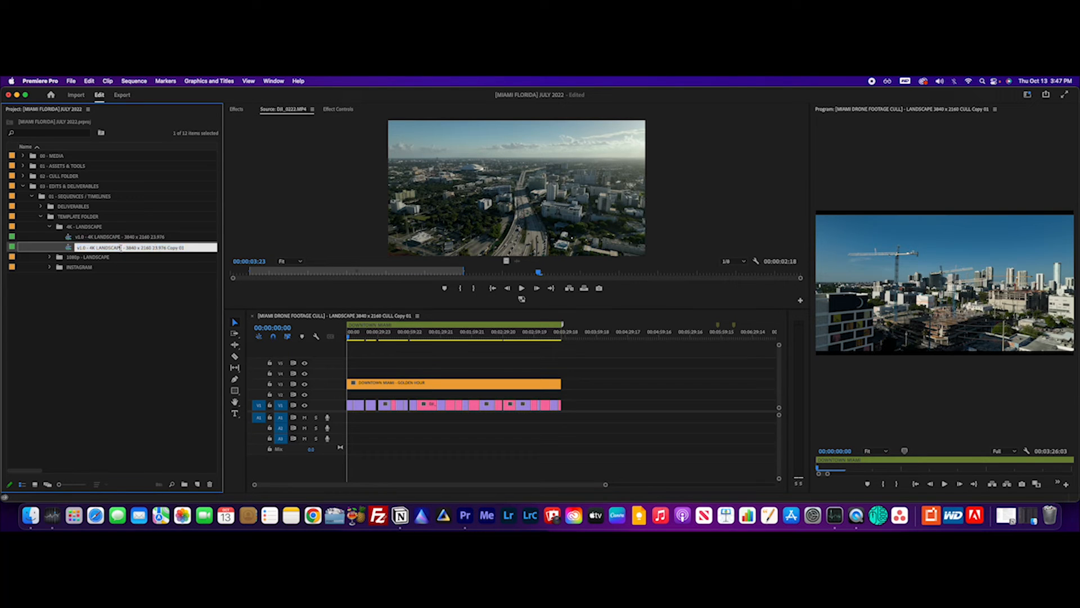
left_click_drag(123, 248, 91, 247)
type("MIAMI 30s EDIT")
left_click(134, 296)
left_click(177, 247)
left_click(177, 247)
key("Right")
left_click(160, 309)
Step: Move the MIAMI 30s EDIT sequence into the DELIVERABLES bin, then collapse TEMPLATE FOLDER and expand DELIVERABLES
left_click(114, 247)
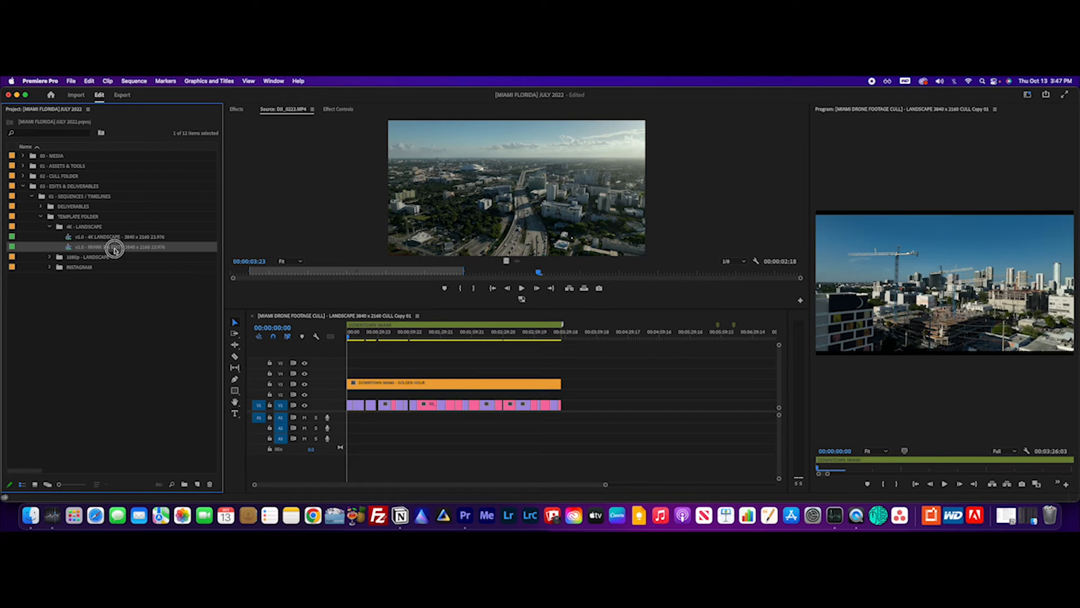
left_click_drag(103, 247, 73, 207)
left_click(50, 227)
left_click(40, 216)
left_click(41, 206)
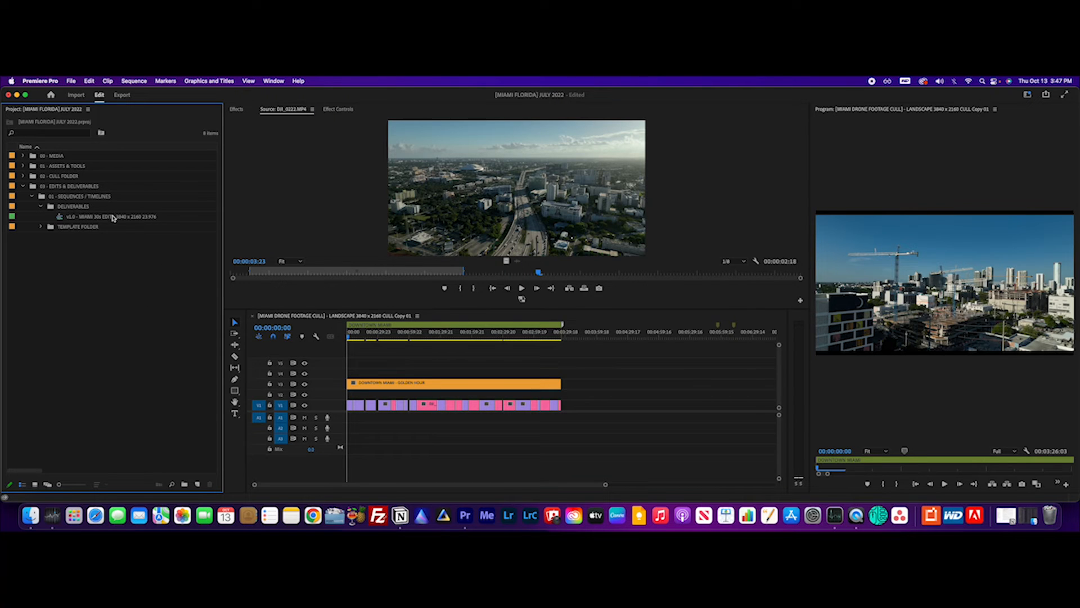
Step: Open the v1.0 - MIAMI 30s EDIT sequence in the timeline and show its full range of clips
left_click(113, 218)
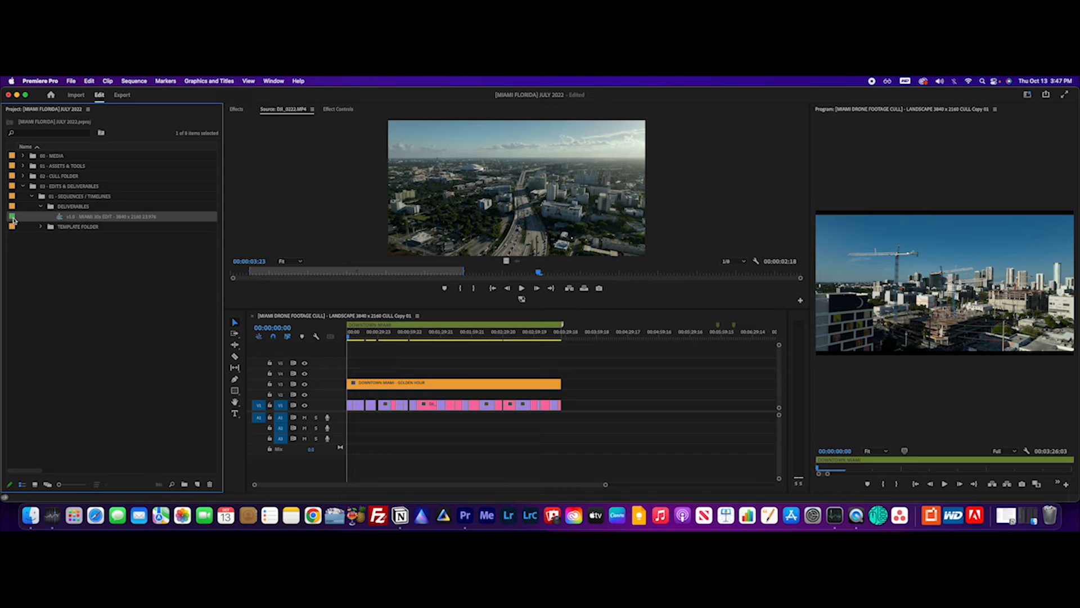
double_click(21, 220)
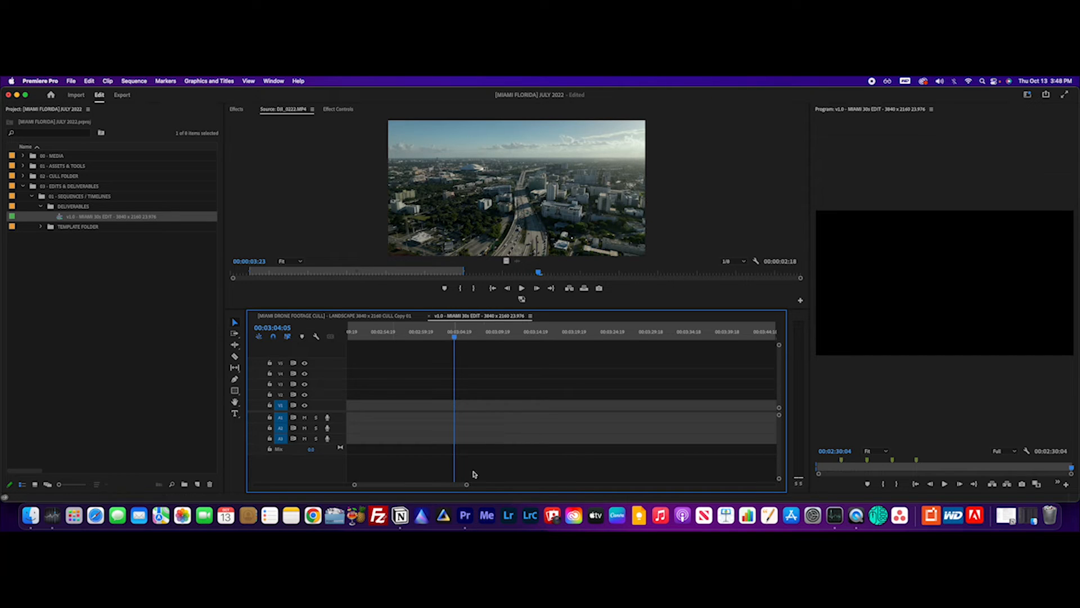
left_click_drag(467, 485, 603, 484)
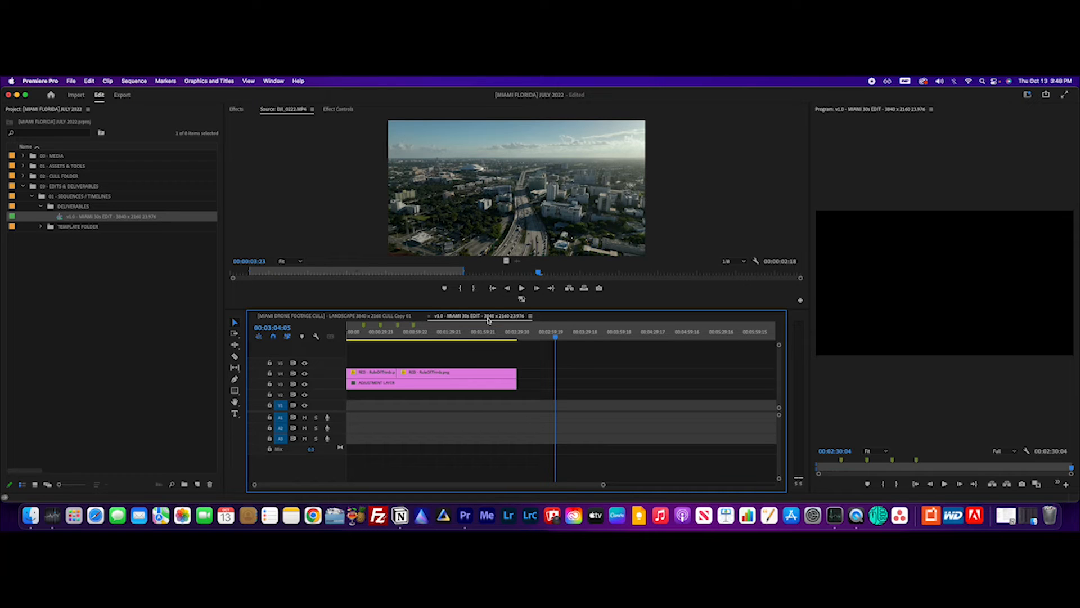
Step: Dock the MIAMI 30s EDIT timeline beneath the cull timeline and enlarge it so its tracks are visible
left_click(488, 319)
left_click_drag(487, 319, 507, 477)
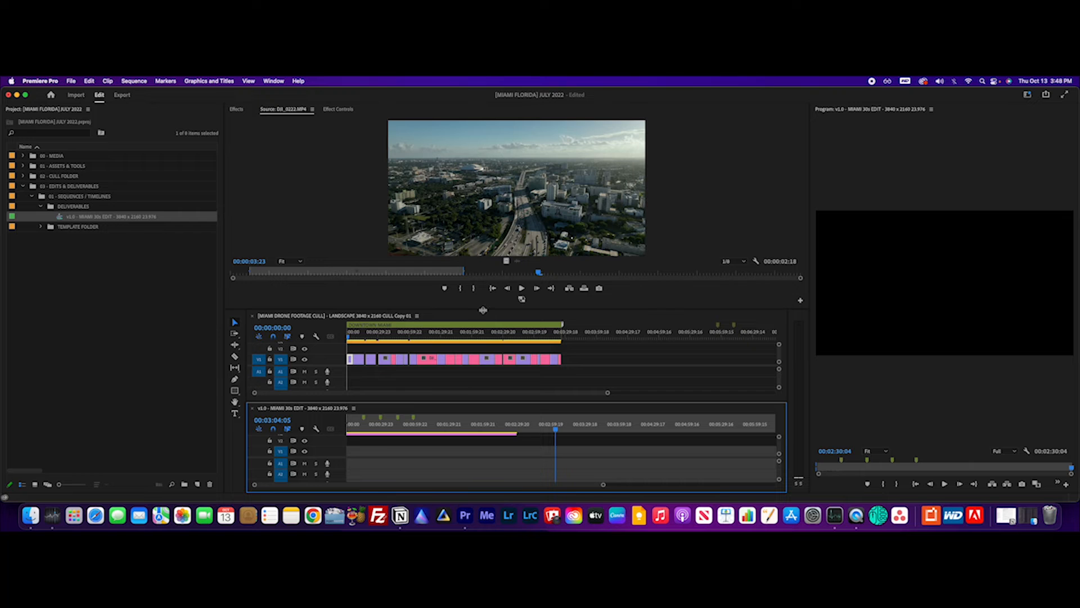
left_click(478, 309)
left_click_drag(477, 309, 475, 284)
left_click_drag(474, 401, 473, 353)
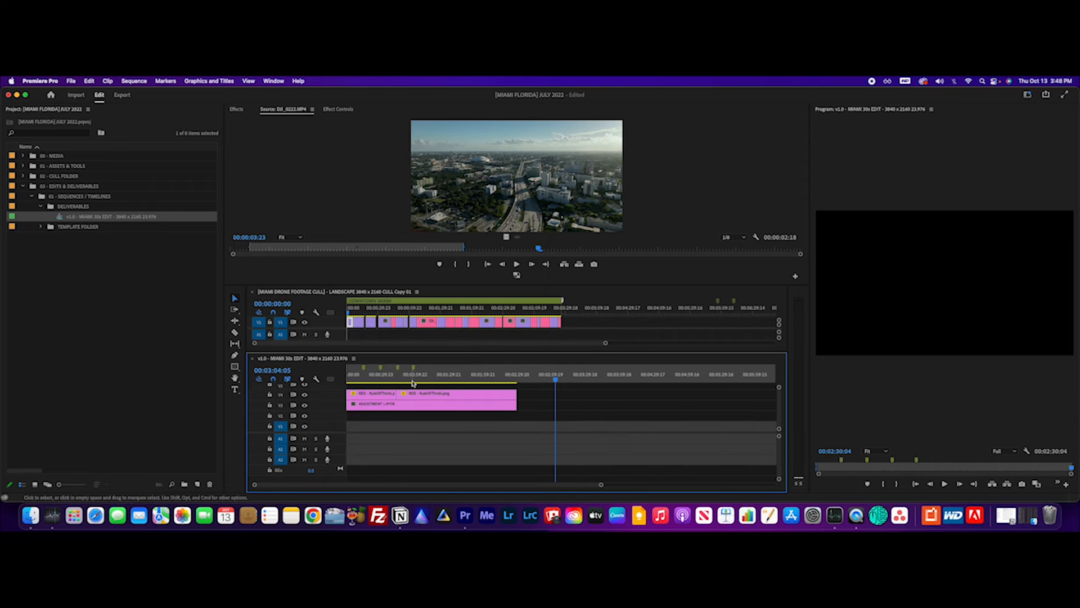
Step: Place the skyline clip found at 00:00:45:18 in the cull at the start of V1 in the MIAMI 30s EDIT sequence
left_click_drag(604, 486, 622, 484)
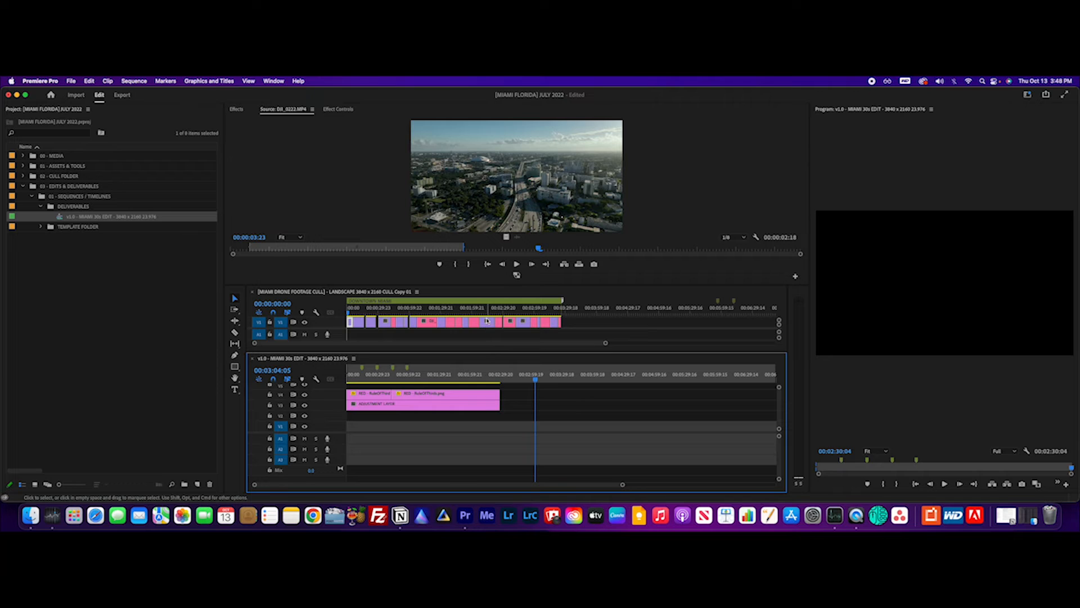
left_click_drag(536, 380, 314, 386)
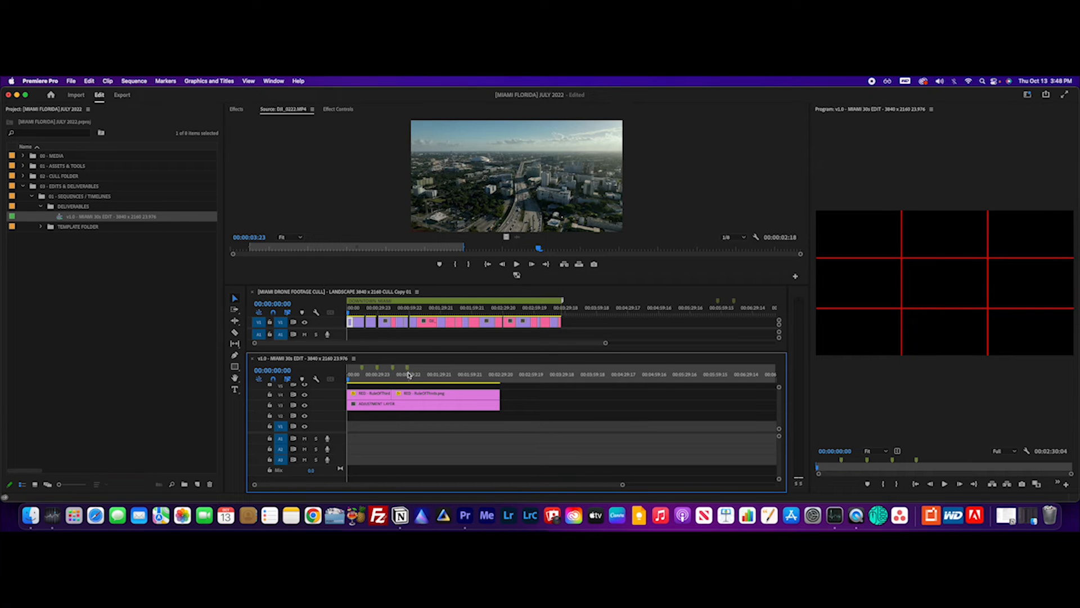
left_click_drag(352, 310, 395, 329)
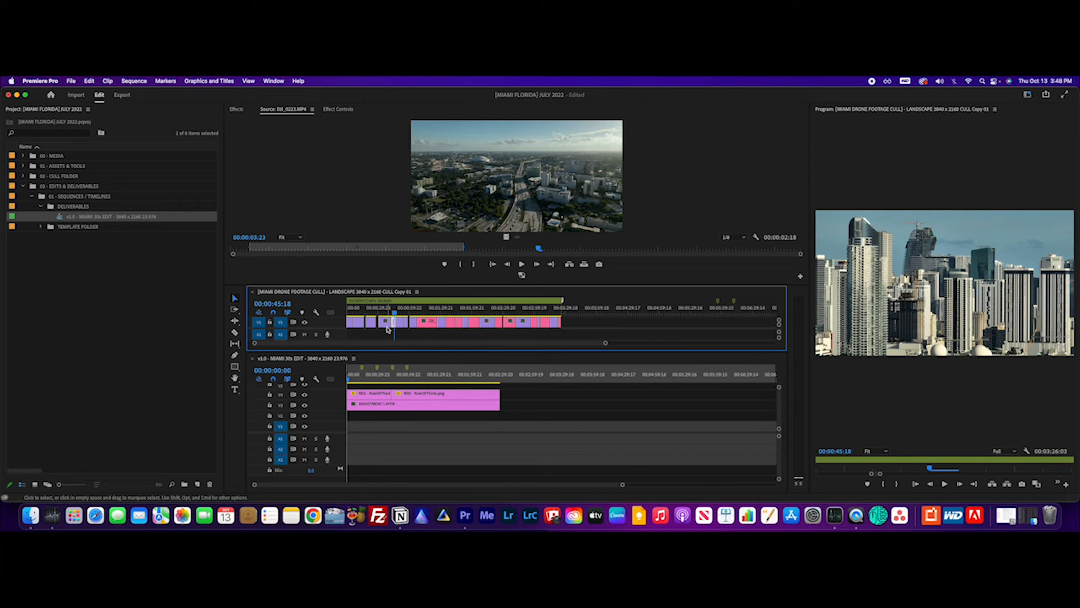
left_click_drag(392, 323, 344, 429)
left_click(349, 378)
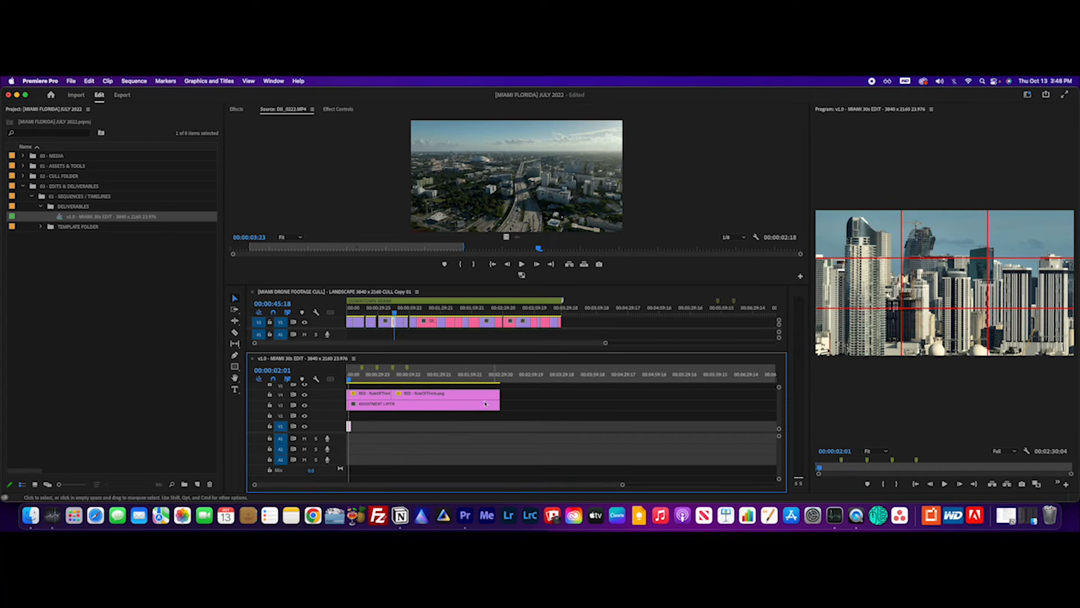
Step: Hide the rule-of-thirds and adjustment layer tracks in the MIAMI 30s EDIT and return its playhead to the start
scroll(485, 403, "up", 1)
left_click(305, 400)
left_click(304, 411)
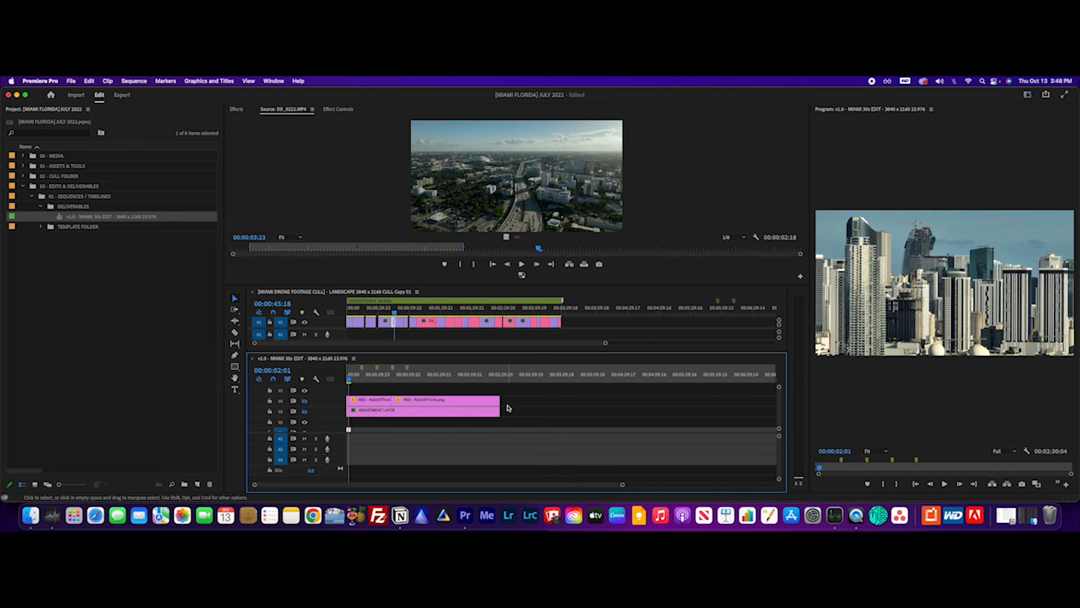
scroll(503, 408, "down", 1)
left_click_drag(348, 379, 346, 380)
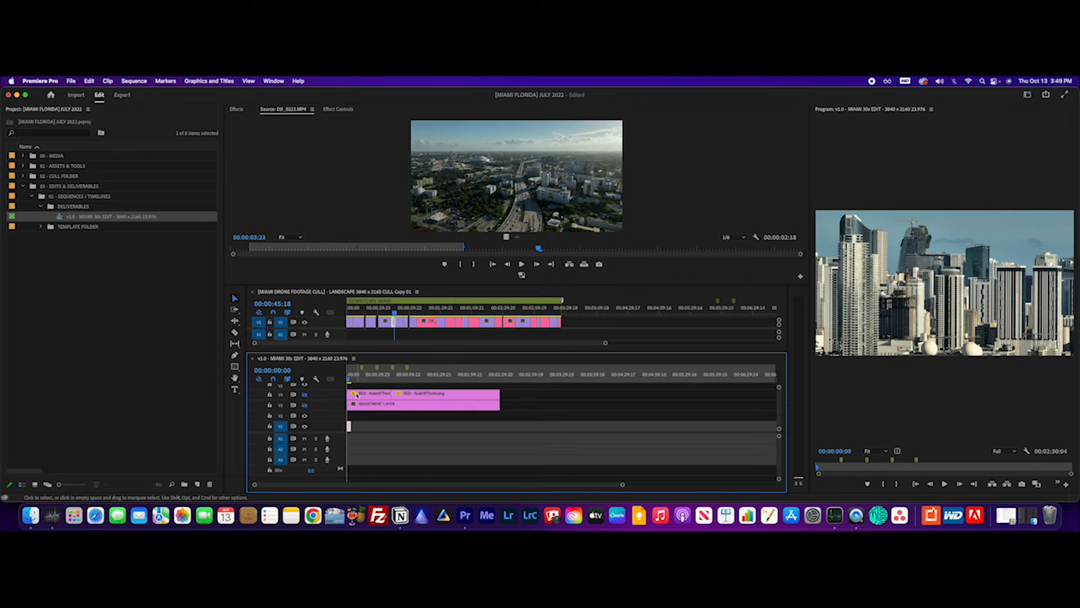
Step: Place three more cull clips one after another behind the opening skyline clip on V1 in the MIAMI 30s EDIT
left_click_drag(400, 307, 362, 426)
left_click_drag(508, 322, 367, 427)
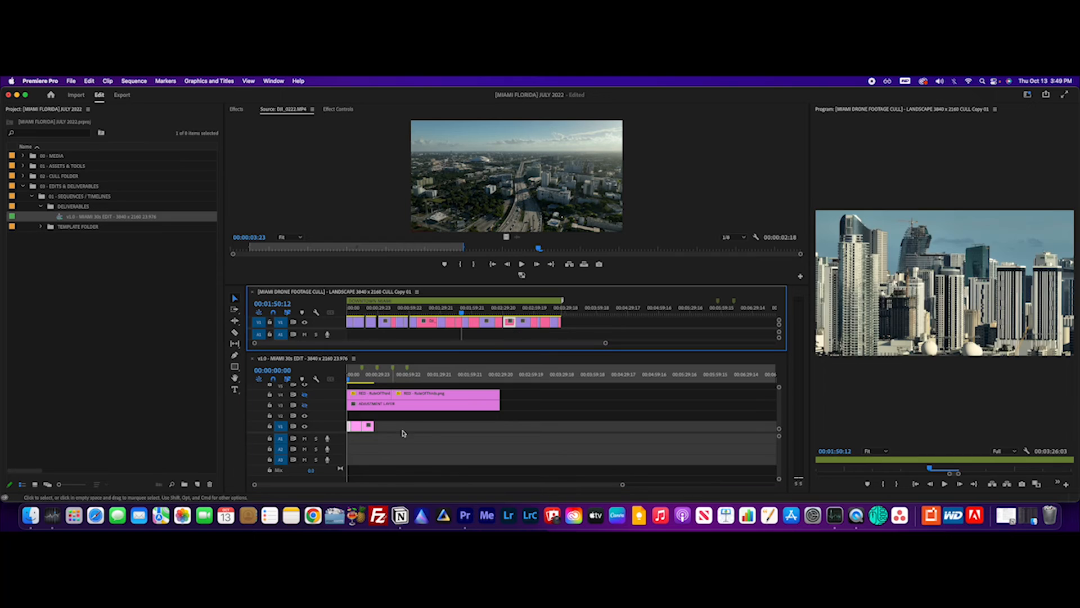
left_click_drag(529, 320, 376, 429)
left_click(374, 427)
Step: Play the MIAMI 30s EDIT from the start and review the third and fourth clips on V1
left_click_drag(384, 375, 338, 394)
key("space")
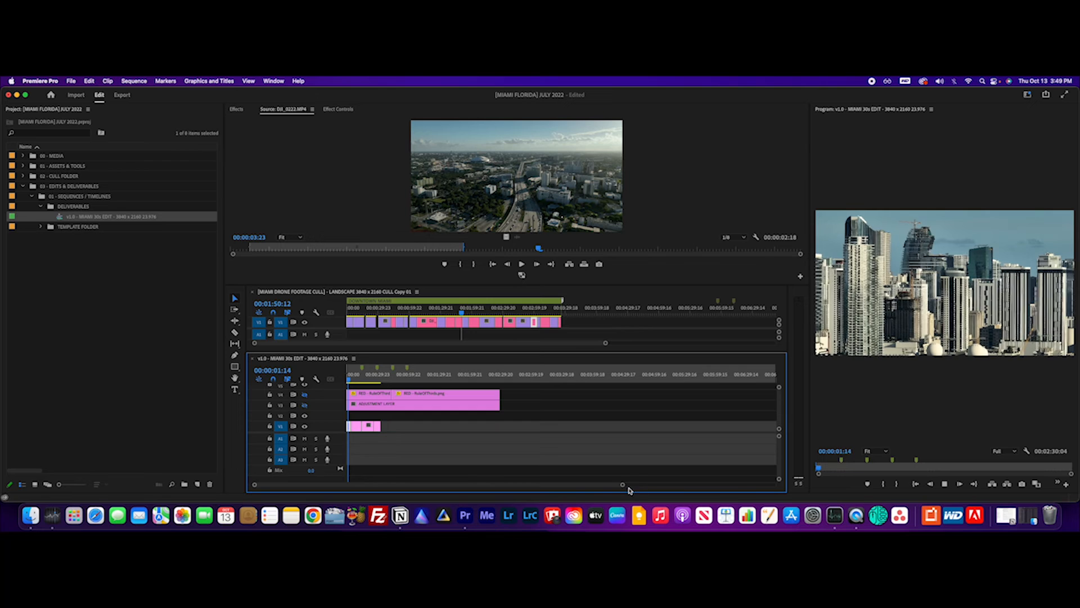
left_click_drag(622, 485, 388, 484)
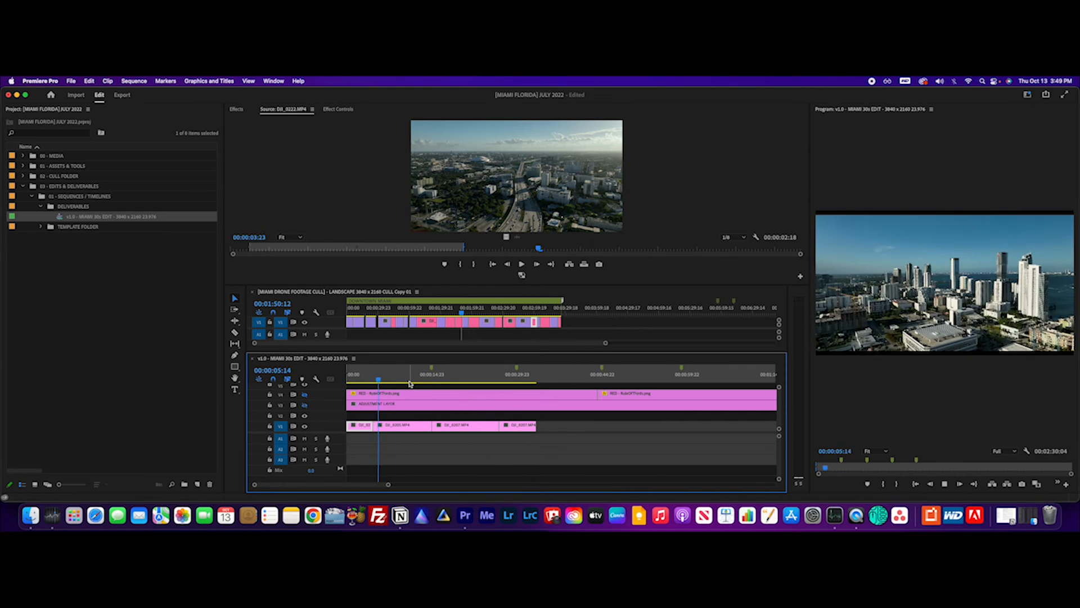
left_click(453, 376)
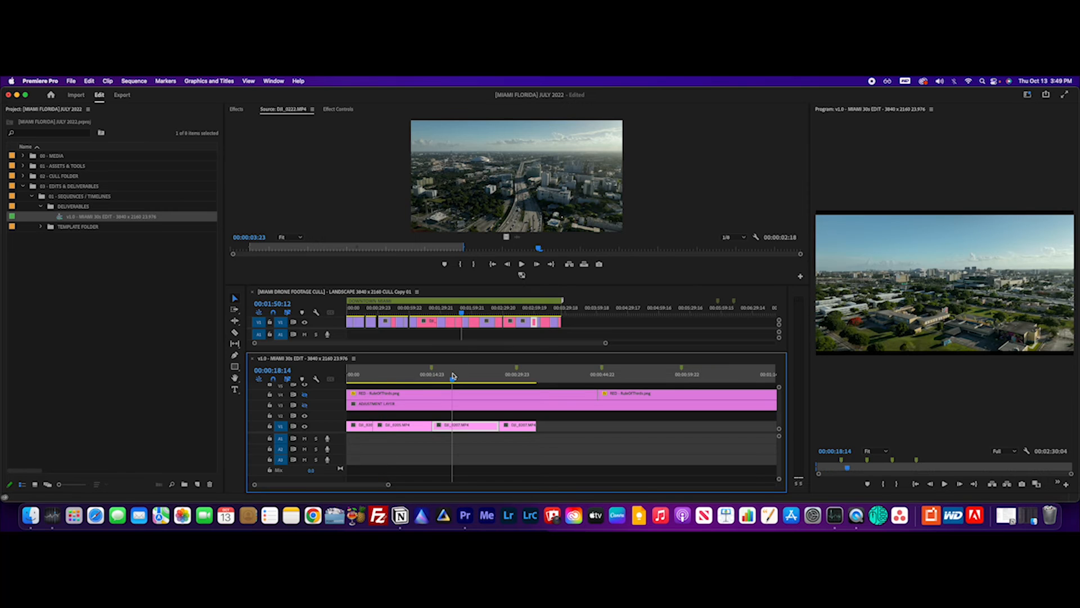
left_click(511, 377)
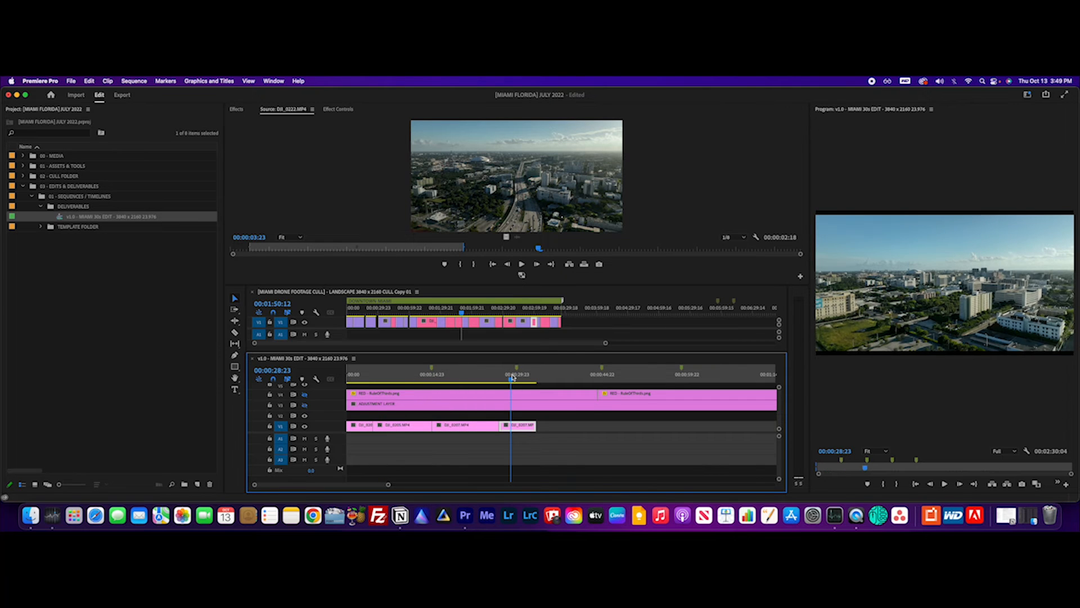
key("space")
key("space")
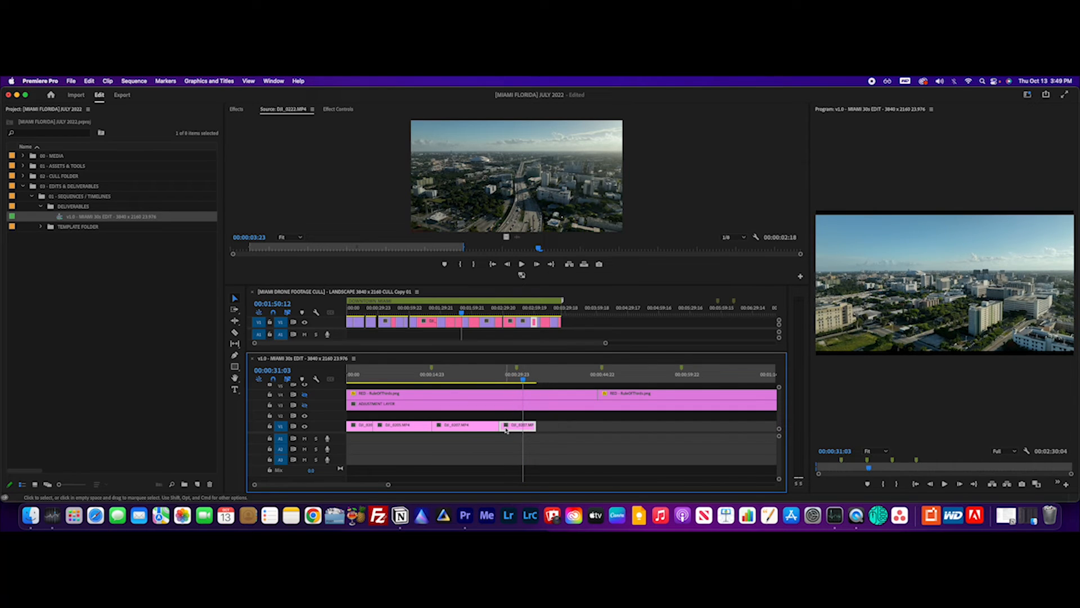
Step: Undo all the clip placements on V1 in the MIAMI 30s EDIT and return its playhead to the start
key("super+z")
key("super+z")
key("super+z")
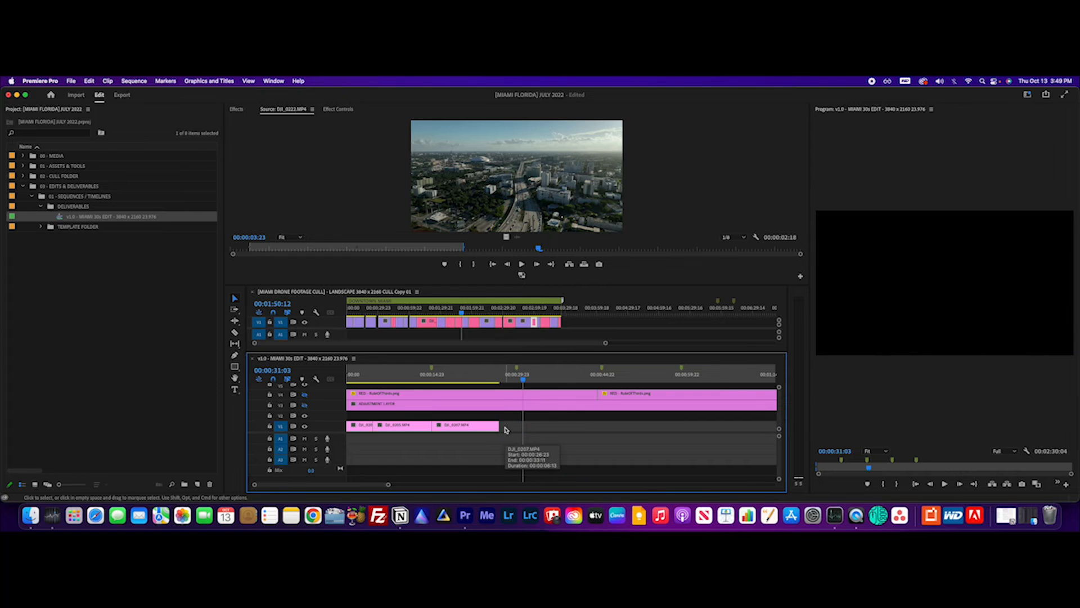
key("super+z")
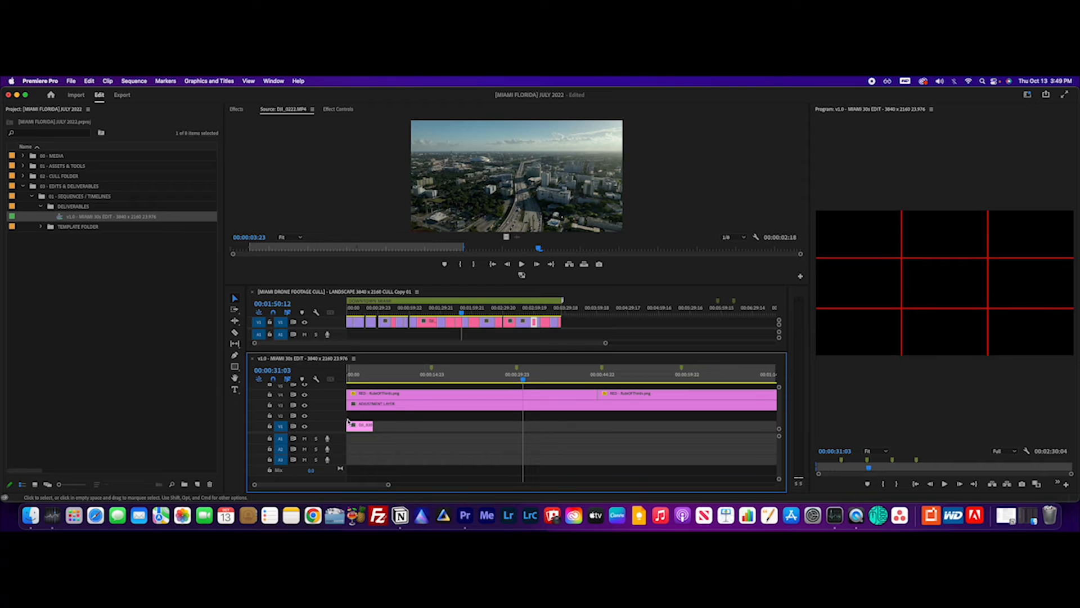
key("super+z")
key("Home")
left_click_drag(388, 484, 491, 481)
Step: Collapse the 03 - EDITS & DELIVERABLES bin and open the 05 - MUSIC bin inside 00 - MEDIA
left_click(23, 186)
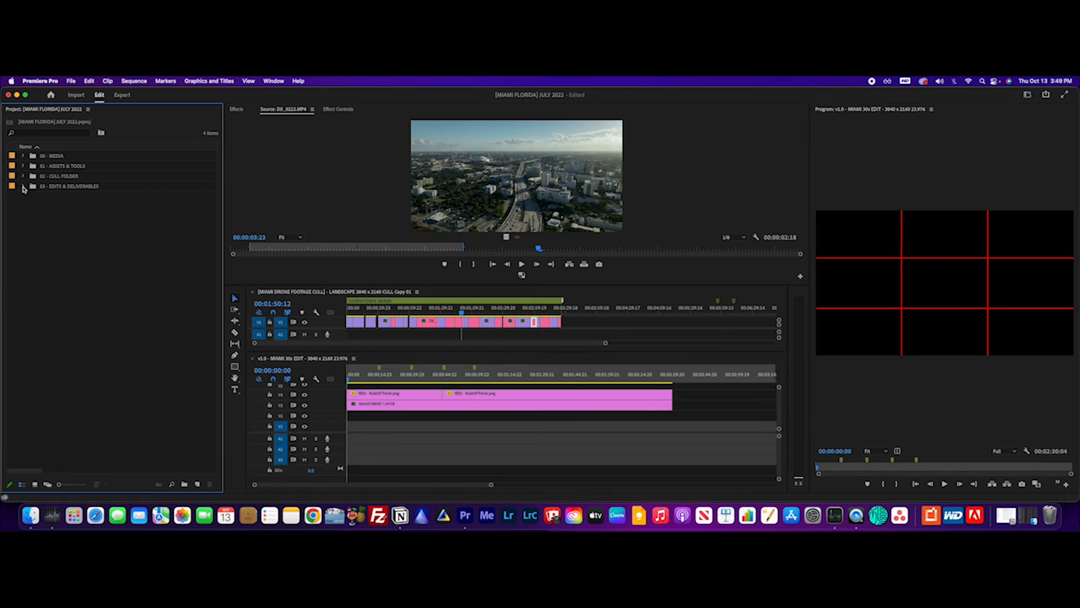
left_click(23, 157)
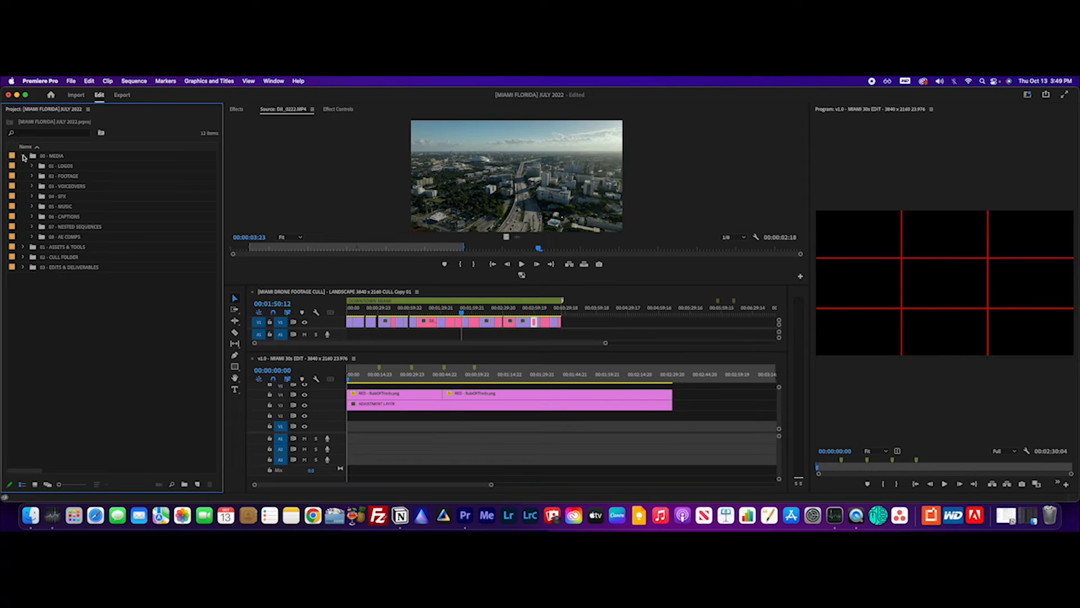
left_click(67, 206)
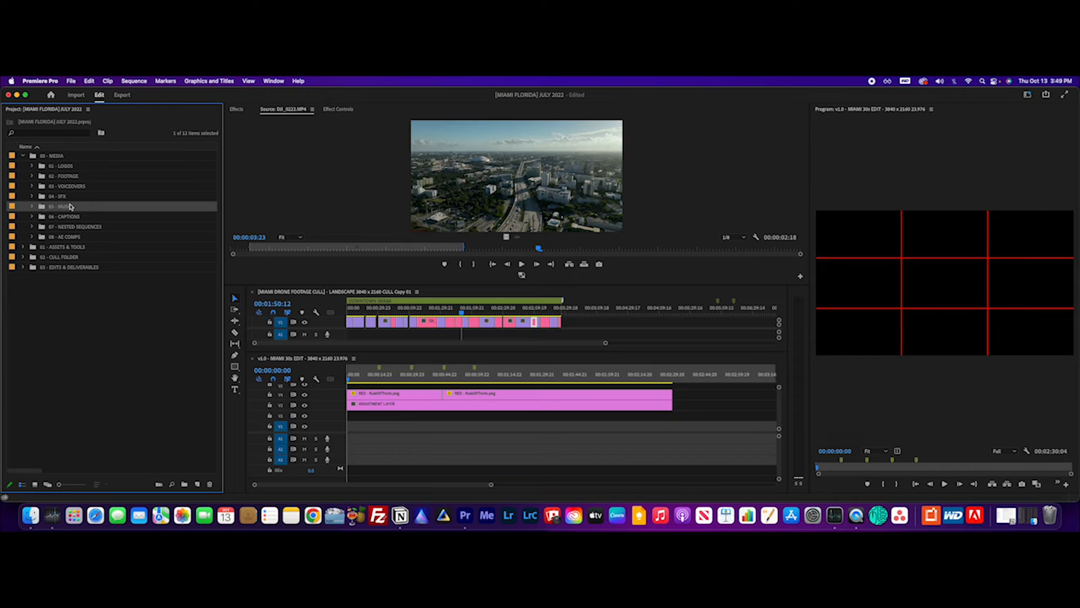
double_click(67, 207)
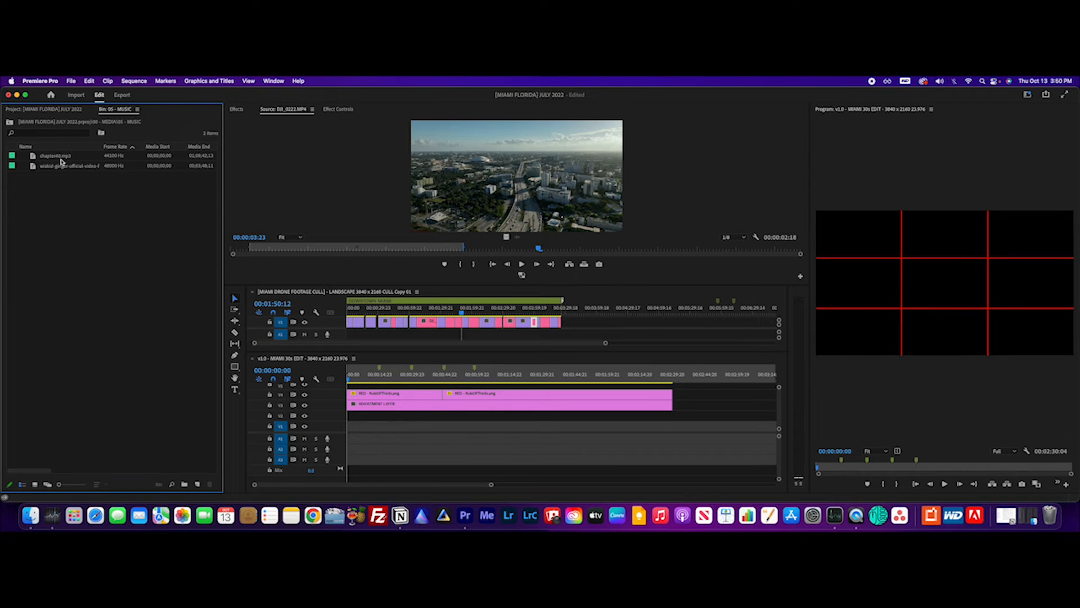
Step: Start a media import from the Music folder and audition Africana Heat.wav and Drugs - DK The Punisher.mp3
double_click(58, 223)
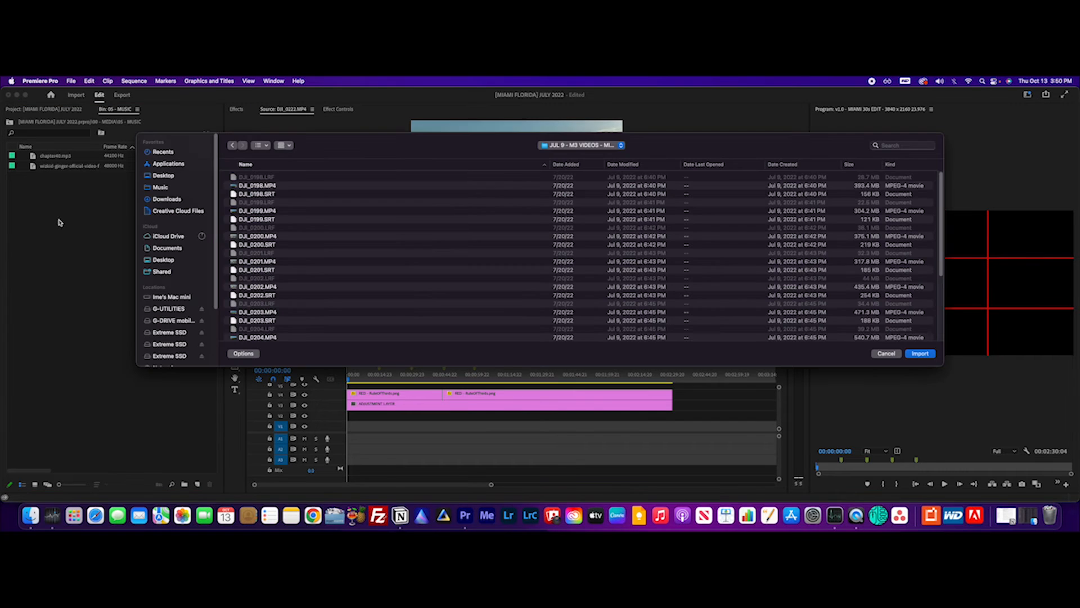
left_click(172, 189)
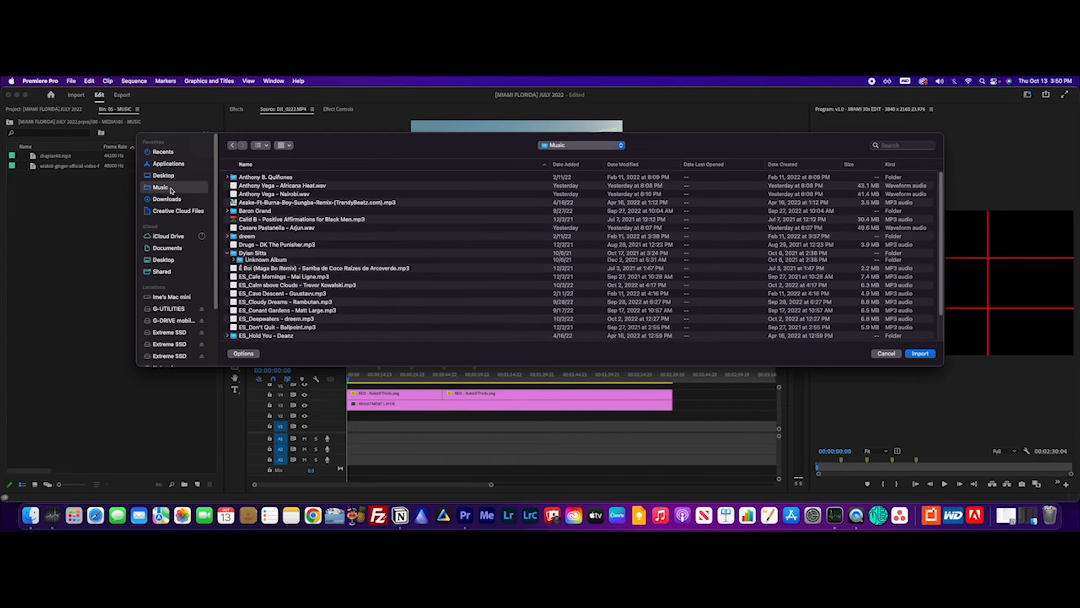
left_click(285, 186)
key("space")
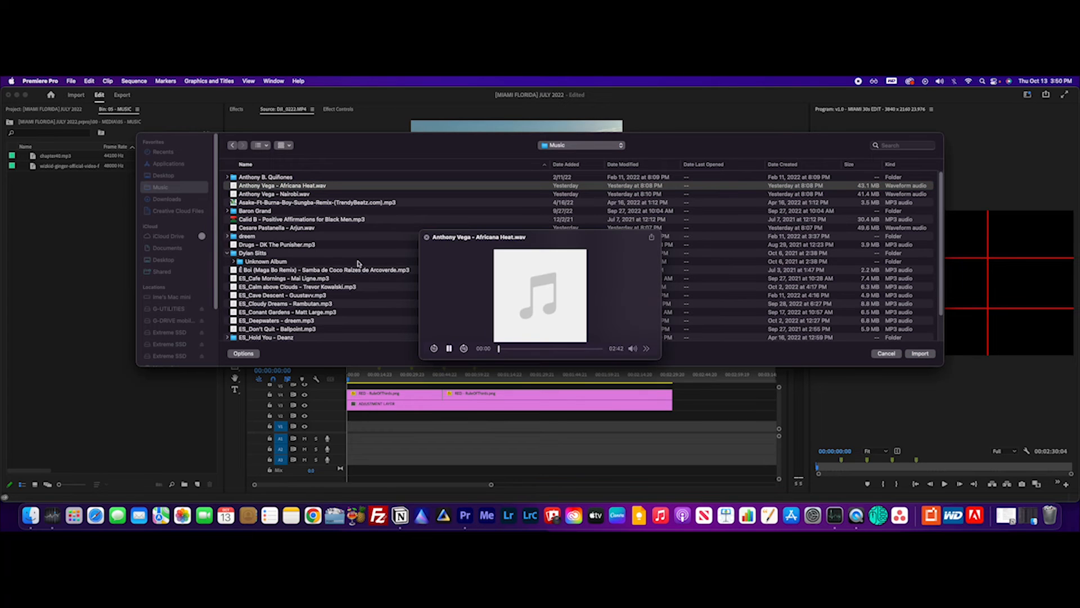
key("space")
left_click(259, 245)
key("space")
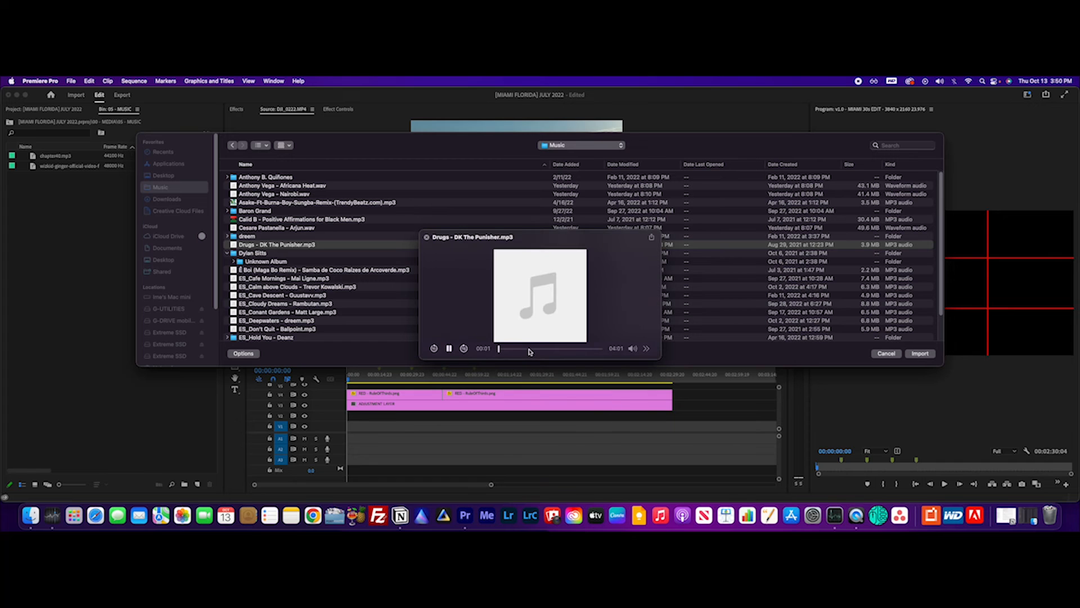
key("space")
Step: Audition ES_Cafe Mornings - Mai Ligne.mp3 and import it into the 05 - MUSIC bin
left_click(248, 279)
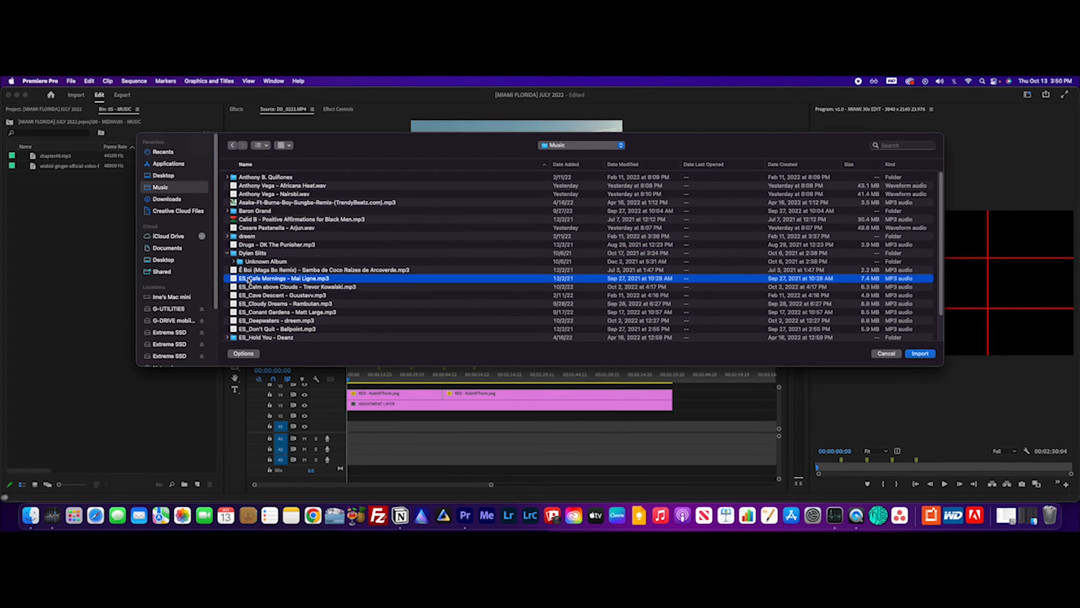
key("space")
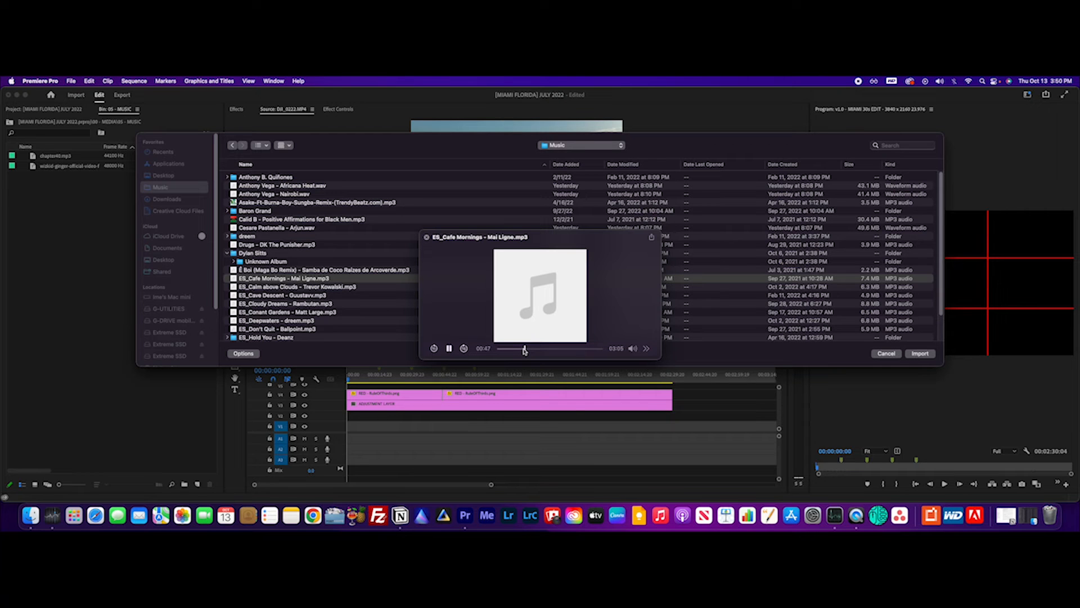
key("space")
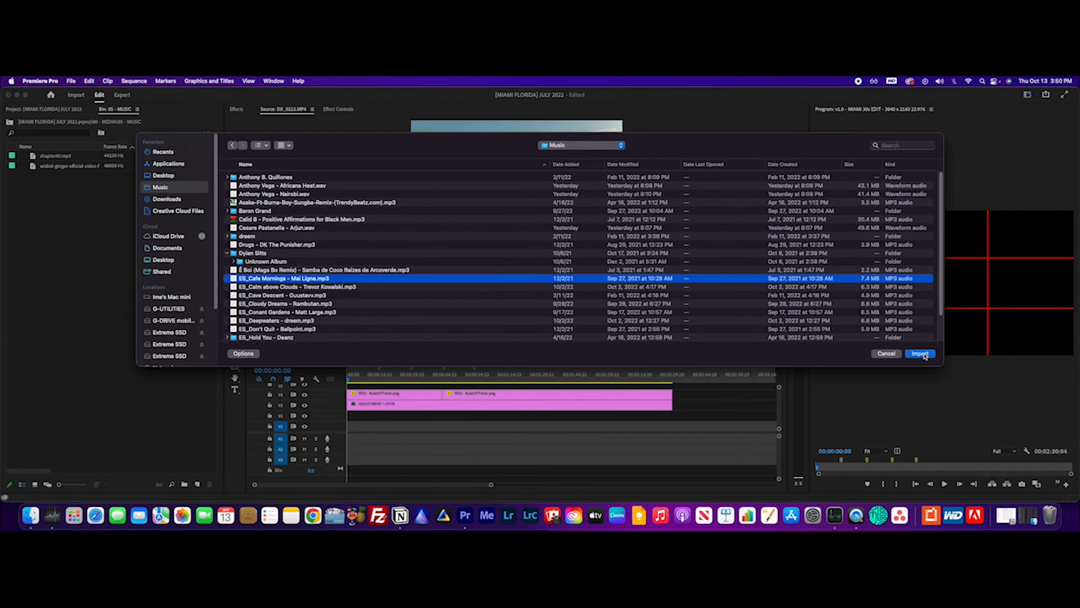
left_click(923, 355)
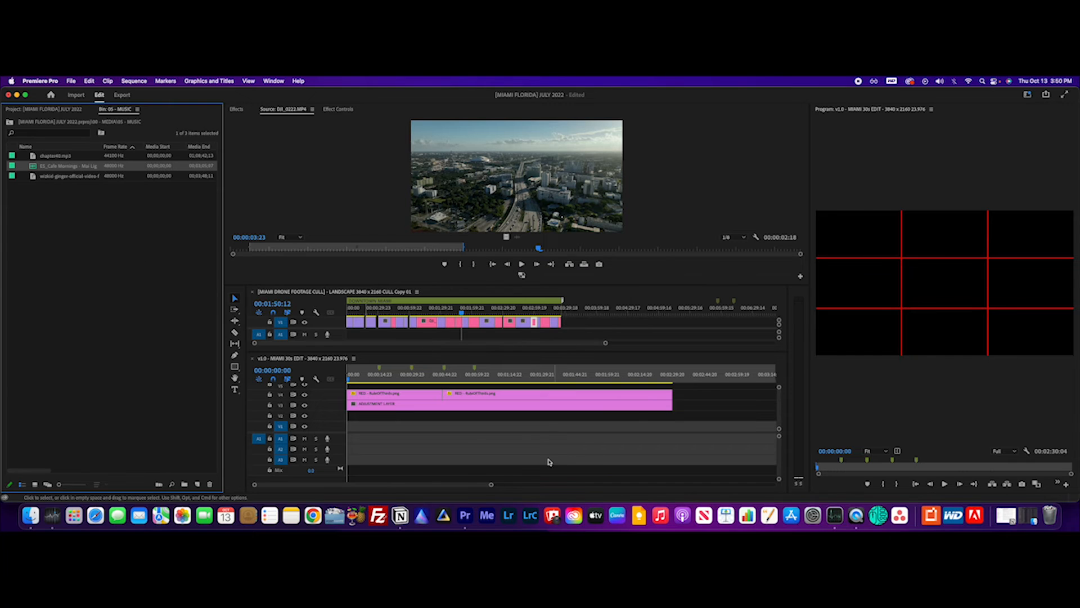
Step: Place the ES_Cafe Mornings track on A1 at the start of the MIAMI 30s EDIT sequence
left_click(472, 392)
left_click_drag(472, 392, 424, 406)
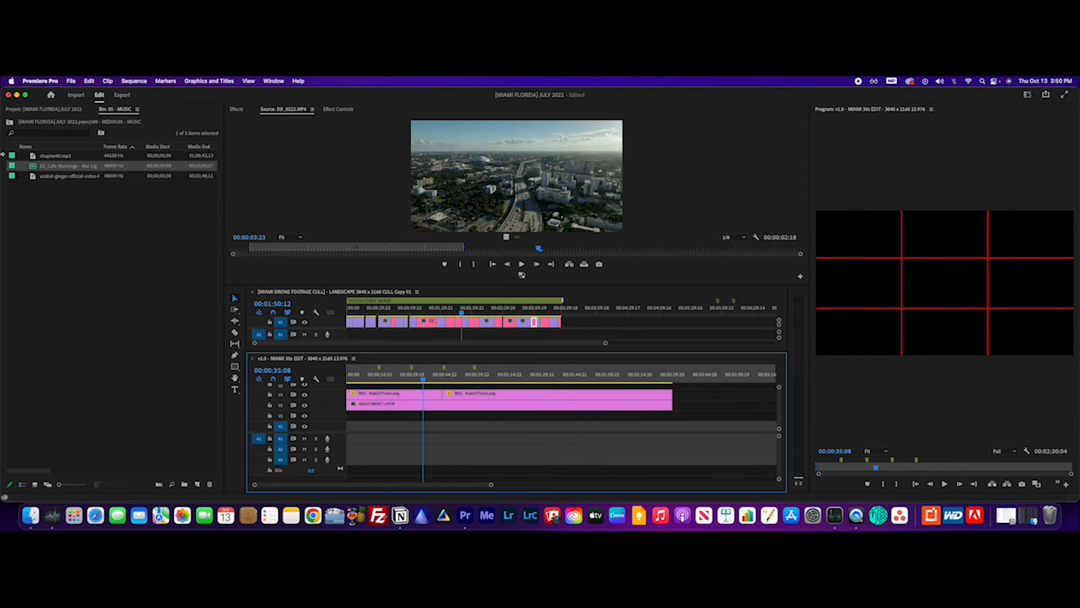
left_click(15, 170)
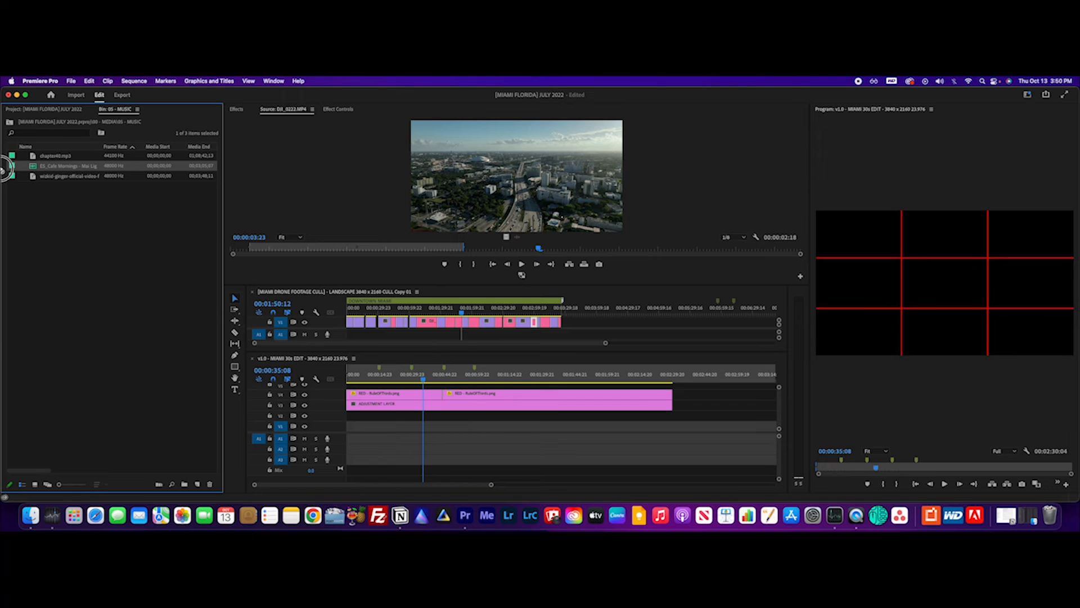
left_click_drag(290, 377, 339, 437)
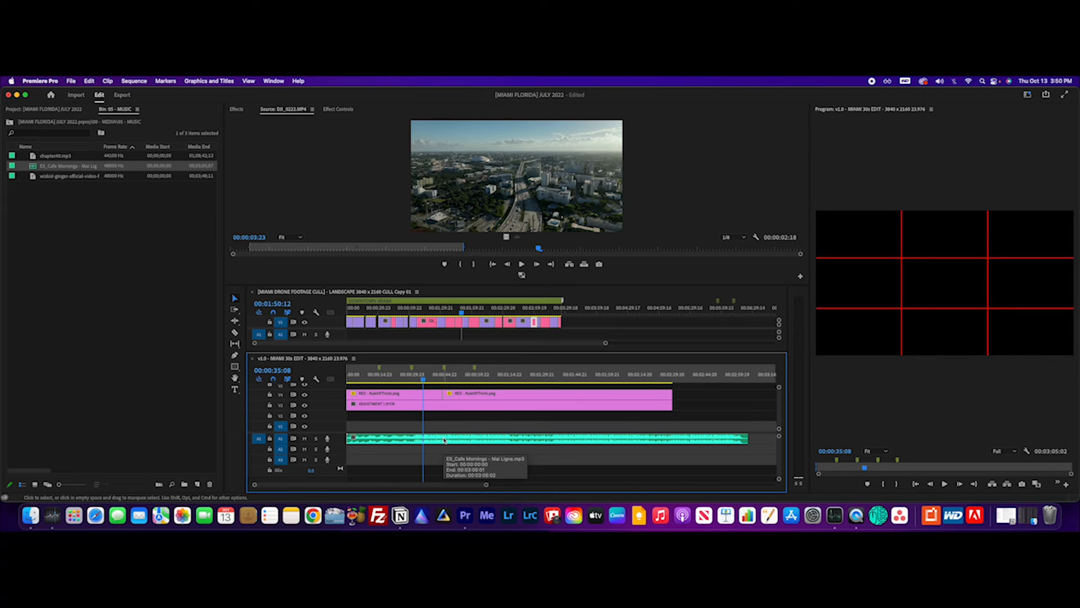
Step: Enable Remix on the A1 music clip and set its target duration to 00:00:30:00
right_click(445, 440)
mouse_move(492, 409)
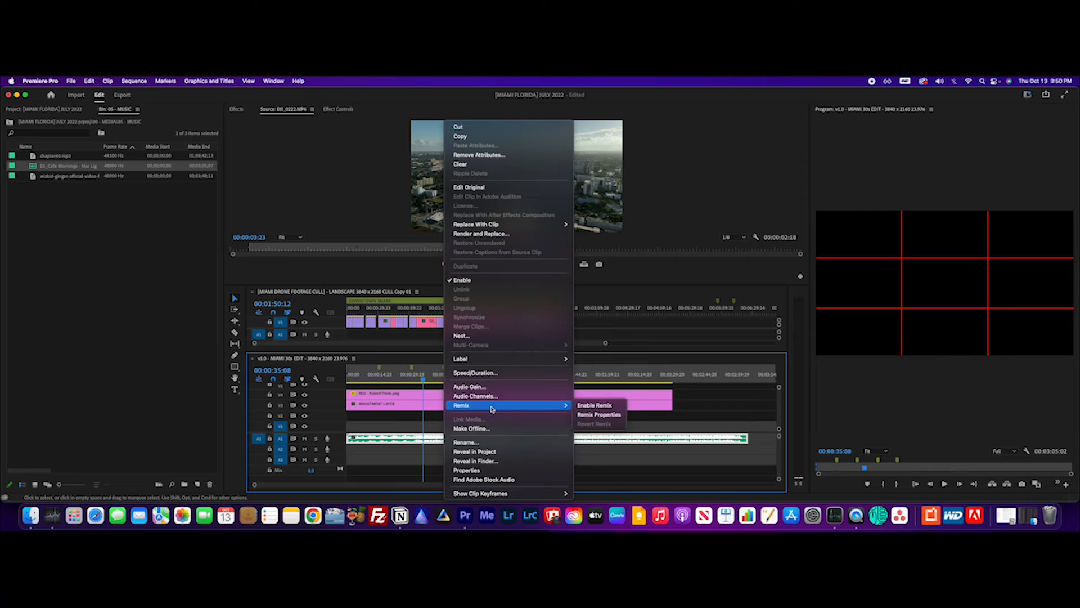
left_click(613, 407)
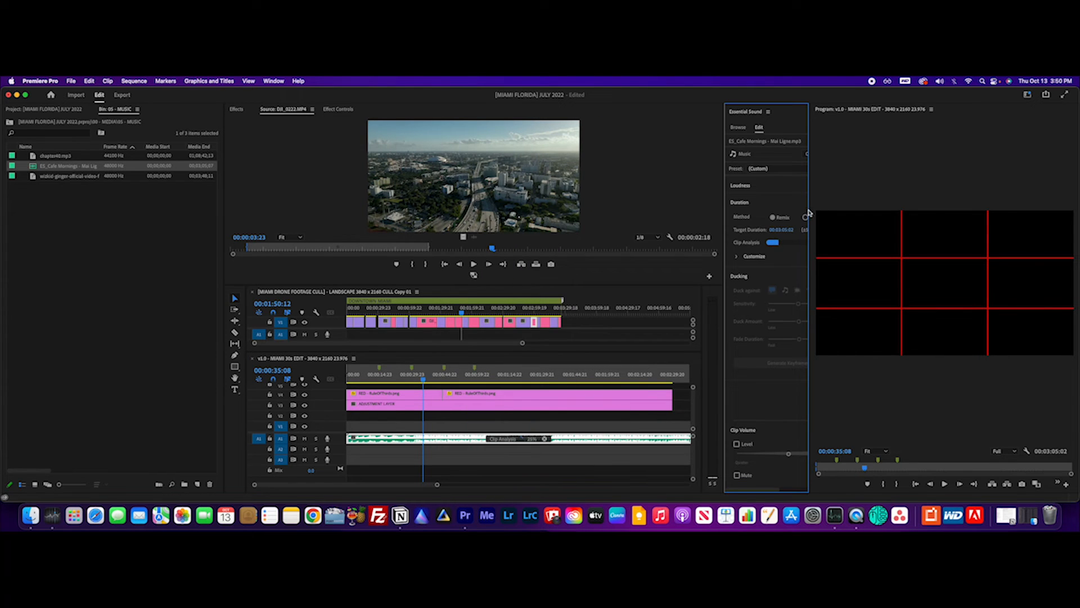
left_click_drag(810, 209, 912, 233)
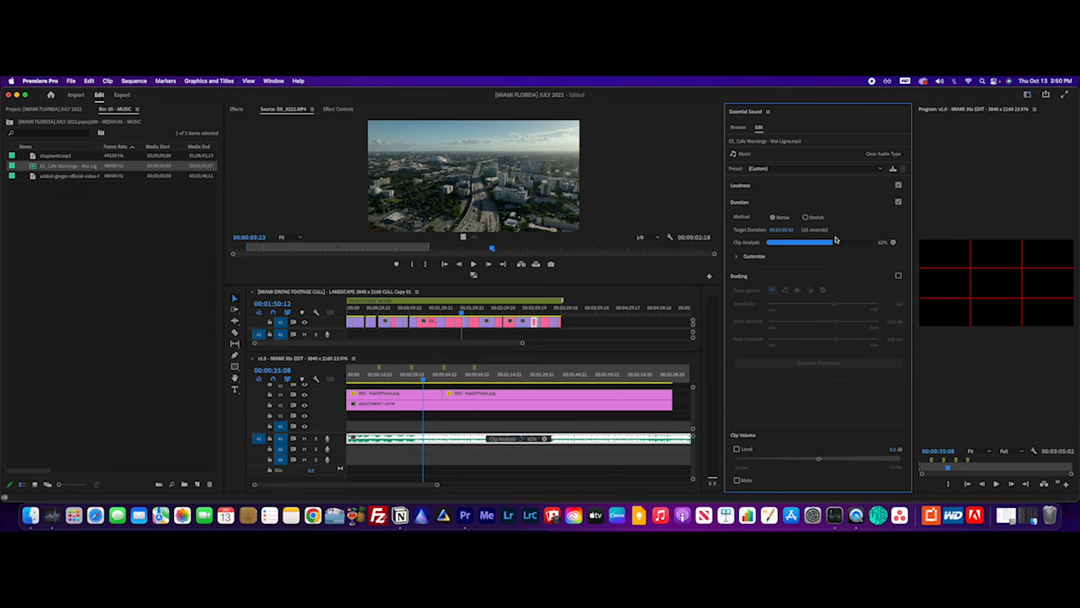
left_click(780, 230)
left_click(783, 229)
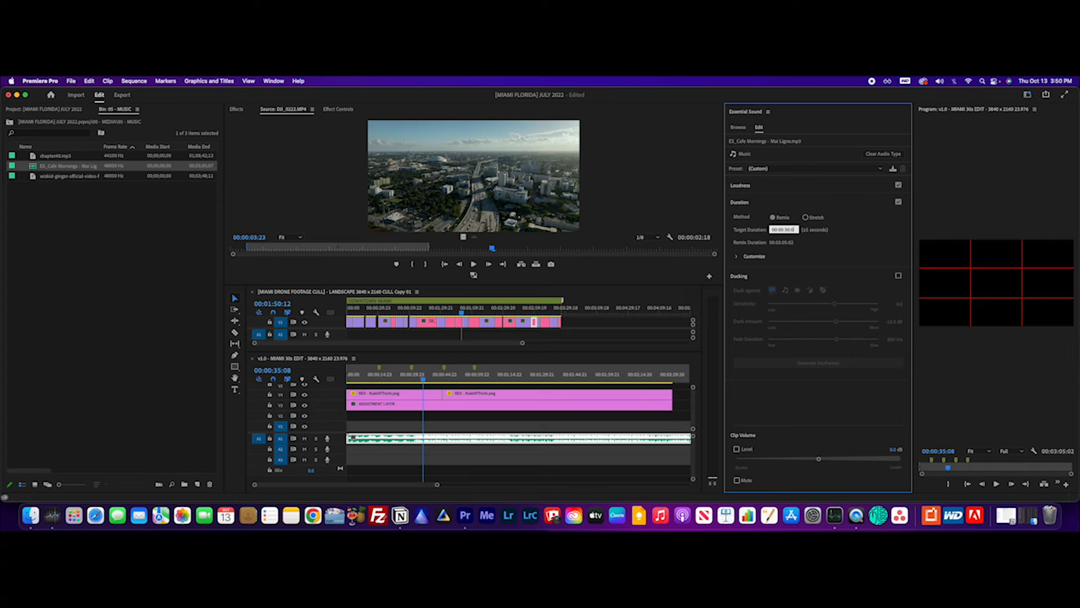
key("Return")
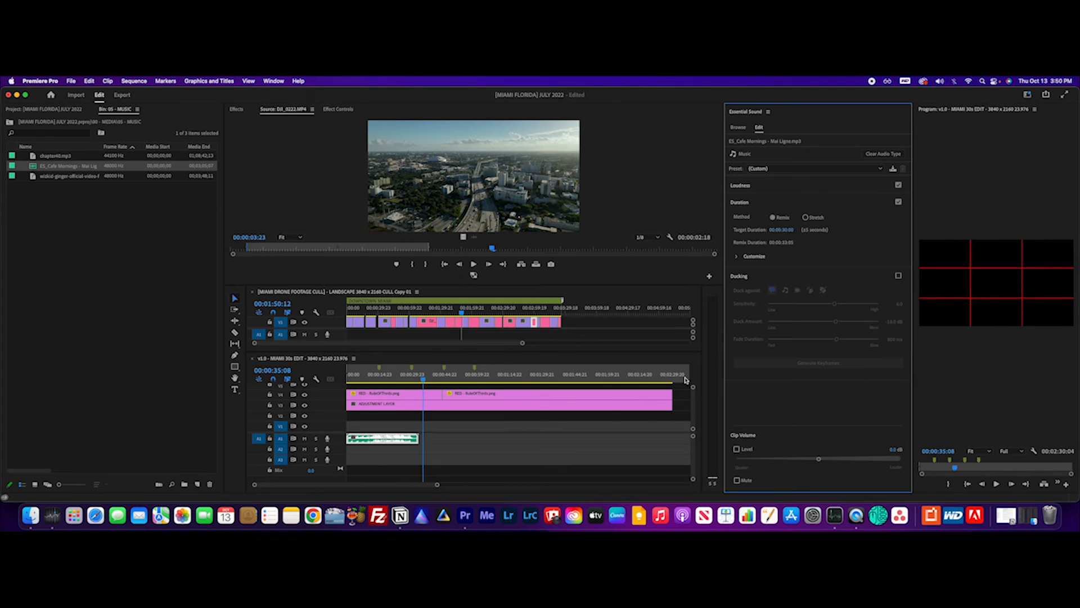
Step: Listen to the remixed music on A1 from the start of the sequence up to about 00:00:27:12
scroll(400, 387, "up", 1)
left_click(412, 369)
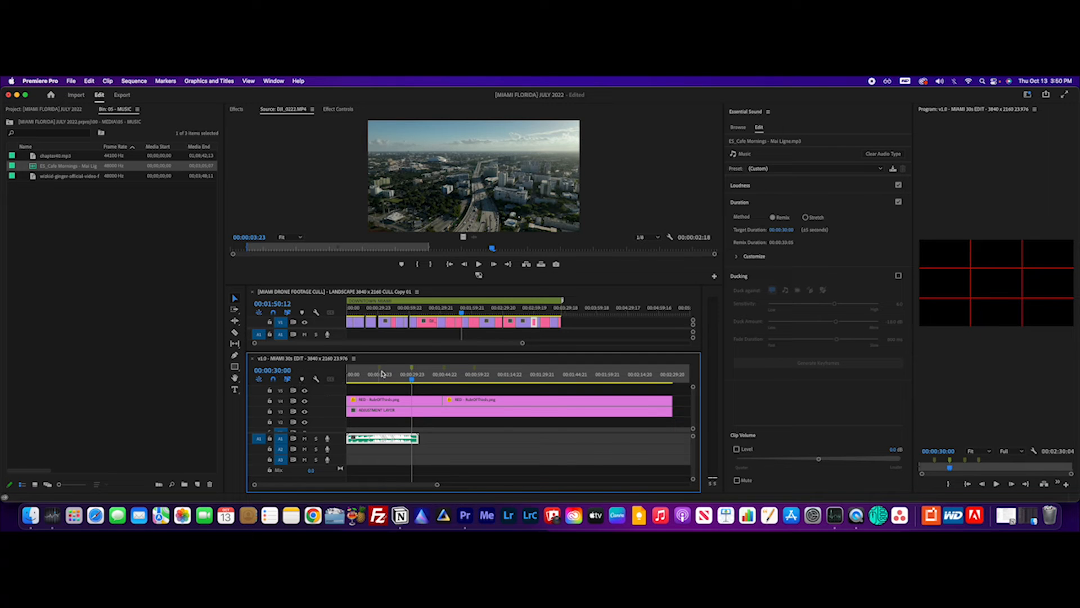
left_click_drag(413, 380, 349, 381)
key("space")
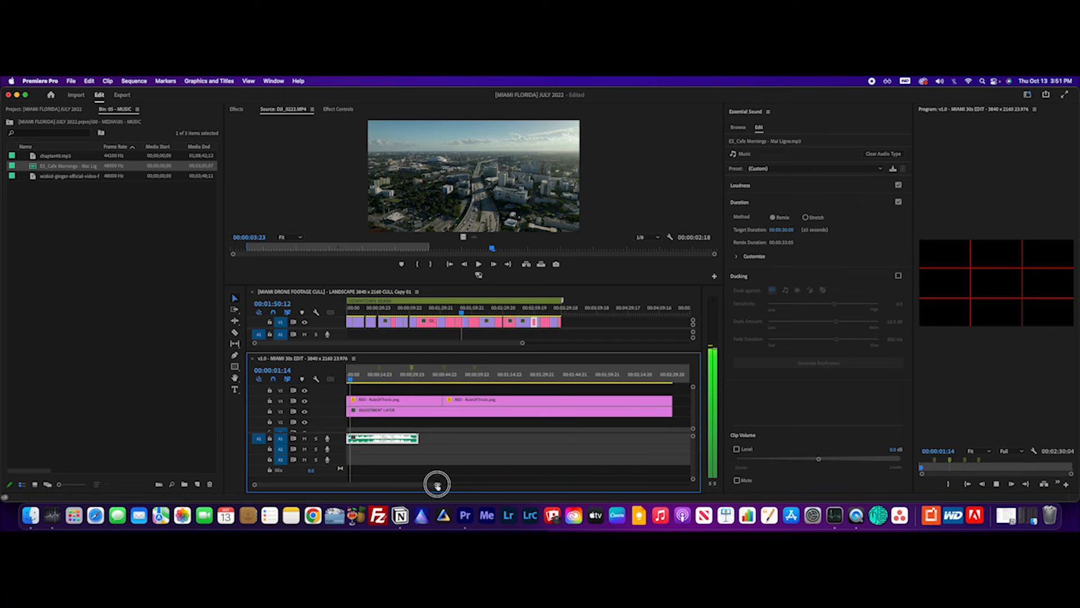
left_click_drag(437, 485, 392, 489)
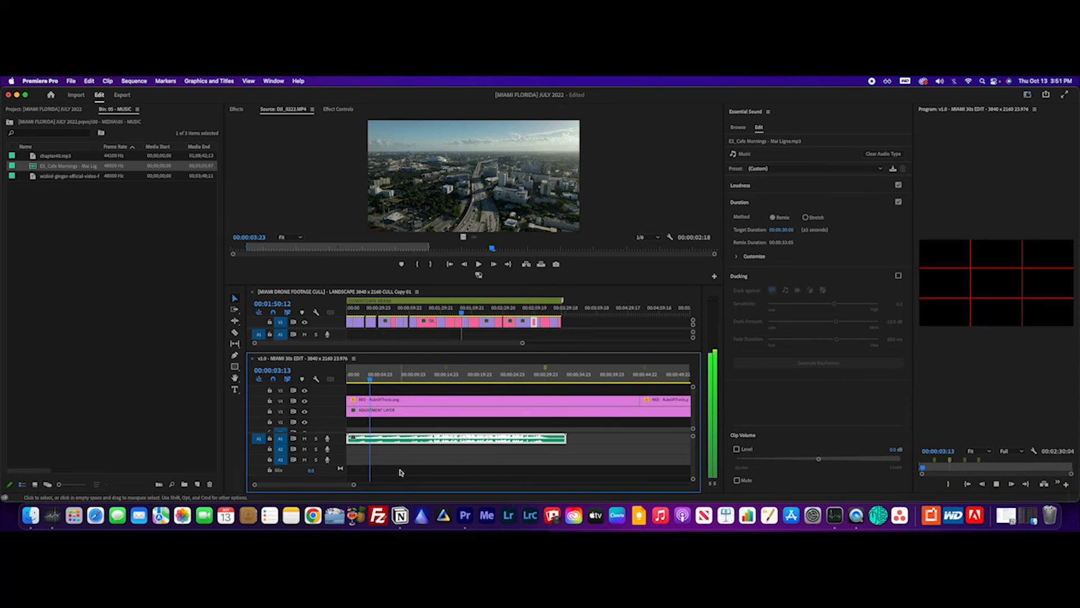
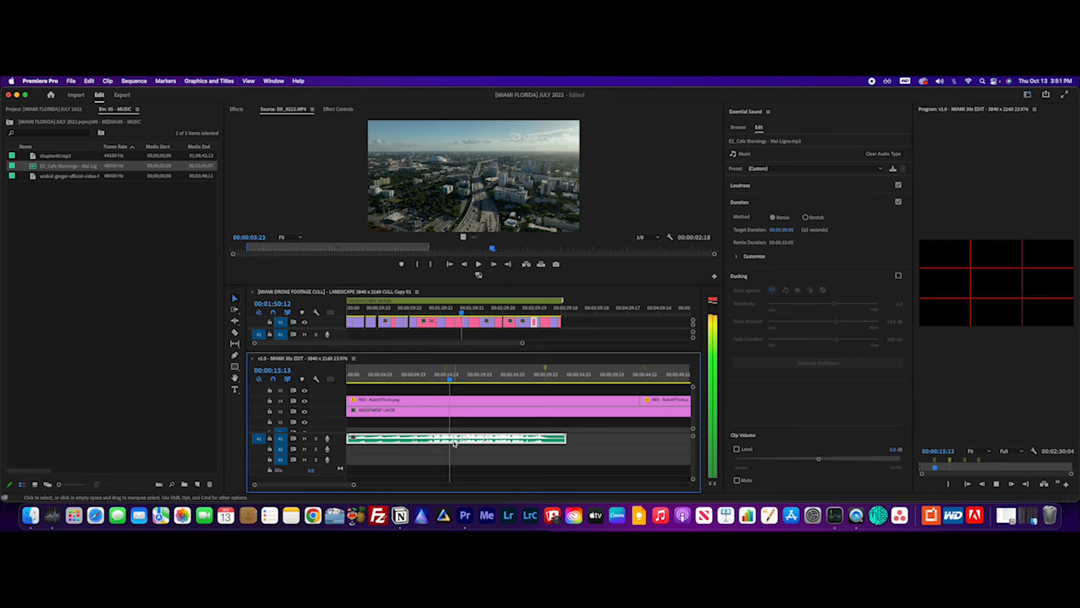
left_click(414, 452)
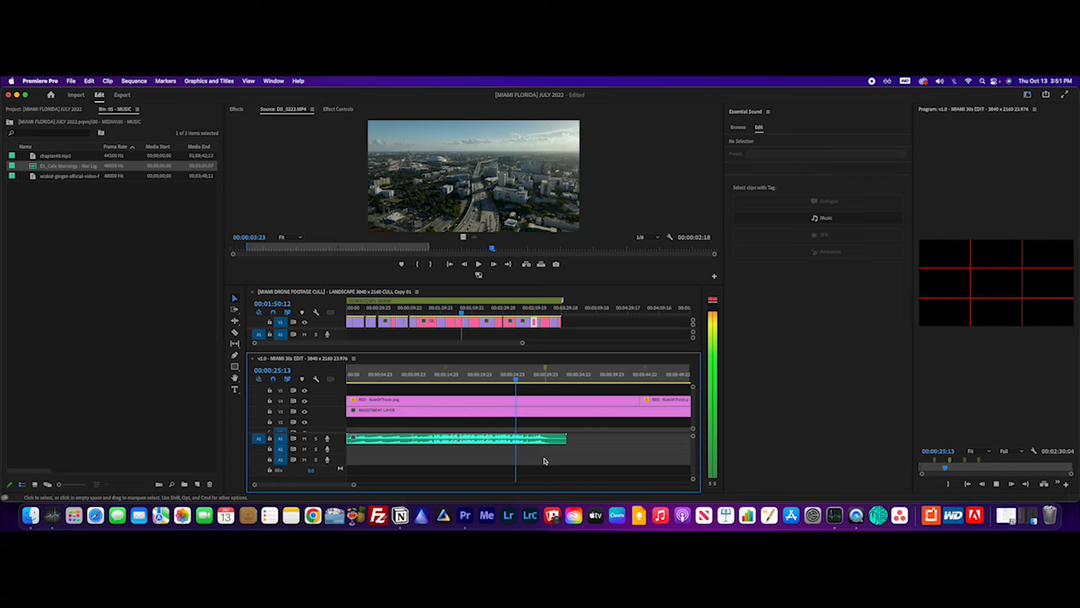
key("space")
Step: Shorten the remixed music clip on A1 to about 23 seconds and play it from the start
left_click(536, 438)
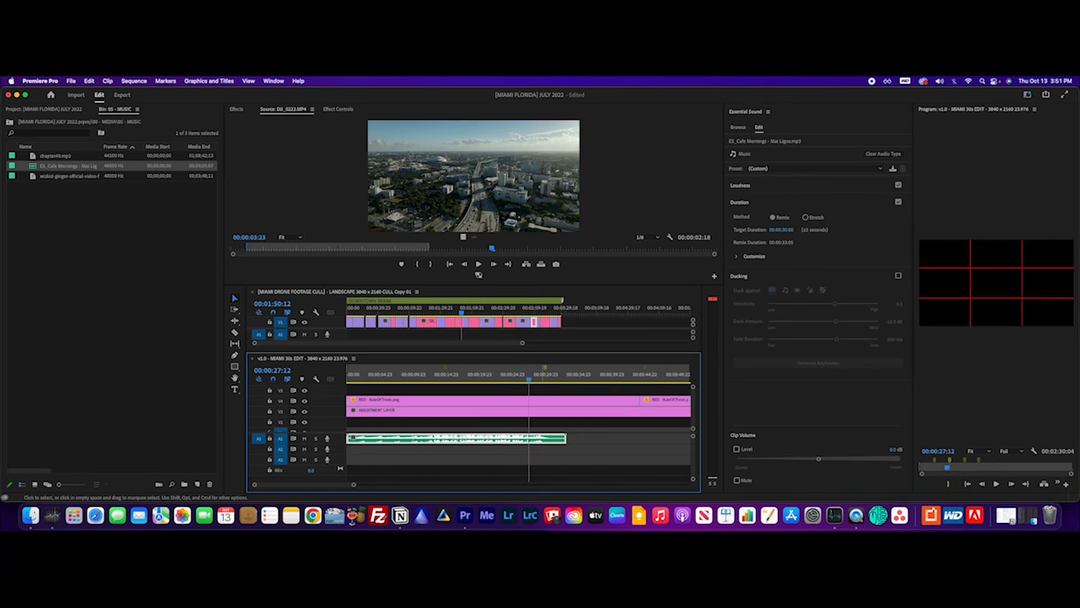
left_click_drag(518, 379, 380, 442)
left_click_drag(395, 377, 328, 384)
key("space")
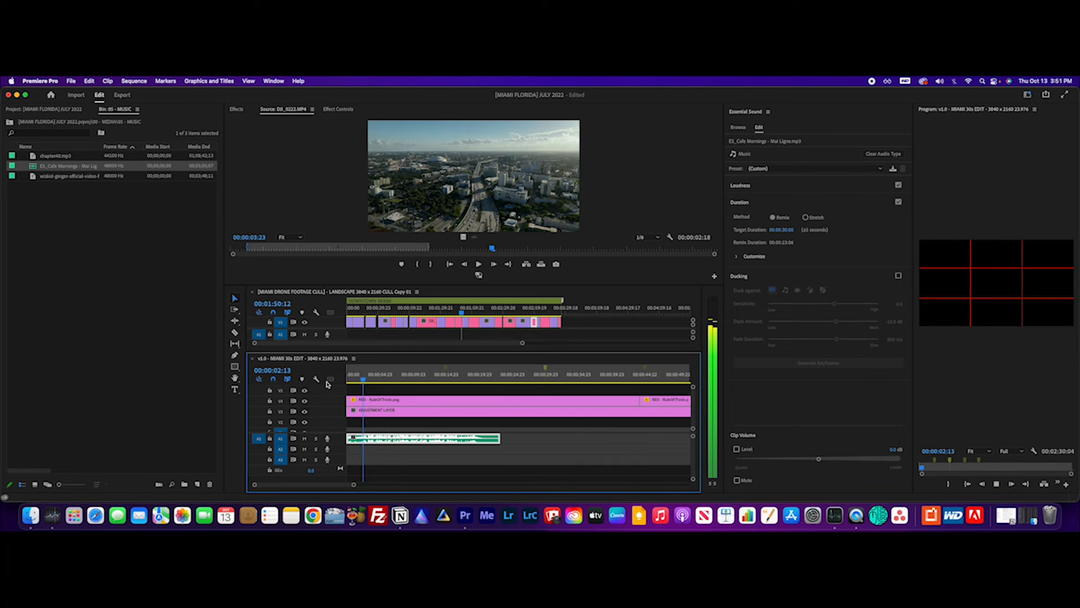
Step: Stop playback at the start of the edit sequence and give both stacked timelines more height
key("space")
key("Home")
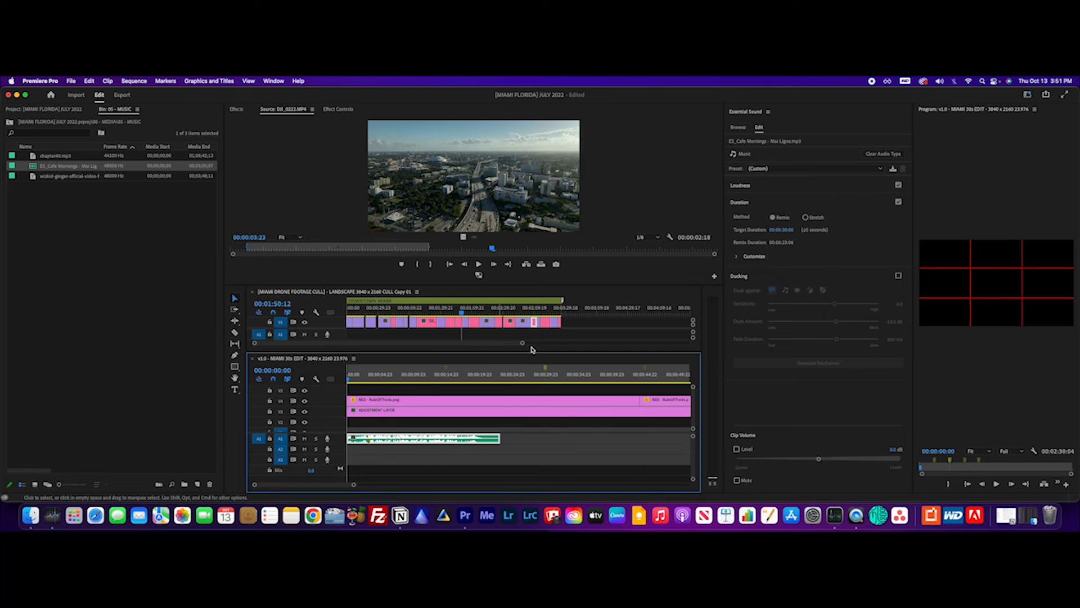
left_click_drag(501, 286, 500, 264)
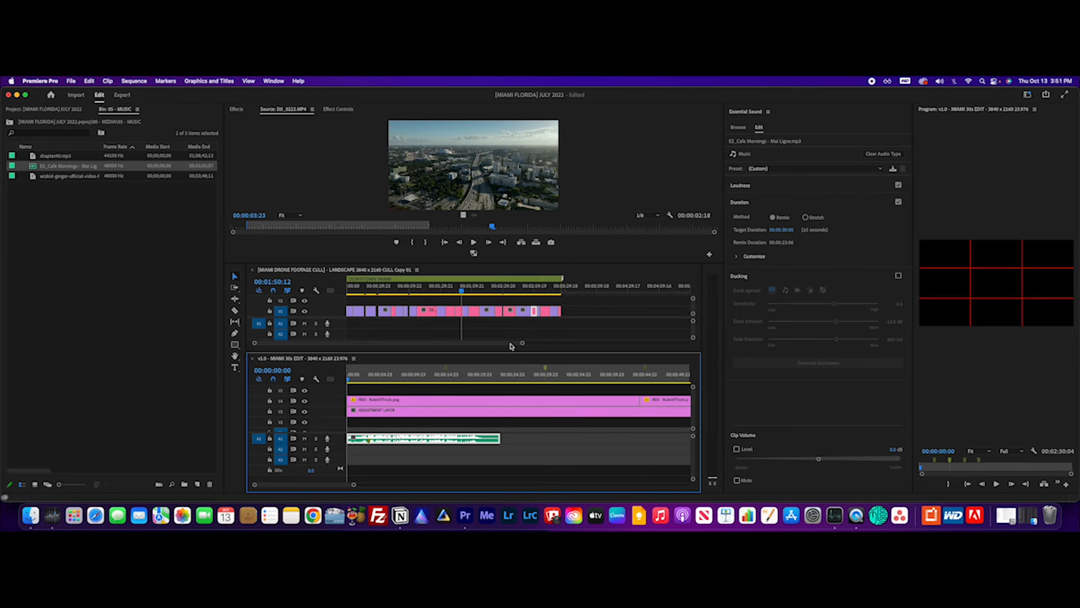
left_click_drag(464, 352, 466, 331)
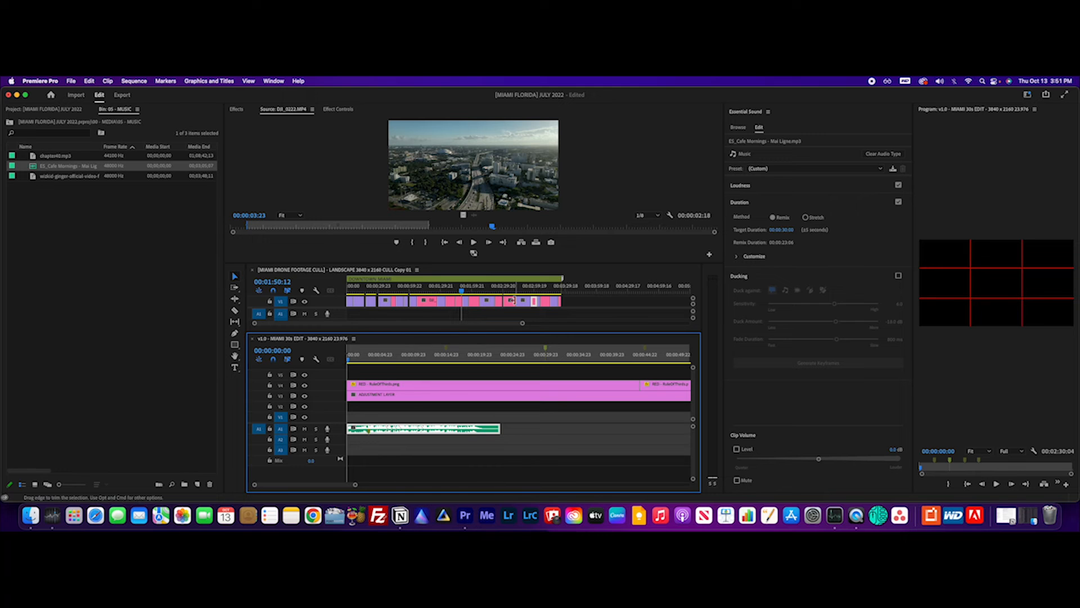
mouse_move(503, 264)
left_mouse_down()
mouse_move(502, 228)
mouse_move(496, 262)
left_mouse_up()
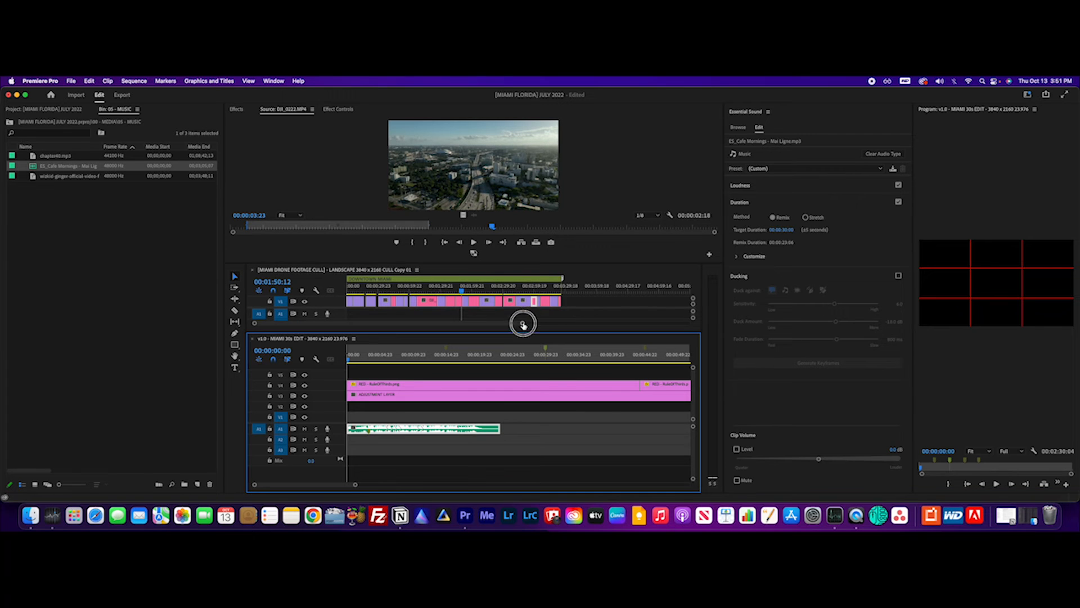
Step: Review the cull sequence and place its wide skyline shot near 00:01:36:19 at the start of V1 in the 30s edit
left_click_drag(523, 325, 541, 324)
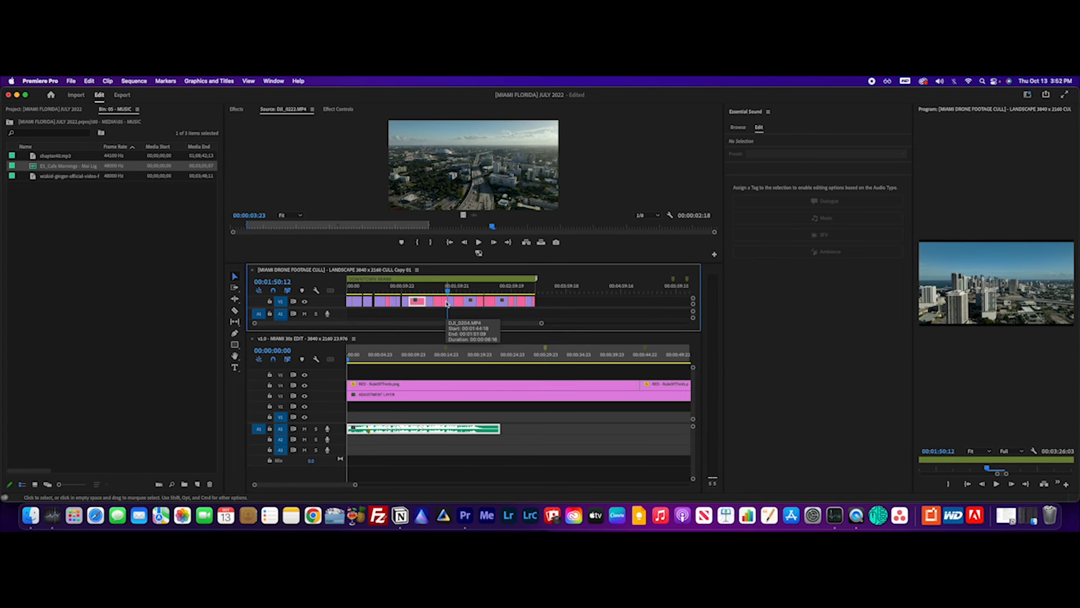
left_click_drag(447, 304, 511, 314)
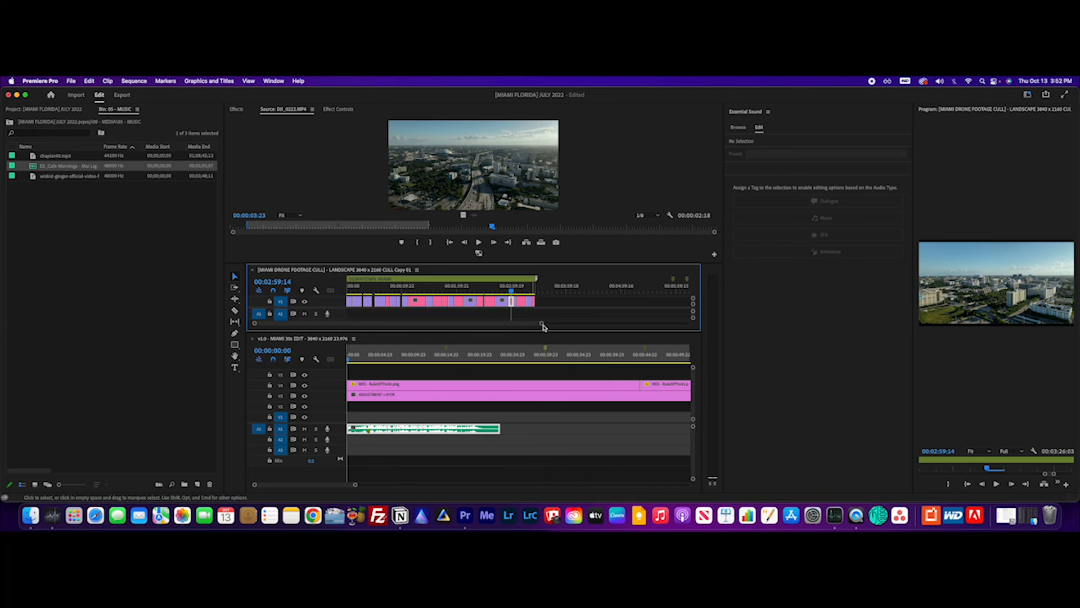
left_click_drag(542, 323, 461, 333)
left_click_drag(515, 290, 428, 324)
left_click(416, 290)
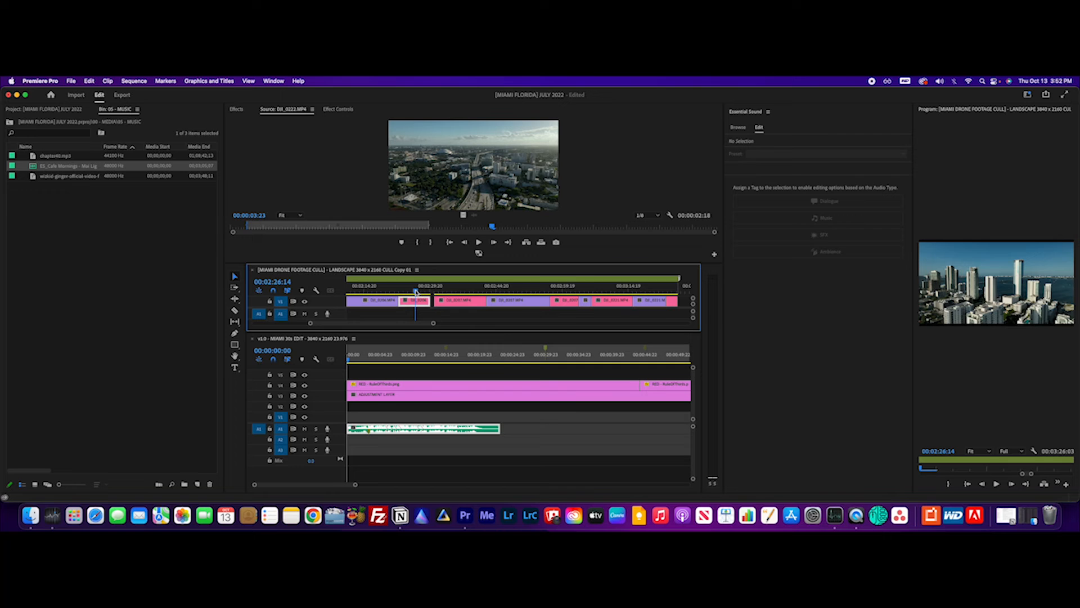
left_click_drag(433, 323, 434, 295)
key("space")
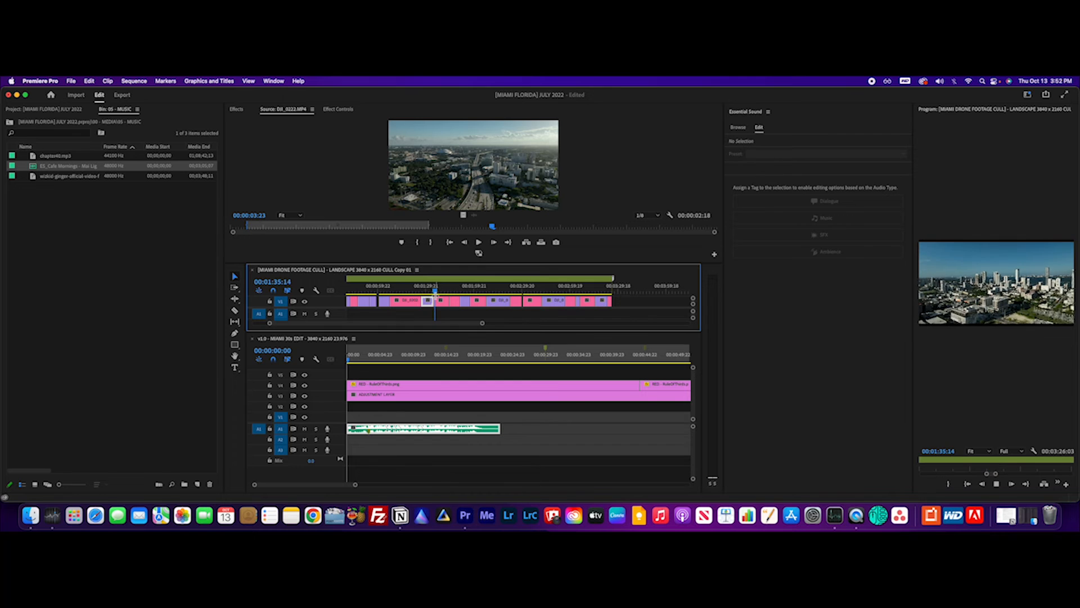
key("space")
left_click_drag(443, 304, 373, 416)
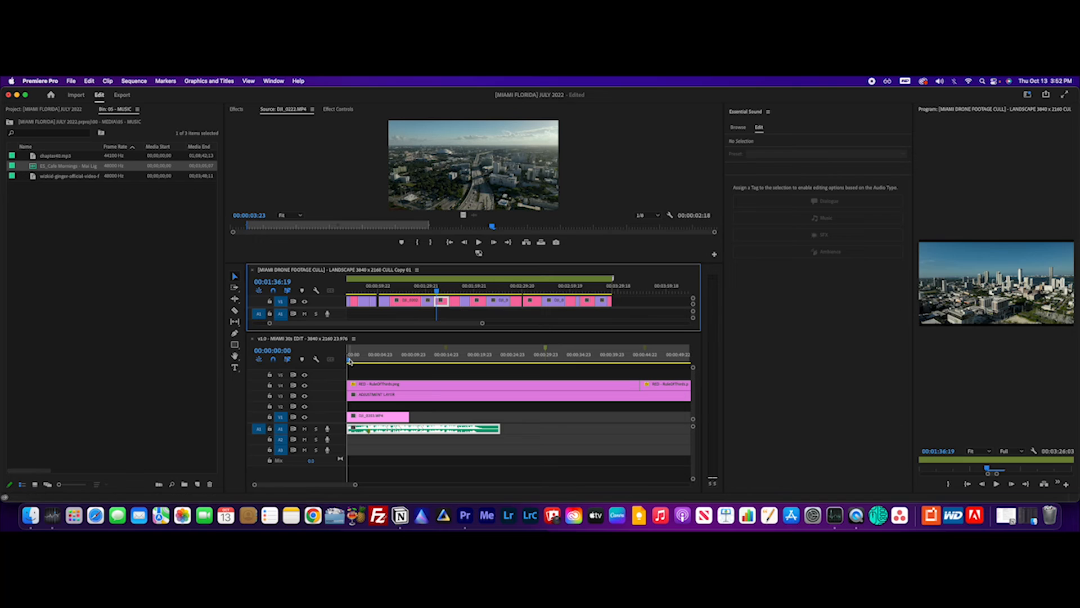
Step: Play the edit against the music and shorten the opening skyline clip to a duration of 00:00:03:08
left_click(349, 361)
key("space")
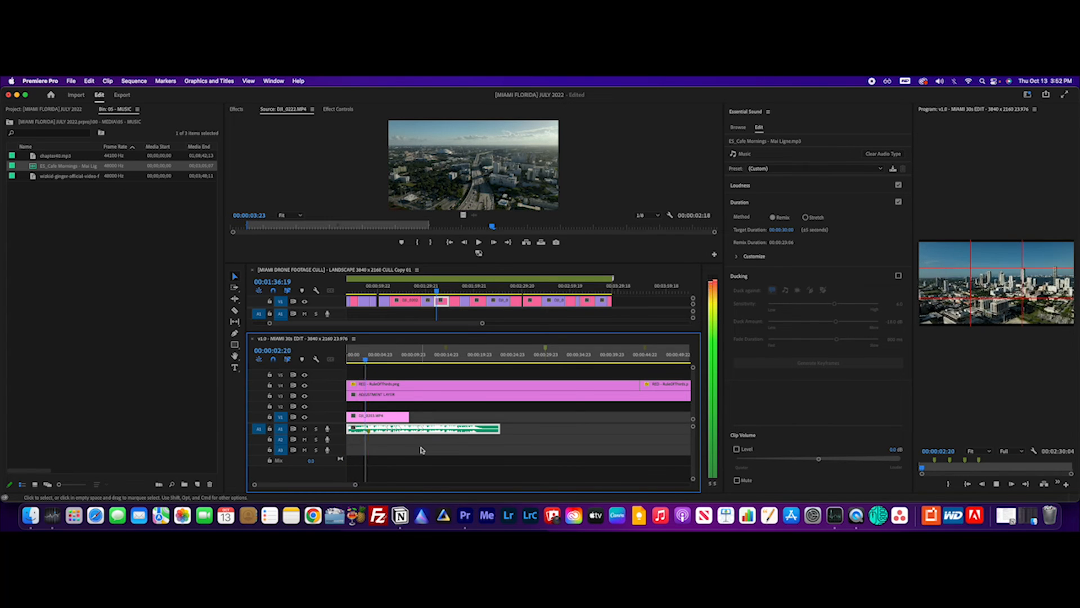
key("space")
left_click_drag(401, 417, 369, 416)
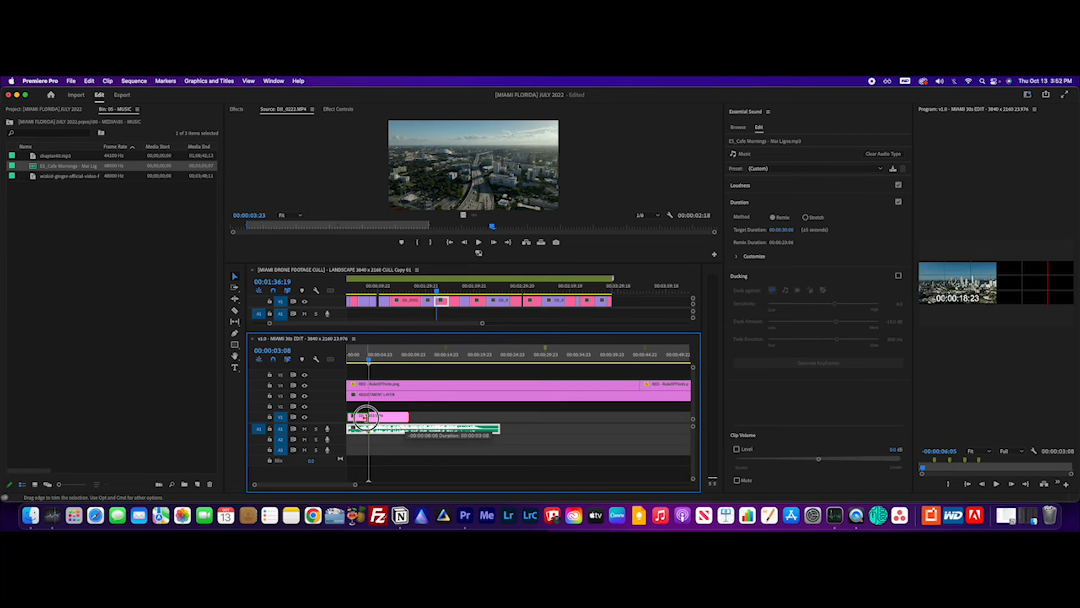
Step: Add the cull sequence's final shot directly after the opening clip on V1 and play through it to 00:00:06:00
left_click_drag(611, 303, 378, 420)
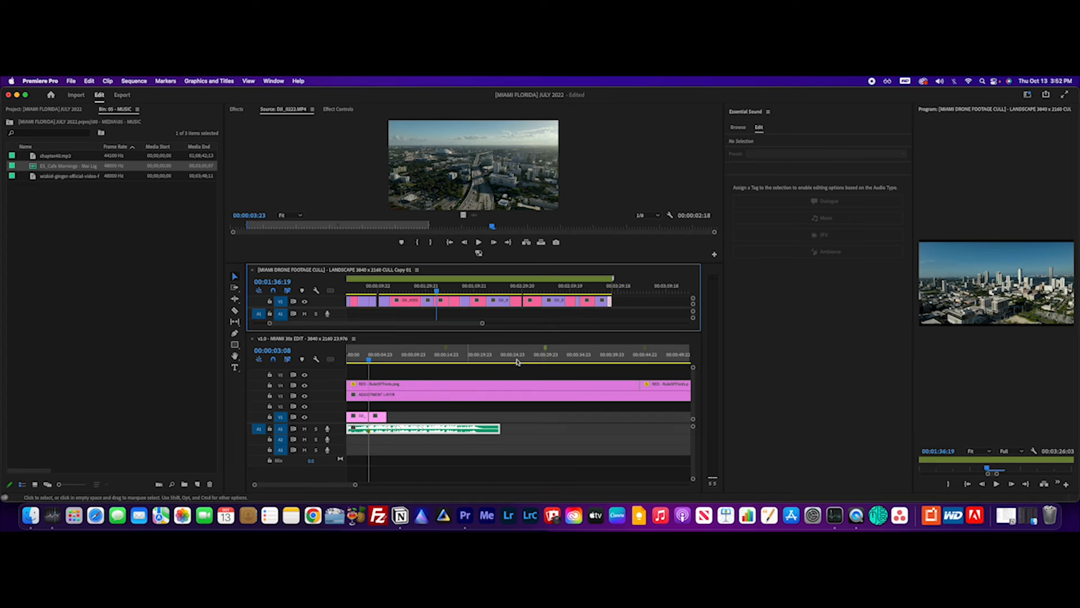
left_click(361, 355)
key("space")
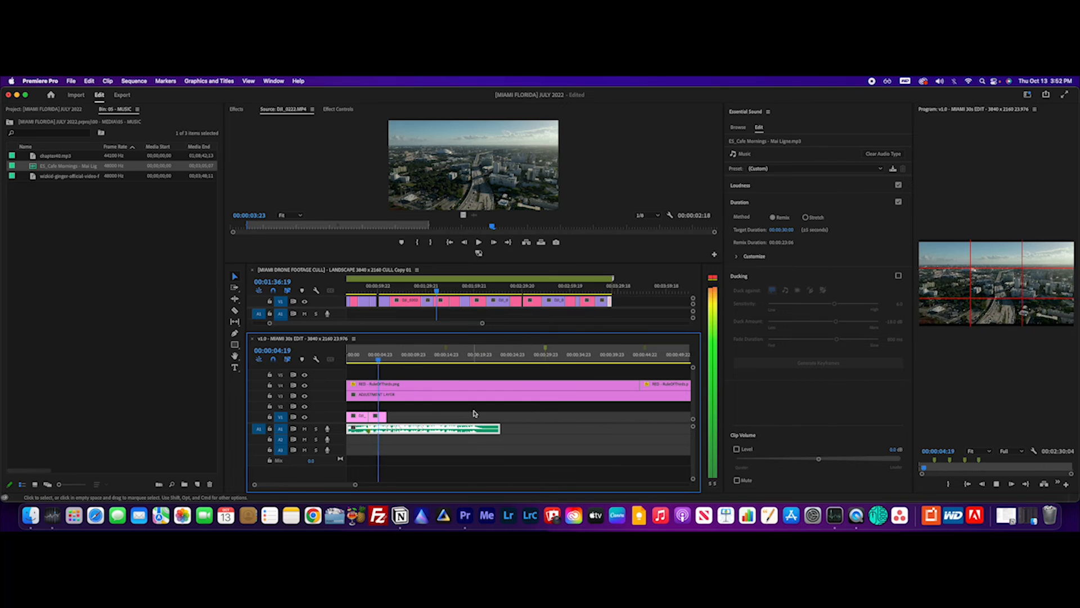
key("space")
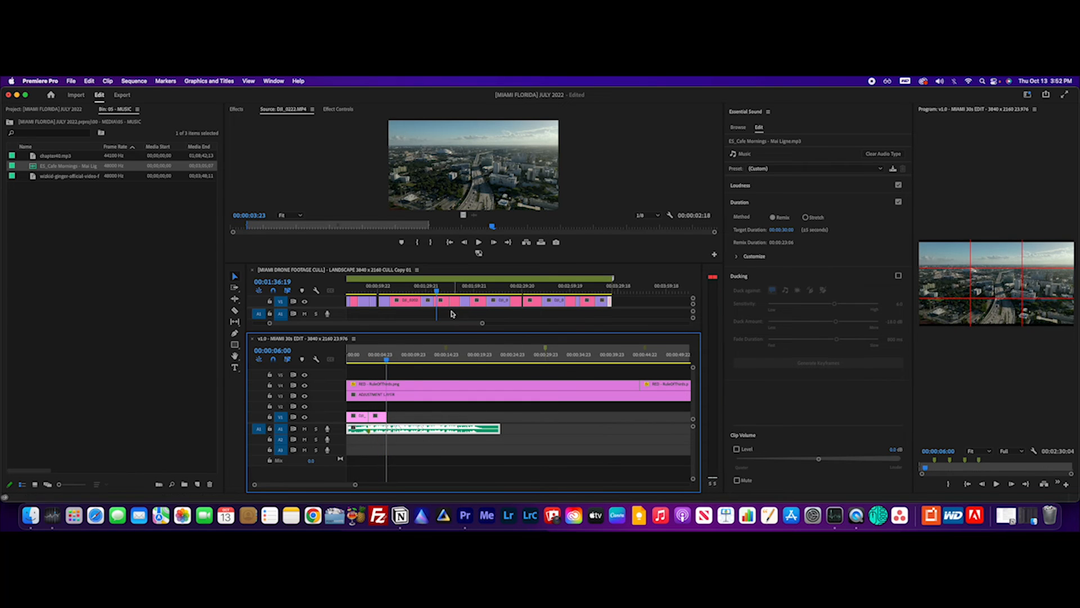
Step: Add the cull's skyscraper shot near 00:01:19:00 as the third clip on V1 and trim its beginning
left_click_drag(437, 292, 441, 419)
left_click(379, 365)
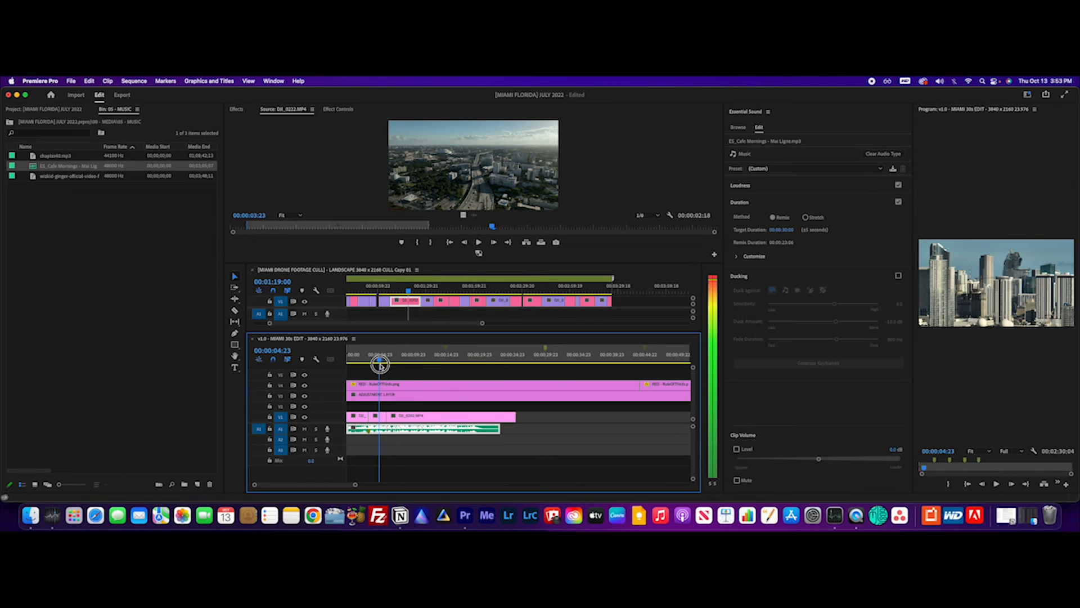
left_click_drag(382, 363, 402, 363)
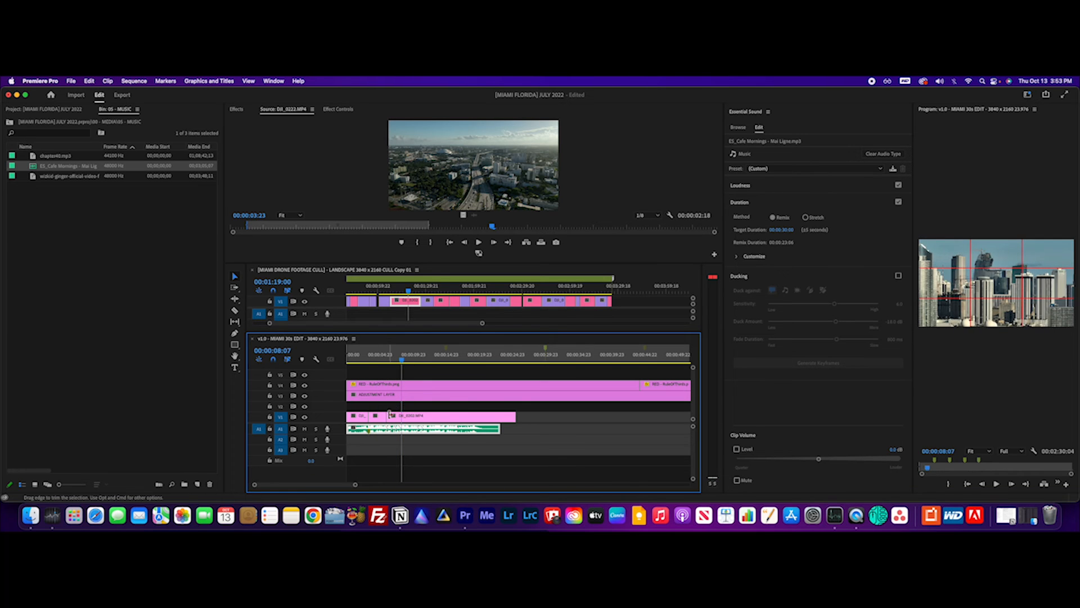
left_click_drag(392, 417, 414, 417)
Step: Play the edit with the music and trim the end of the third clip to about 00:00:08:16
left_click(366, 358)
key("space")
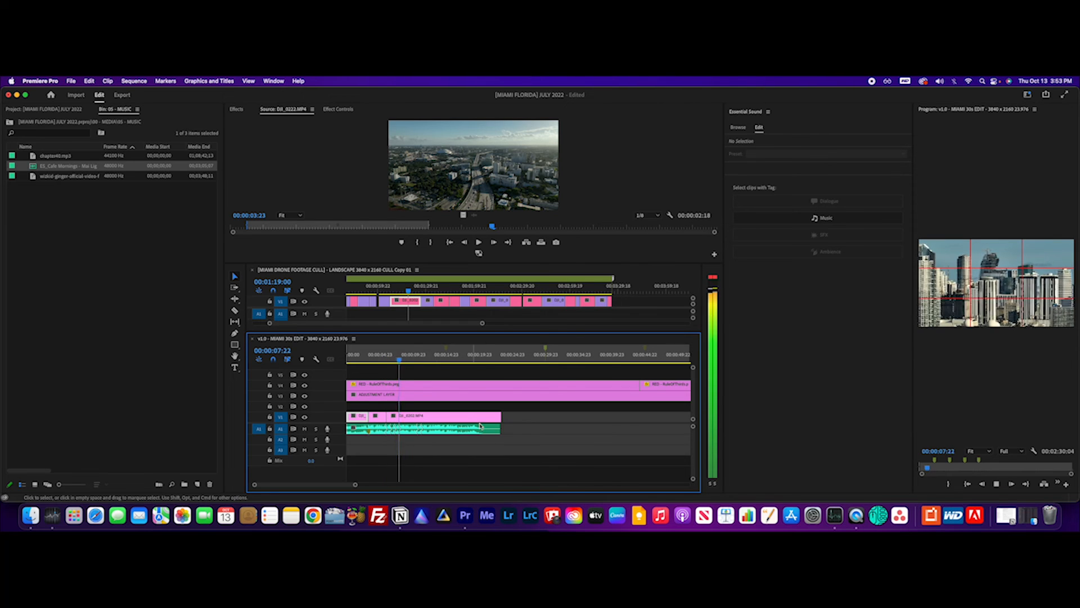
key("space")
left_click_drag(500, 418, 403, 418)
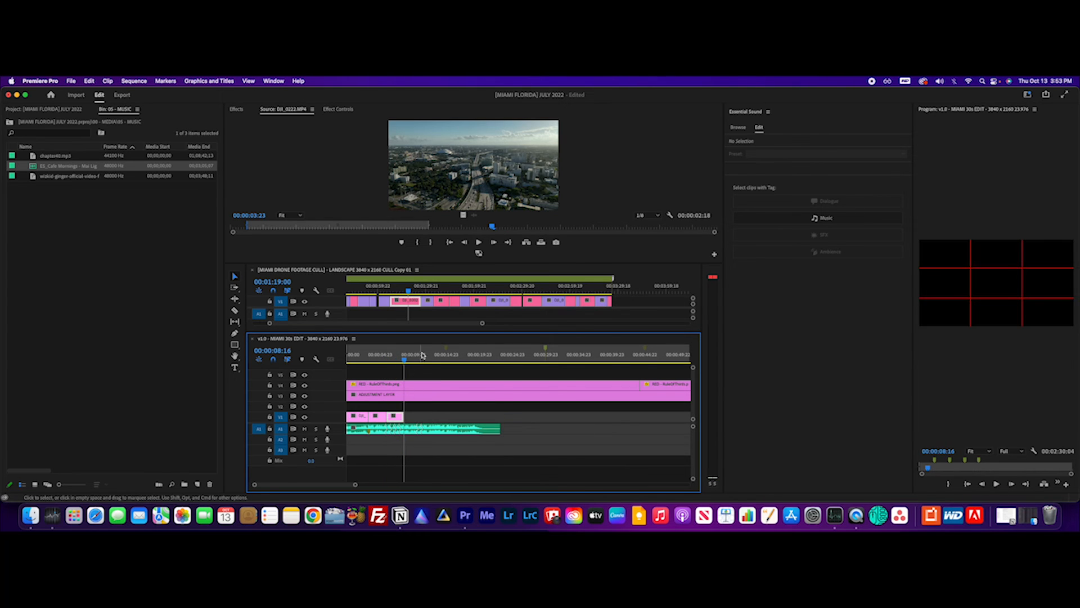
Step: Add the cull shots near 00:01:46:19 and 00:02:26:19 as the fourth and fifth clips on V1
left_click(382, 358)
left_click_drag(380, 360, 405, 371)
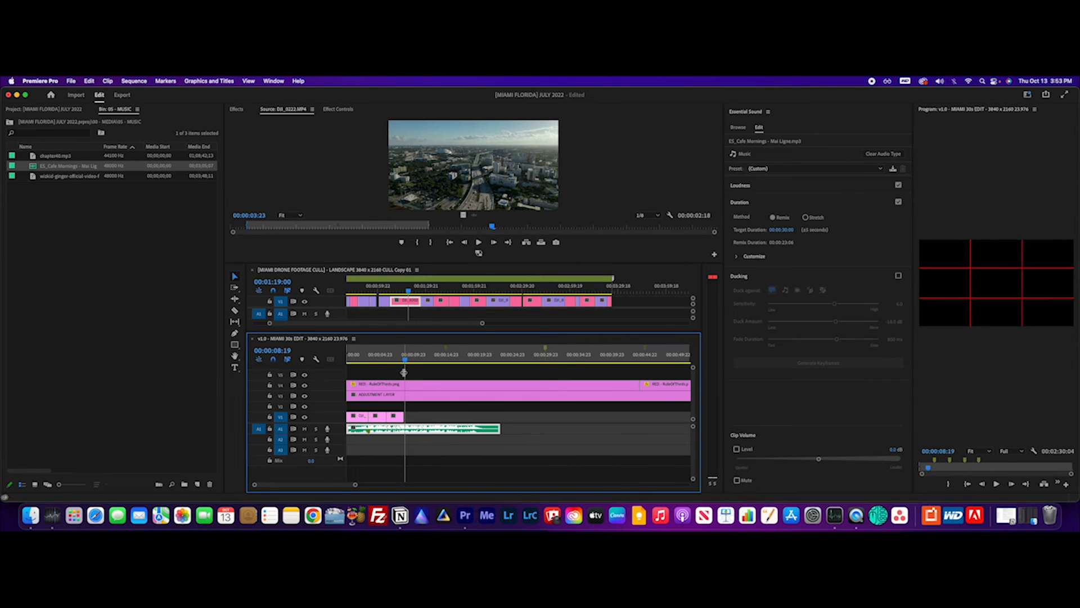
left_click(453, 289)
key("space")
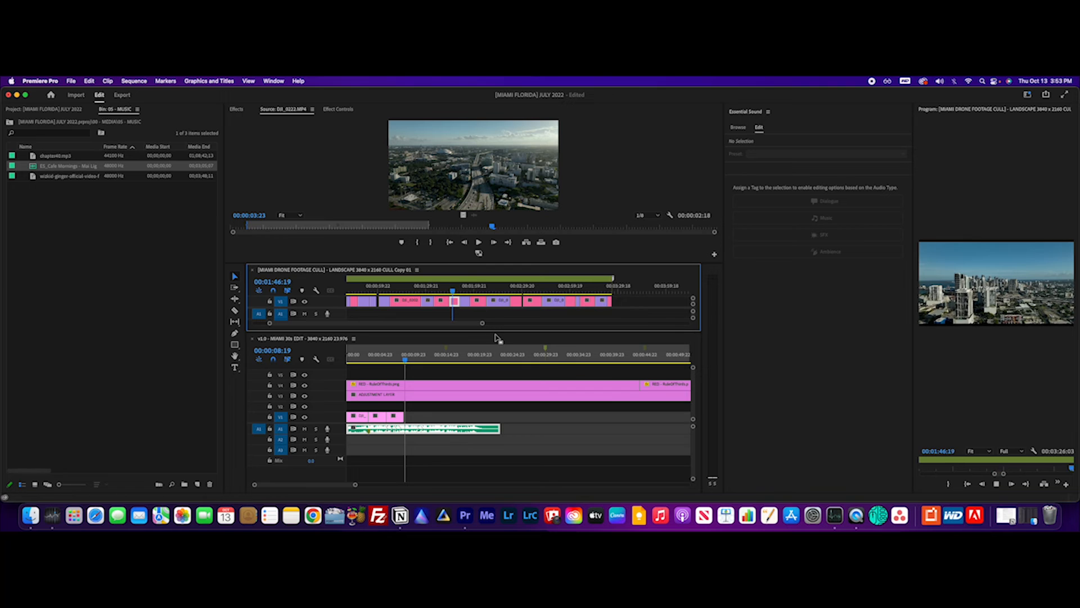
left_click_drag(454, 301, 426, 416)
left_click(516, 288)
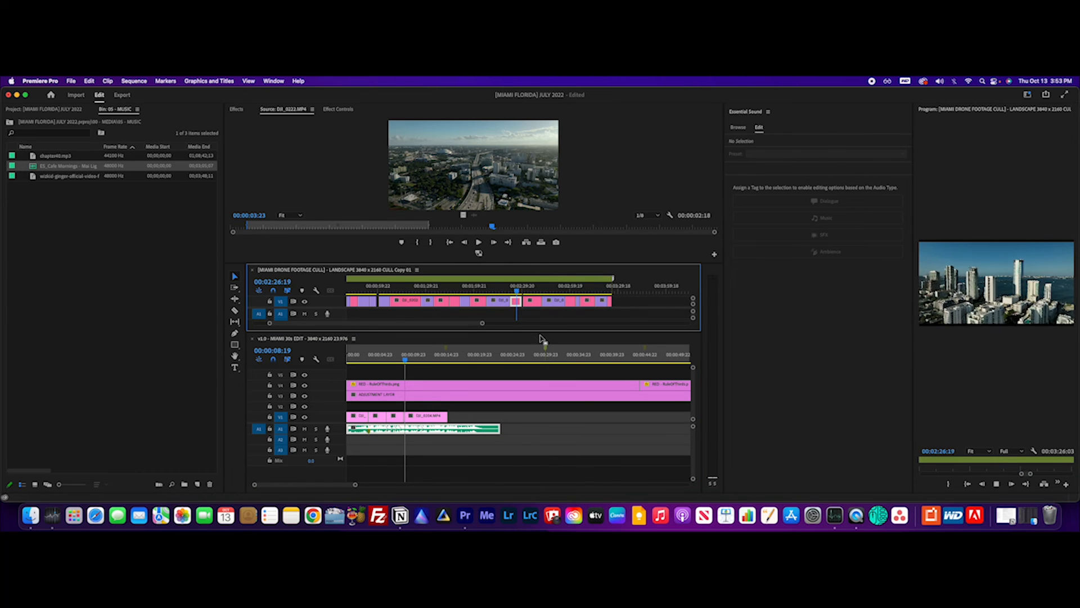
left_click_drag(516, 301, 479, 417)
Step: Play the edit to the beat, shorten the fourth clip, and trim the fifth clip to end at 00:00:14:00
left_click(379, 356)
mouse_move(380, 357)
left_mouse_down()
mouse_move(364, 364)
mouse_move(442, 354)
mouse_move(376, 364)
left_mouse_up()
key("space")
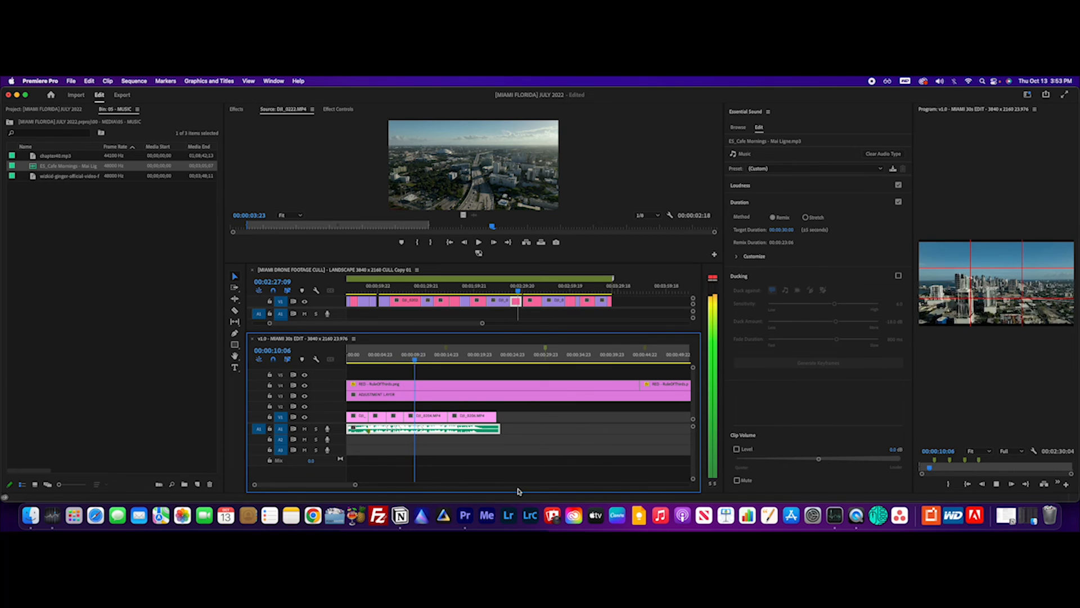
left_click_drag(475, 418, 445, 416)
key("space")
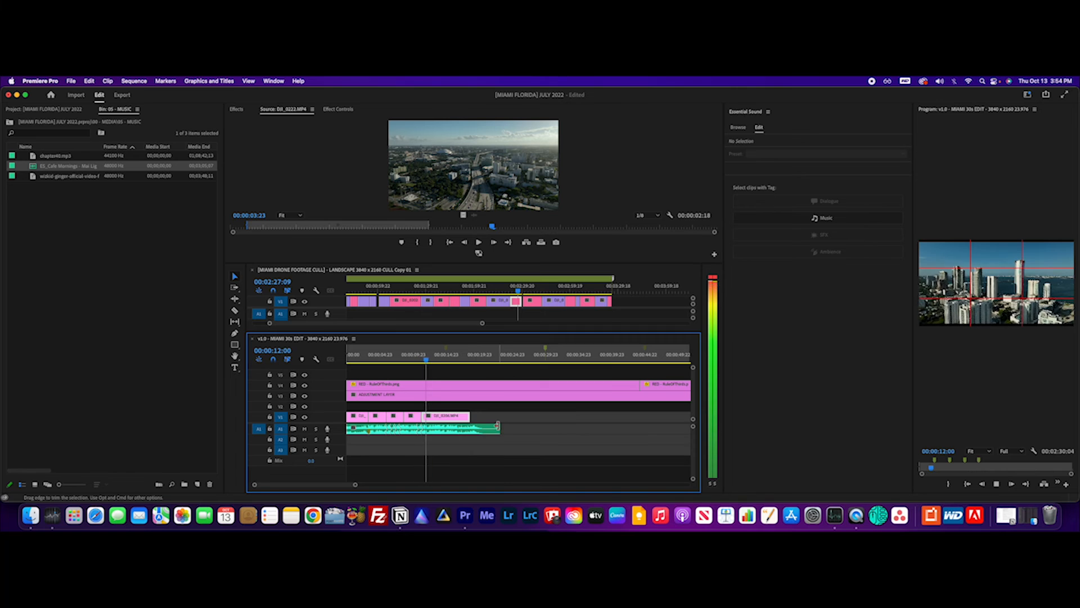
key("space")
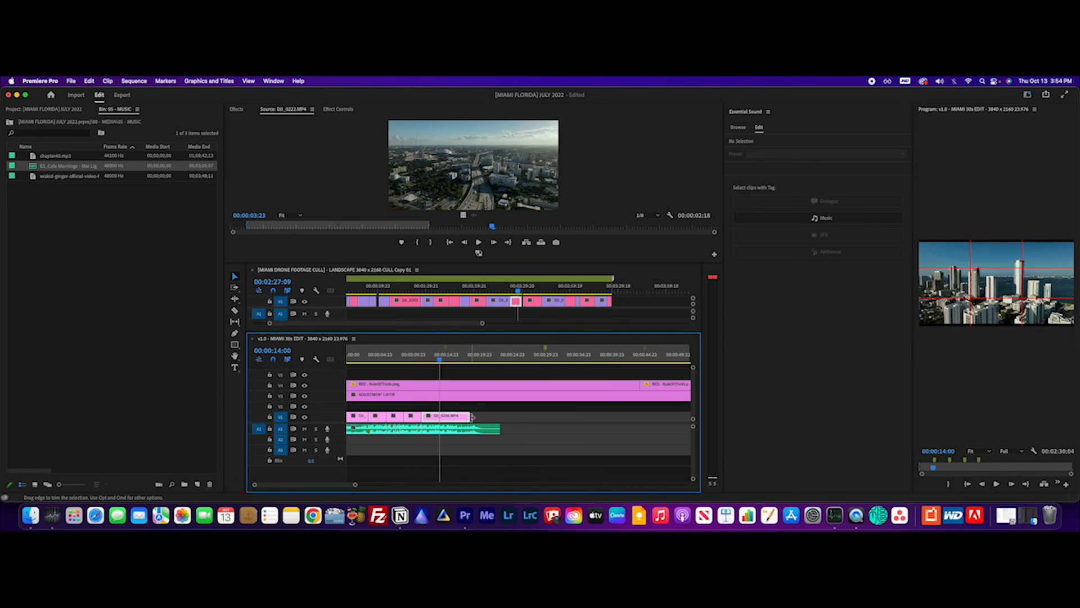
left_click_drag(465, 416, 439, 417)
Step: Preview the cull shot near 00:02:55:00, add it as the sixth clip on V1 and shorten it to 00:00:04:08
left_click_drag(517, 290, 562, 298)
key("space")
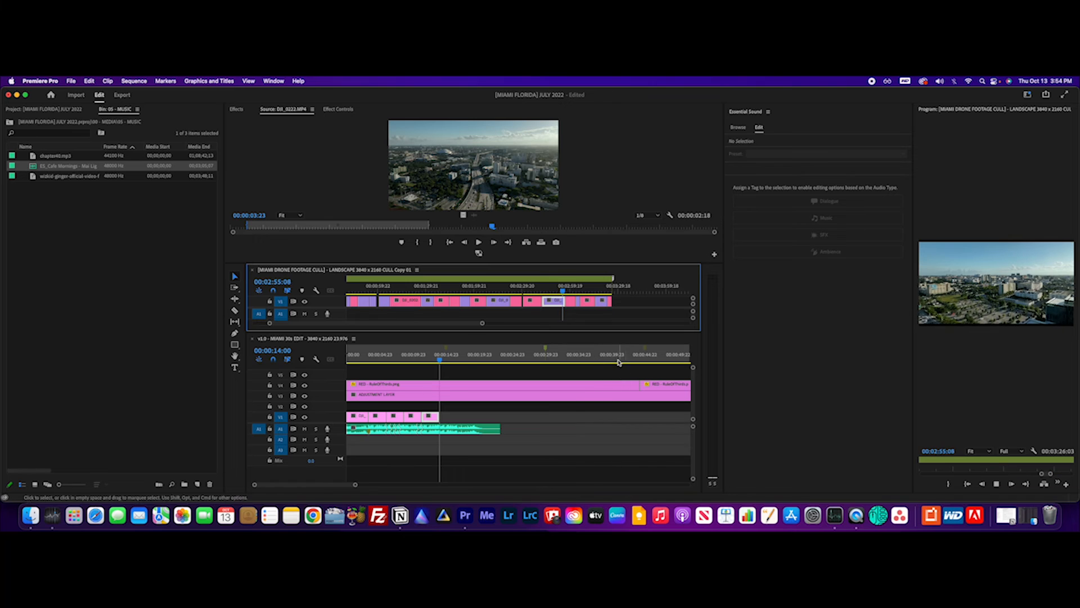
key("space")
left_click_drag(560, 305, 507, 417)
left_click_drag(524, 416, 456, 417)
Step: Replay the music around the fifth clip and shorten that clip so the sixth clip starts at 00:00:12:16
key("Up")
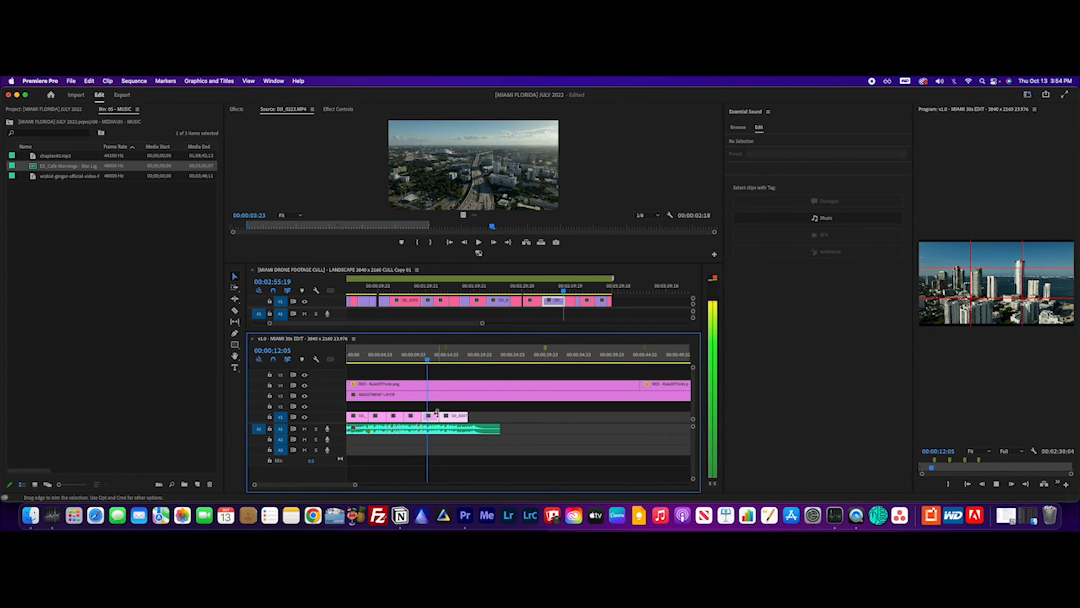
key("space")
left_click(408, 358)
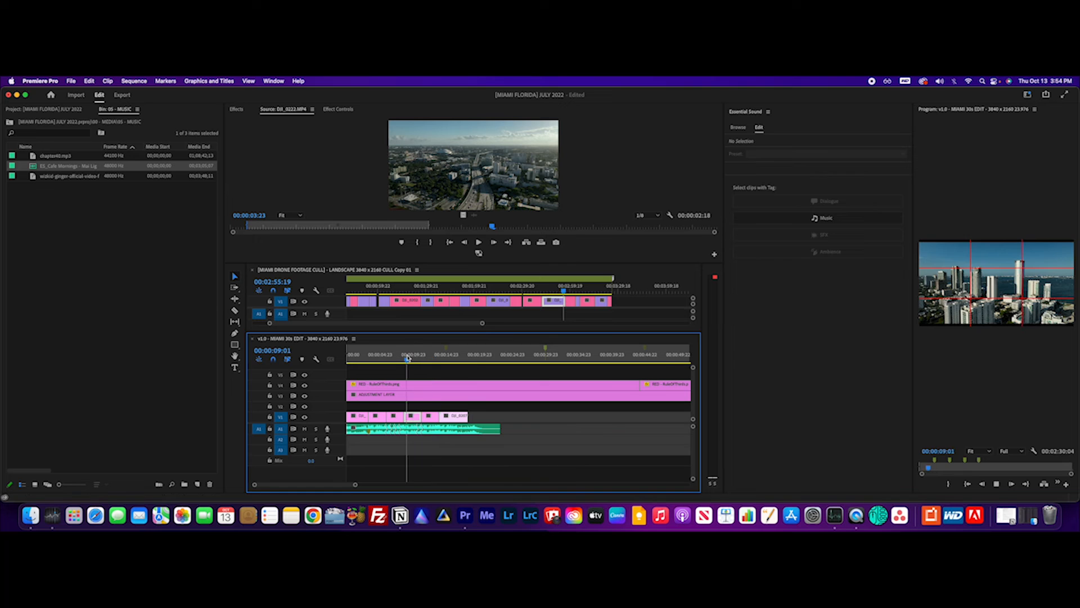
key("space")
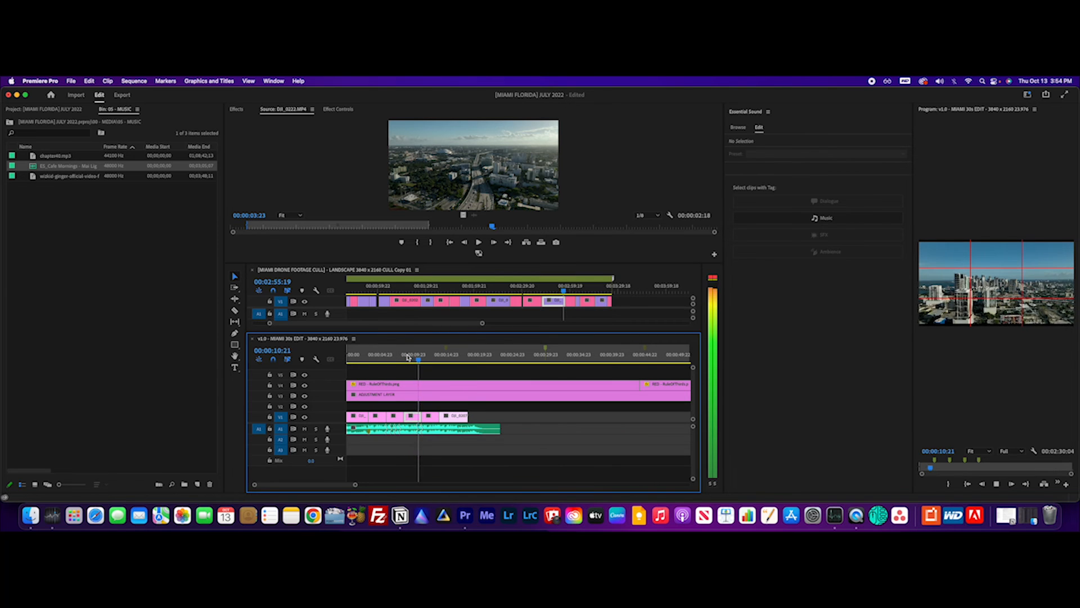
key("space")
left_click_drag(454, 417, 446, 417)
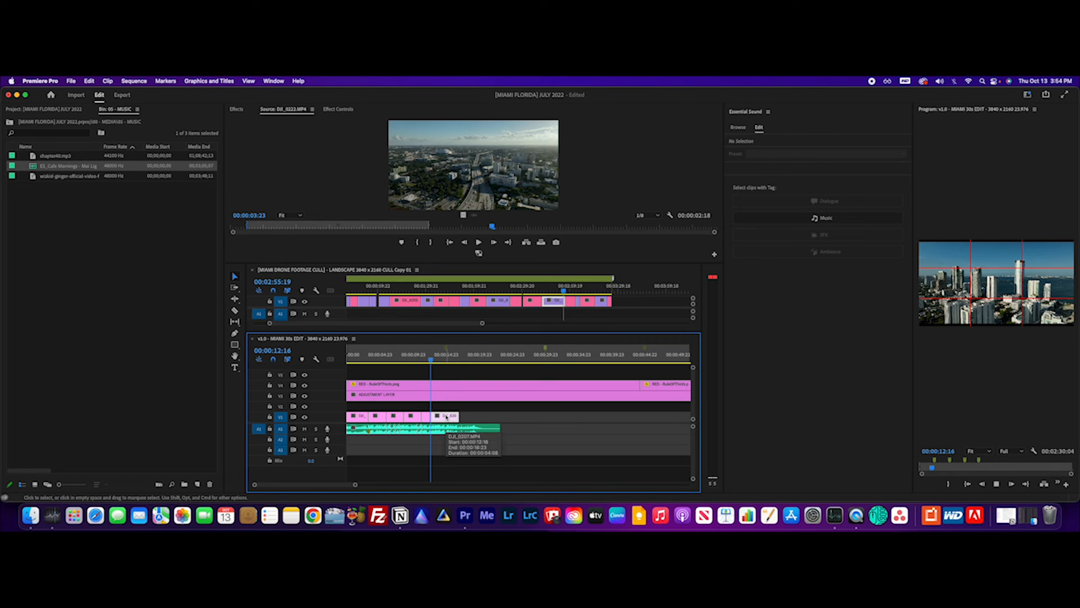
Step: Play the sixth clip and trim it to end at 00:00:14:00
key("space")
key("space")
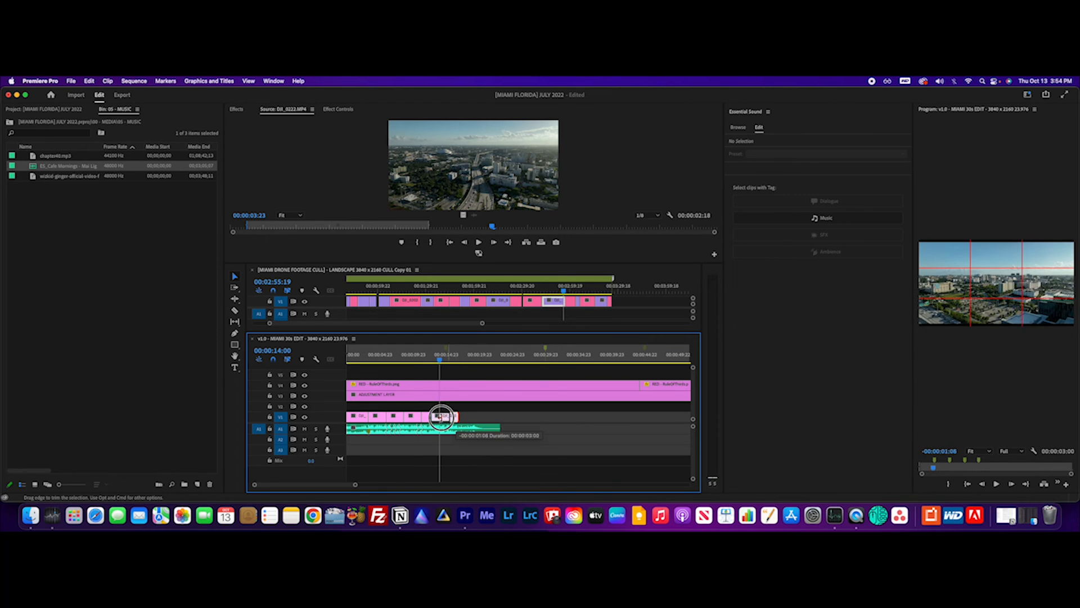
key("Delete")
Step: Preview the cull shots after 00:03:05:00 and add the highway interchange shot as the seventh clip on V1
left_click_drag(567, 292, 584, 296)
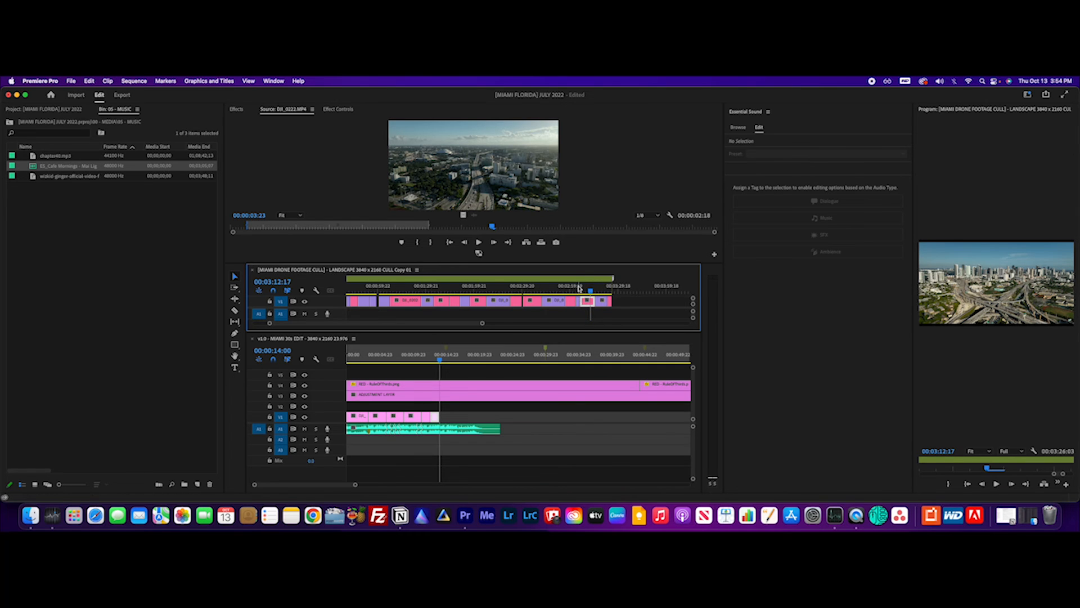
left_click(579, 287)
key("space")
key("space")
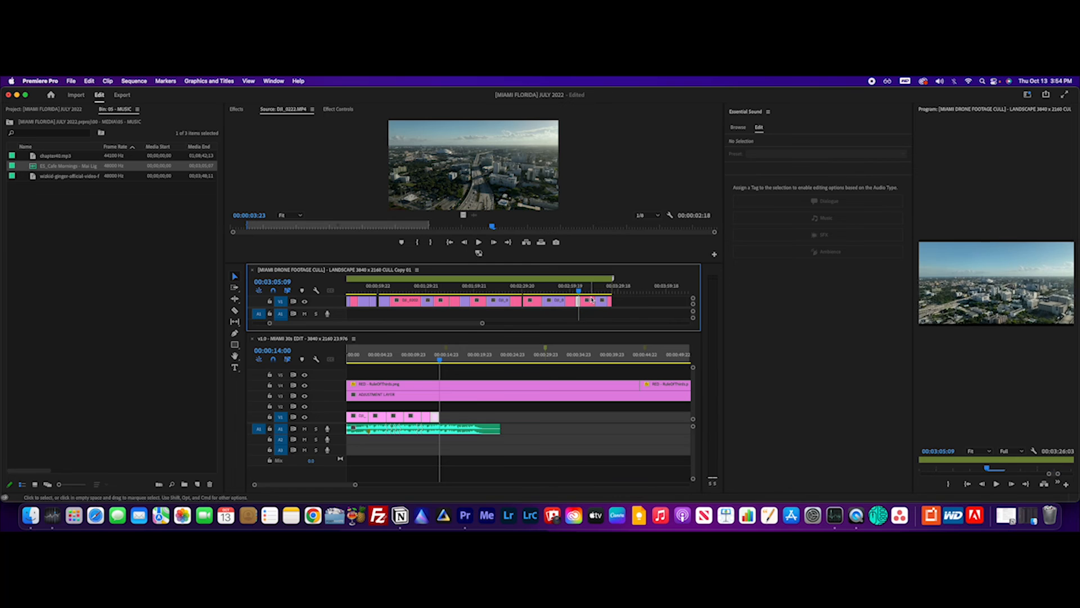
left_click_drag(589, 304, 467, 419)
Step: Play the edit from 00:00:12:16 and trim the highway interchange clip to end at about 00:00:16:17
left_click(432, 361)
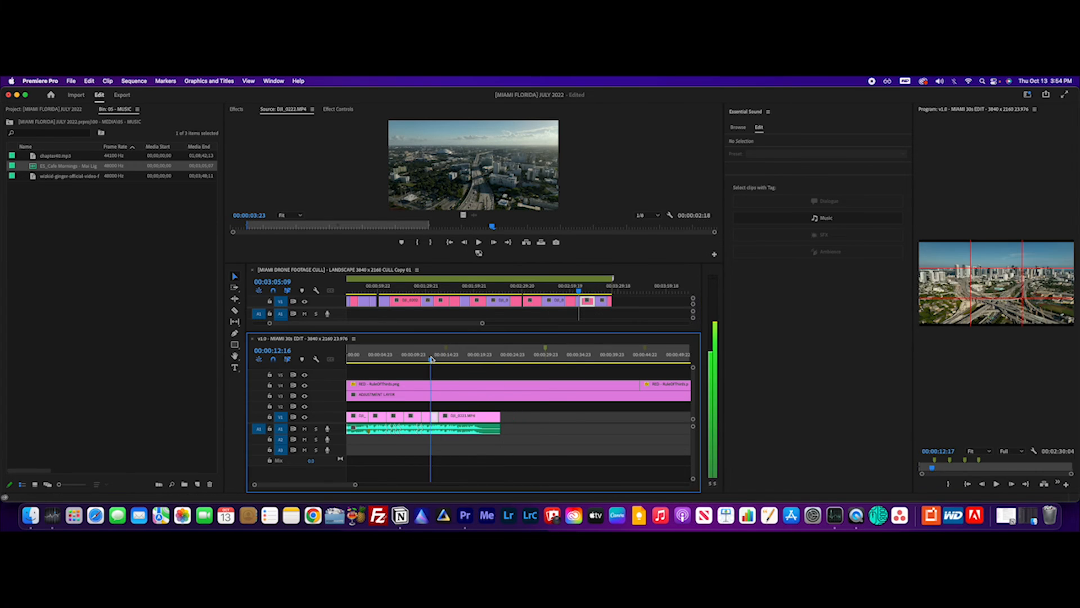
key("space")
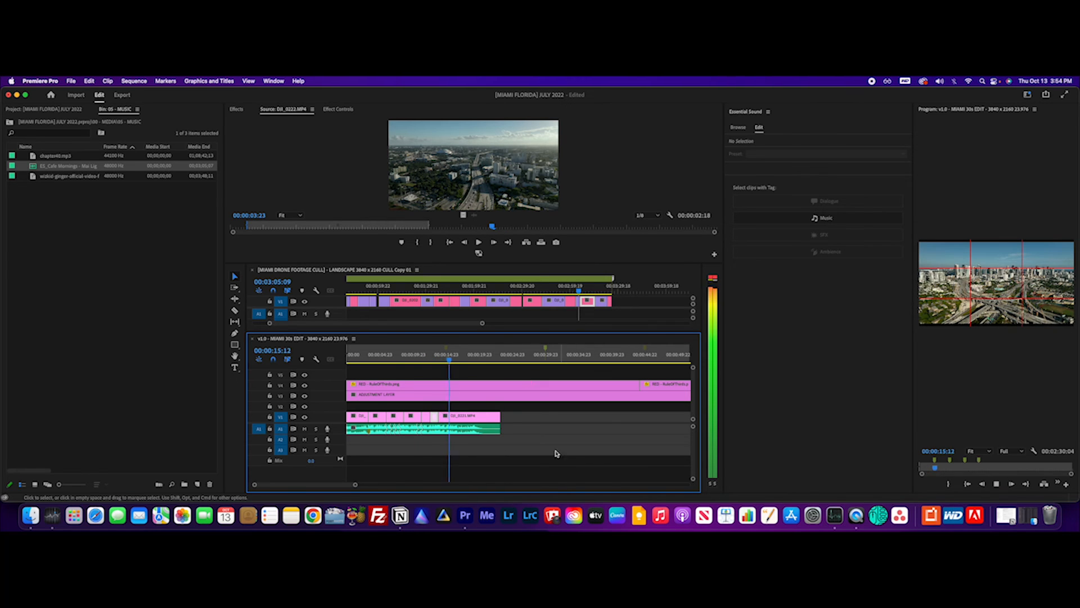
left_click_drag(499, 417, 456, 416)
Step: Preview shots in the cull sequence and add the construction-crane skyline shot near 00:00:09:18 as the eighth clip on V1
left_click_drag(579, 287, 540, 317)
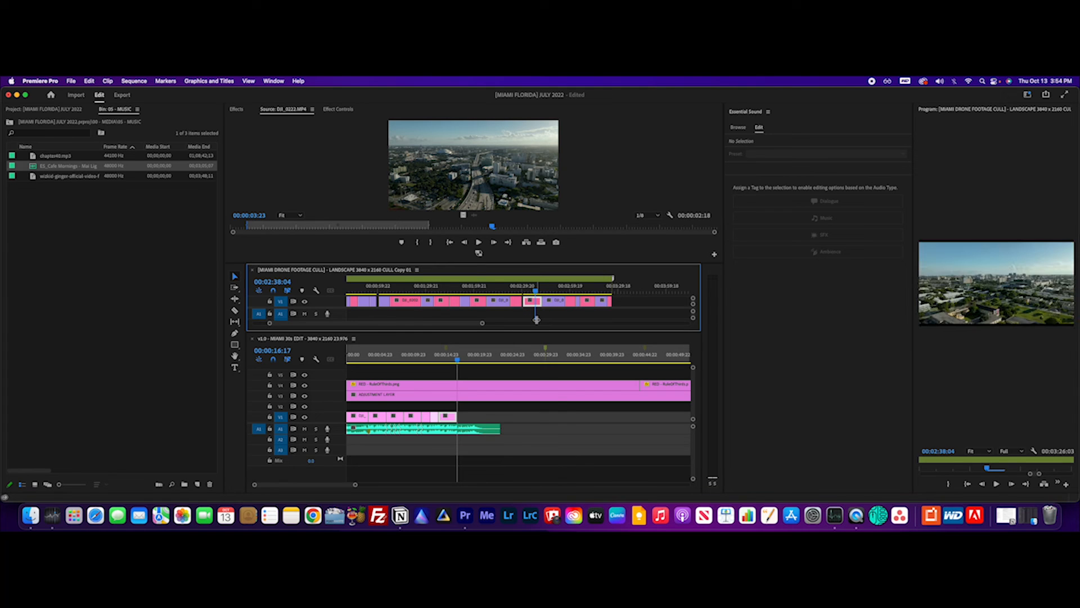
left_click_drag(533, 292, 303, 313)
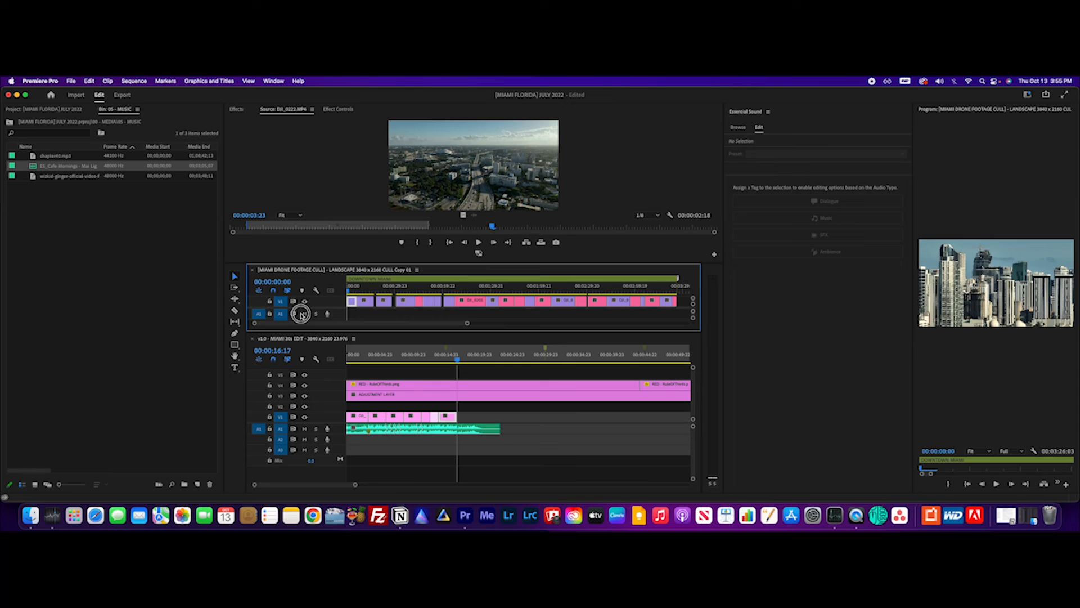
key("space")
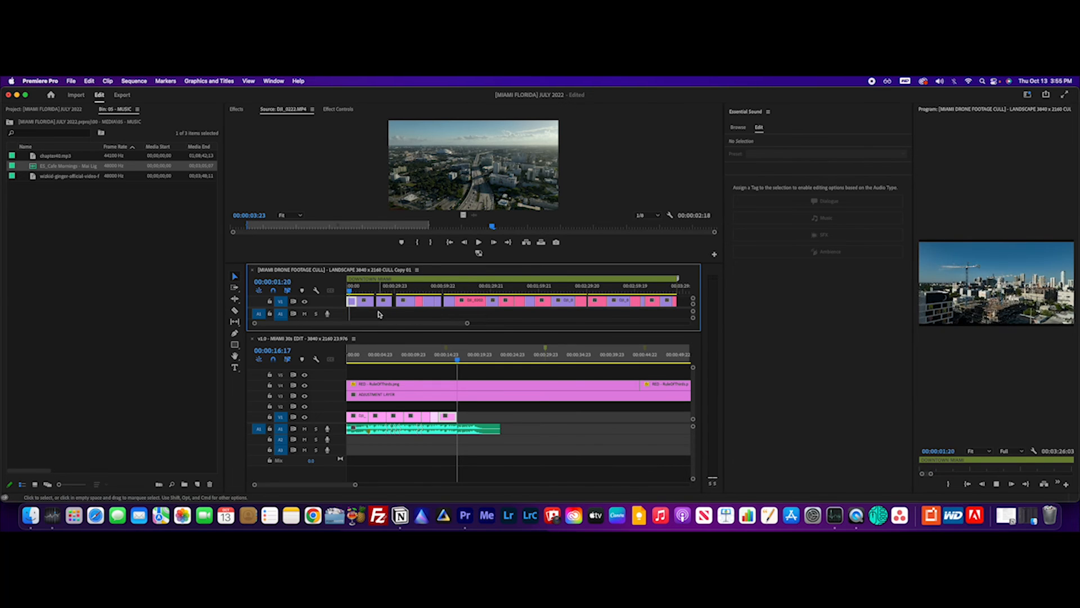
left_click_drag(354, 288, 362, 290)
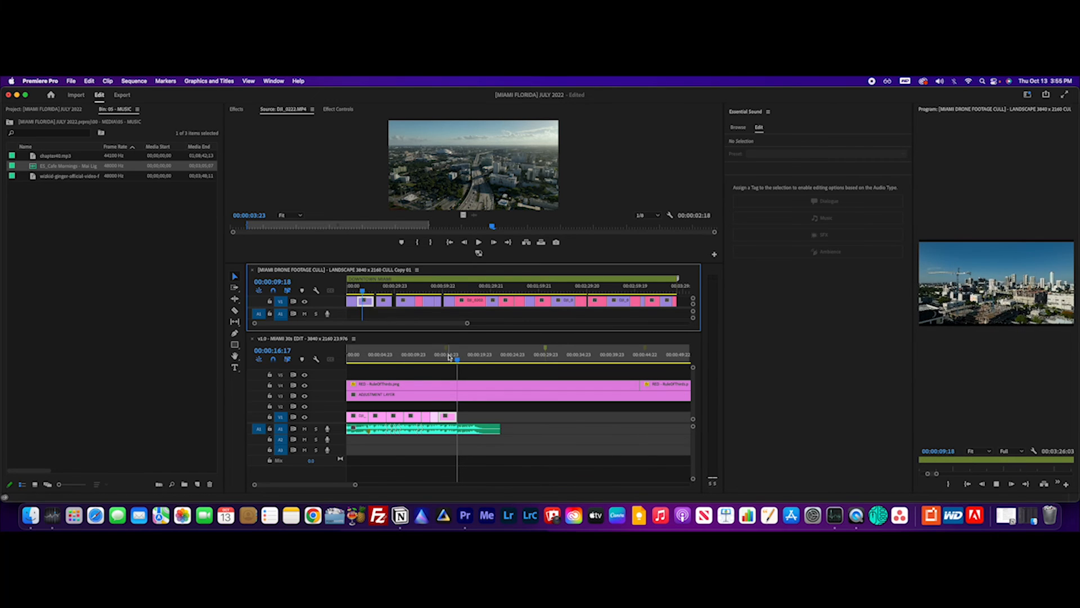
left_click_drag(364, 302, 499, 417)
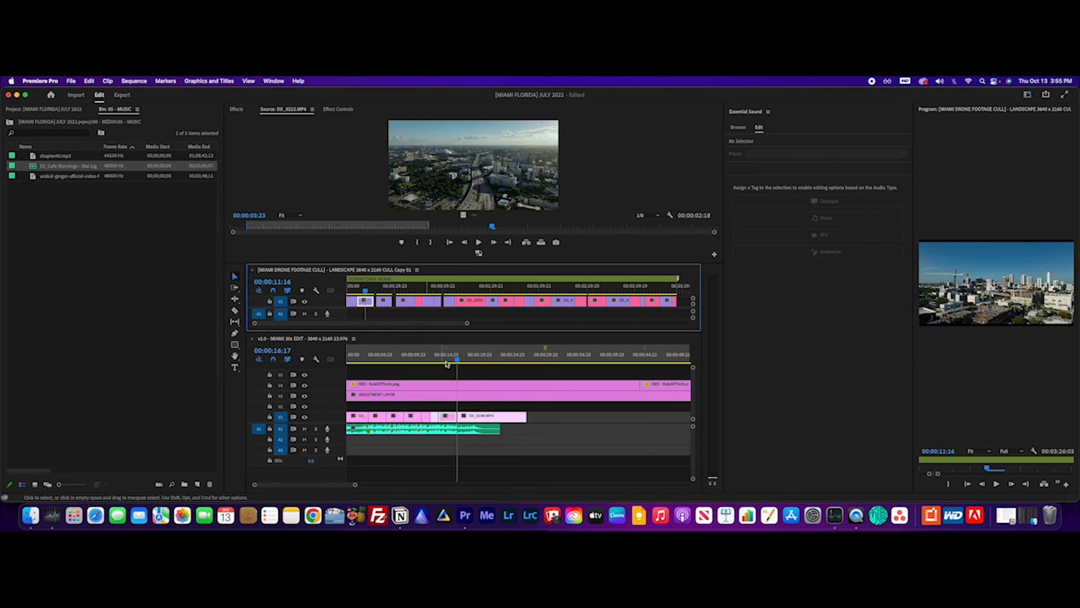
Step: Play the edit from 00:00:12:08 and trim the crane skyline clip to end with the music track
left_click_drag(463, 355, 430, 366)
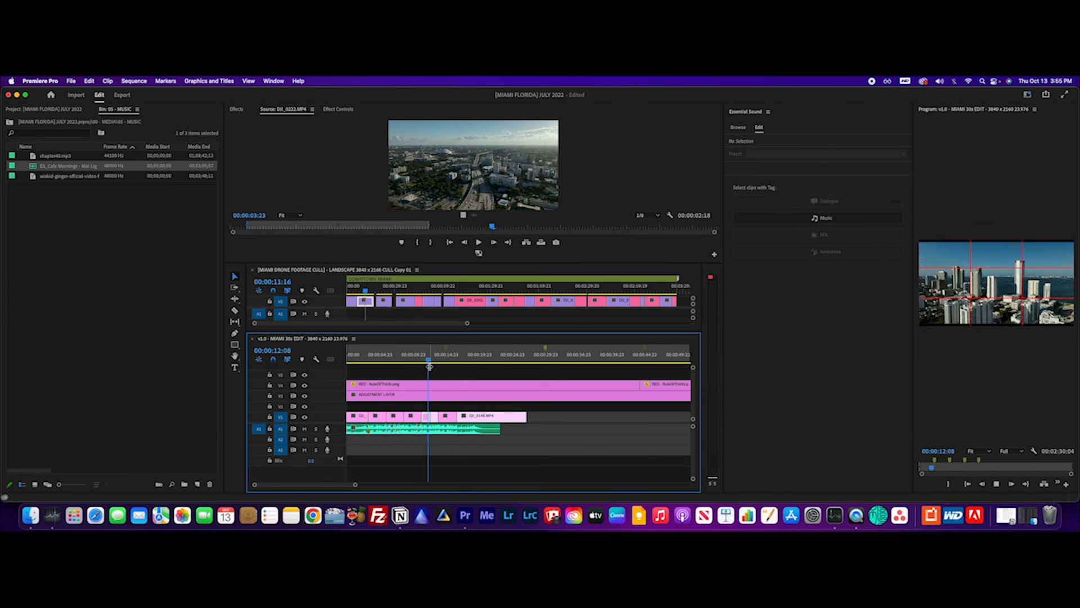
key("space")
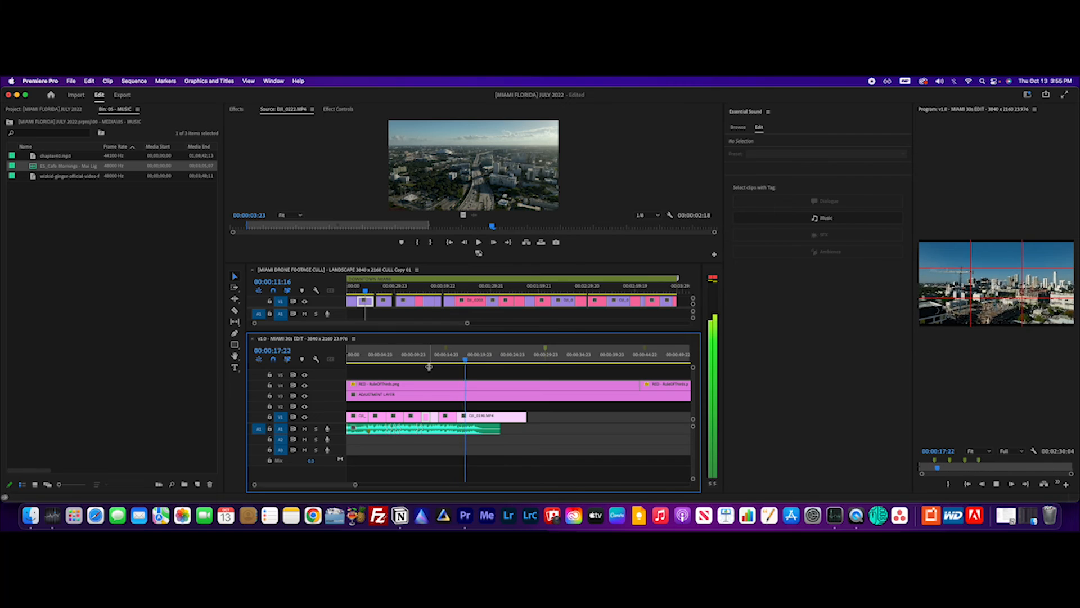
key("space")
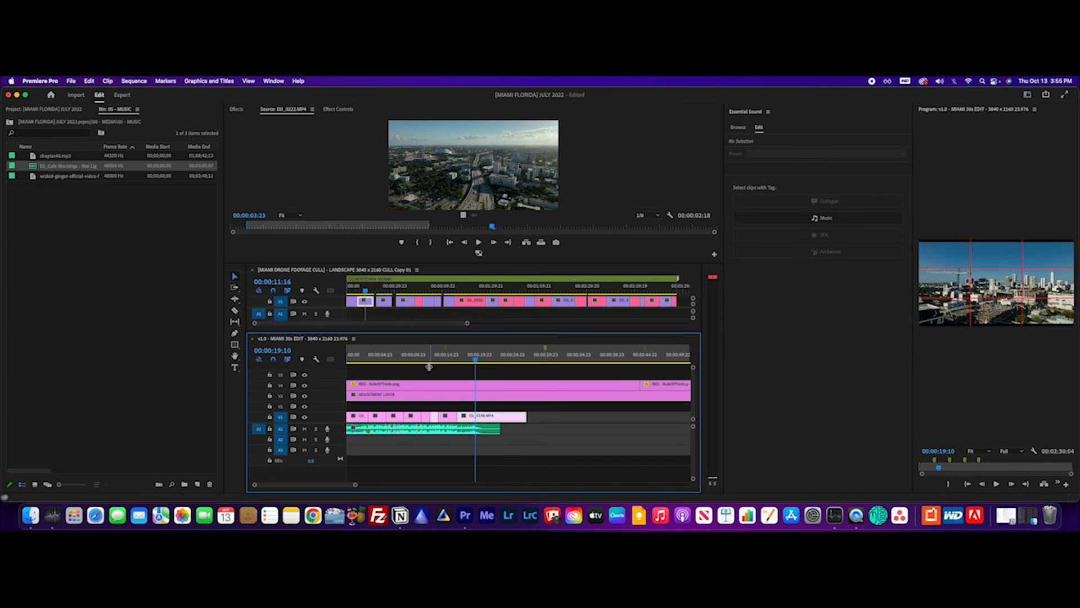
key("space")
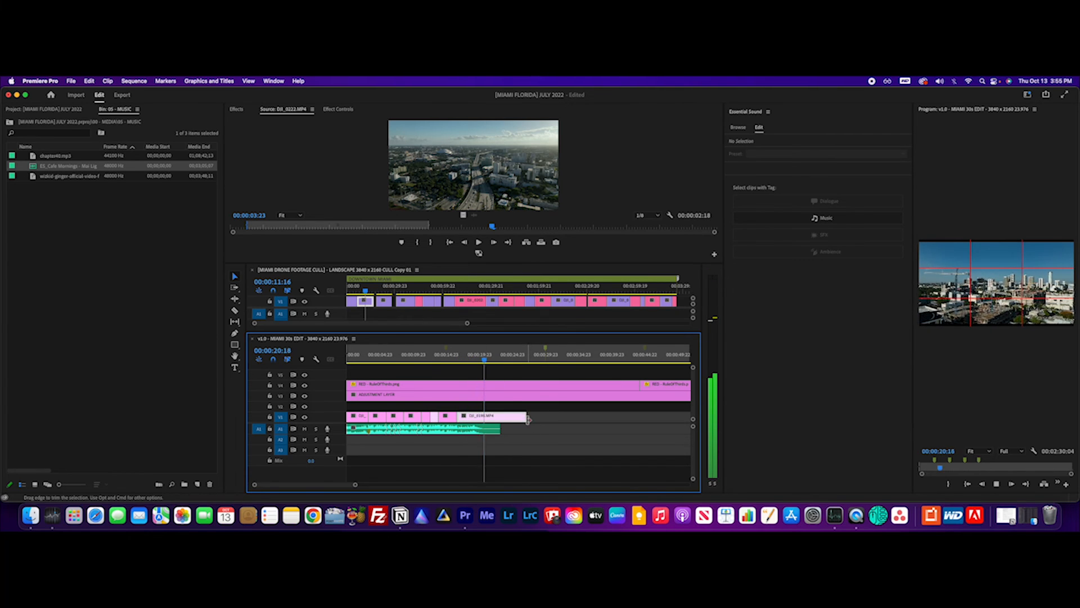
key("space")
left_click_drag(525, 419, 500, 419)
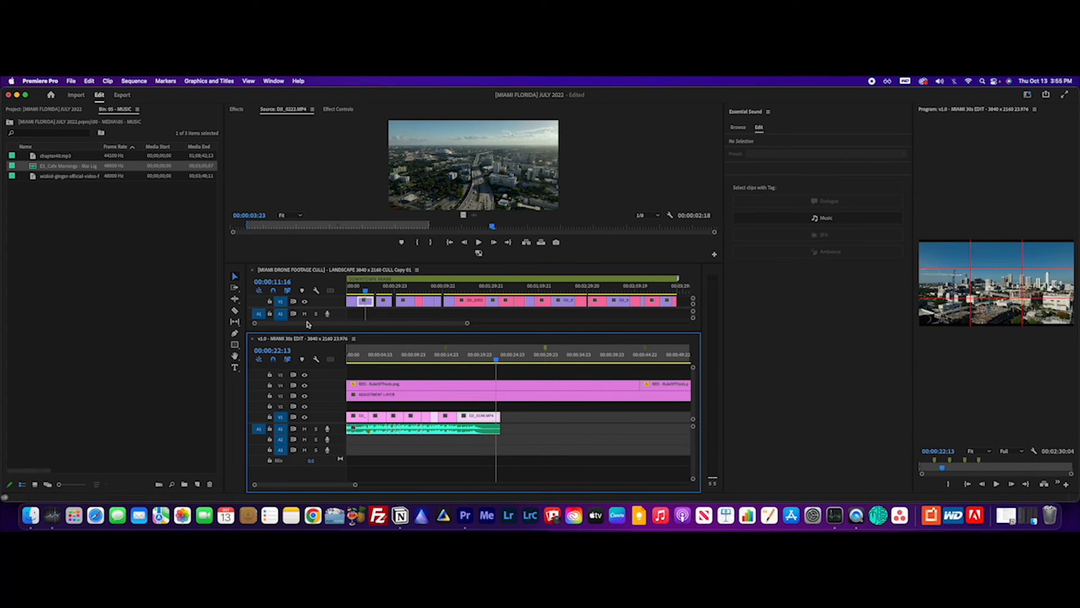
Step: Apply a Cross Dissolve to the end of the last video clip and save the project
key("shift+7")
left_click(230, 182)
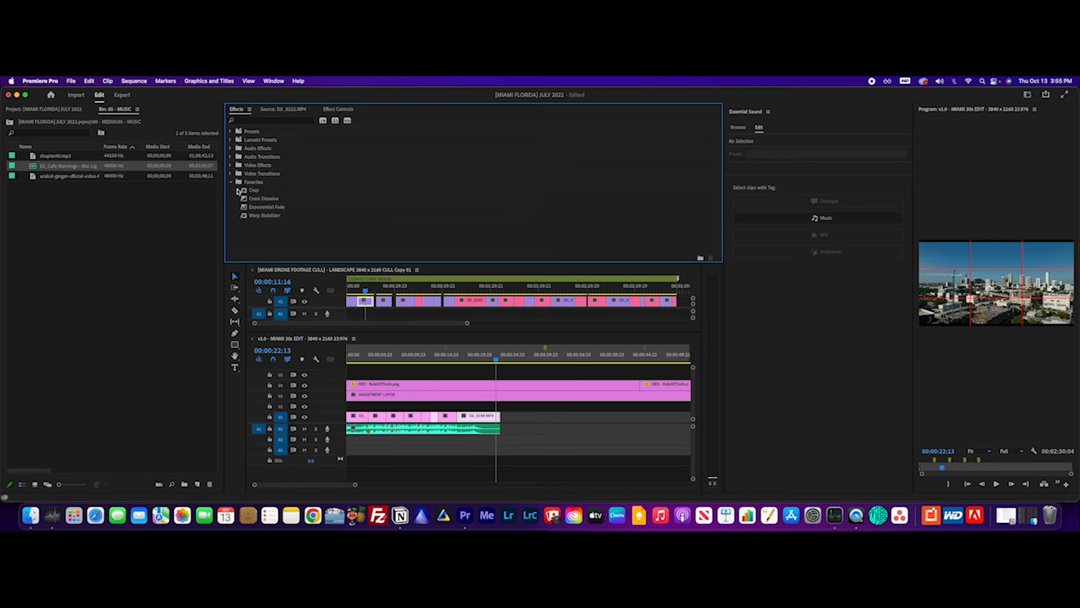
left_click(254, 207)
left_click_drag(264, 200, 497, 417)
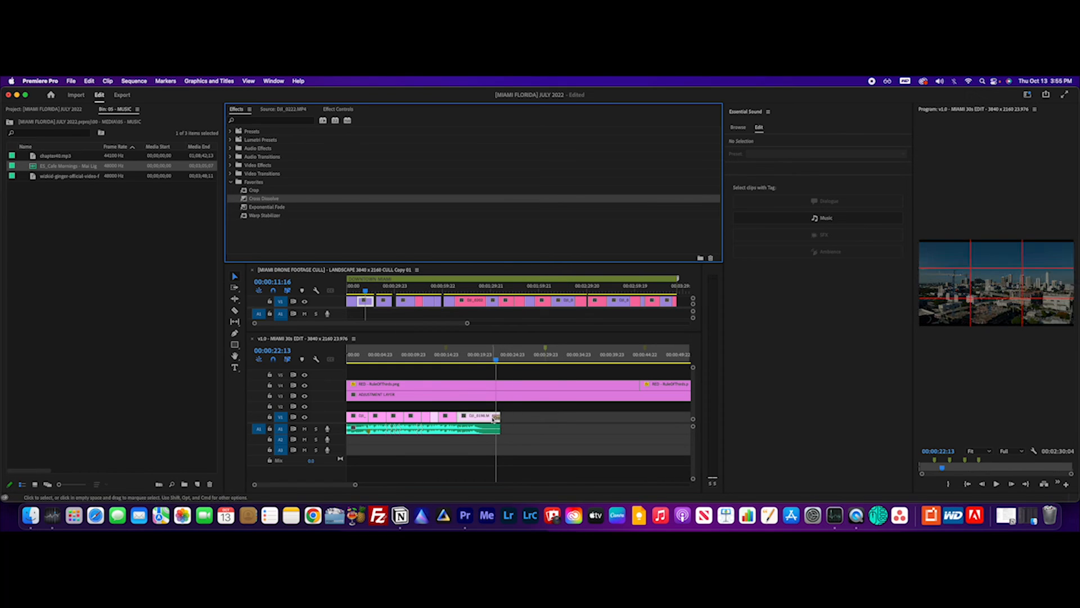
left_click(488, 416)
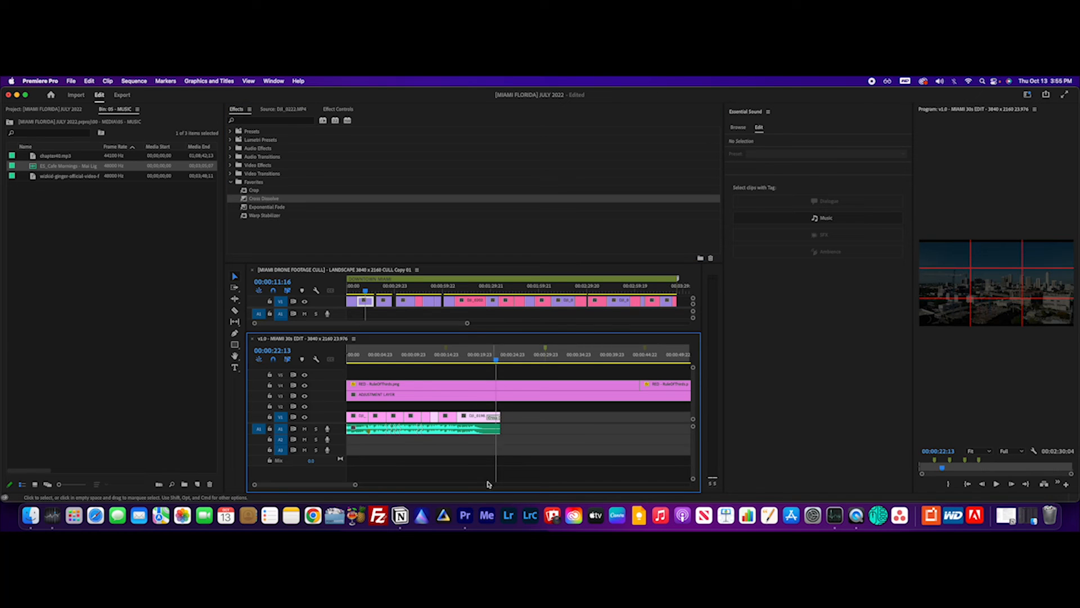
left_click_drag(355, 484, 349, 485)
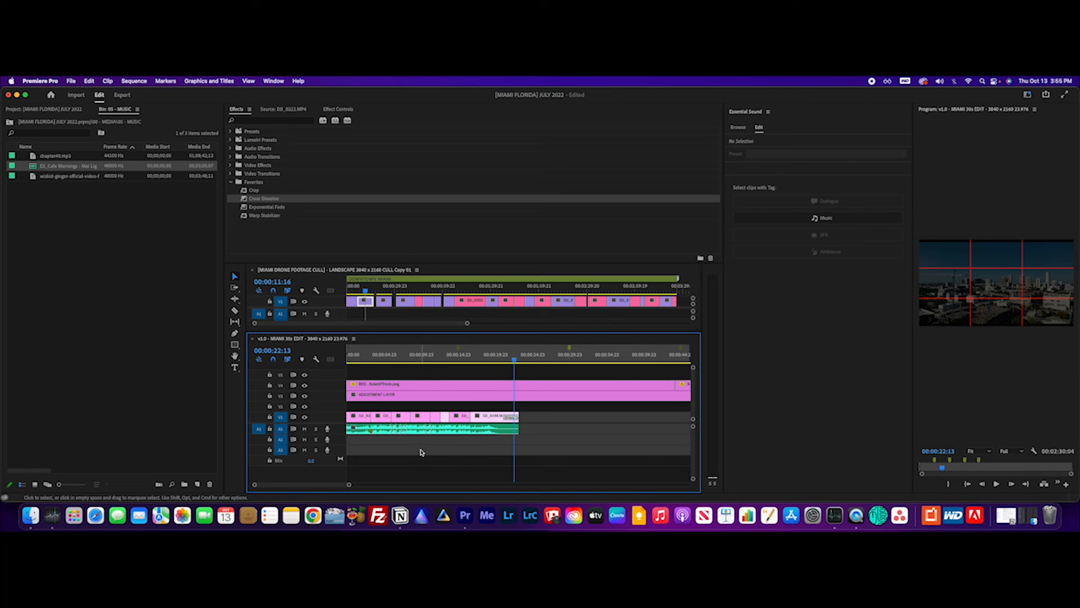
key("super+s")
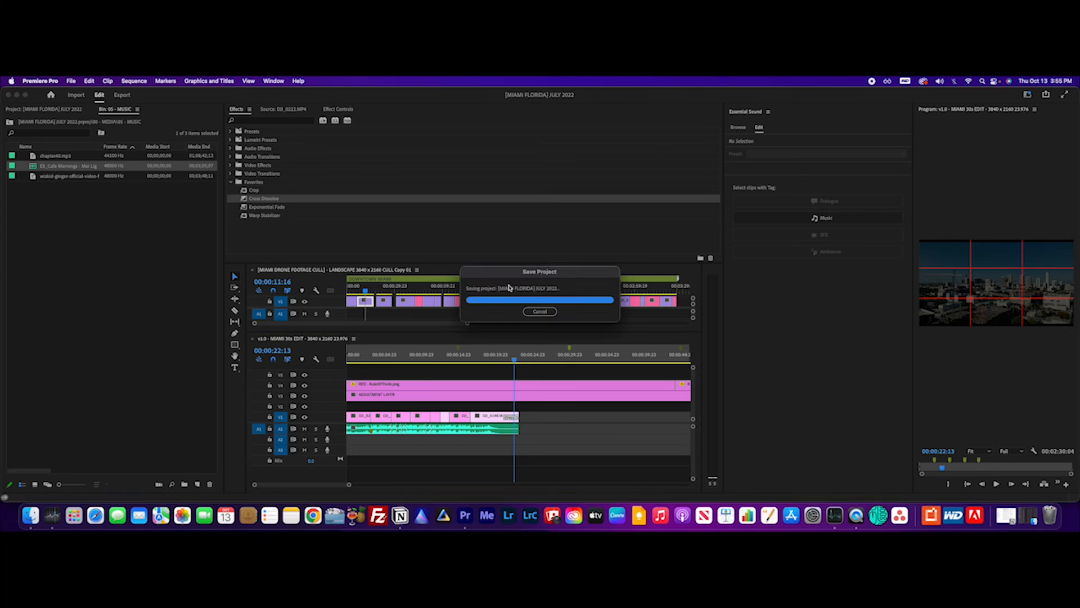
Step: Hide the rule-of-thirds overlay track and play the edit from the start in the maximized program monitor
left_click(970, 113)
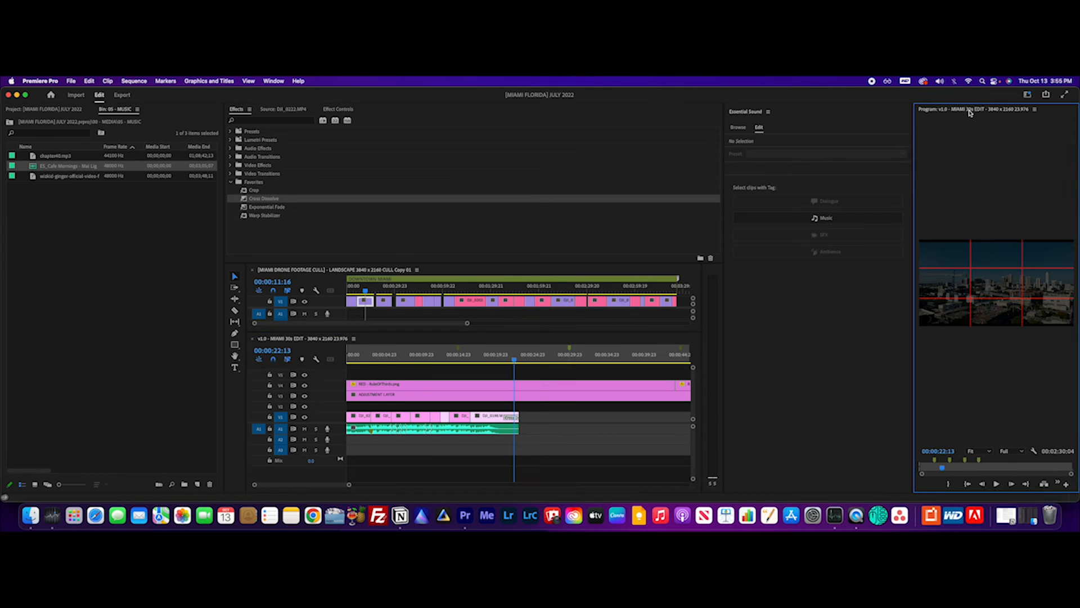
left_click(305, 384)
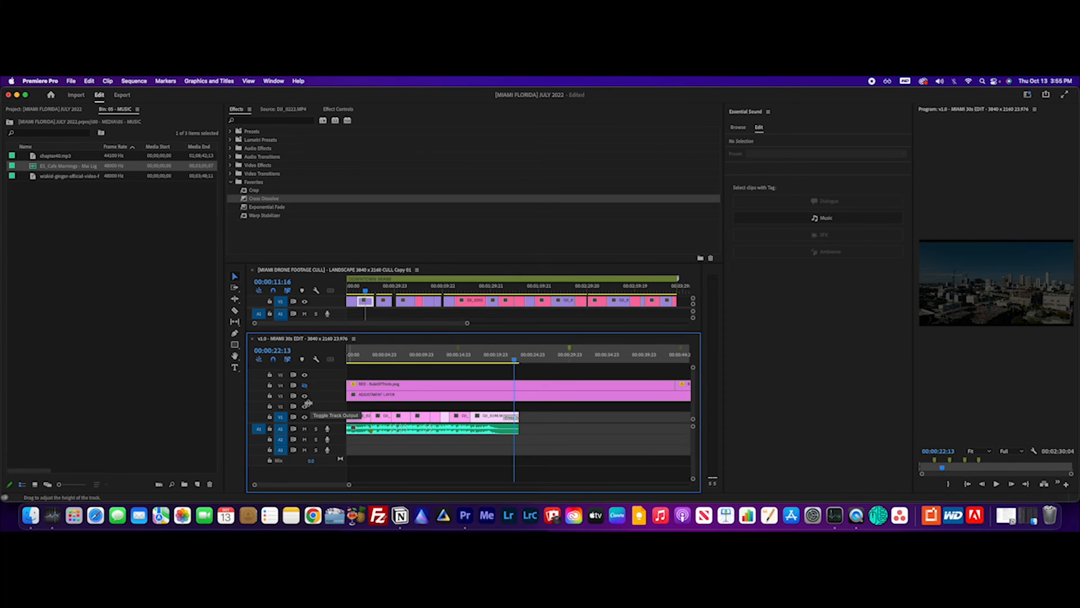
left_click(954, 111)
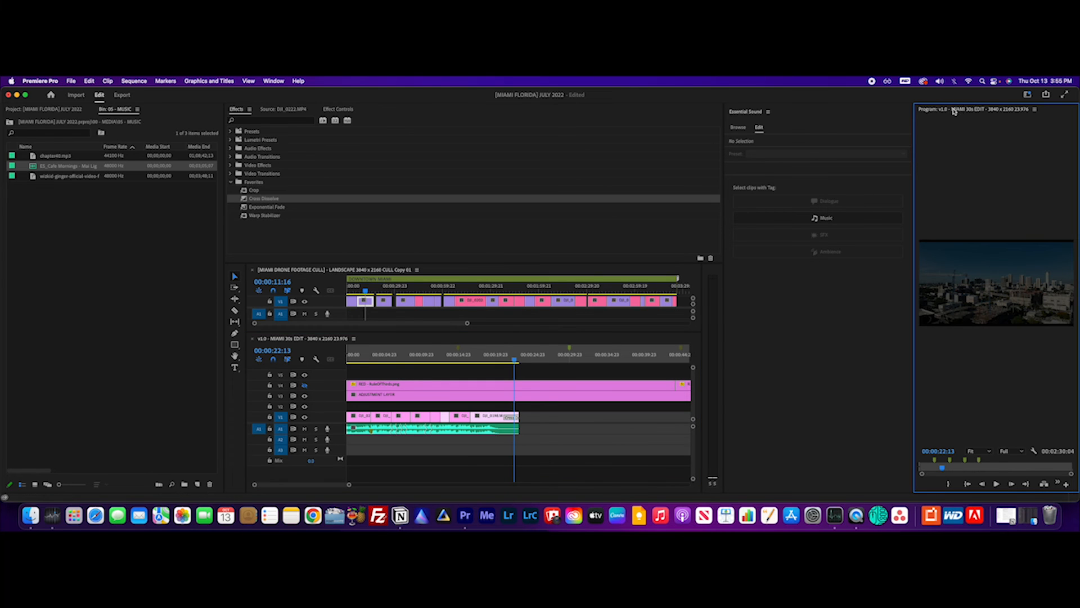
key("grave")
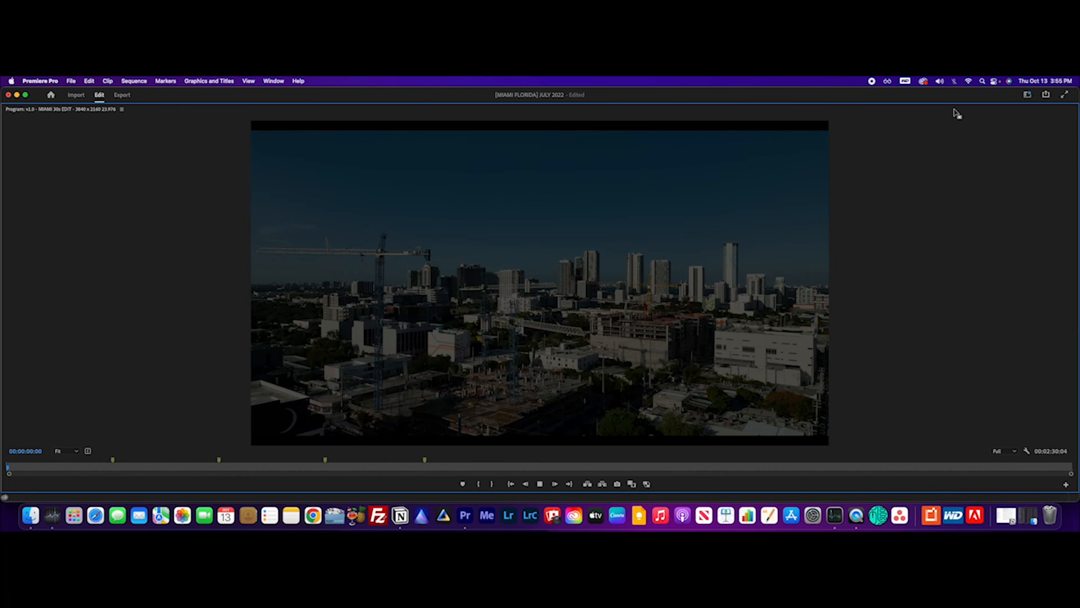
key("space")
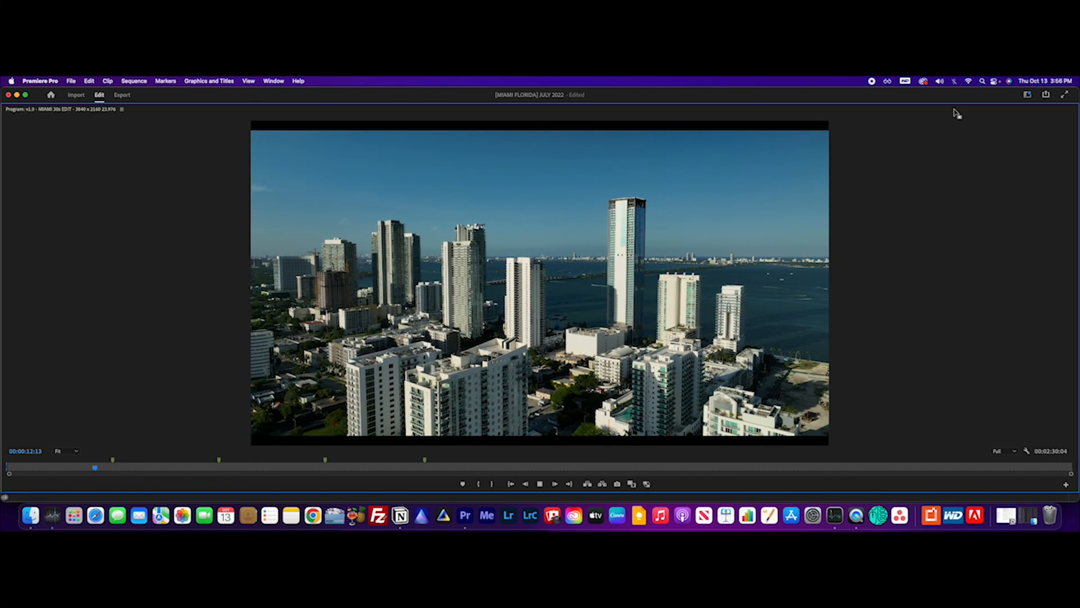
Step: Set the playback resolution to 1/8, replay the edit from the start and restore the normal panel layout
left_click(1015, 451)
left_click(1006, 487)
left_click_drag(97, 467, 3, 479)
key("space")
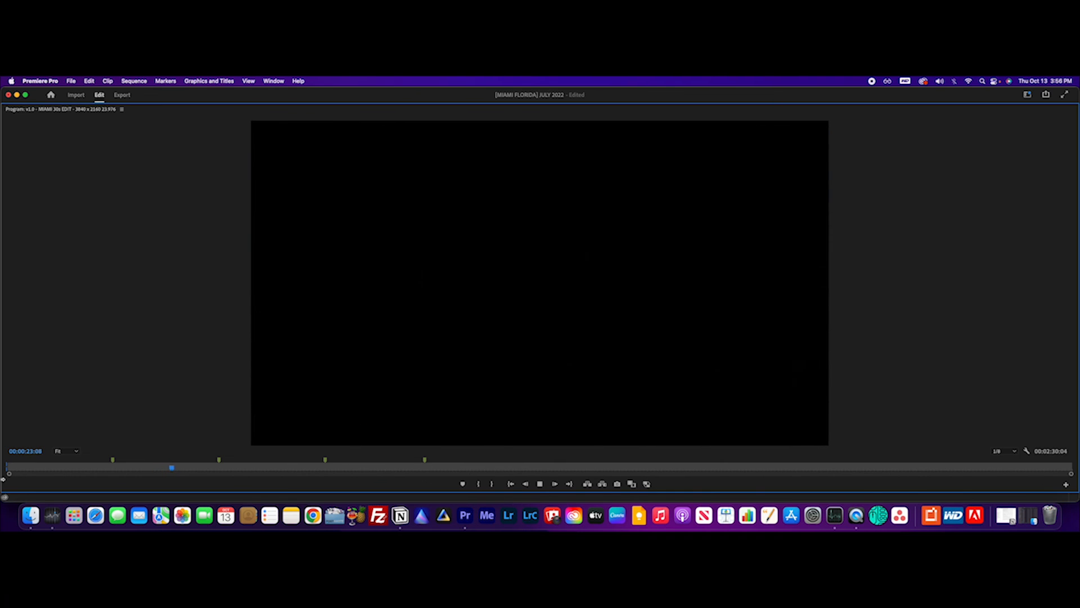
double_click(77, 112)
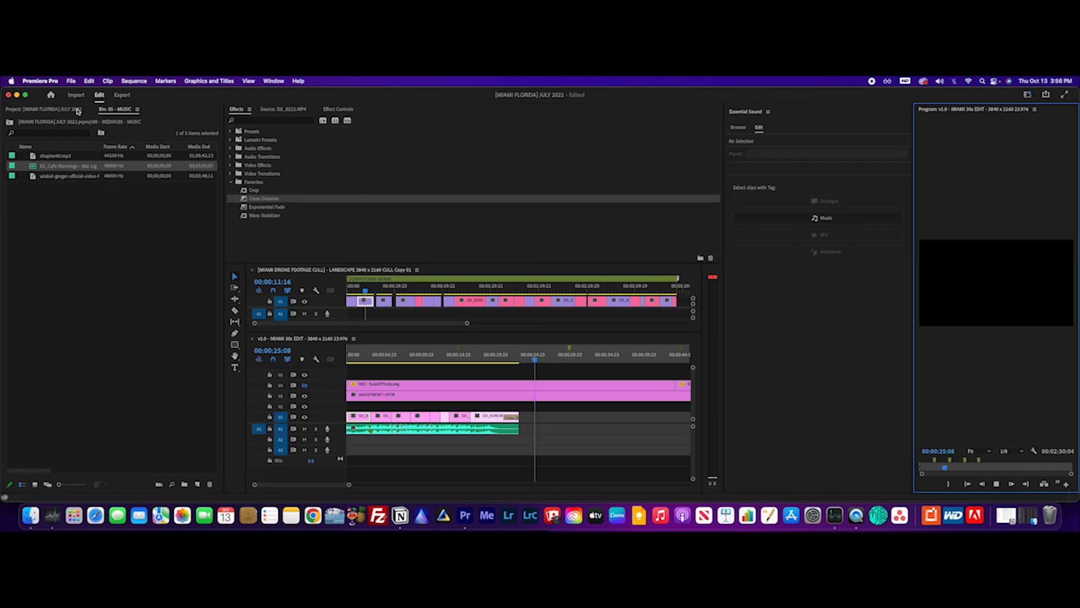
Step: Mark the sequence out point at 00:00:23:05, where the last clip and the music end
left_click(546, 360)
left_click_drag(546, 360, 518, 381)
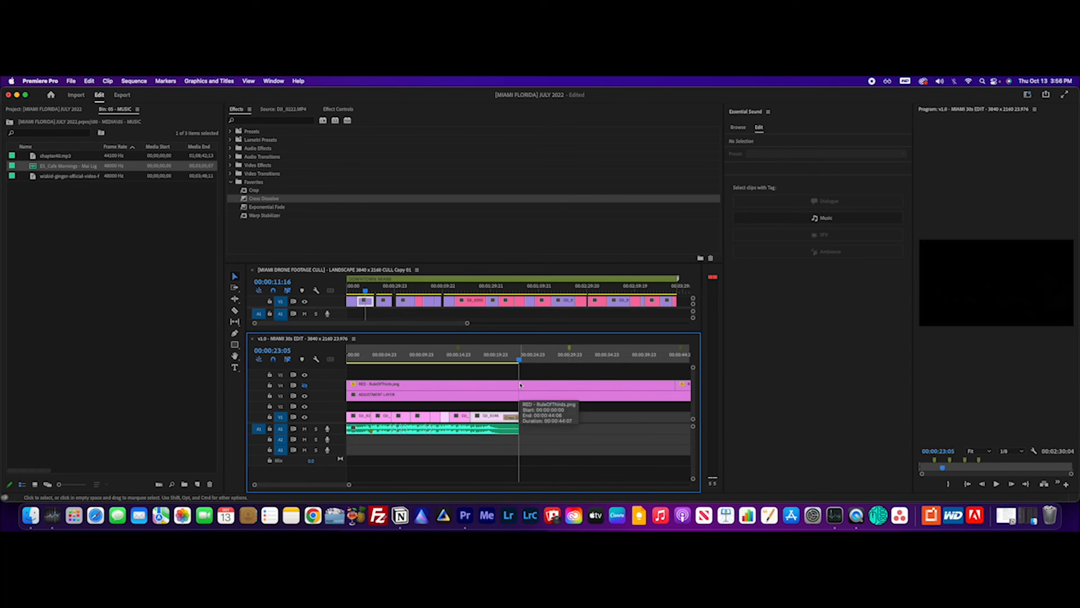
key("o")
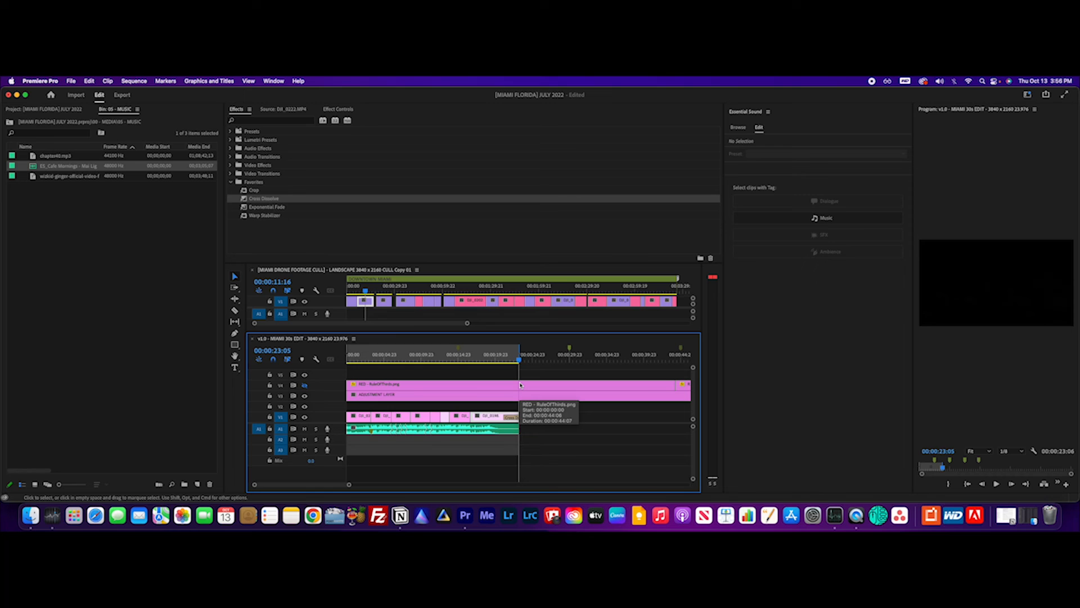
Step: Show the effect controls for the first clip at 00:00:02:05, closing the Essential Sound panel and enlarging the program monitor
left_click_drag(499, 357, 408, 386)
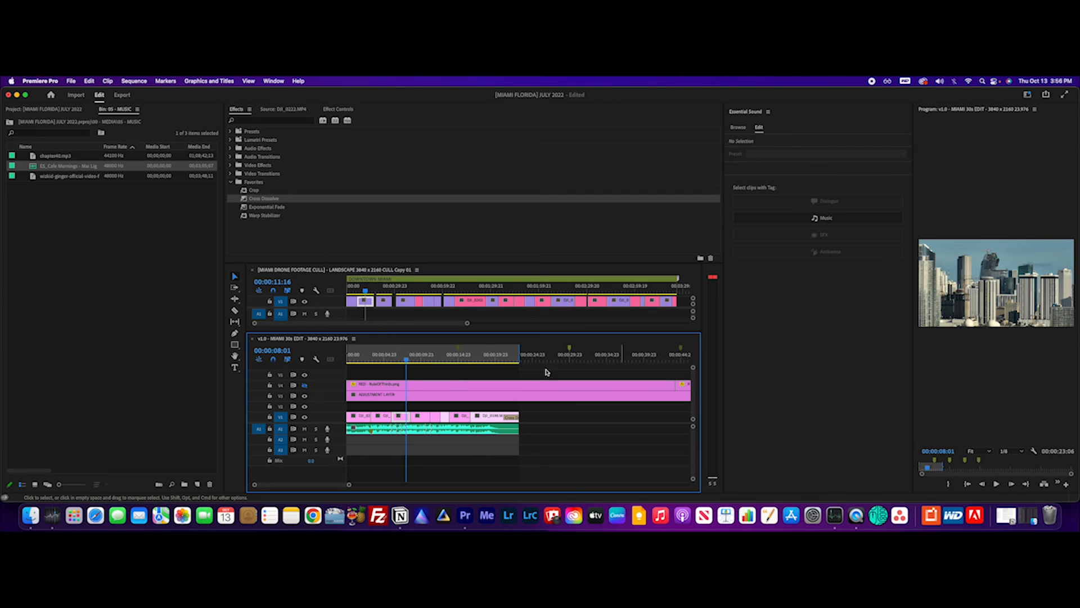
left_click_drag(406, 359, 485, 385)
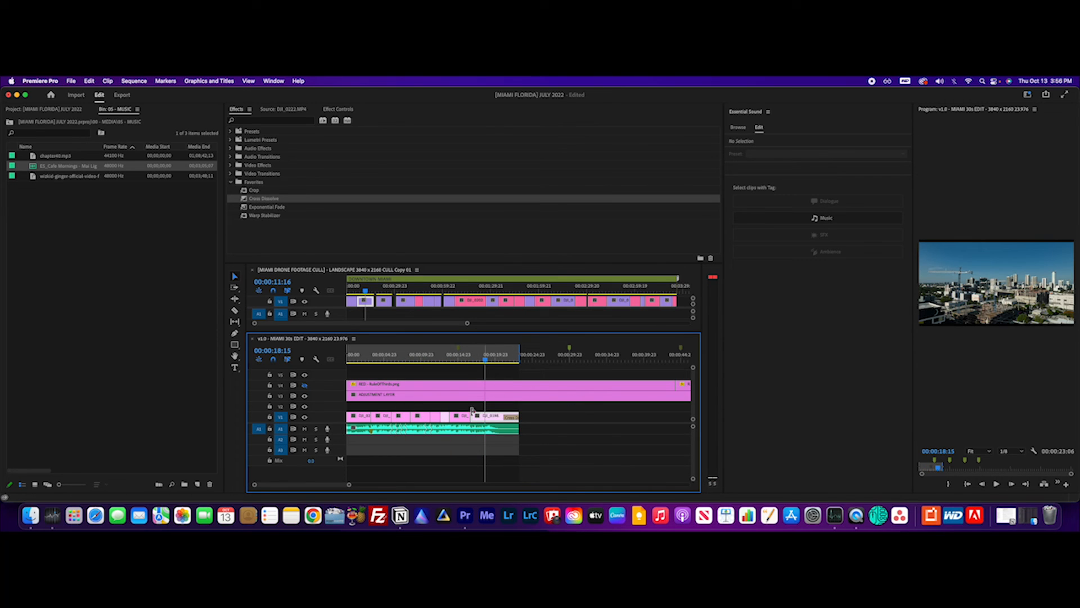
left_click_drag(485, 365, 362, 416)
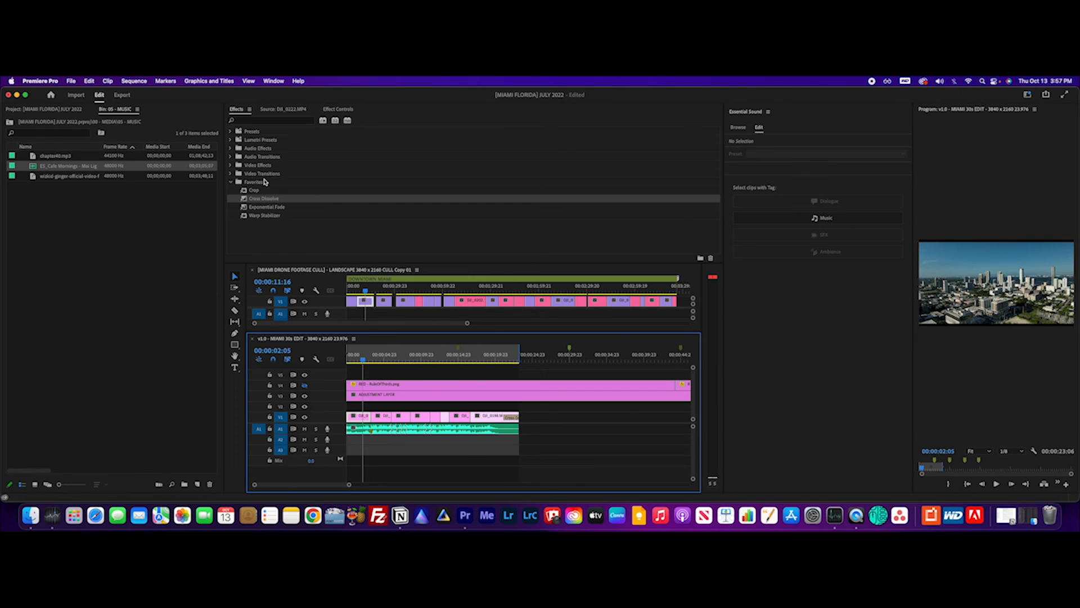
left_click(338, 109)
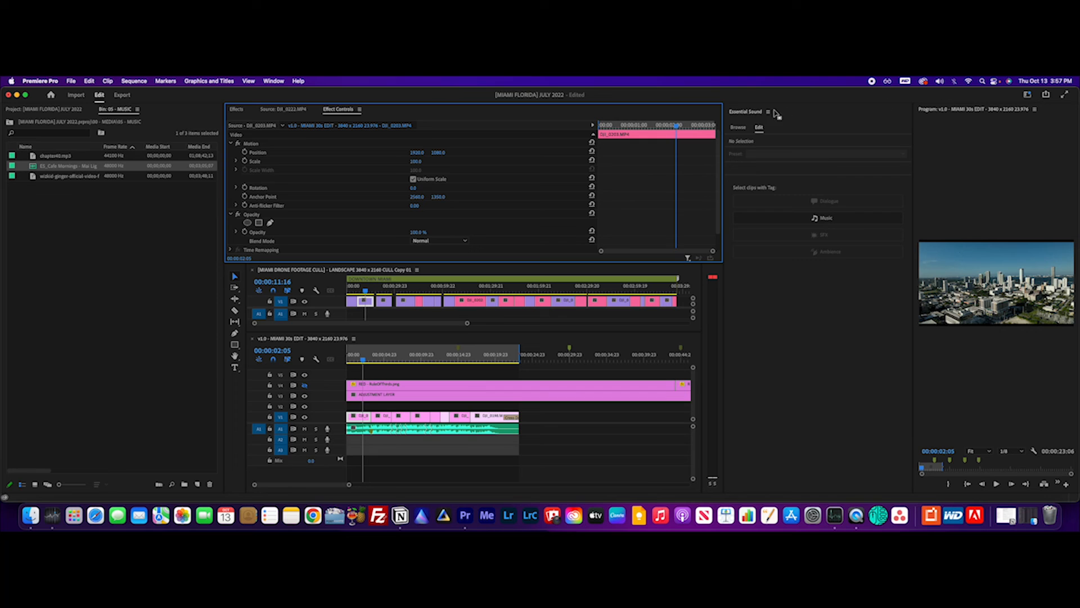
right_click(758, 115)
left_click(784, 118)
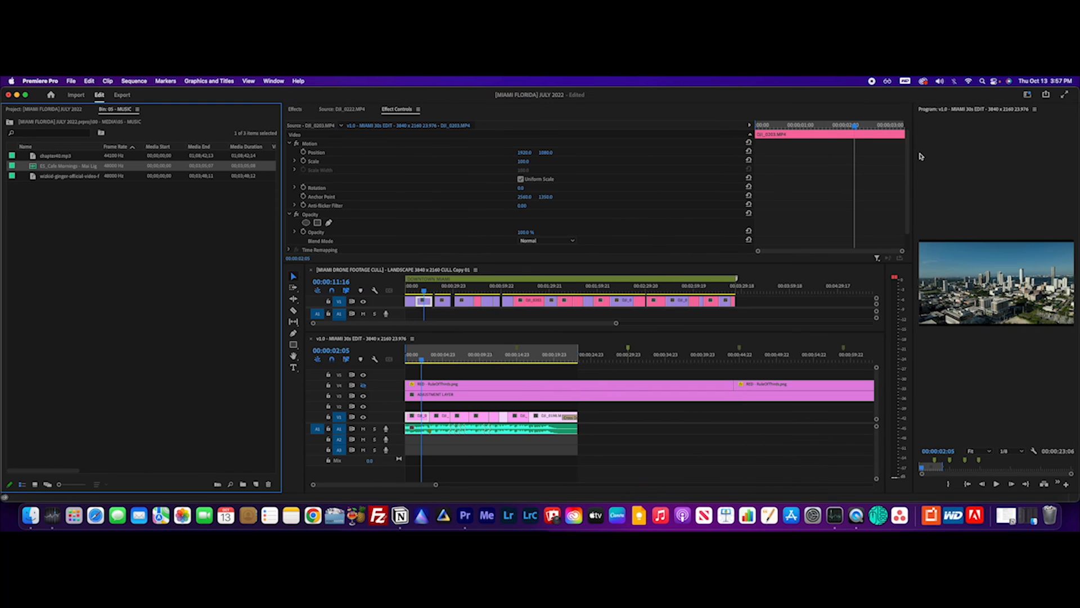
left_click_drag(911, 164, 757, 169)
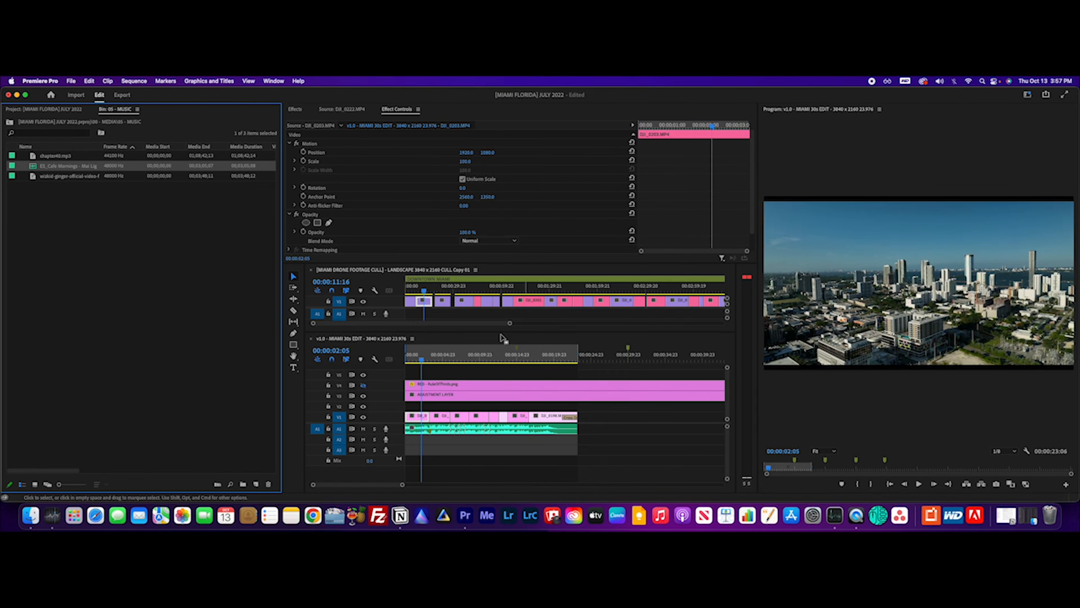
Step: Set the first clip's scale to 107 and give the other letterboxed clips the same scale
left_click_drag(466, 162, 502, 162)
left_click(468, 161)
type("107")
key("Return")
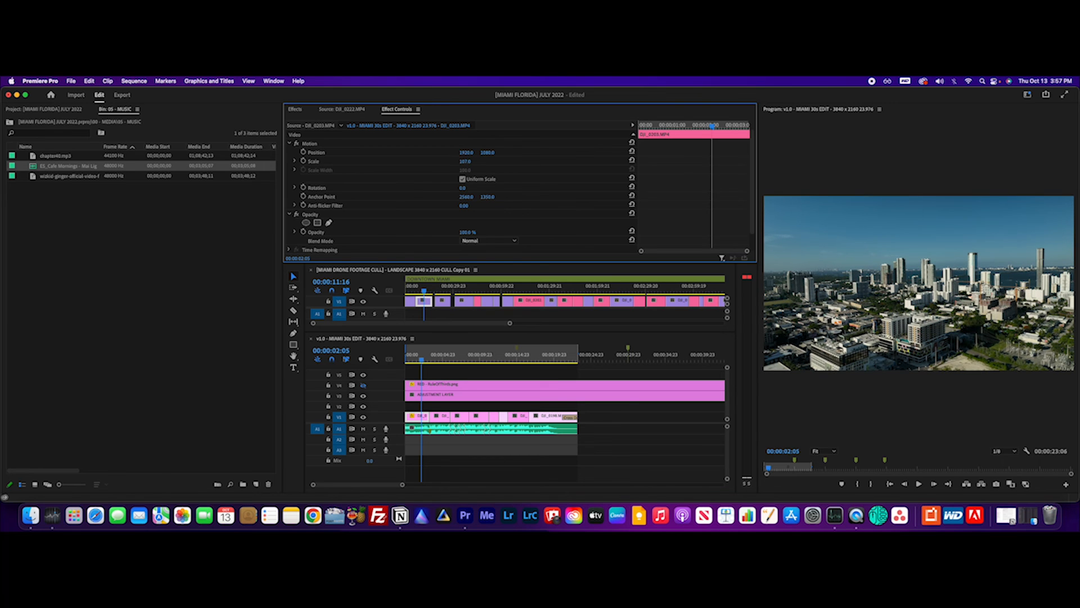
left_click_drag(425, 365, 439, 372)
left_click_drag(532, 365, 541, 374)
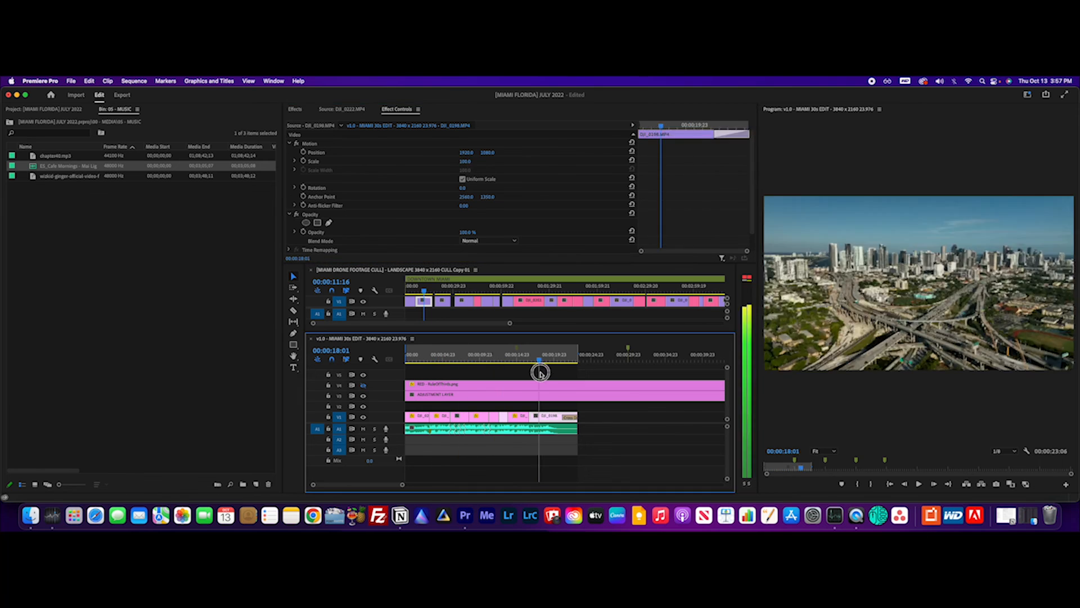
Step: Play the edit from the start and check the framing of the second clip at 00:00:05:07
key("Home")
key("space")
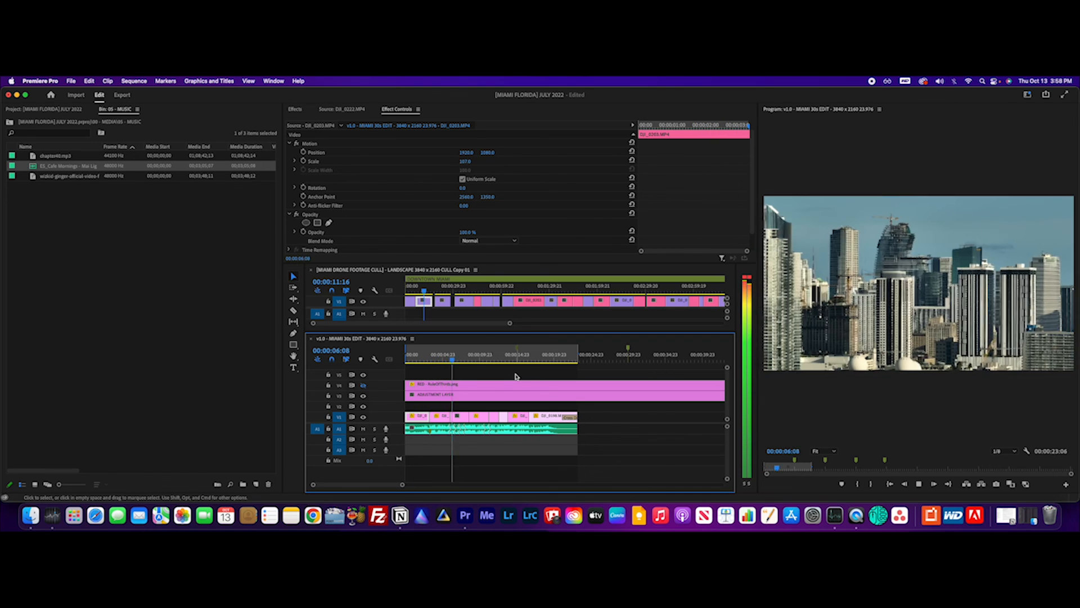
key("space")
left_click(444, 359)
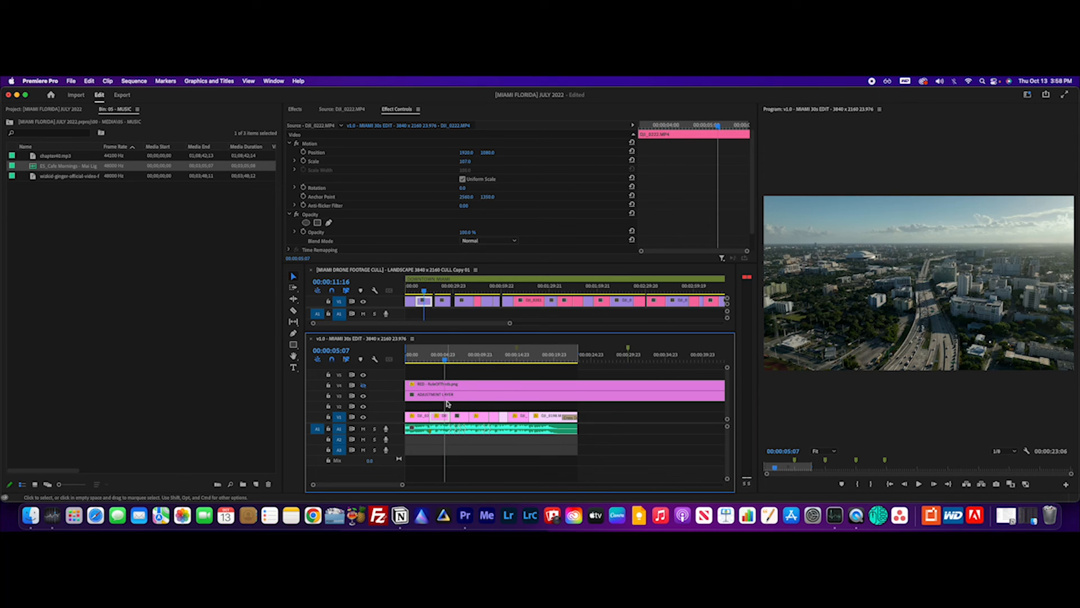
left_click(443, 359)
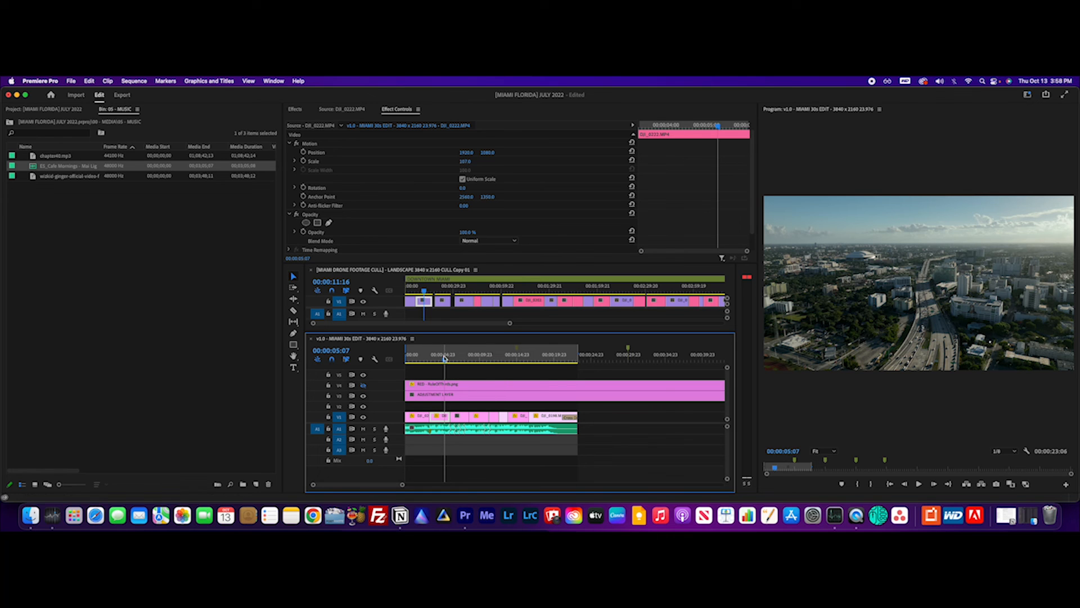
Step: Show the Lumetri Color controls for the adjustment layer, enlarge their panel and set the program monitor's playback resolution to Full
left_click(452, 394)
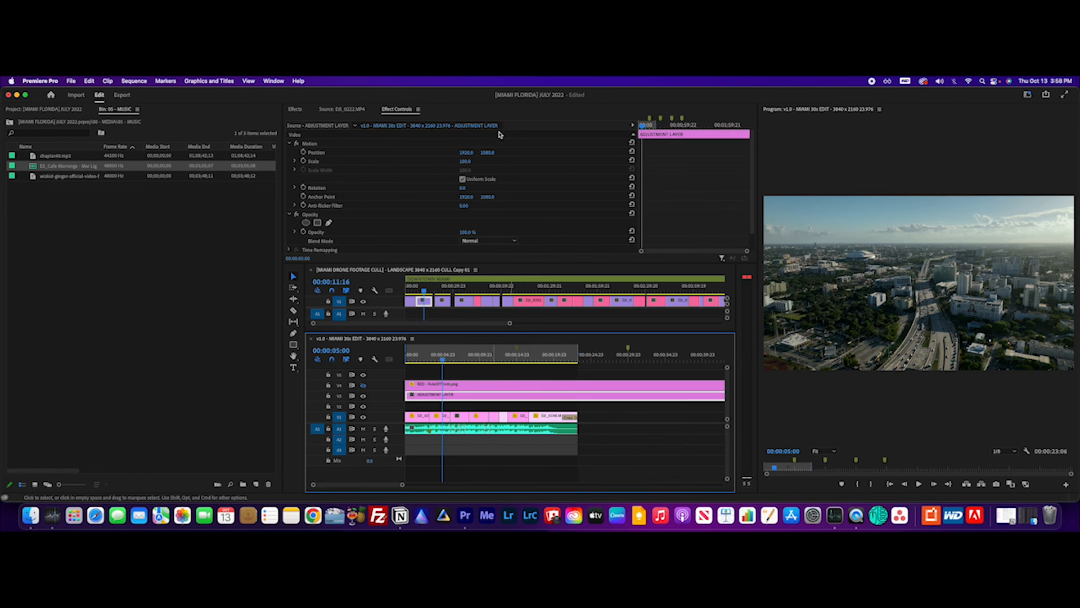
left_click(273, 82)
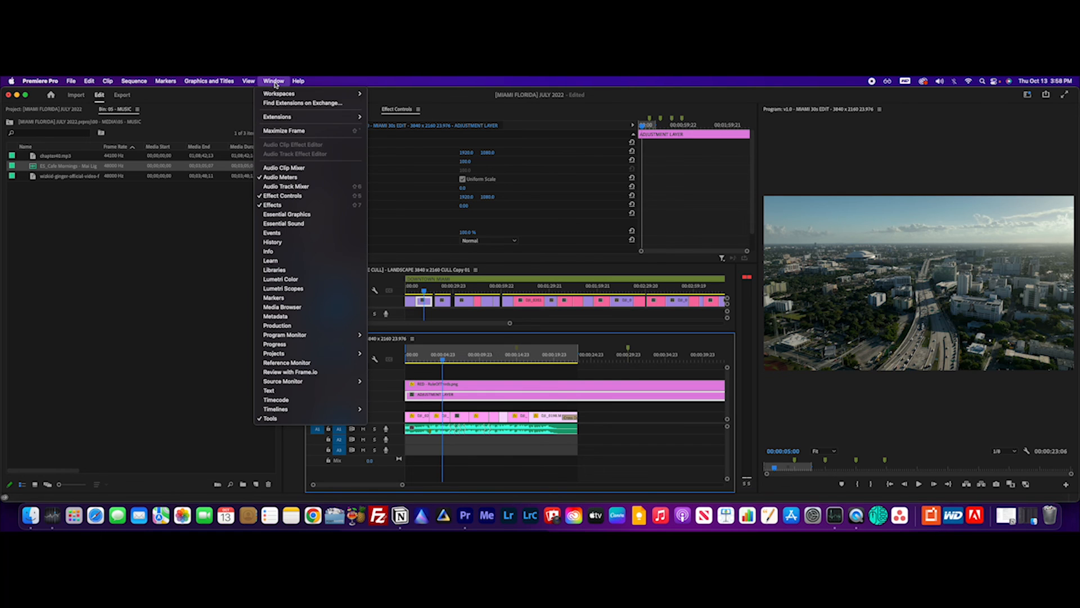
left_click(284, 279)
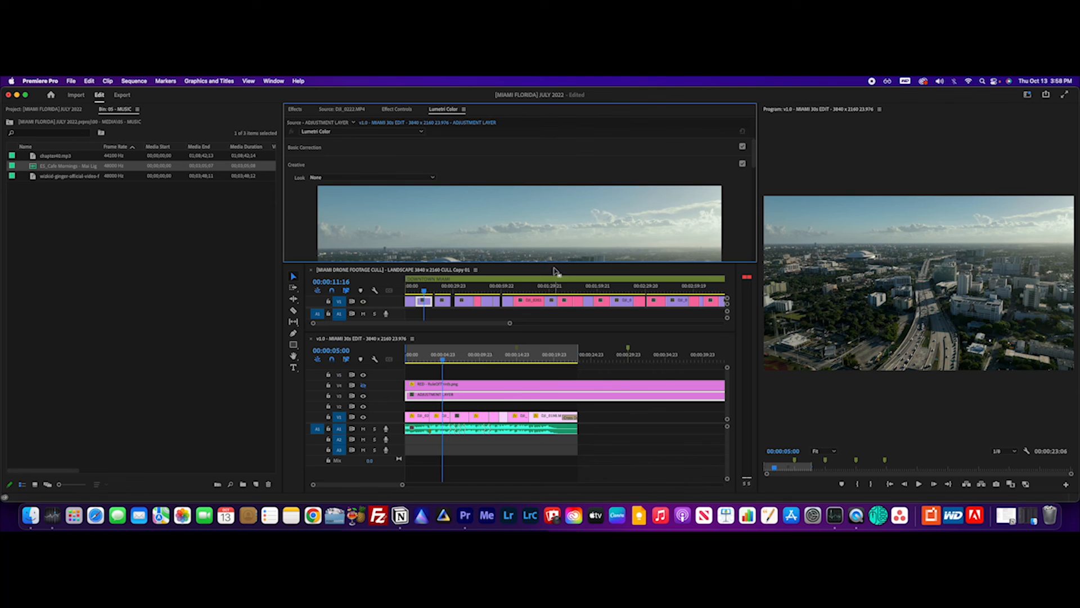
left_click_drag(555, 263, 572, 364)
left_click(1013, 451)
left_click(1005, 458)
Step: Apply the automatic Basic Correction to the adjustment layer in Lumetri Color
left_click(469, 149)
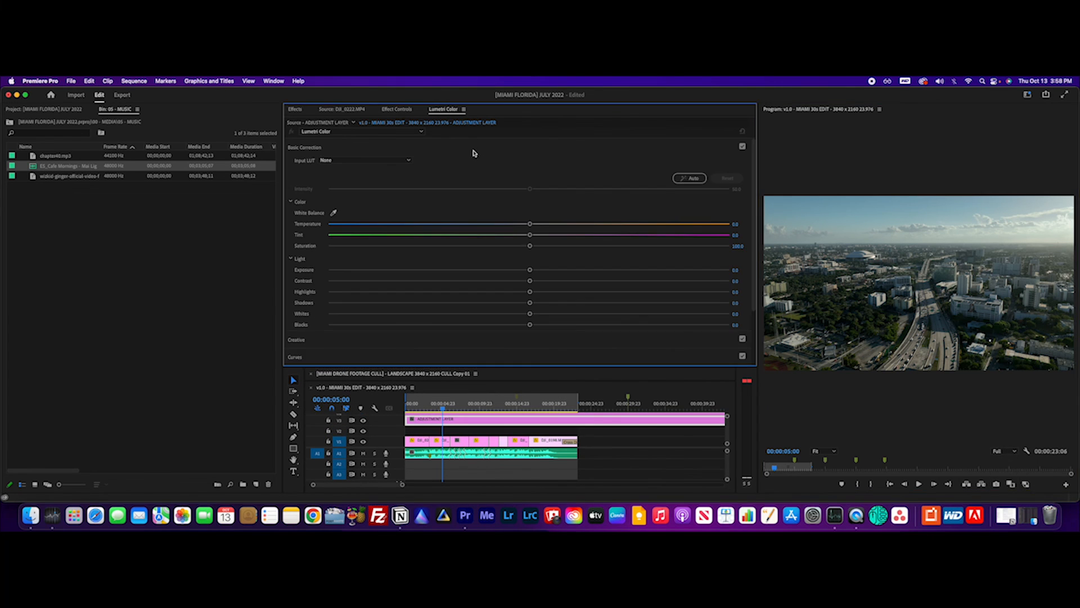
left_click_drag(754, 179, 761, 139)
left_click(697, 184)
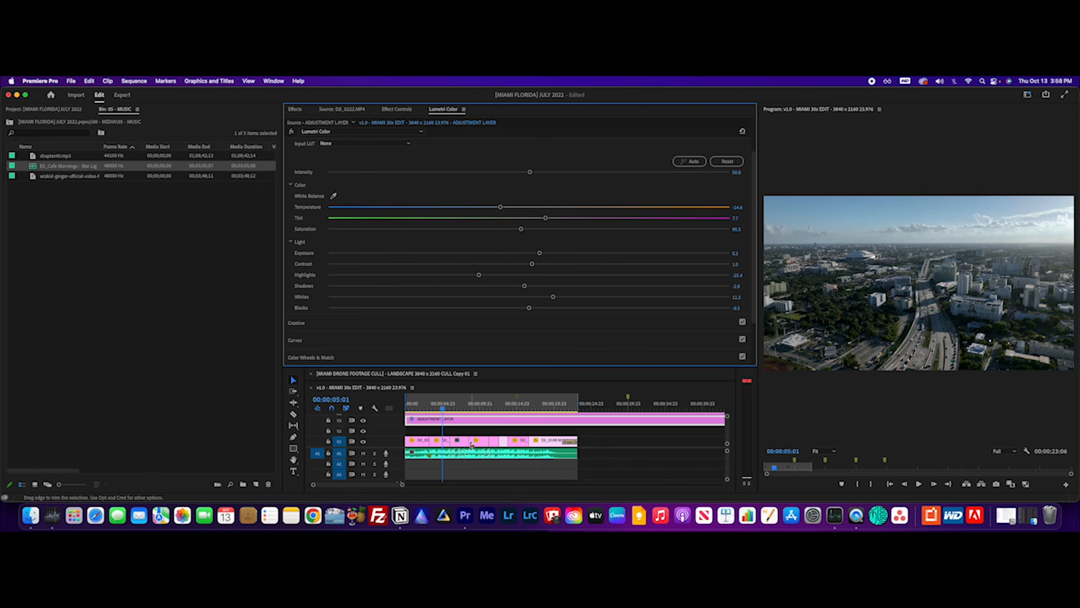
Step: Boost the adjustment layer's colors slightly with the Creative adjustments in Lumetri Color
left_click(472, 326)
scroll(577, 302, "down", 3)
left_click_drag(529, 297, 546, 312)
scroll(571, 185, "up", 4)
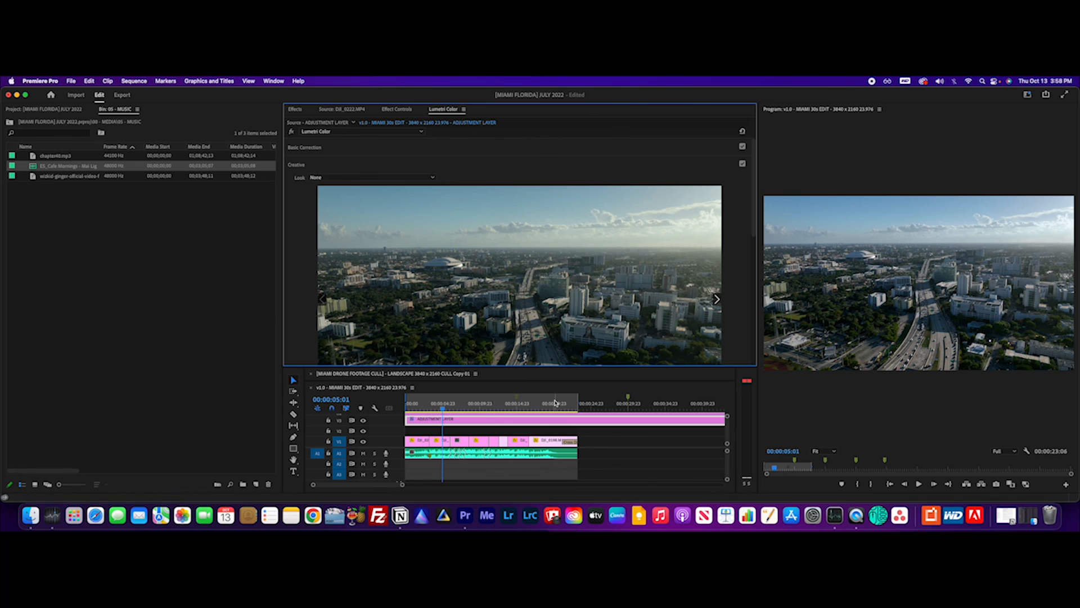
Step: Cut the adjustment layer at the end of the last clip and delete the part beyond it
left_click(403, 413)
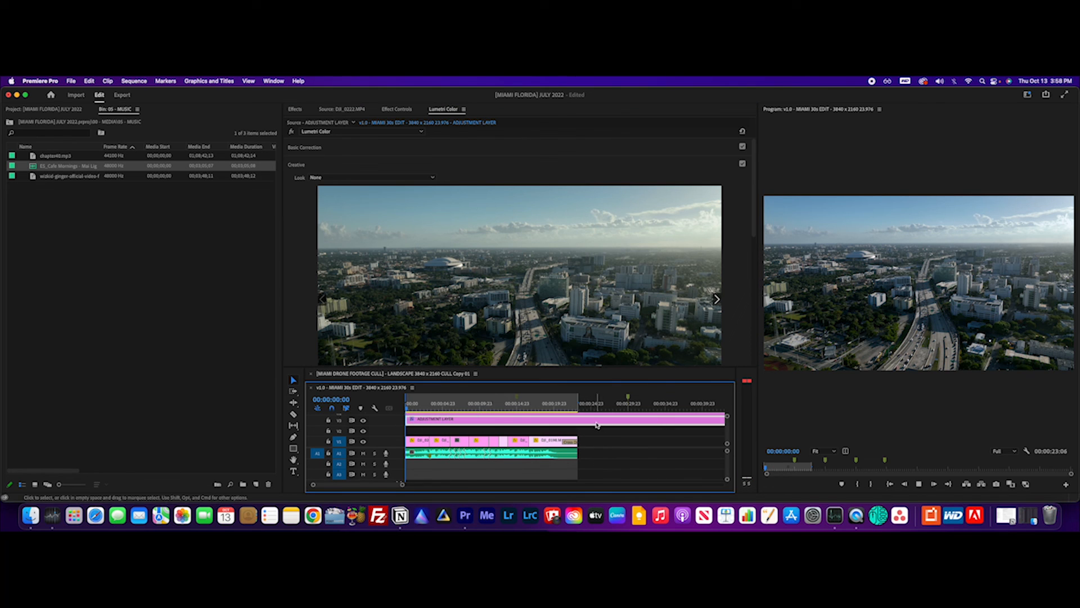
key("c")
left_click(582, 419)
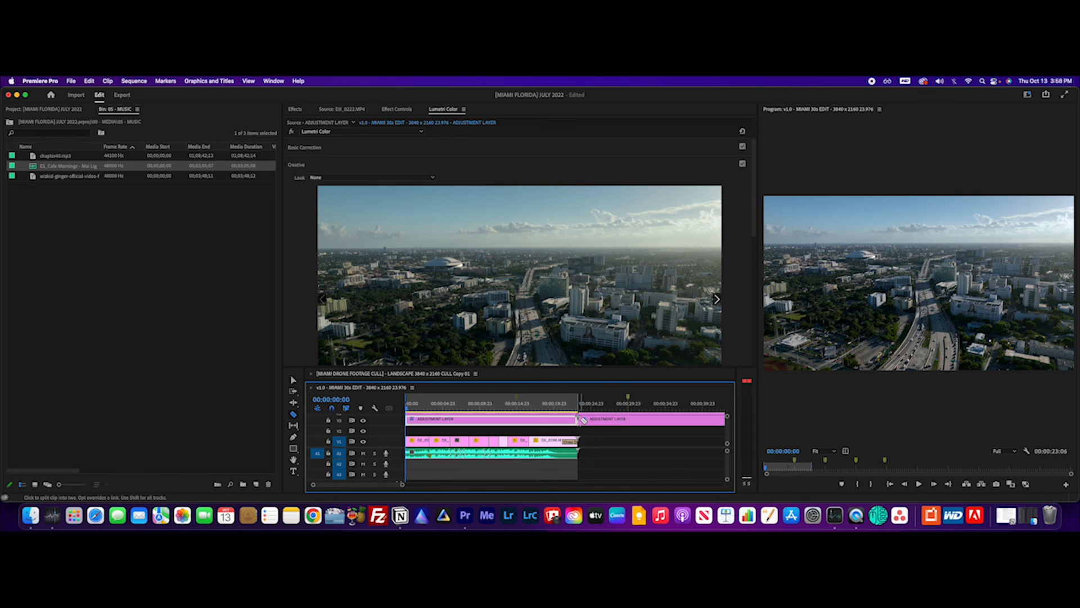
key("v")
key("Delete")
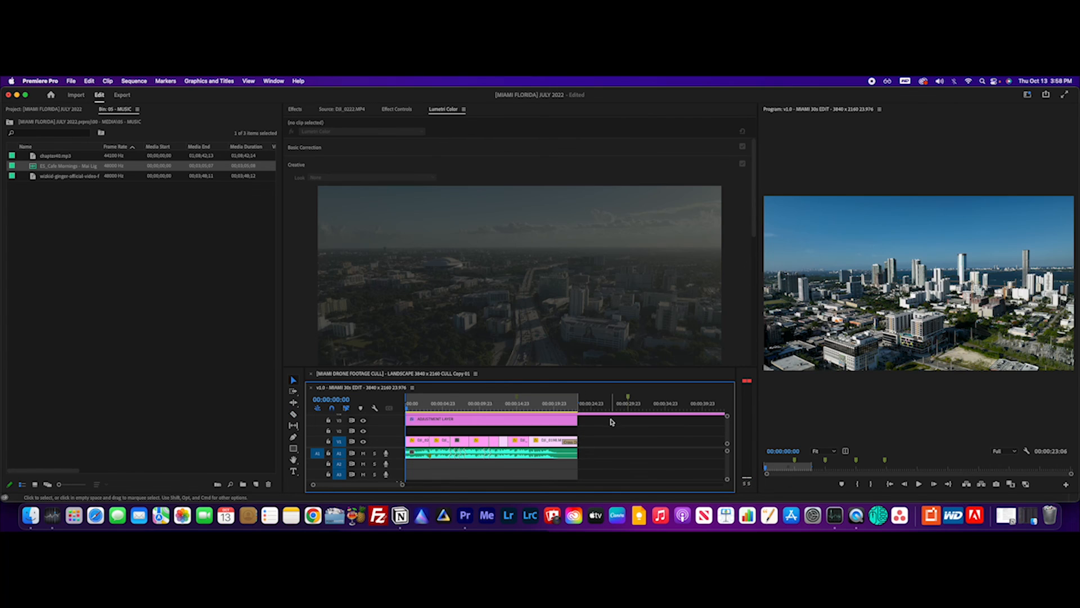
Step: Play the graded edit from 00:00:01:07 through to the end and review the final fade-out up to 00:00:23:05
left_click_drag(407, 409, 415, 406)
left_click(435, 422)
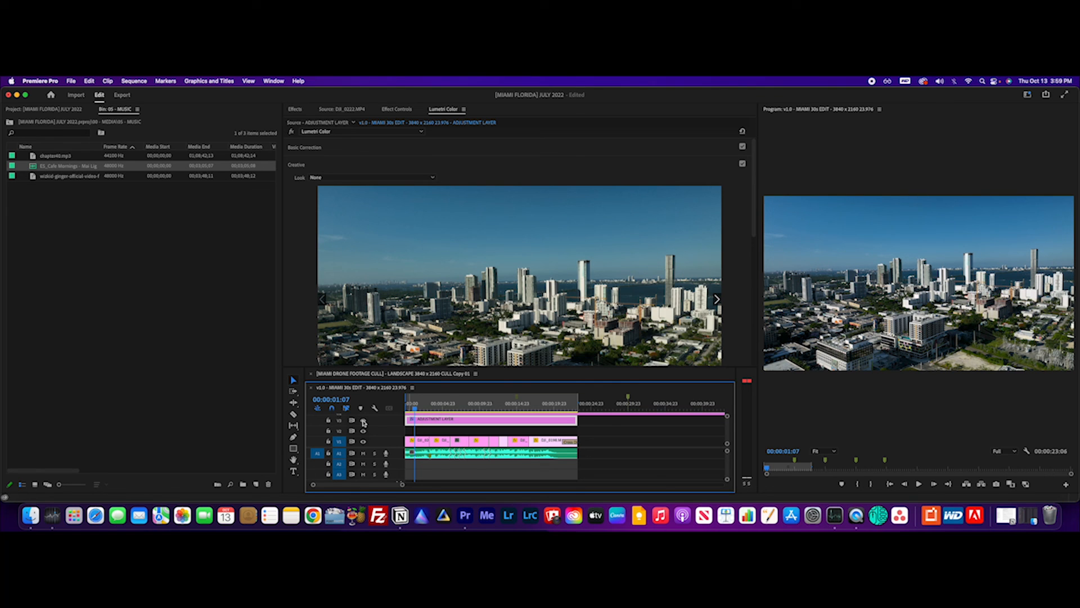
key("space")
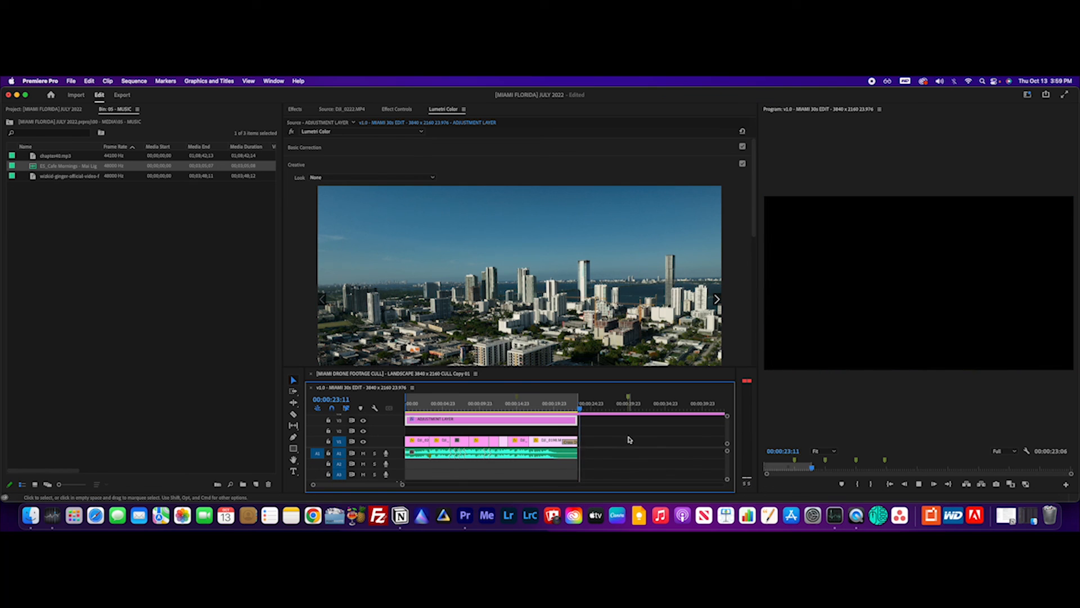
left_click(562, 412)
left_click_drag(563, 414, 562, 413)
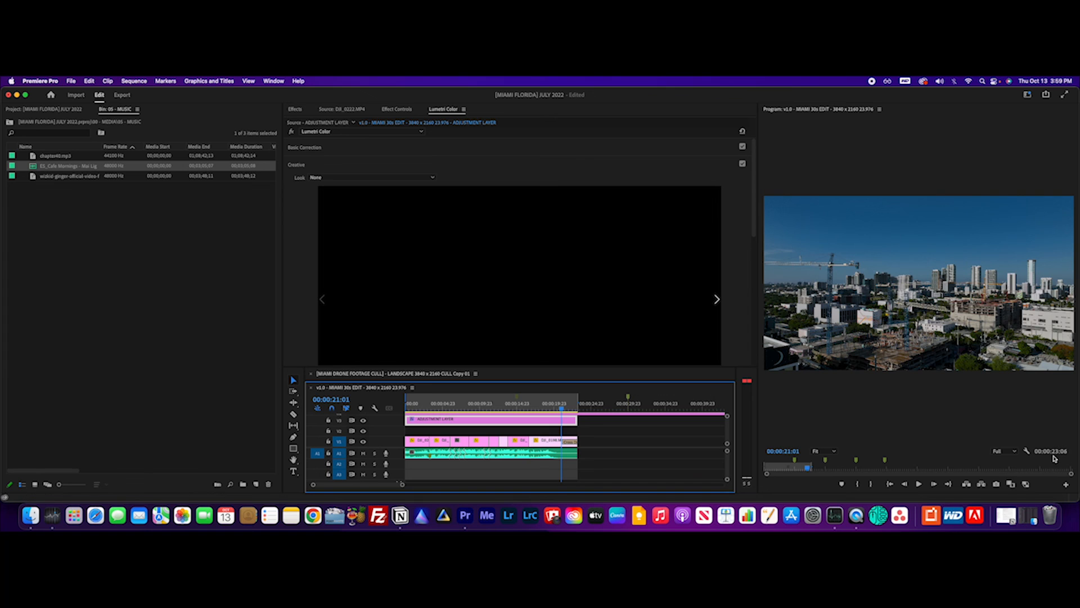
left_click_drag(564, 410, 579, 419)
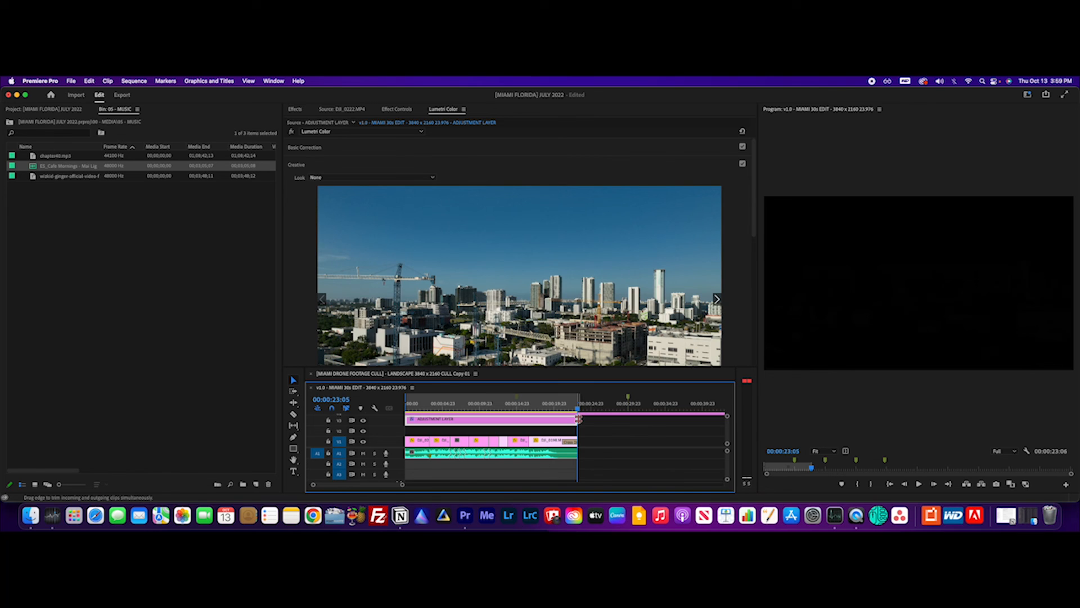
Step: Open the export settings for the sequence and choose Creative Cloud Files > 04 - EXPORTS > PORTFOLIO as the save location
key("super+m")
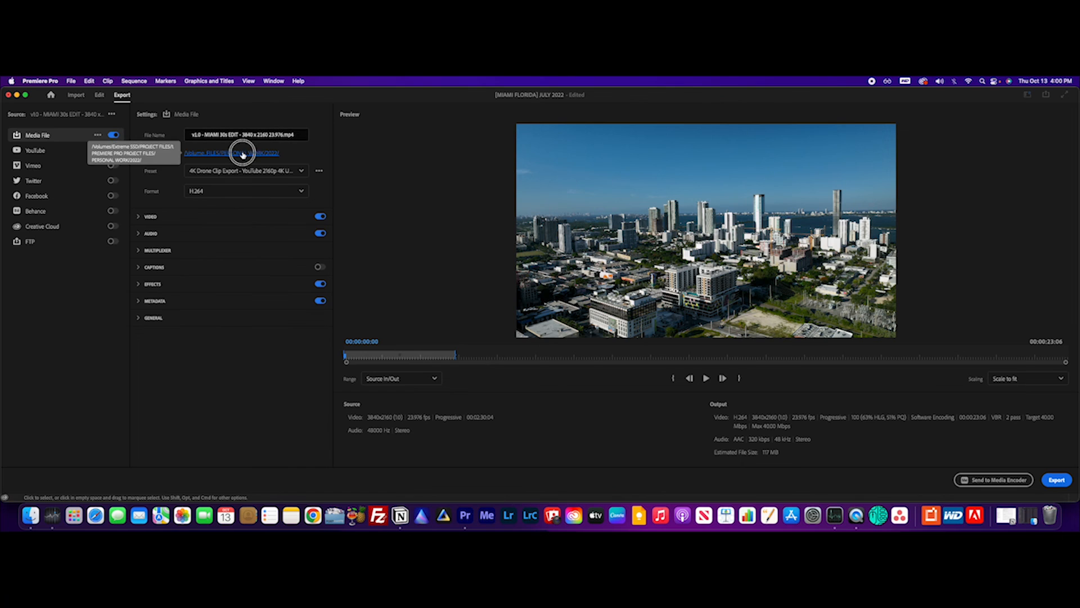
left_click(243, 155)
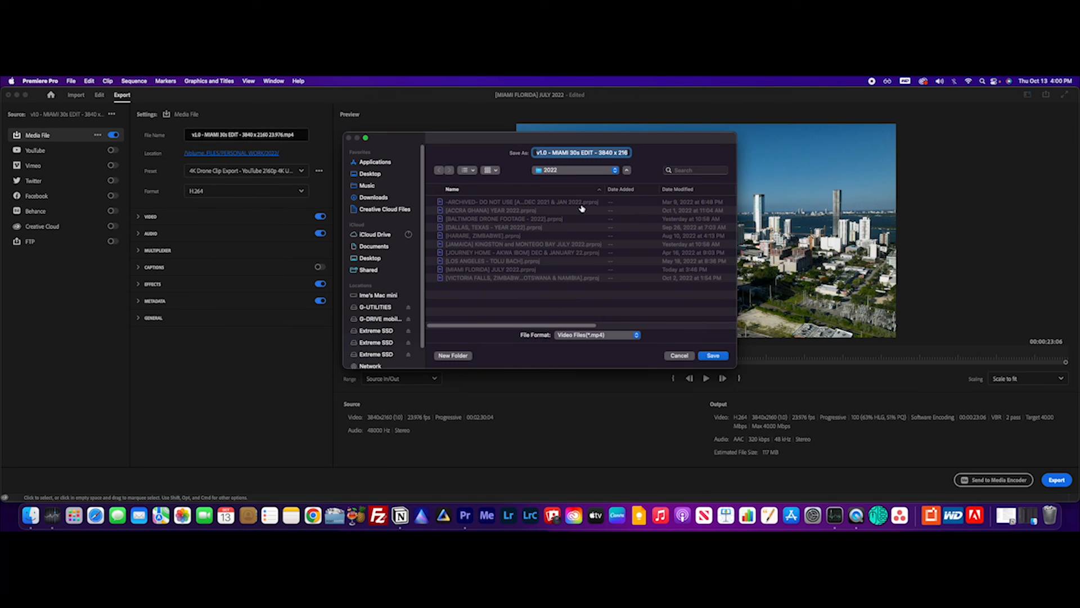
left_click(386, 209)
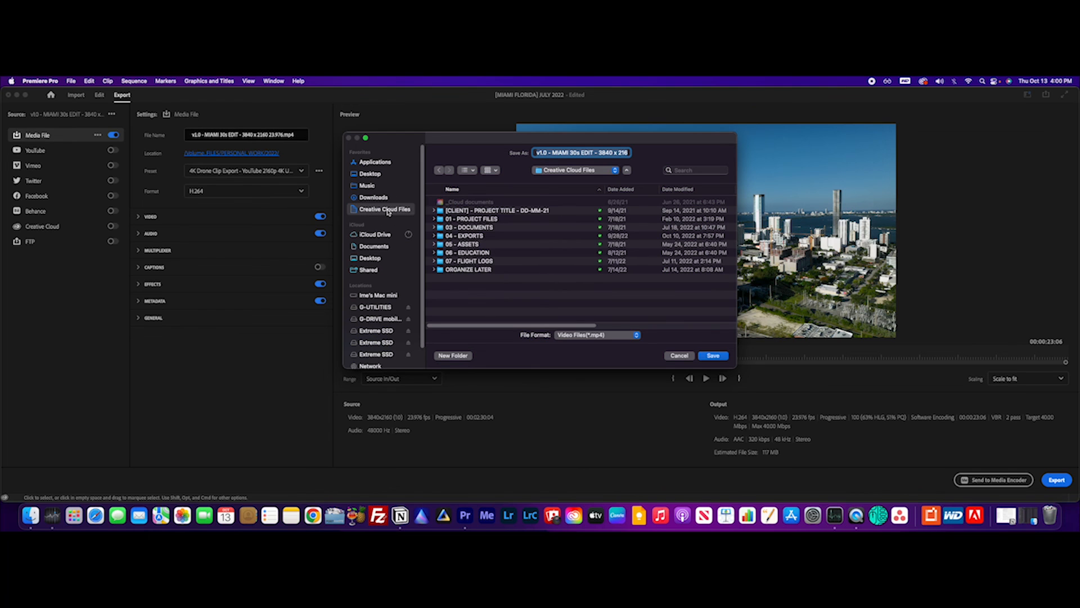
double_click(471, 235)
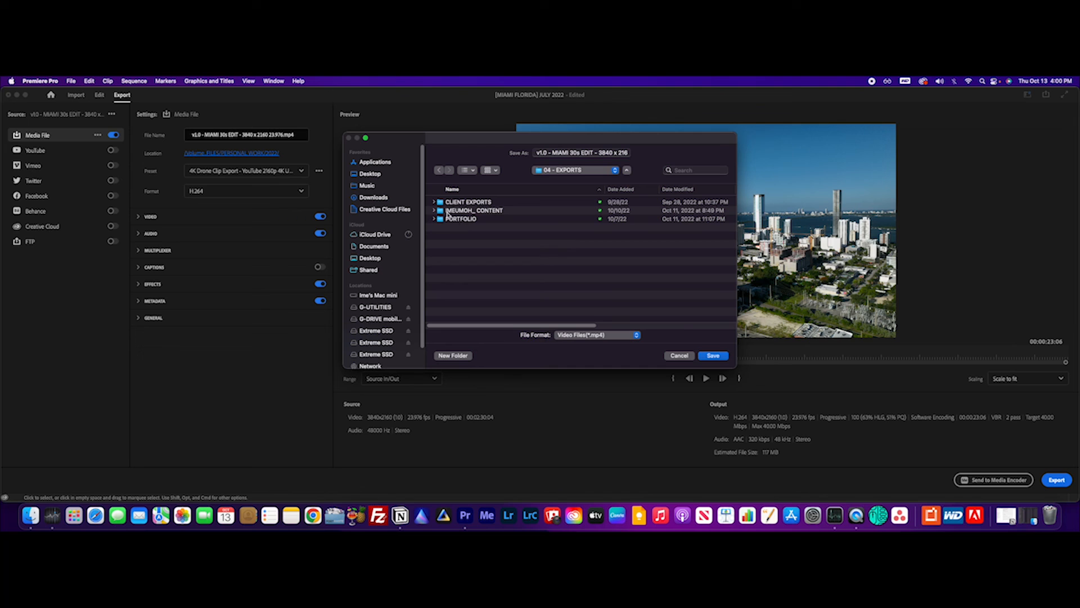
double_click(471, 211)
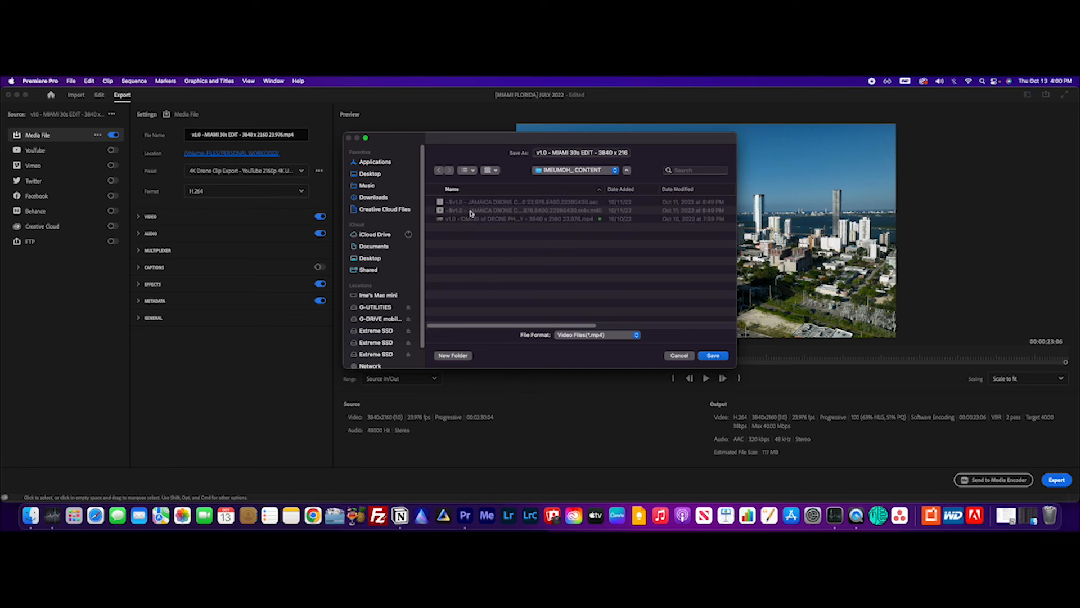
left_click(442, 171)
double_click(472, 220)
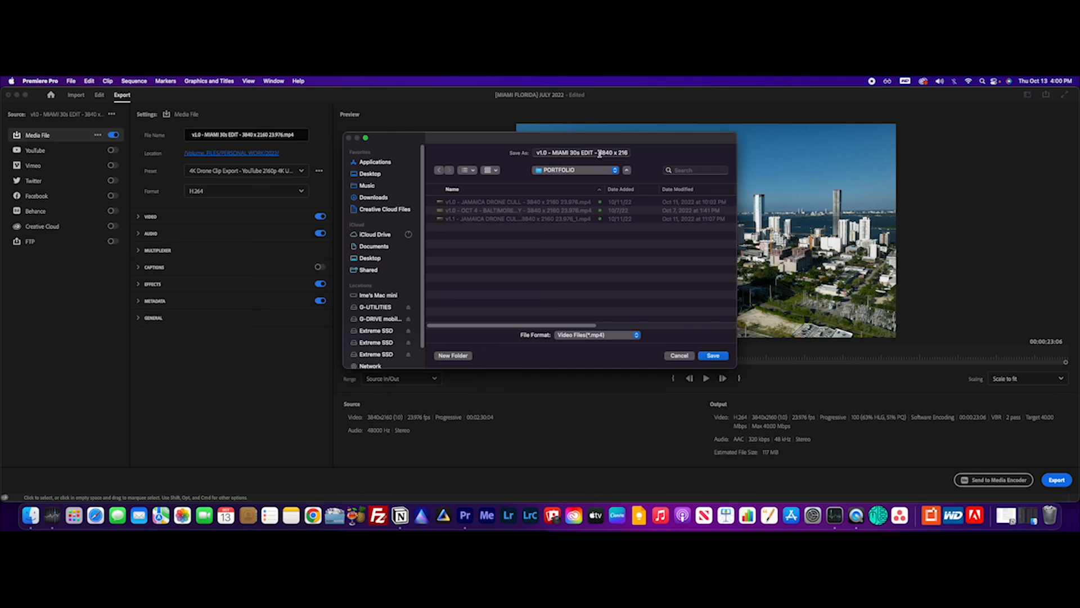
Step: Add WYNWOOD before MIAMI in the file name, save the export destination and export the video
left_click(553, 153)
type("WYNWOOD")
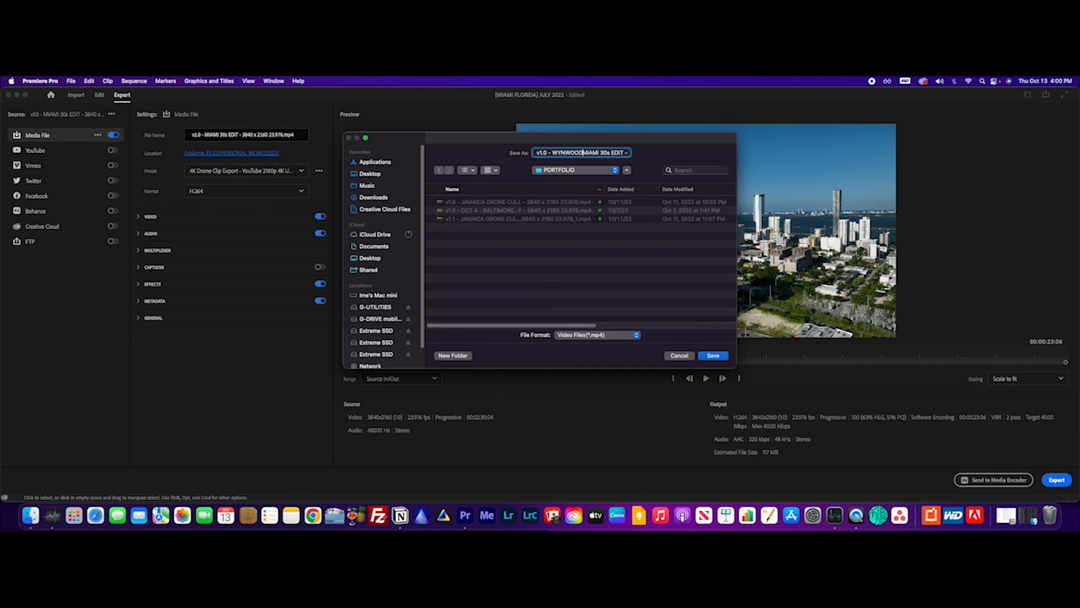
left_click_drag(593, 152, 514, 157)
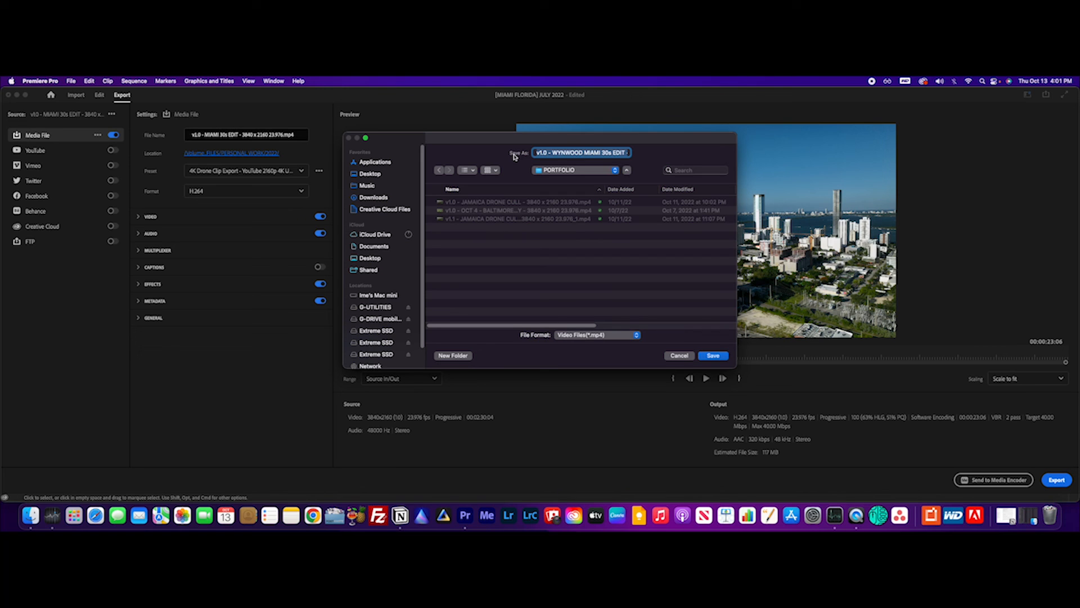
key("super+space")
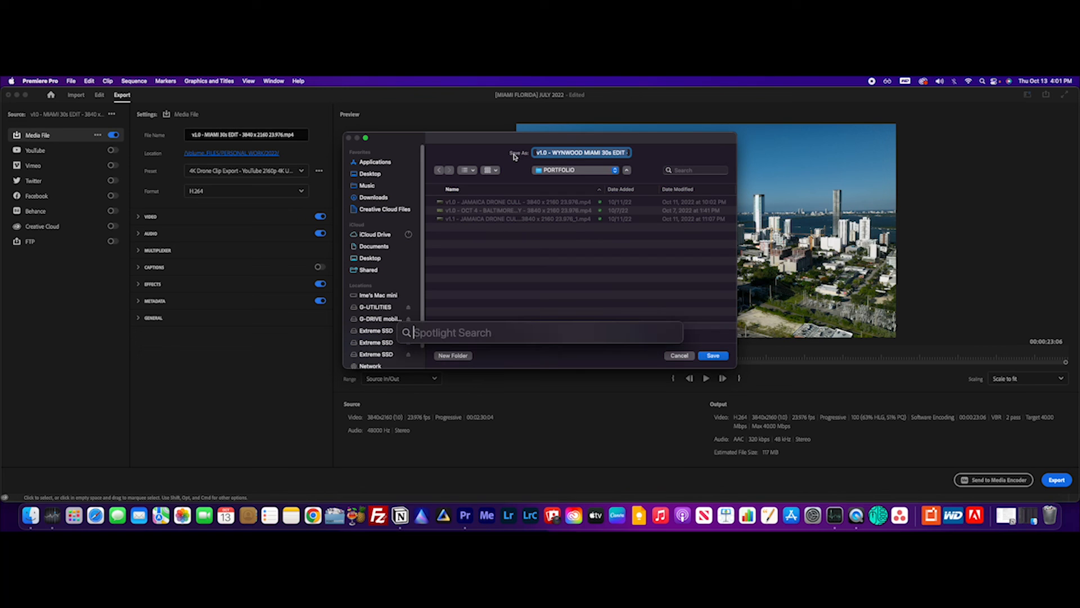
left_click(591, 298)
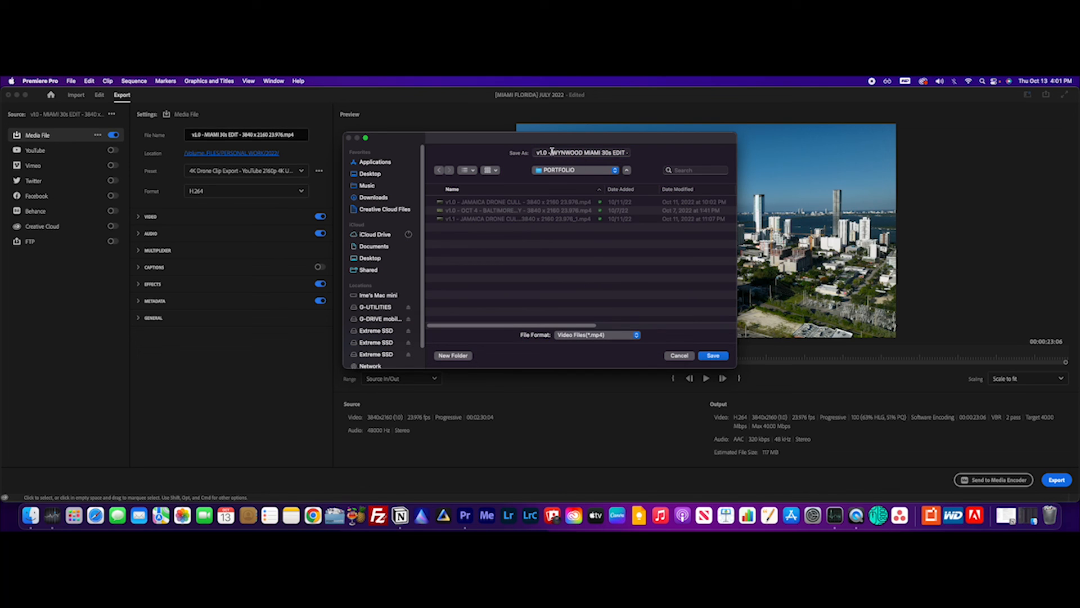
left_click(602, 153)
left_click(718, 357)
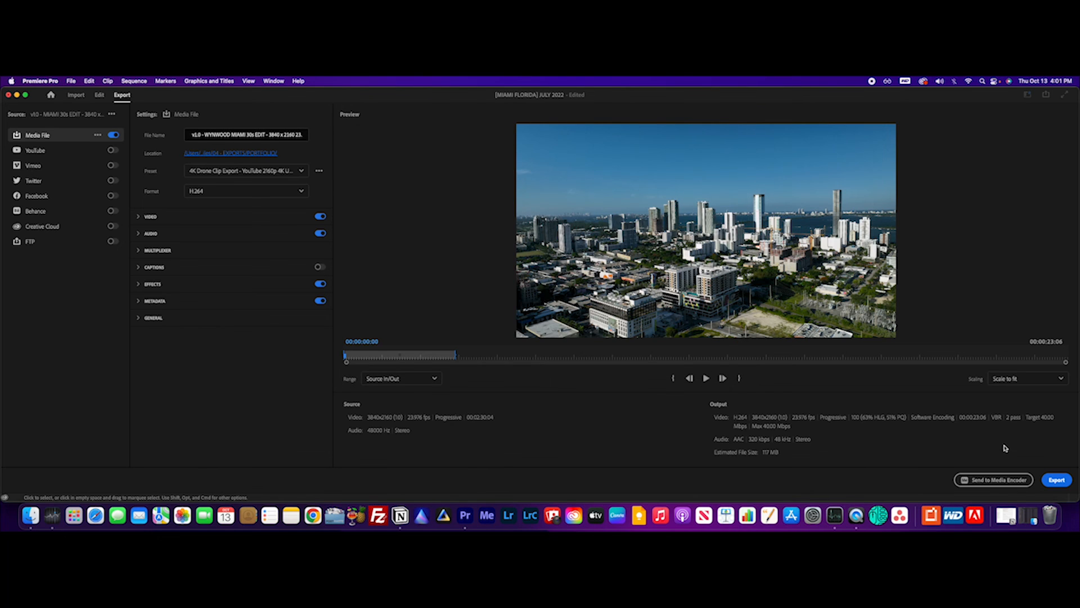
left_click(1058, 480)
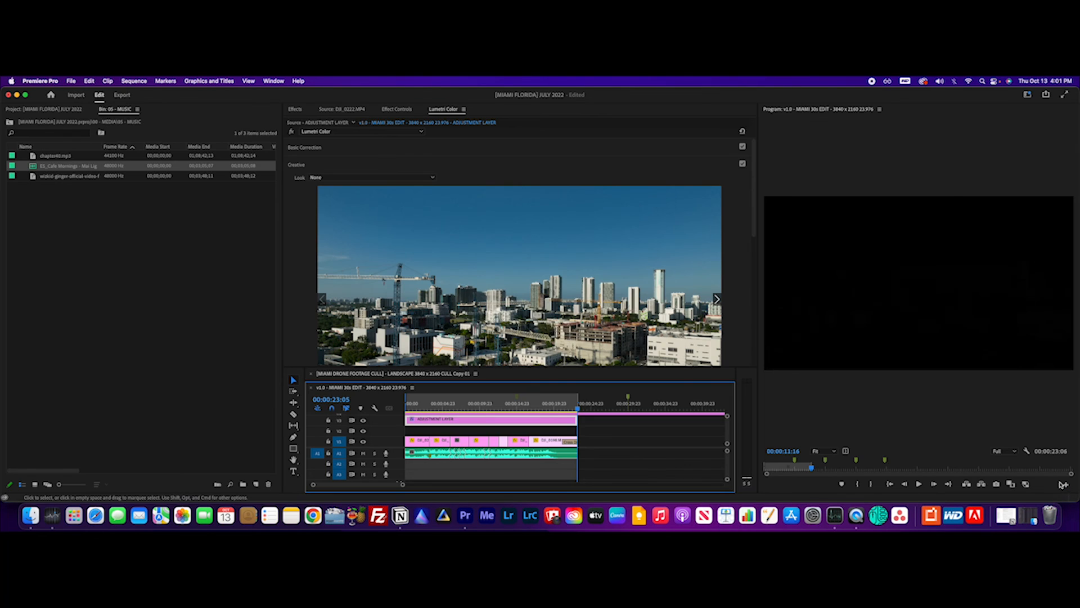